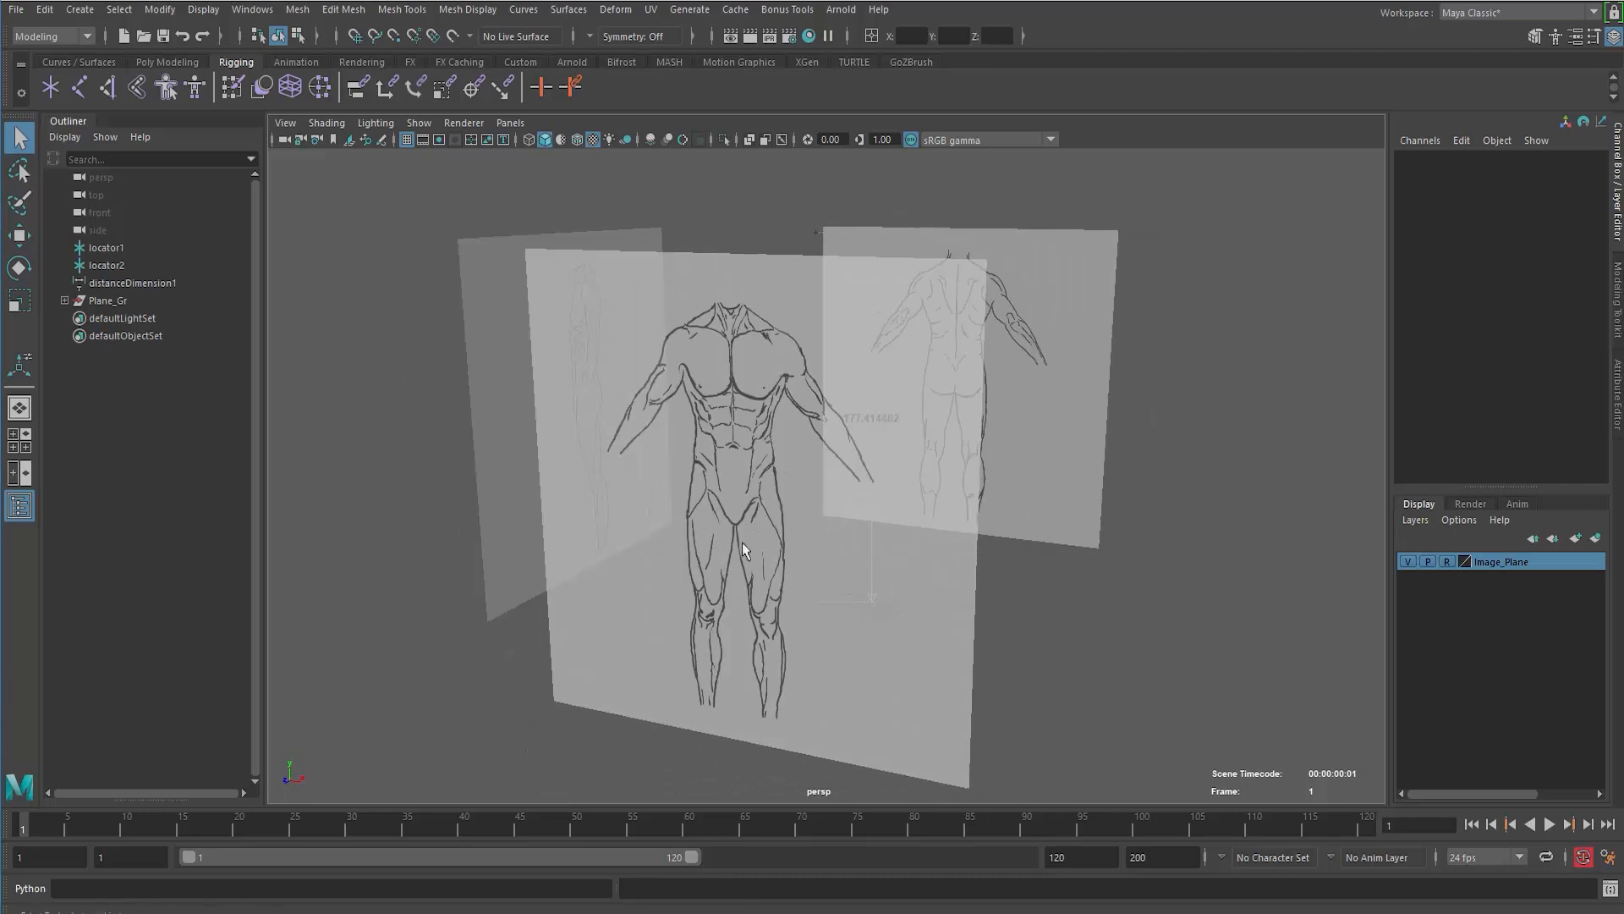
pyautogui.keyDown('alt'); pyautogui.moveTo(668, 458); pyautogui.dragTo(559, 386); pyautogui.keyUp('alt')
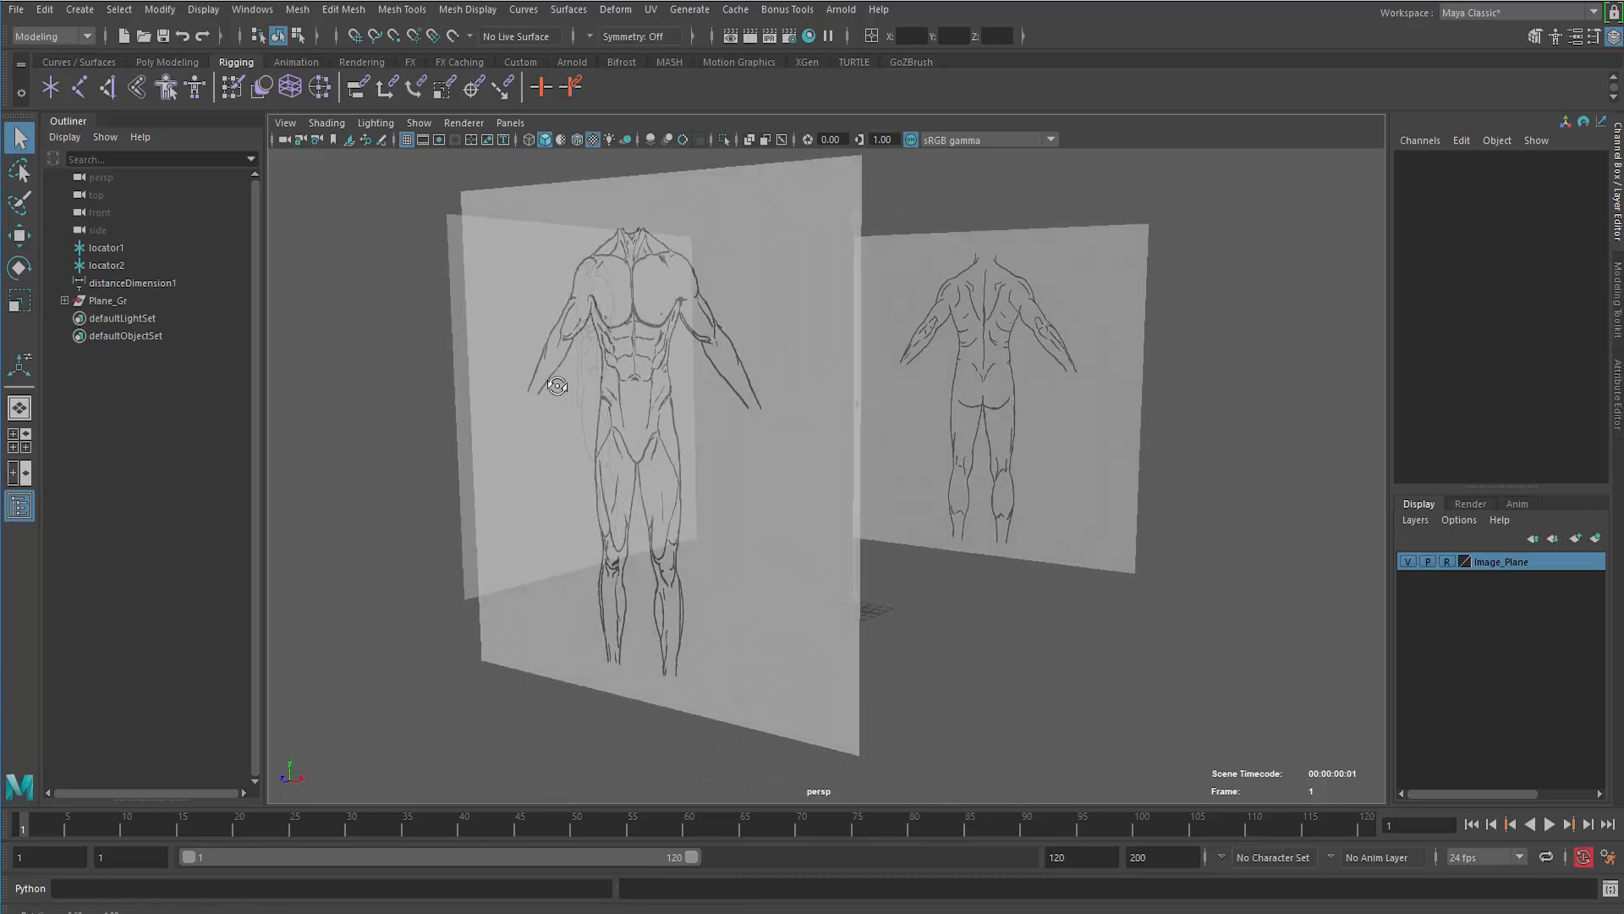
pyautogui.keyDown('alt'); pyautogui.moveTo(636, 326); pyautogui.dragTo(611, 368); pyautogui.keyUp('alt')
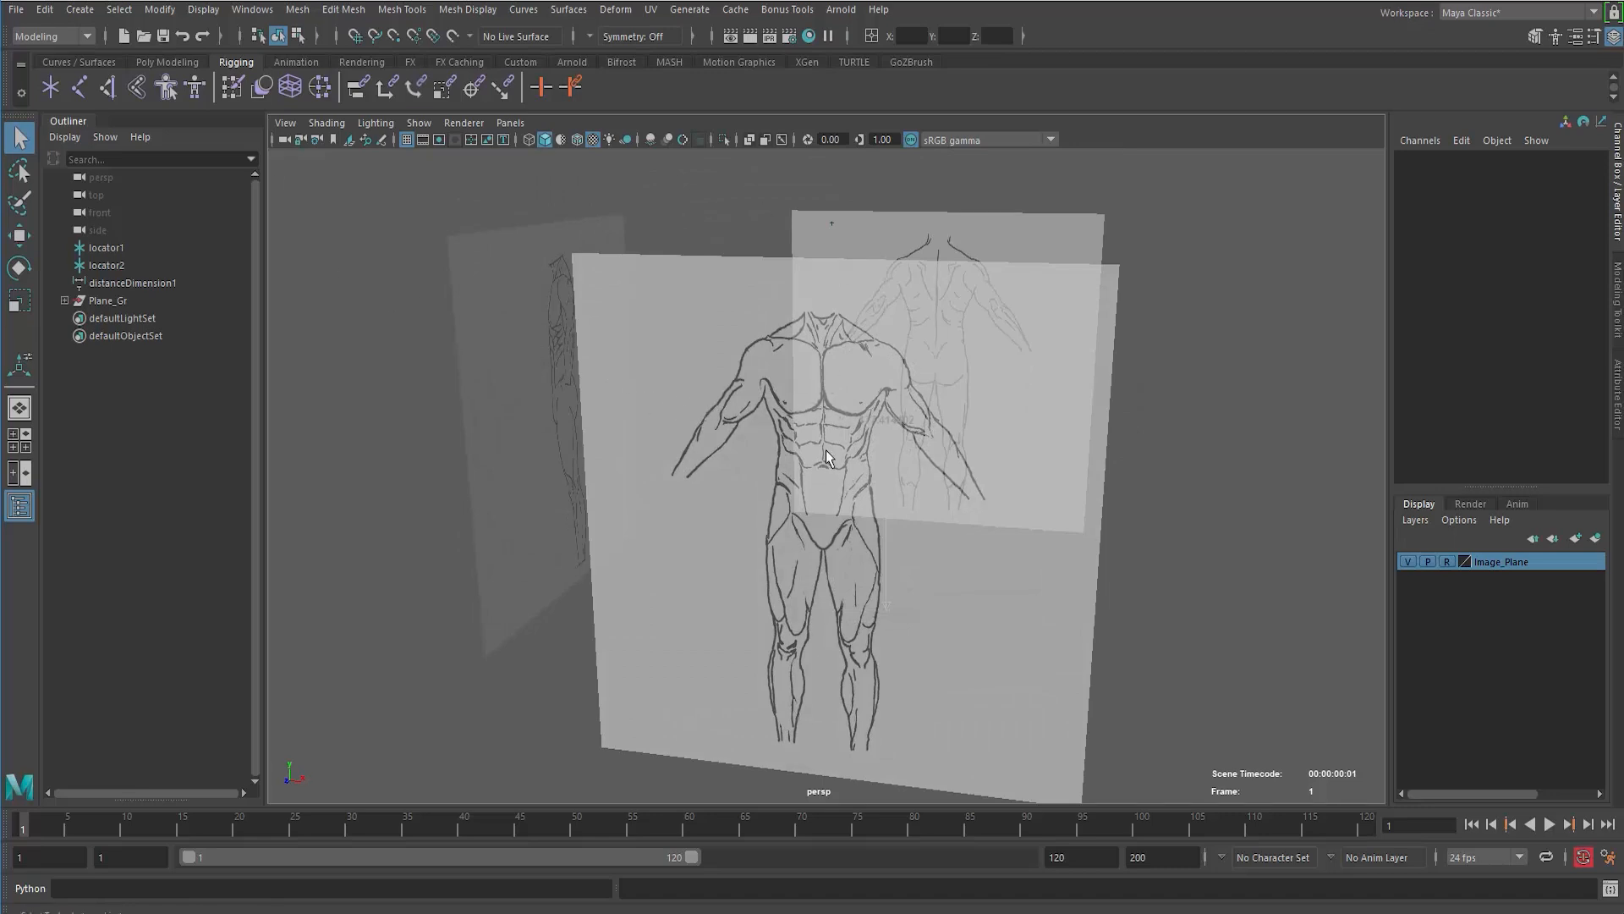
pyautogui.keyDown('alt'); pyautogui.moveTo(826, 450); pyautogui.dragTo(745, 434); pyautogui.keyUp('alt')
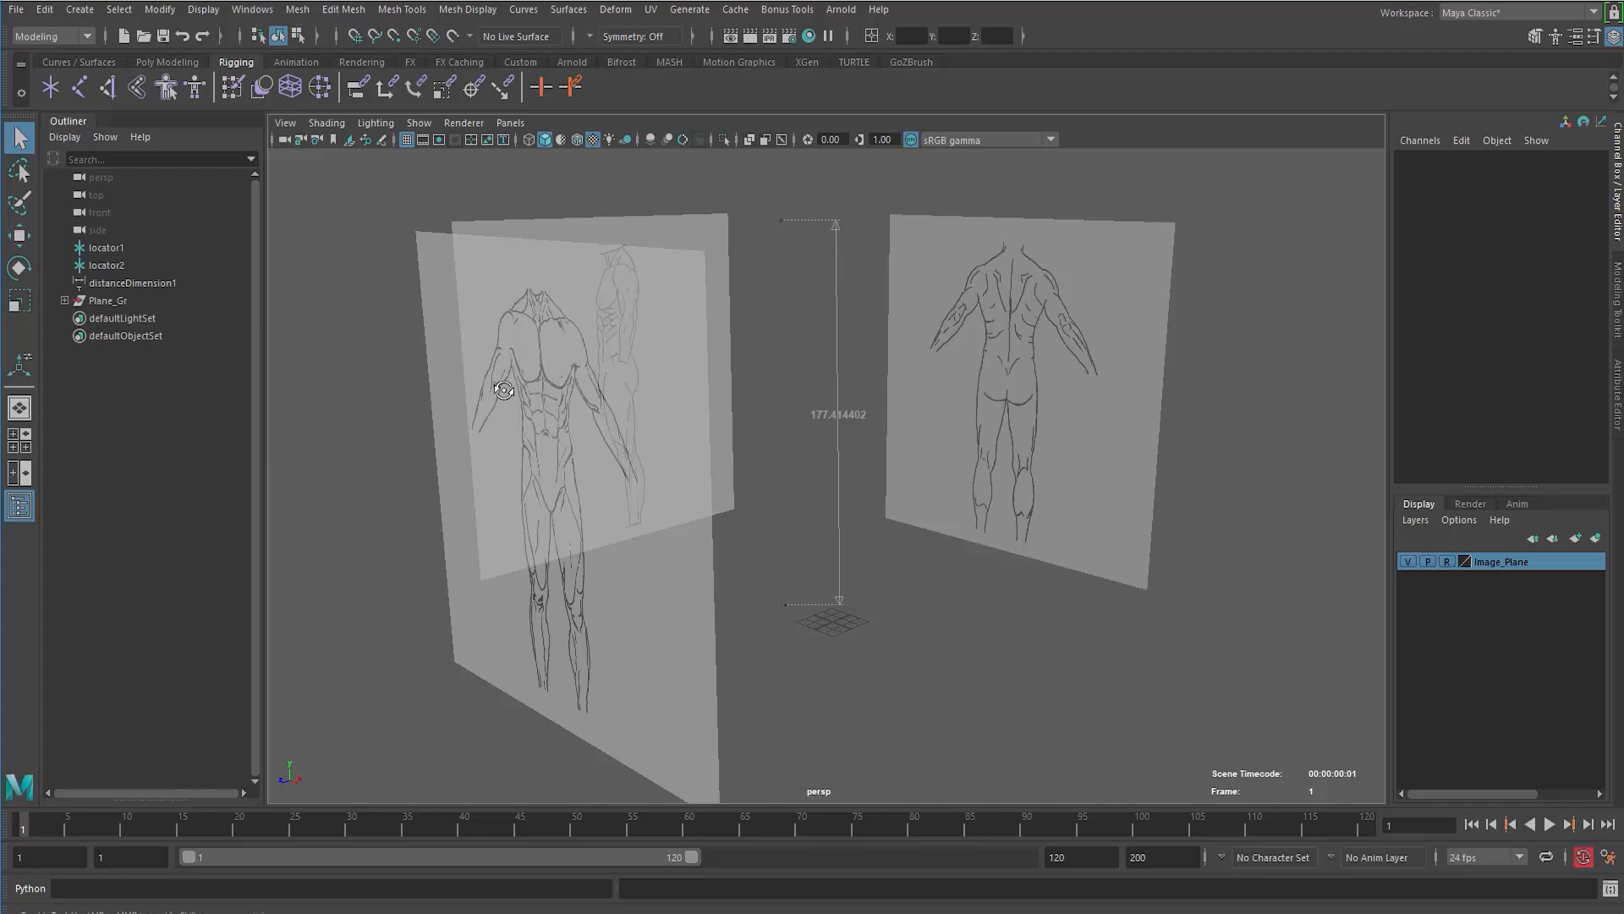
pyautogui.keyDown('alt'); pyautogui.moveTo(504, 390); pyautogui.dragTo(639, 412); pyautogui.keyUp('alt')
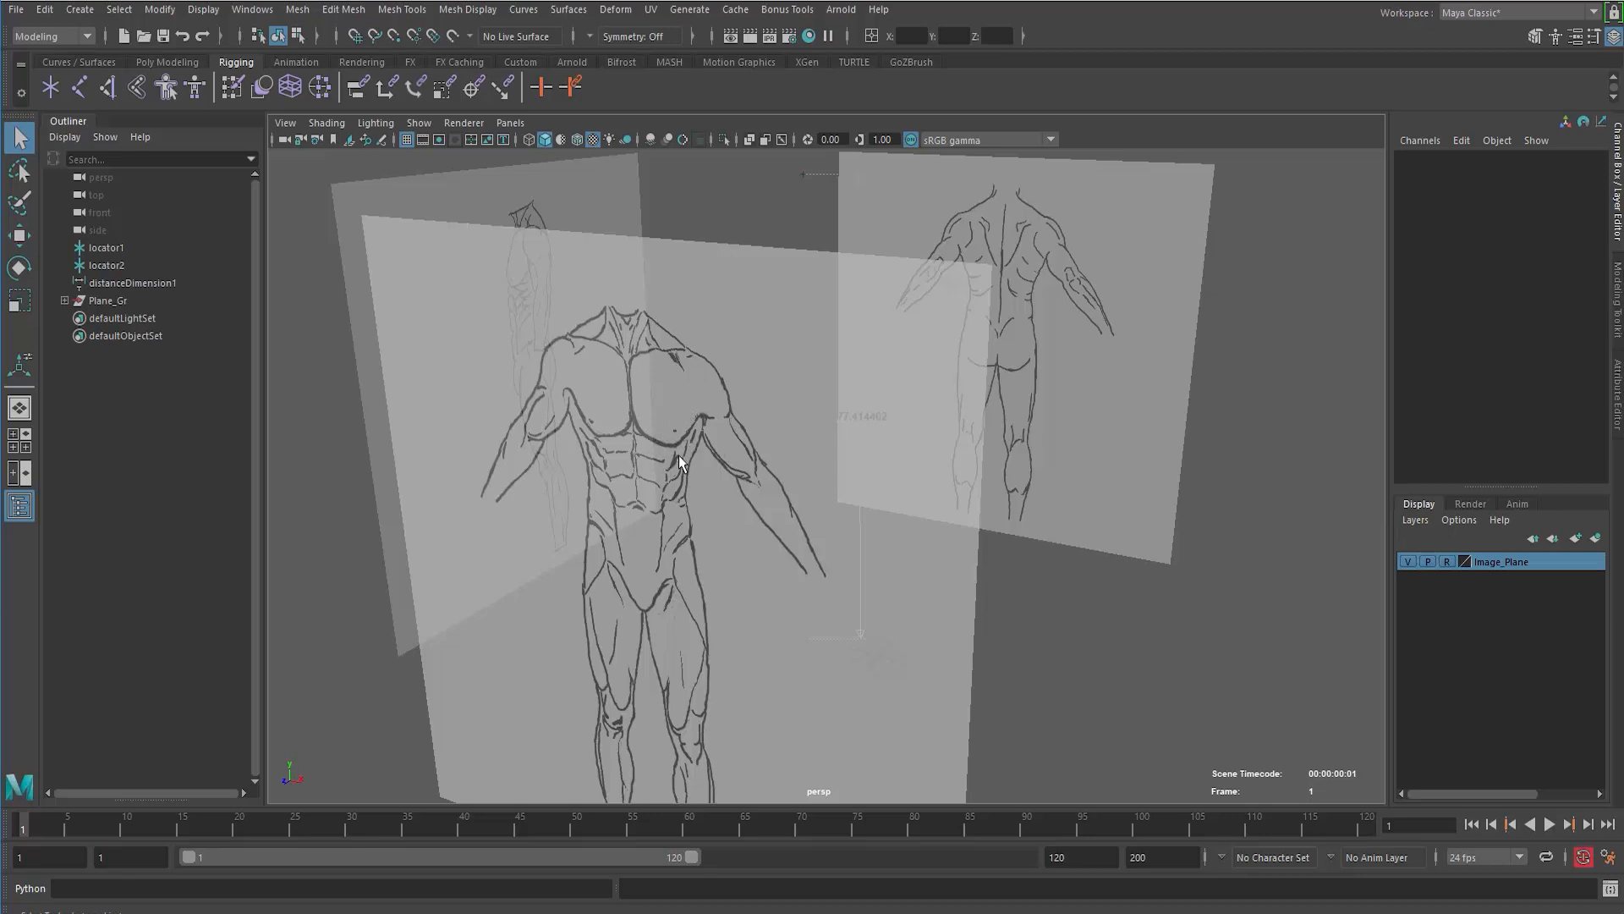
pyautogui.keyDown('alt'); pyautogui.moveTo(667, 456); pyautogui.dragTo(622, 449); pyautogui.keyUp('alt')
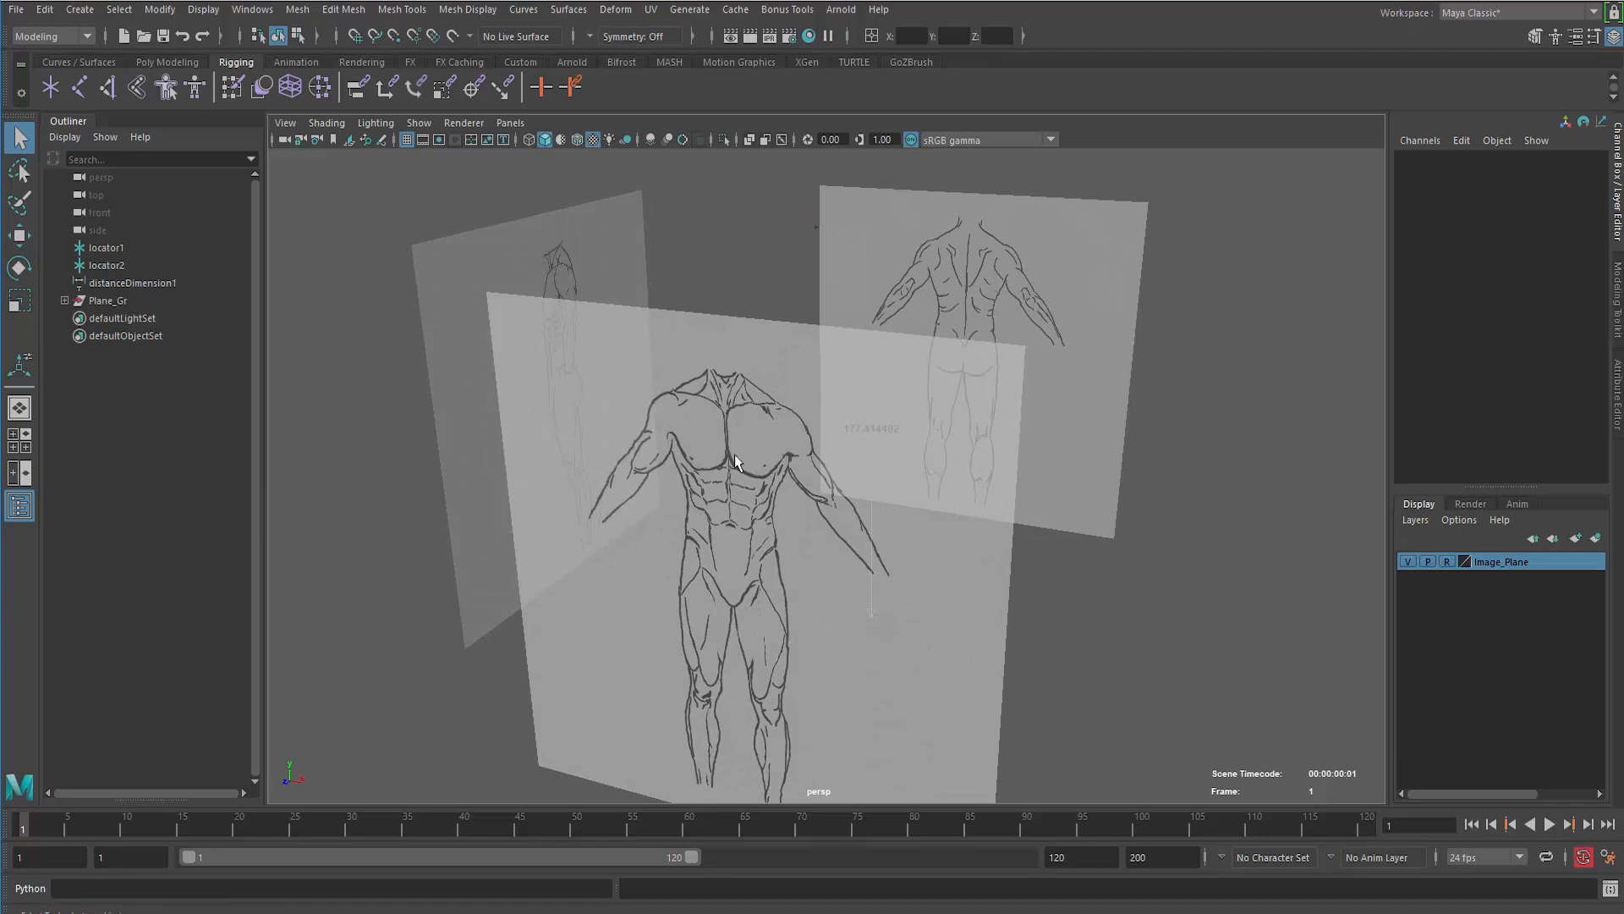
pyautogui.keyDown('alt'); pyautogui.moveTo(714, 512); pyautogui.dragTo(541, 480); pyautogui.keyUp('alt')
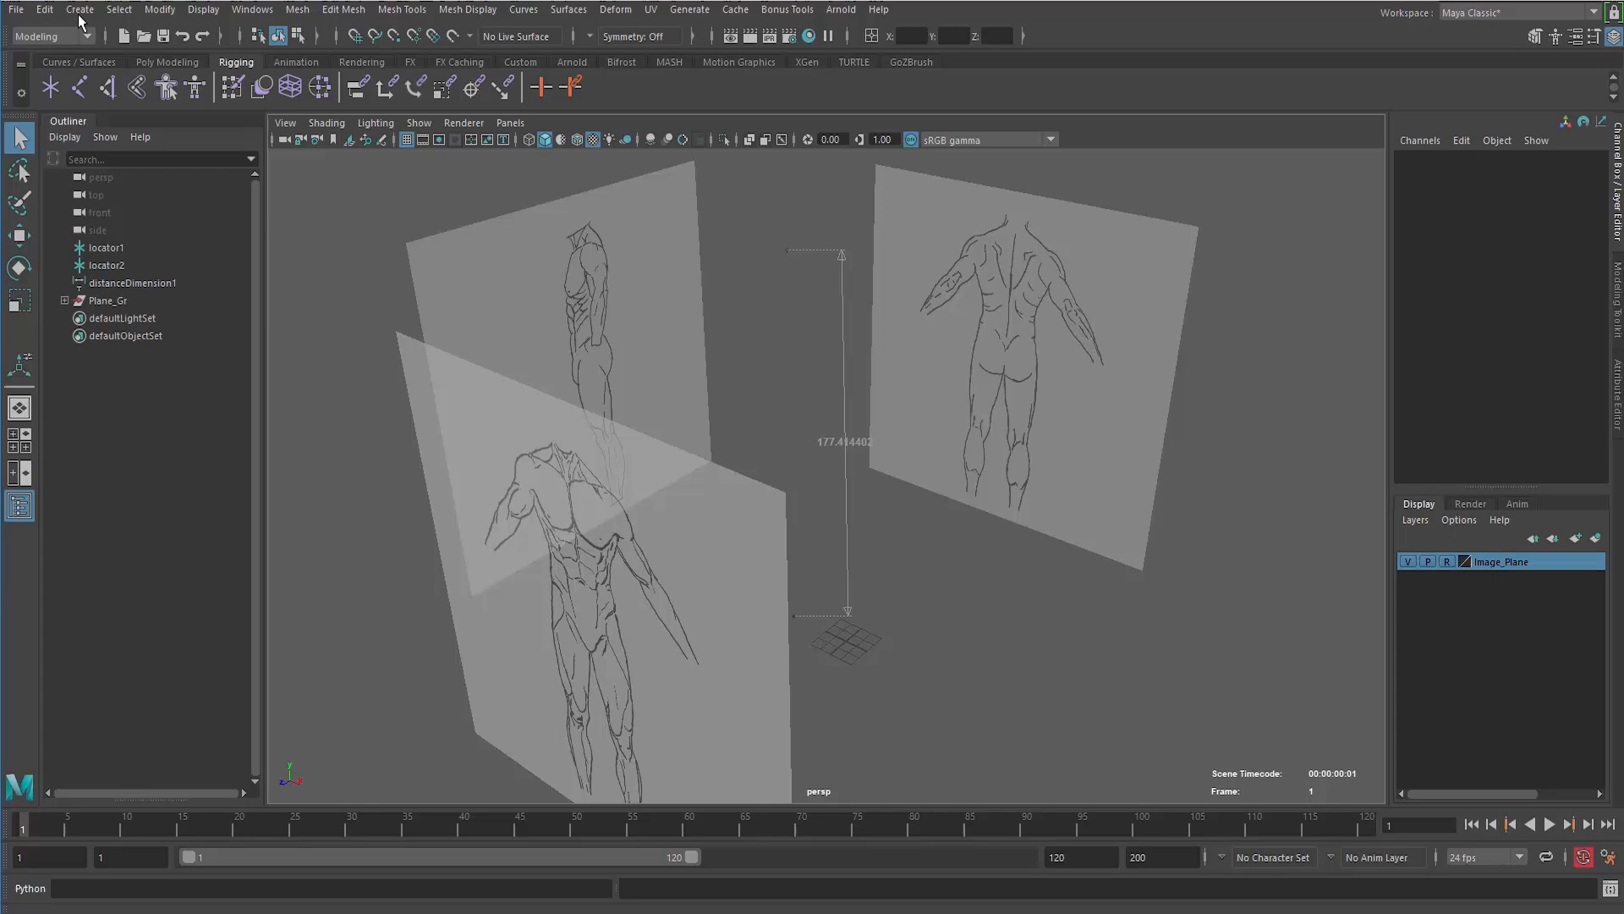
# Step: Create a polygon cylinder at the origin and scale it uniformly to about 18.65
pyautogui.click(79, 10)
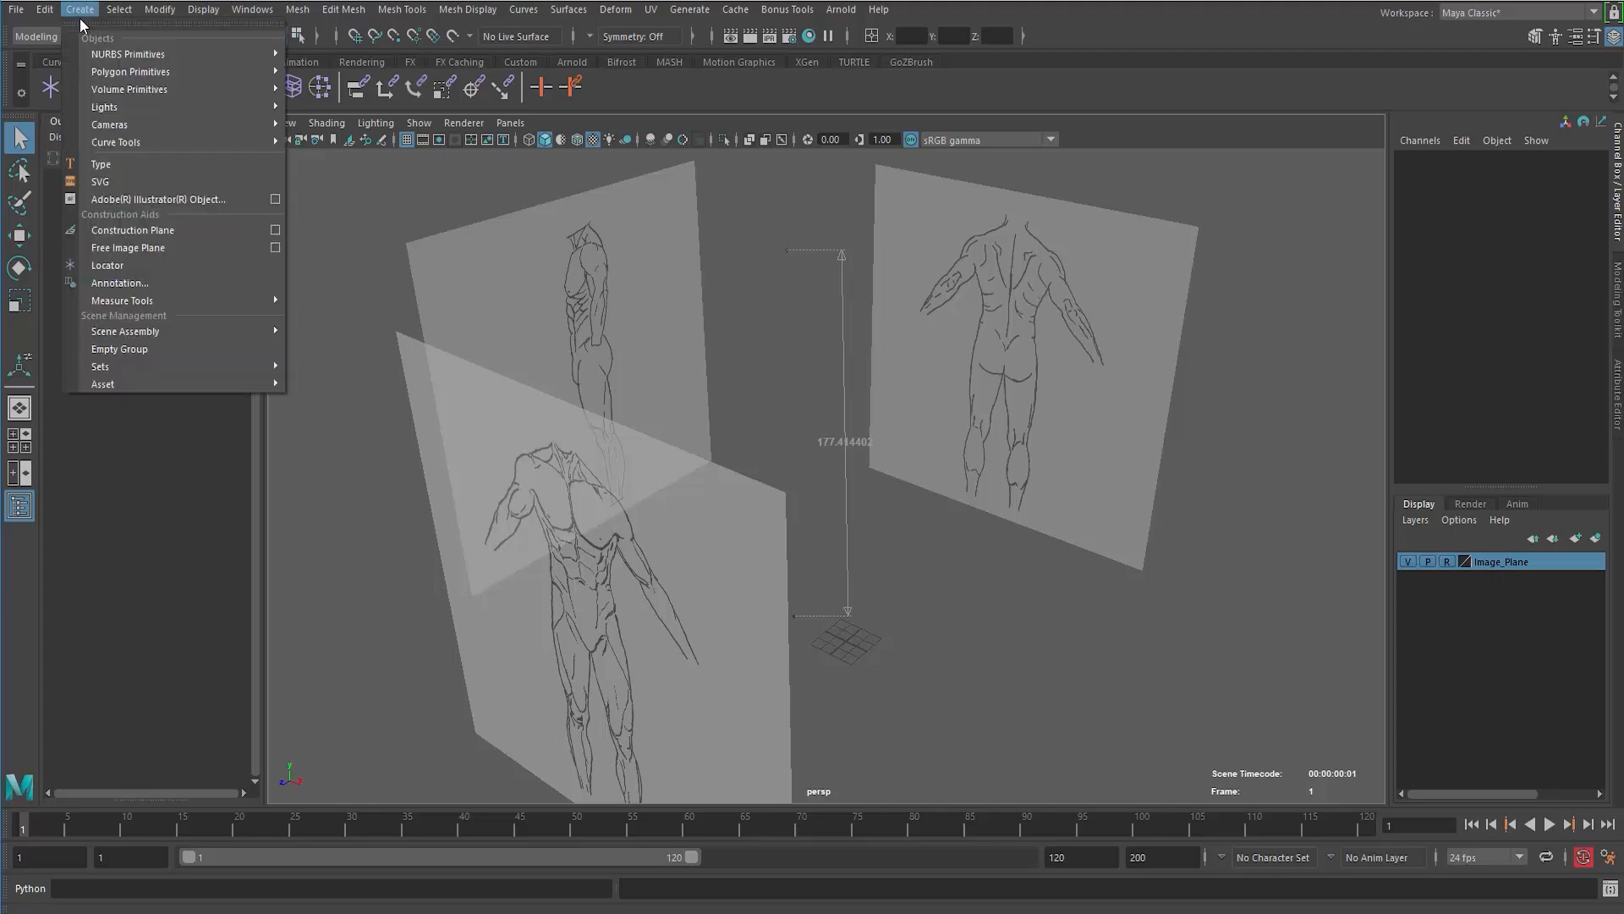
pyautogui.moveTo(108, 74)
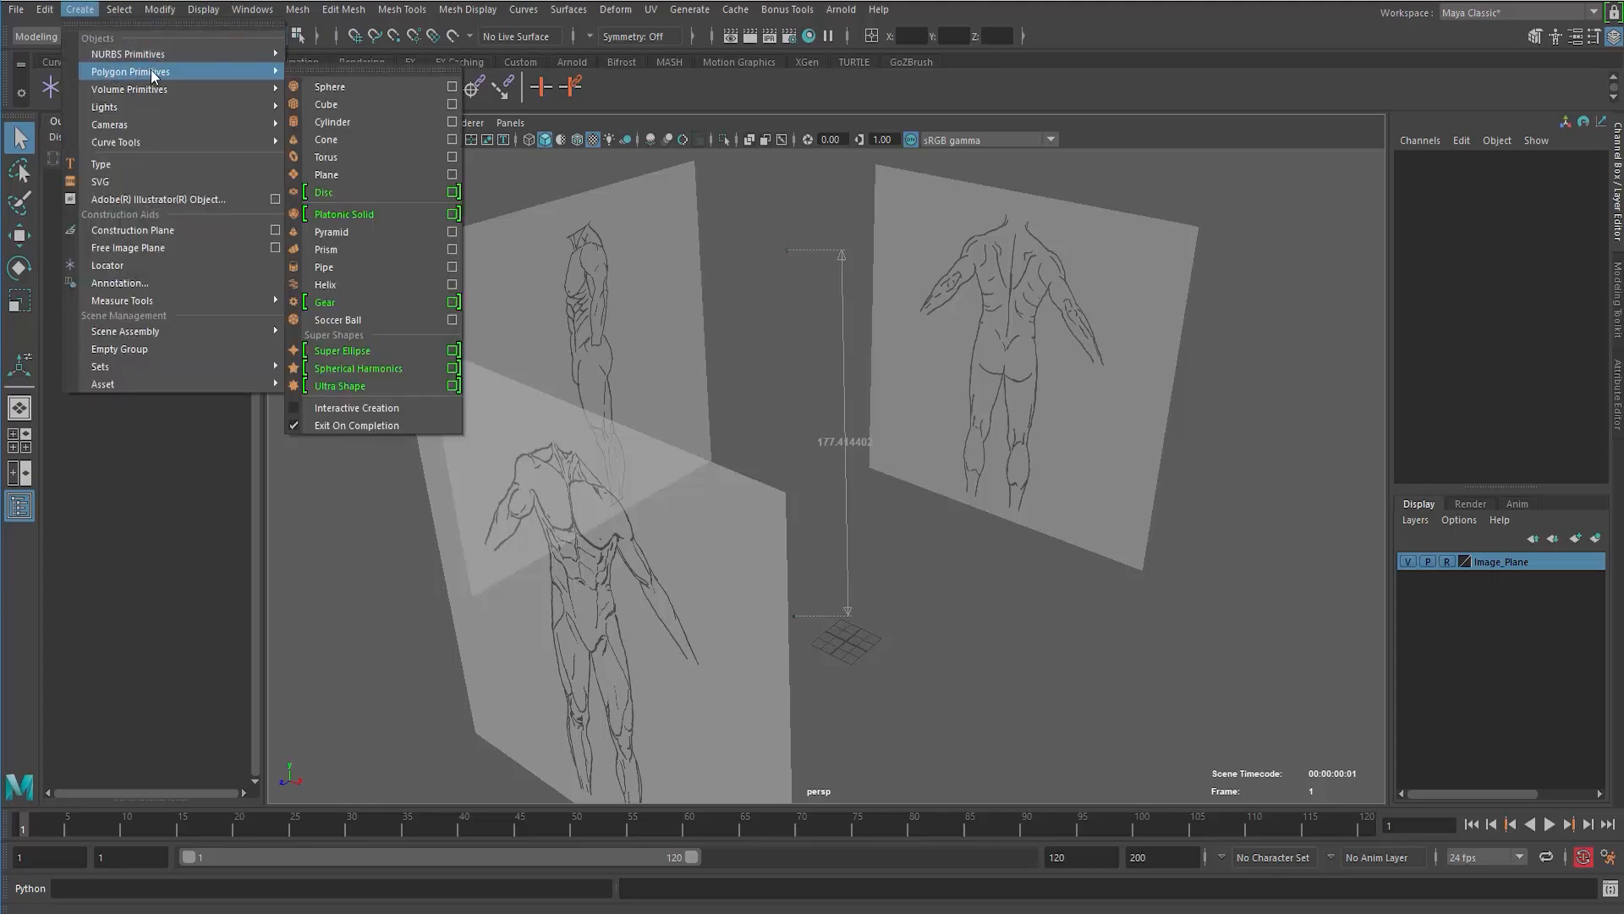
pyautogui.click(343, 123)
pyautogui.keyDown('alt'); pyautogui.moveTo(497, 415); pyautogui.dragTo(502, 437); pyautogui.keyUp('alt')
pyautogui.press('r')
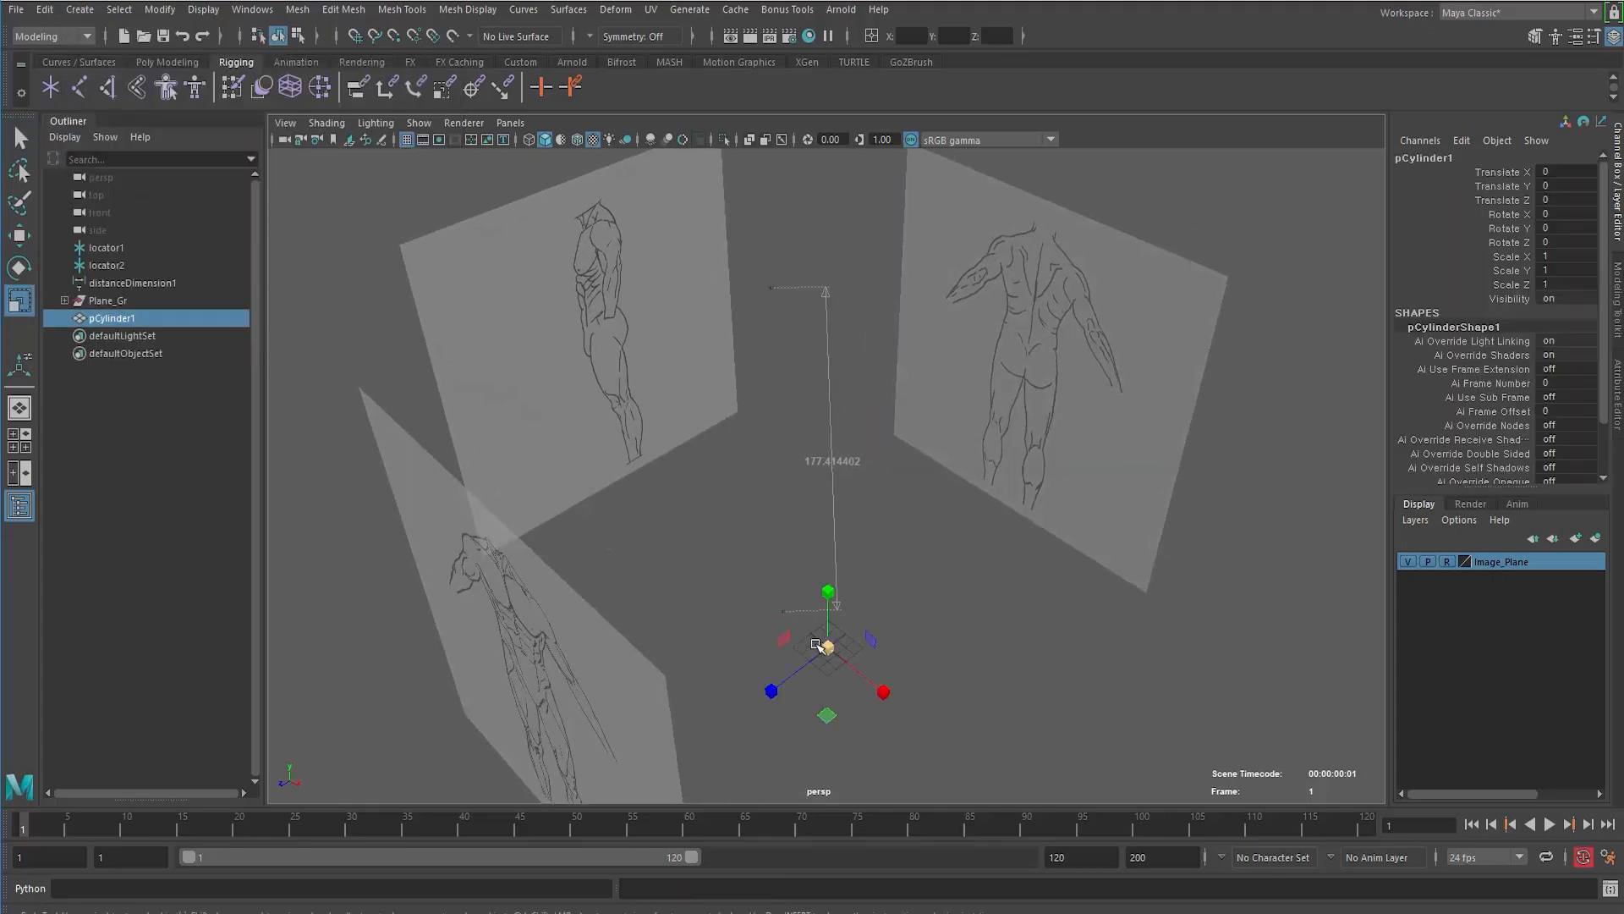
pyautogui.moveTo(828, 650); pyautogui.dragTo(896, 650)
# Step: Show the textured reference in the front view and raise the cylinder to the torso, at about 123.85 in Y
pyautogui.press('space')
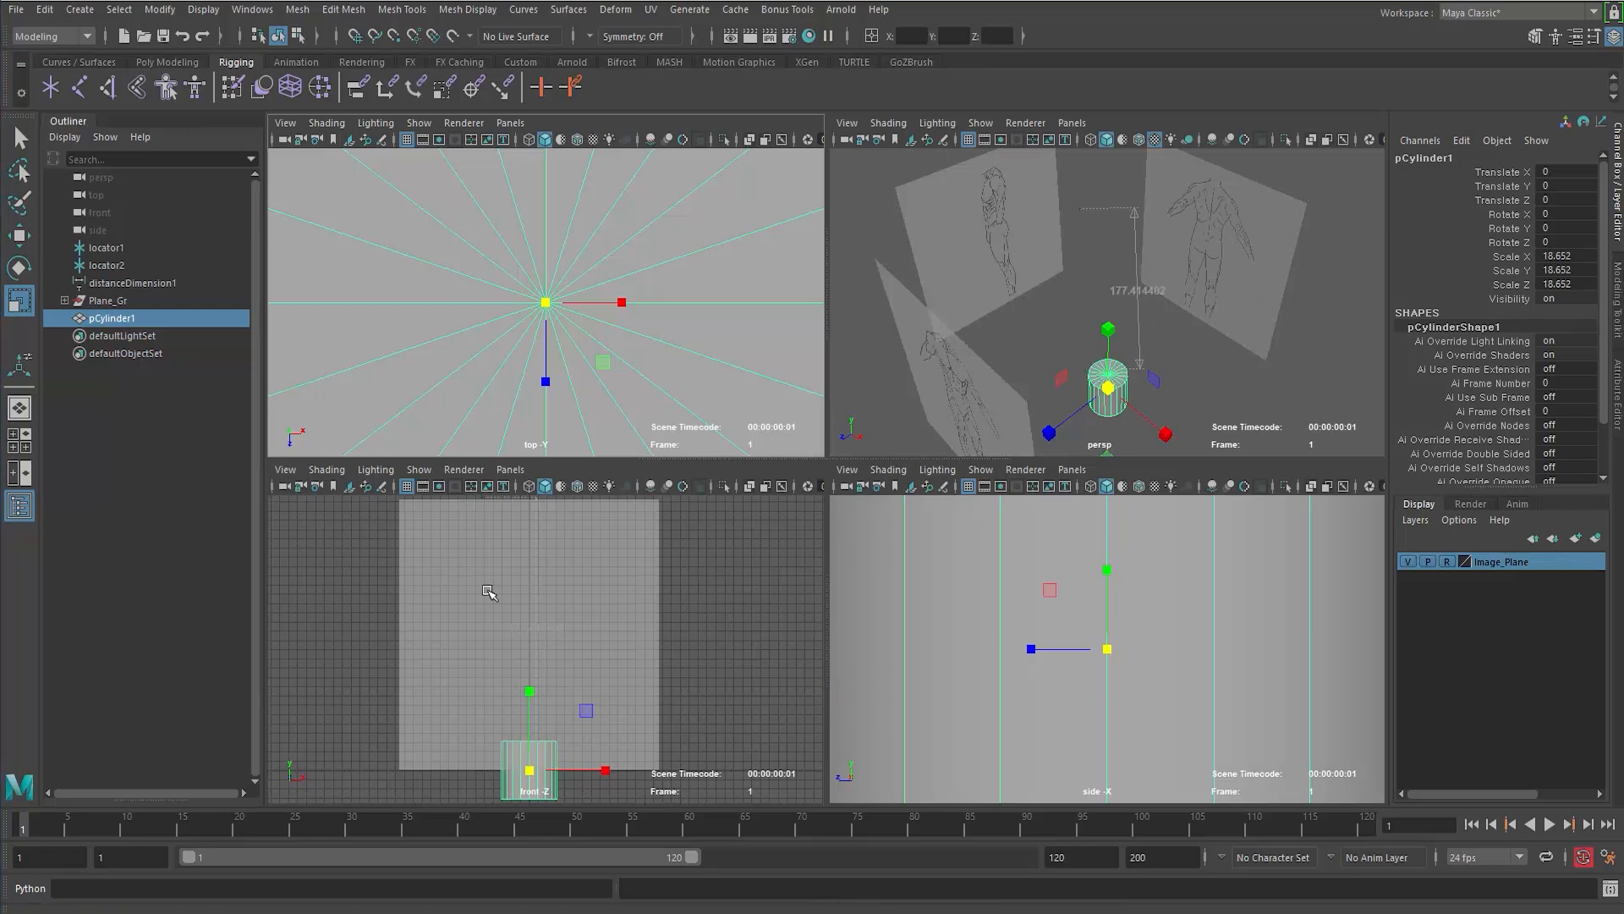
pyautogui.press('space')
pyautogui.keyDown('alt'); pyautogui.moveTo(544, 580); pyautogui.dragTo(446, 537); pyautogui.keyUp('alt')
pyautogui.scroll(-1, 445, 537)
pyautogui.press('6')
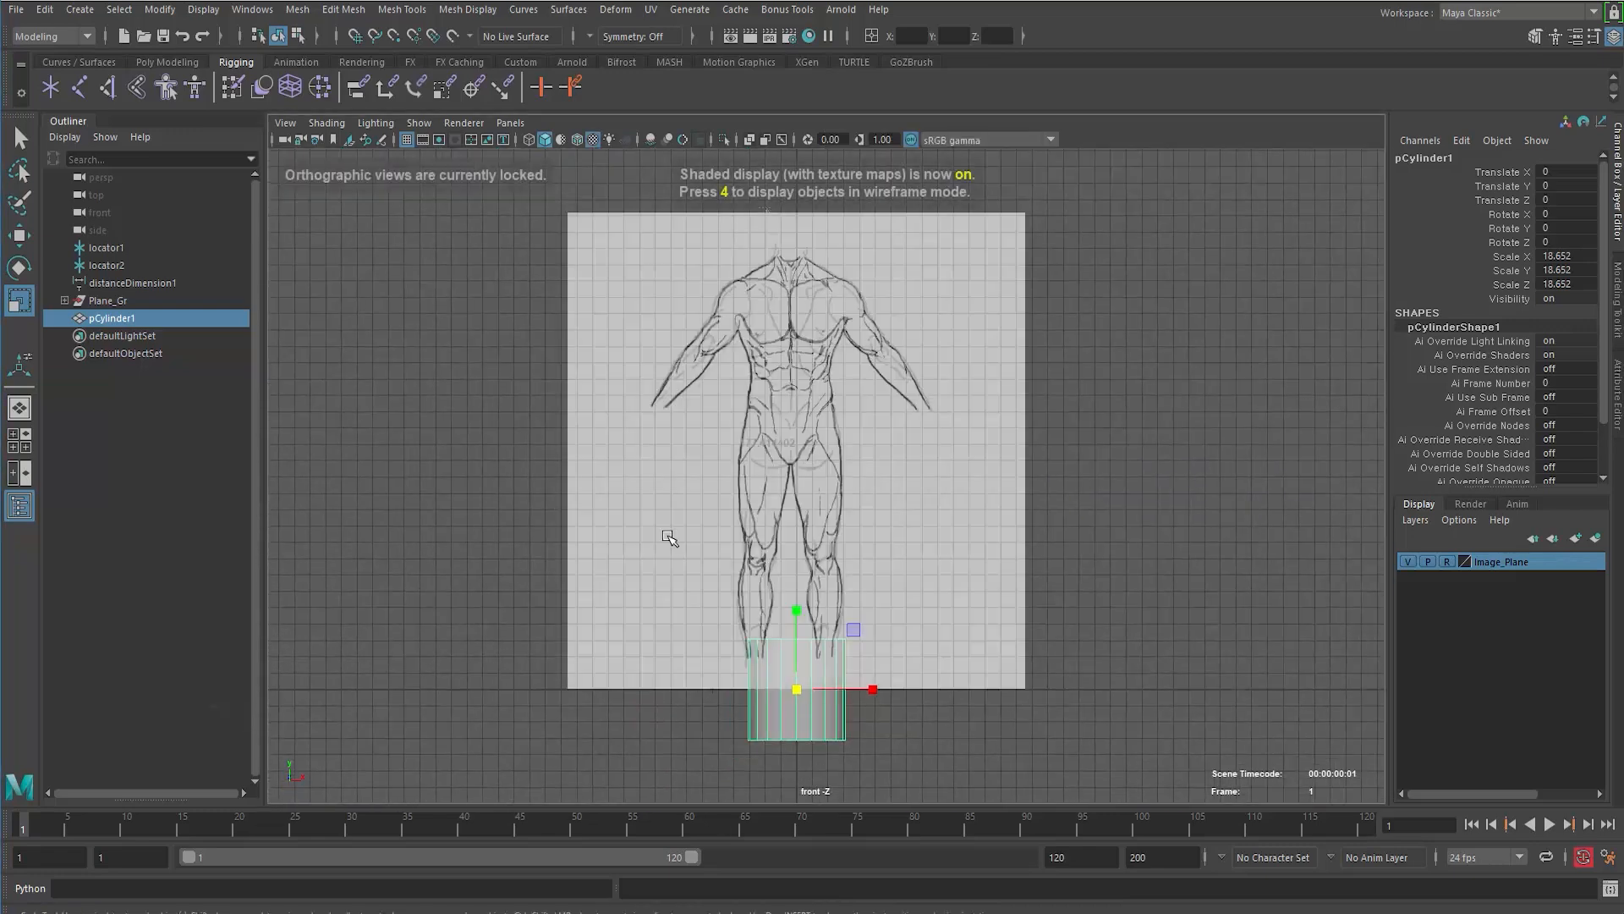
pyautogui.press('w')
pyautogui.moveTo(796, 618); pyautogui.dragTo(783, 283)
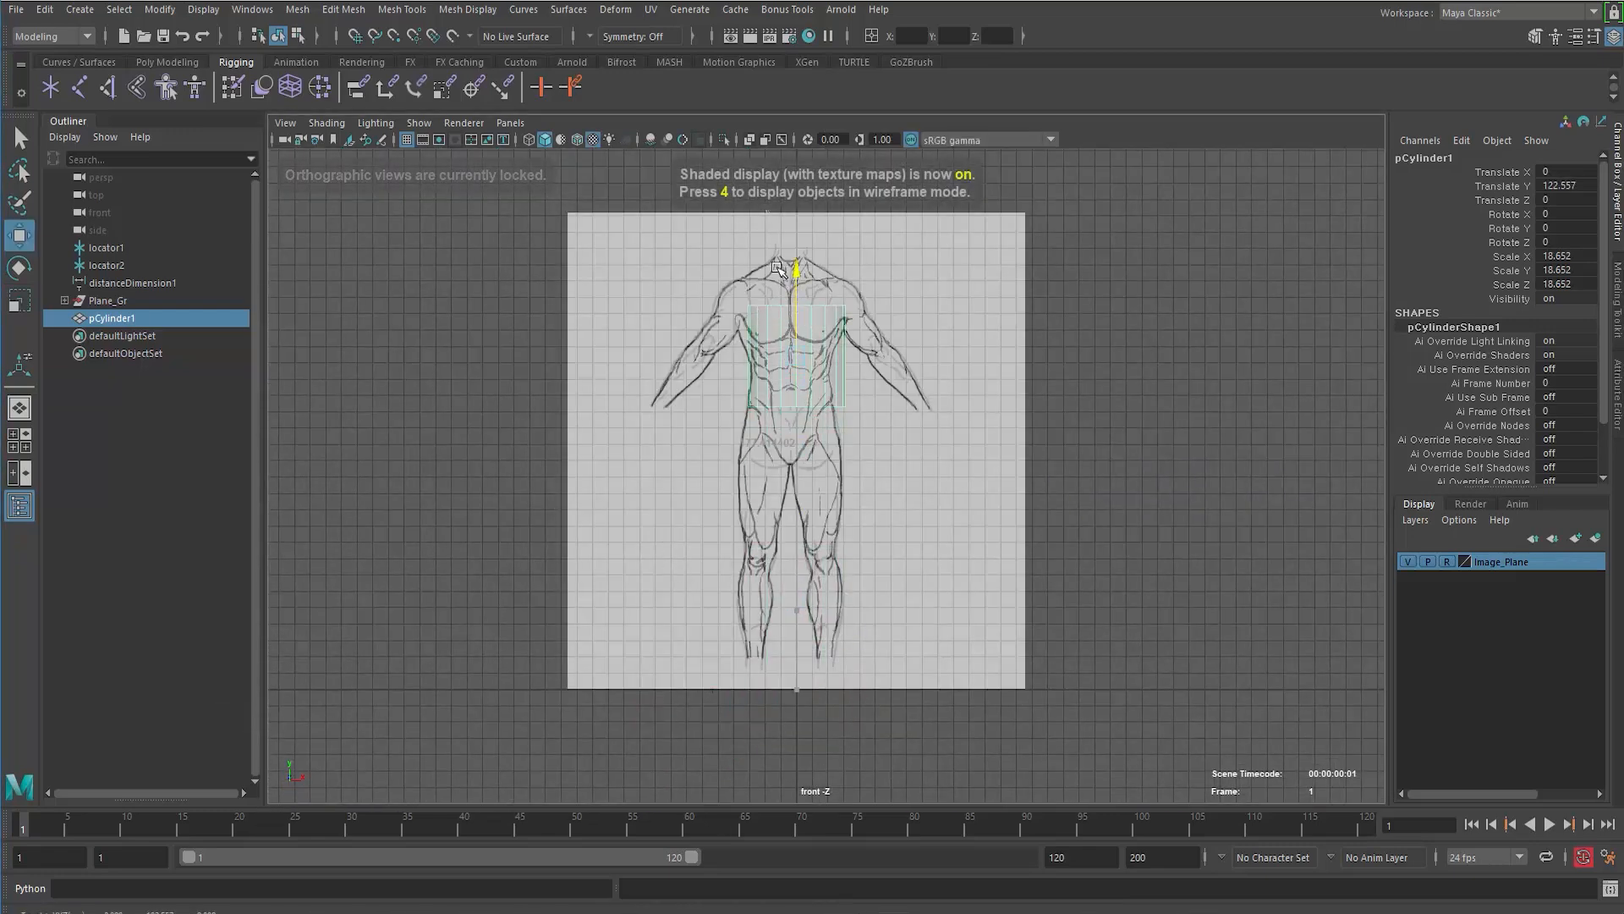
pyautogui.keyDown('alt'); pyautogui.moveTo(833, 494); pyautogui.dragTo(765, 551, button='middle'); pyautogui.keyUp('alt')
pyautogui.keyDown('alt'); pyautogui.moveTo(765, 551); pyautogui.dragTo(846, 542, button='right'); pyautogui.keyUp('alt')
pyautogui.keyDown('alt'); pyautogui.moveTo(465, 379); pyautogui.dragTo(537, 508, button='middle'); pyautogui.keyUp('alt')
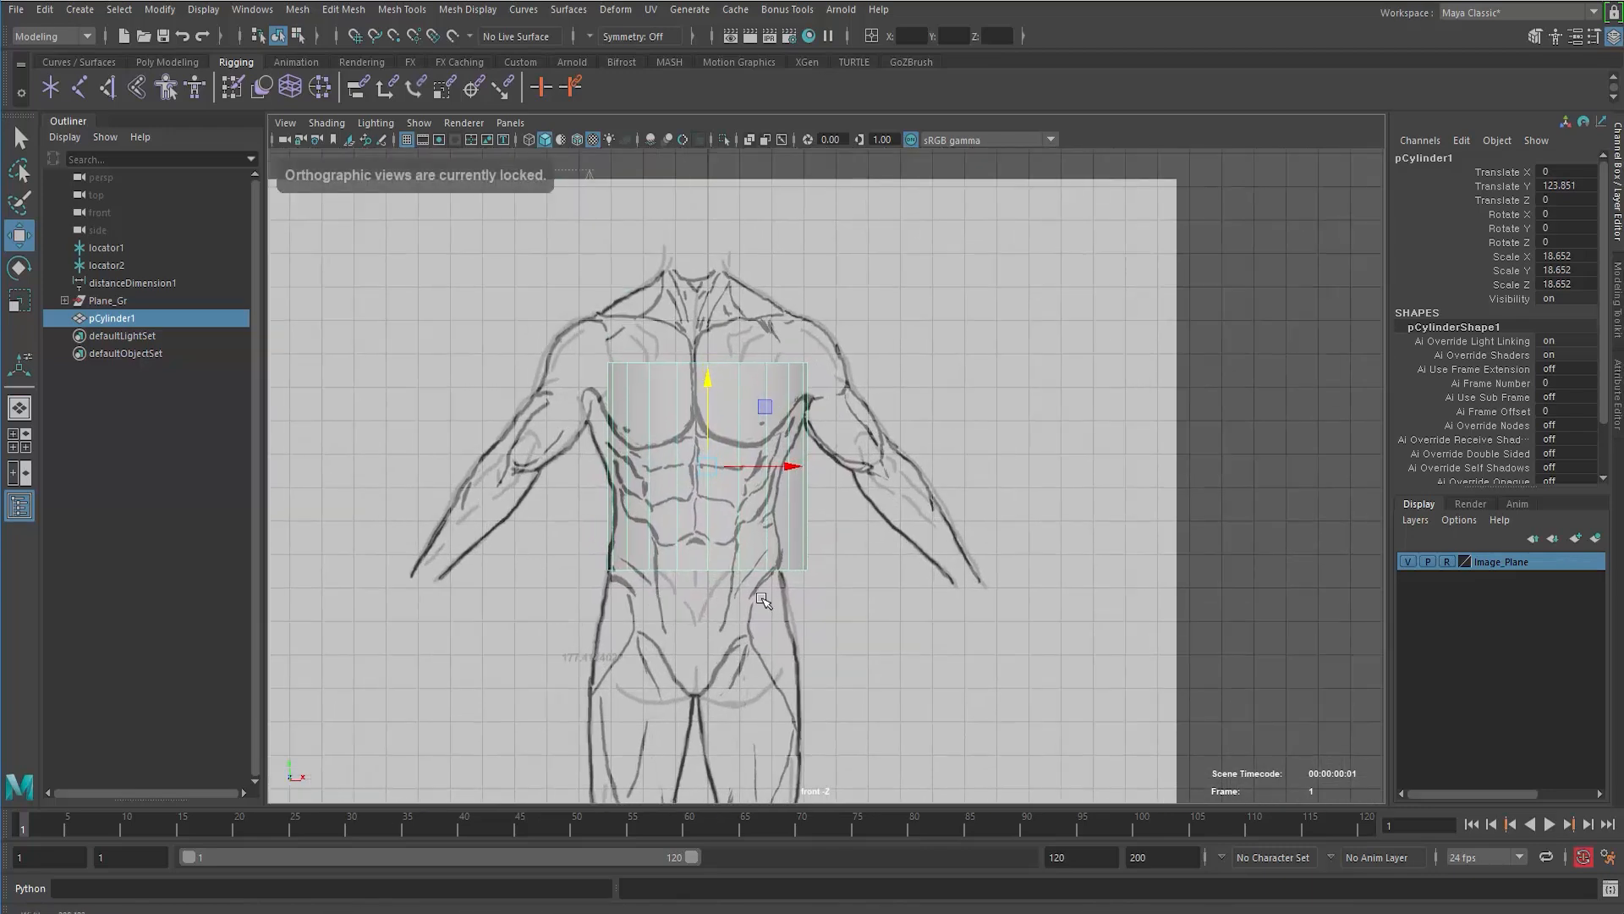
pyautogui.keyDown('alt'); pyautogui.moveTo(536, 508); pyautogui.dragTo(565, 508, button='right'); pyautogui.keyUp('alt')
pyautogui.keyDown('alt'); pyautogui.moveTo(528, 499); pyautogui.dragTo(571, 508, button='middle'); pyautogui.keyUp('alt')
pyautogui.keyDown('alt'); pyautogui.moveTo(571, 508); pyautogui.dragTo(609, 509, button='right'); pyautogui.keyUp('alt')
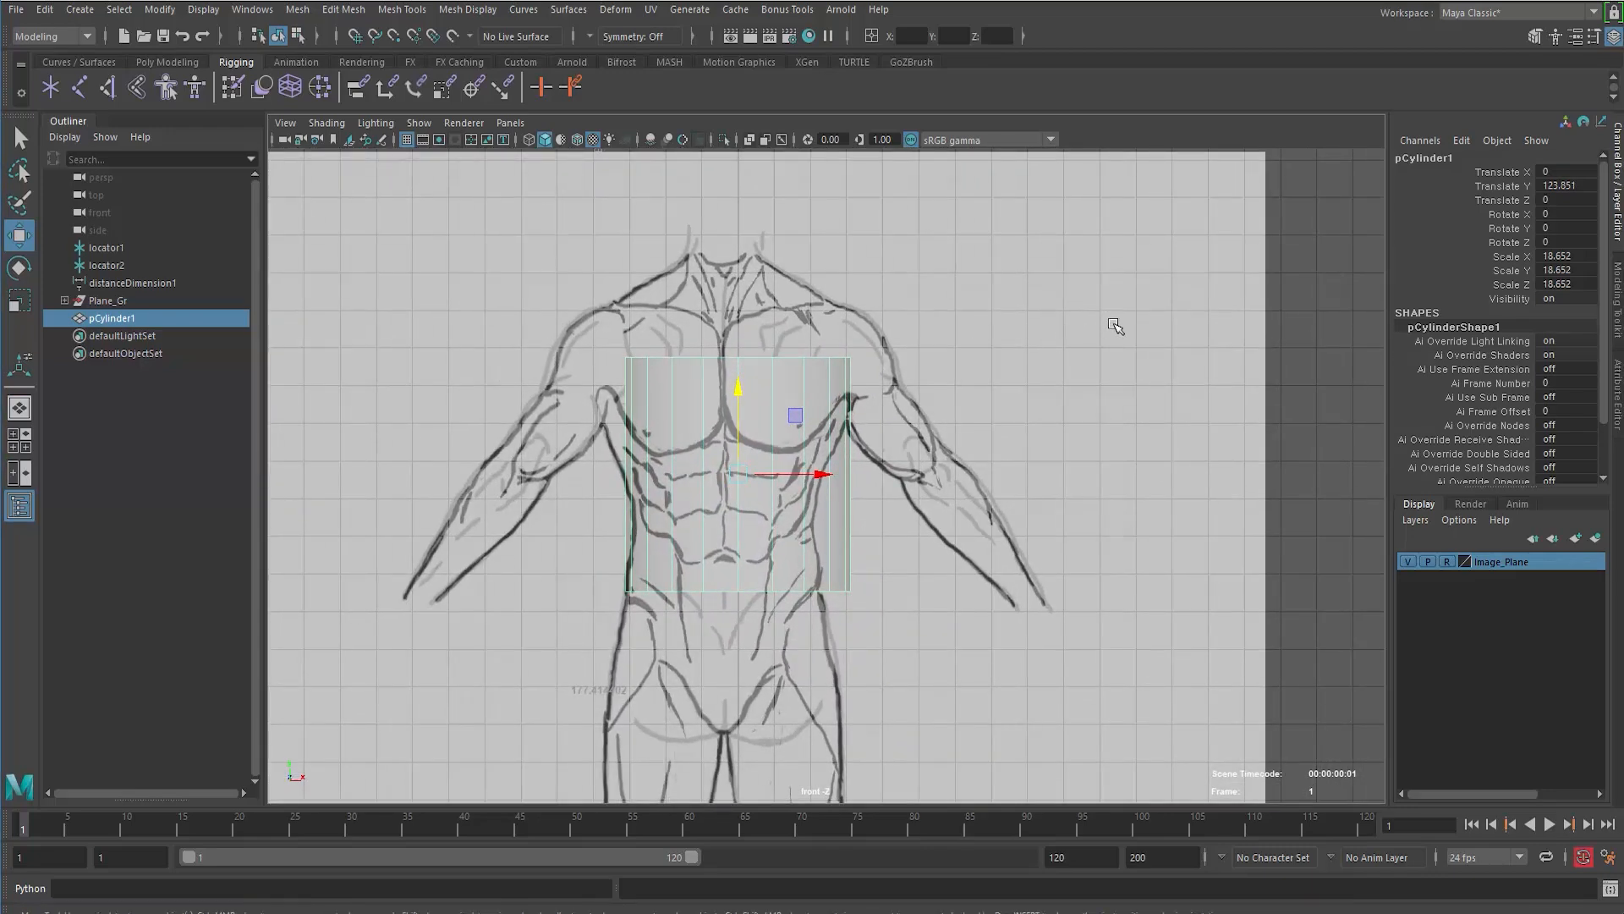
# Step: Set the cylinder's Subdivisions Axis to 12
pyautogui.press('space')
pyautogui.hotkey('ctrl', 'z')
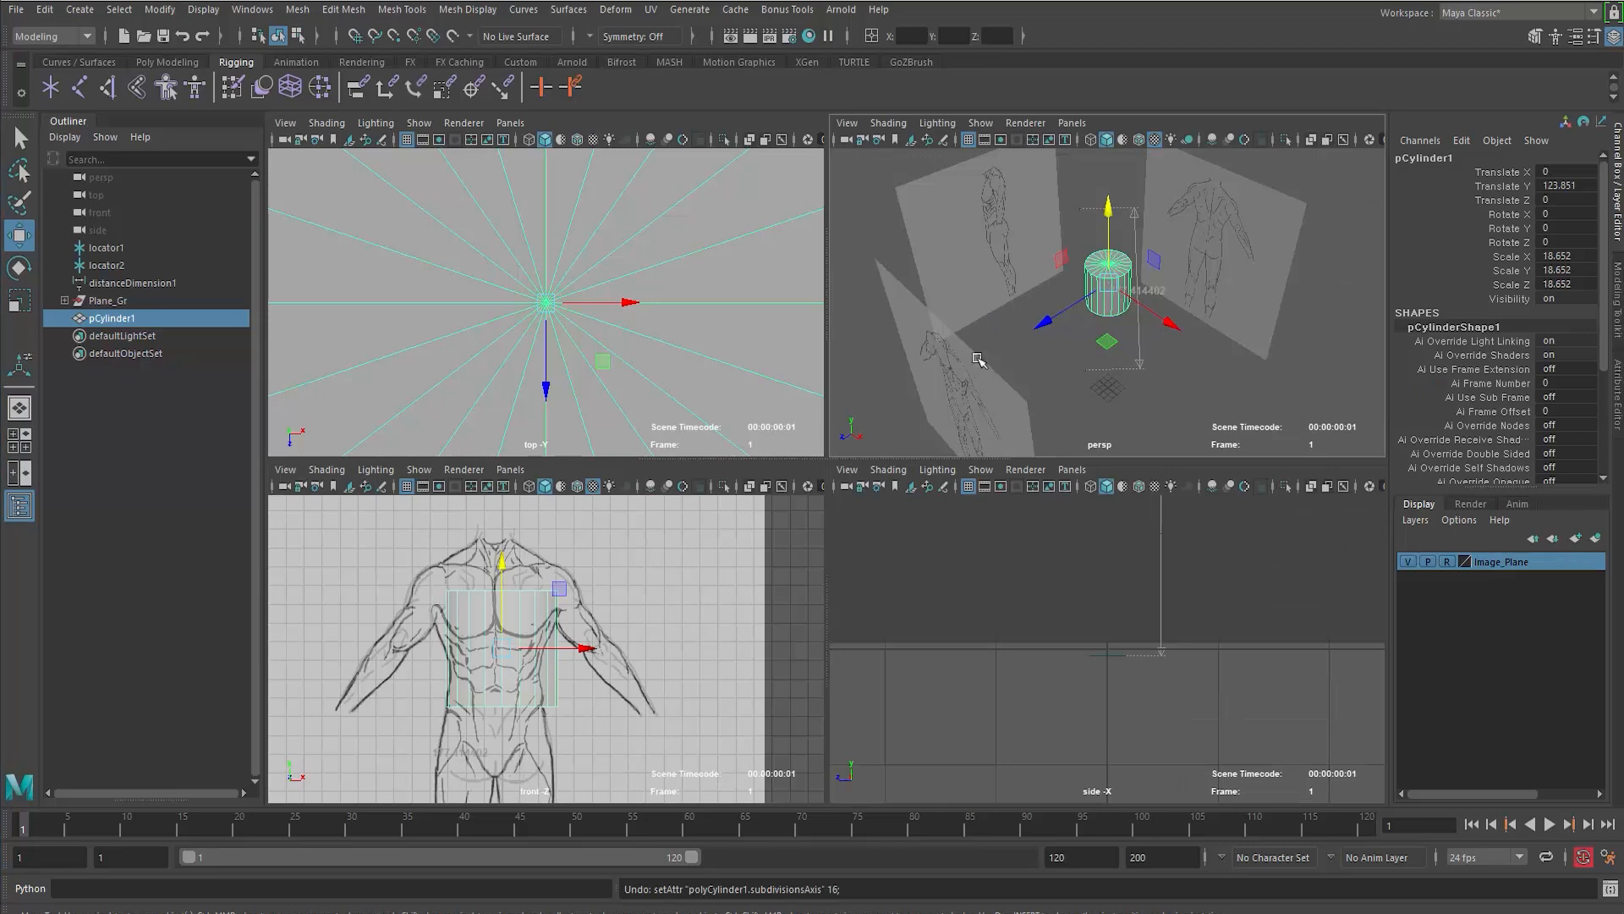
pyautogui.press('space')
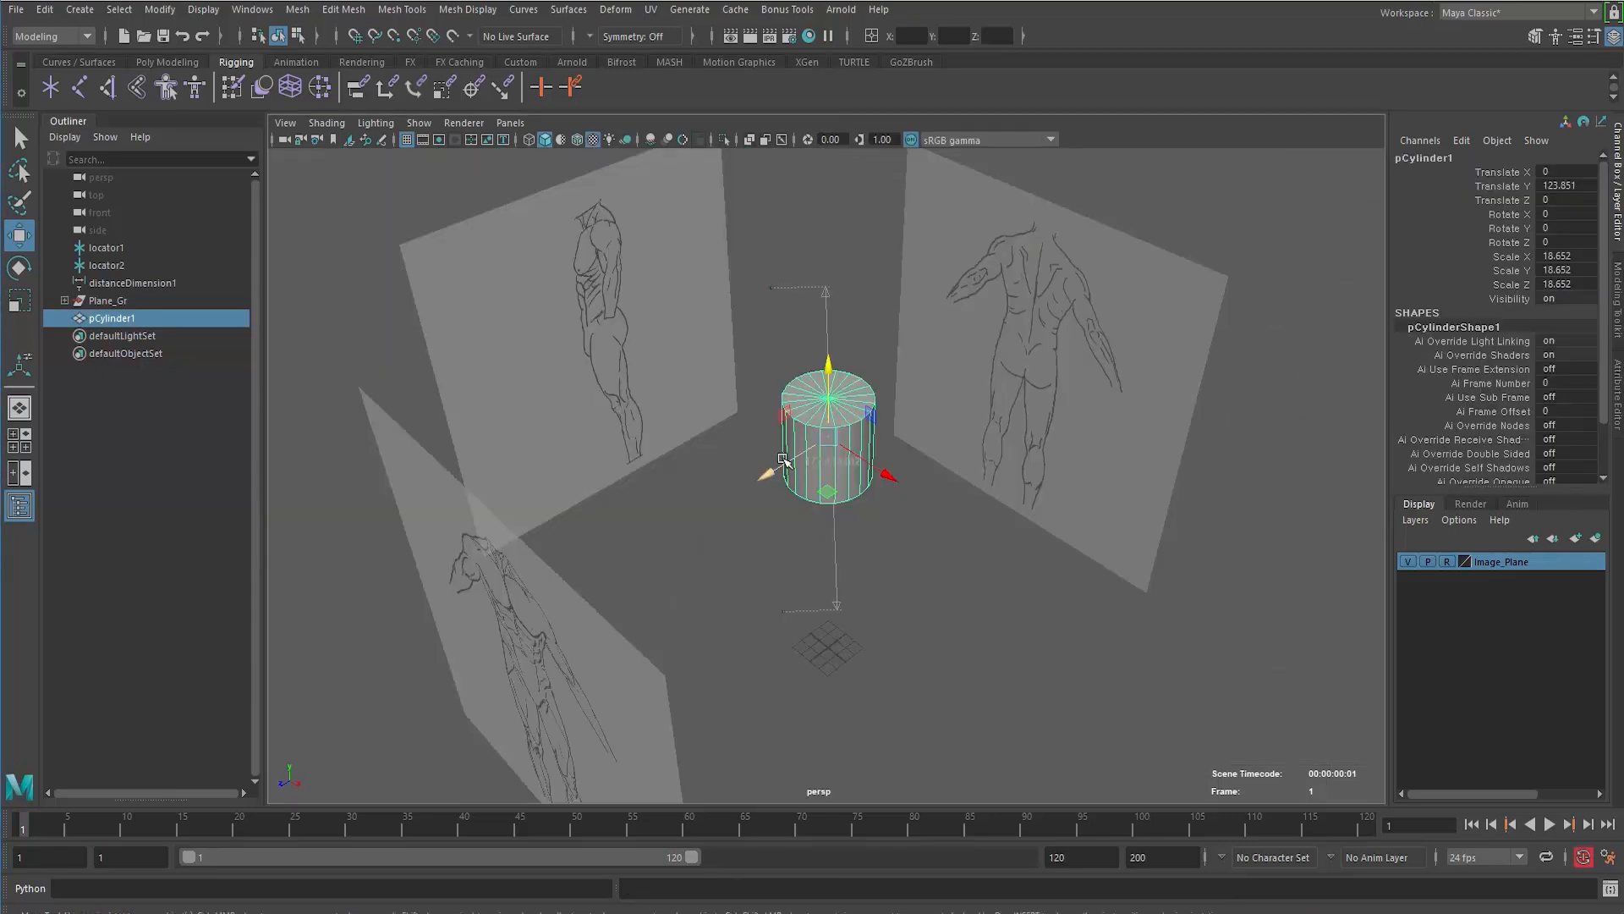
pyautogui.press('f')
pyautogui.scroll(-2, 1472, 381)
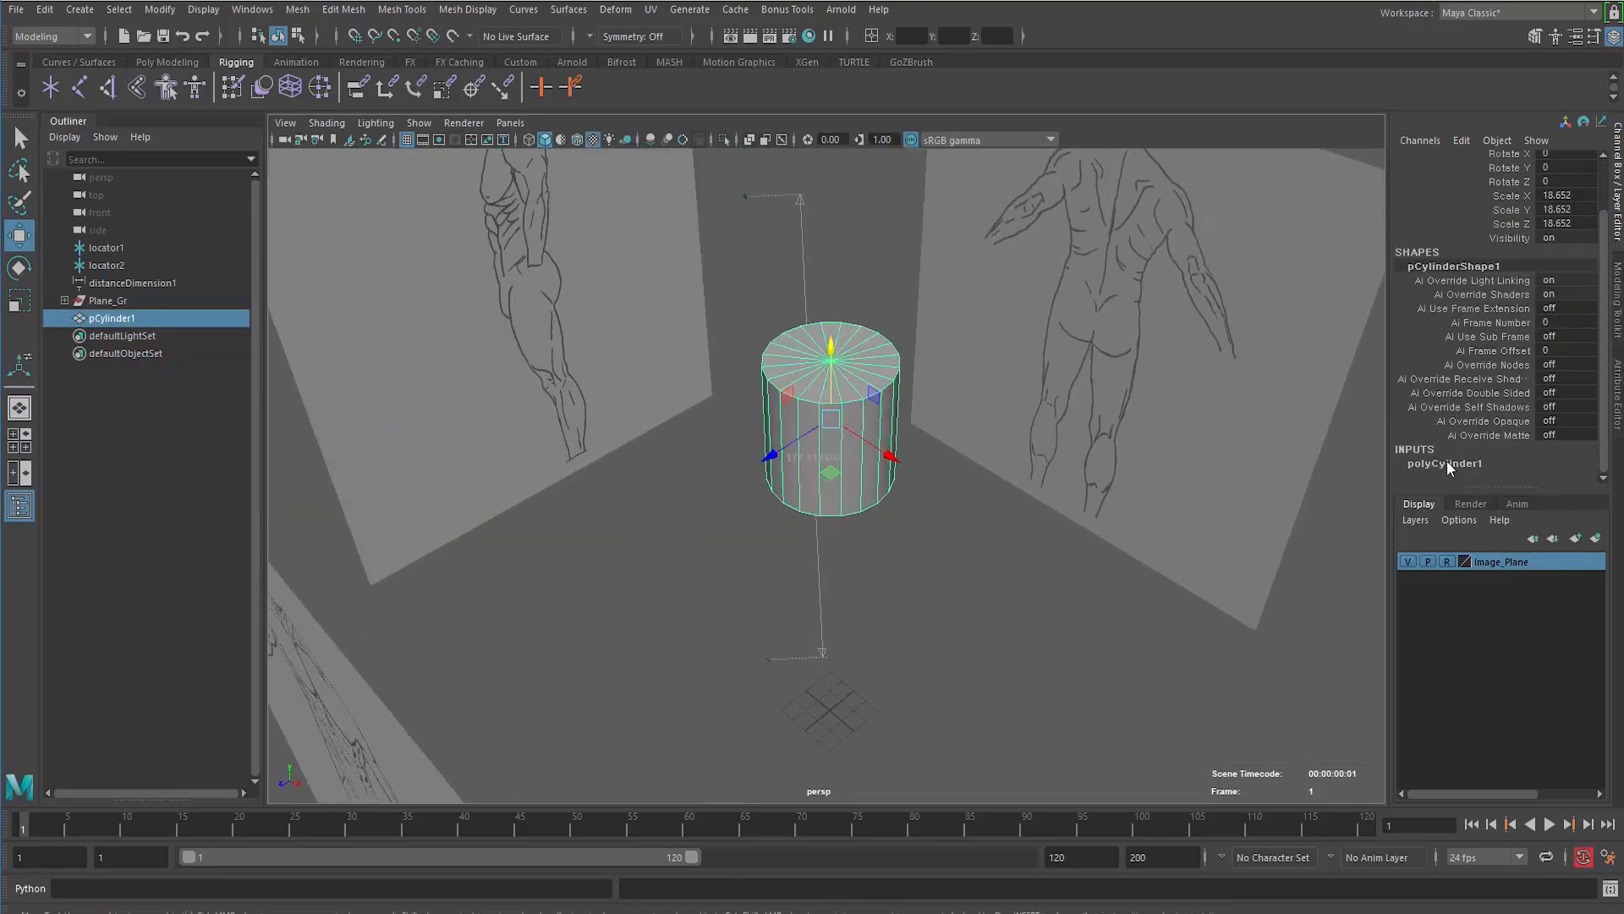
pyautogui.scroll(-3, 1443, 462)
pyautogui.scroll(-1, 1438, 463)
pyautogui.doubleClick(1561, 407)
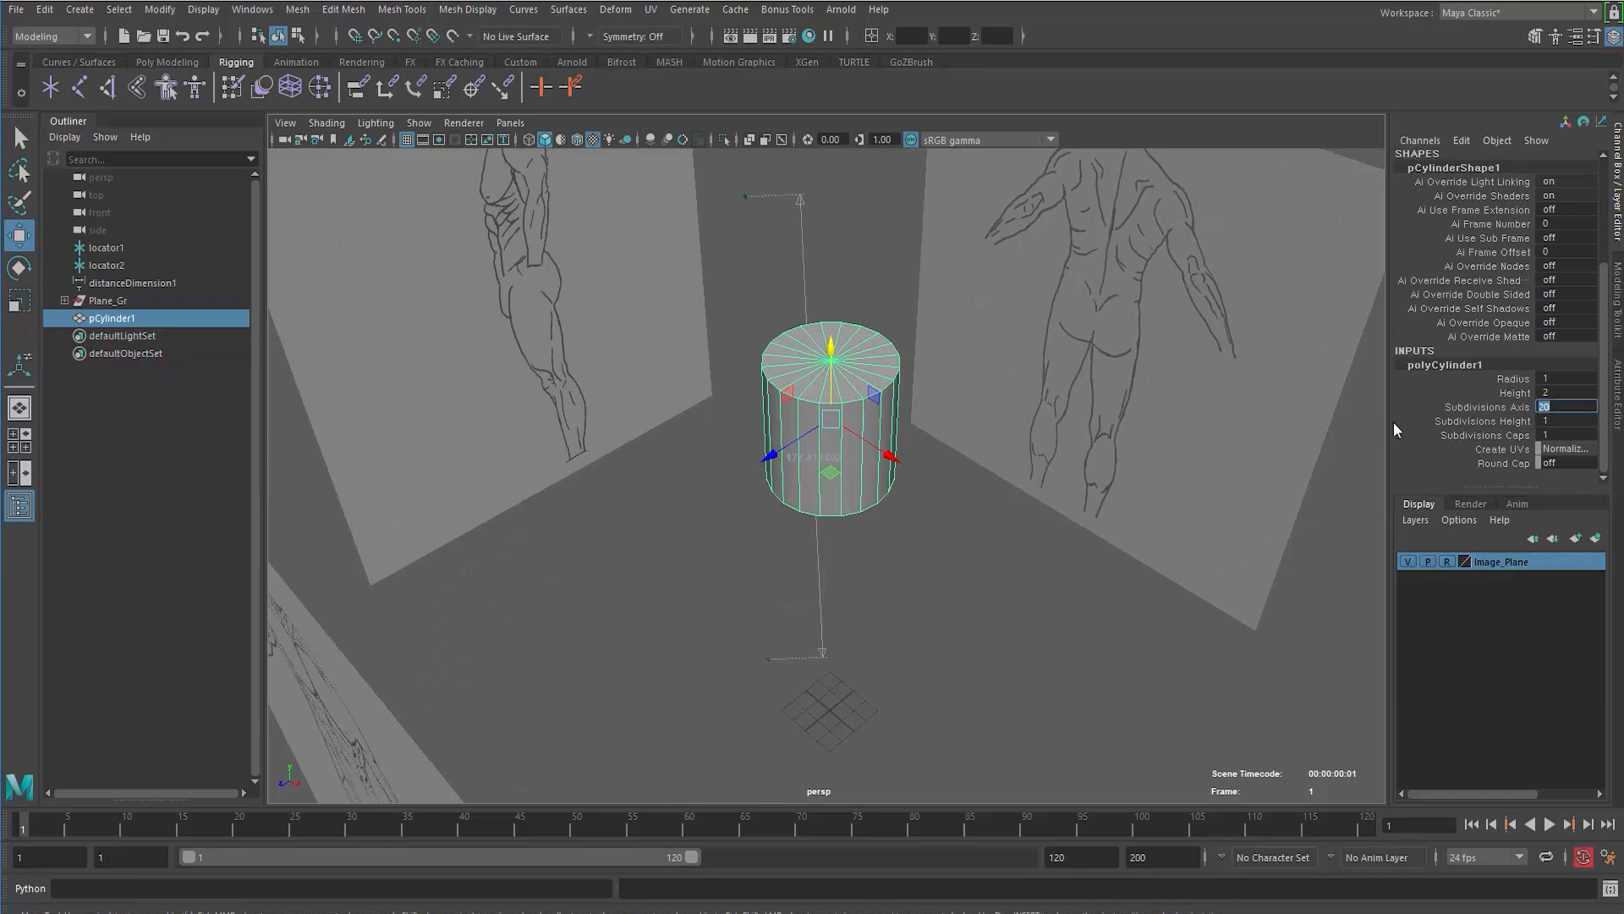
pyautogui.scroll(5, 719, 489)
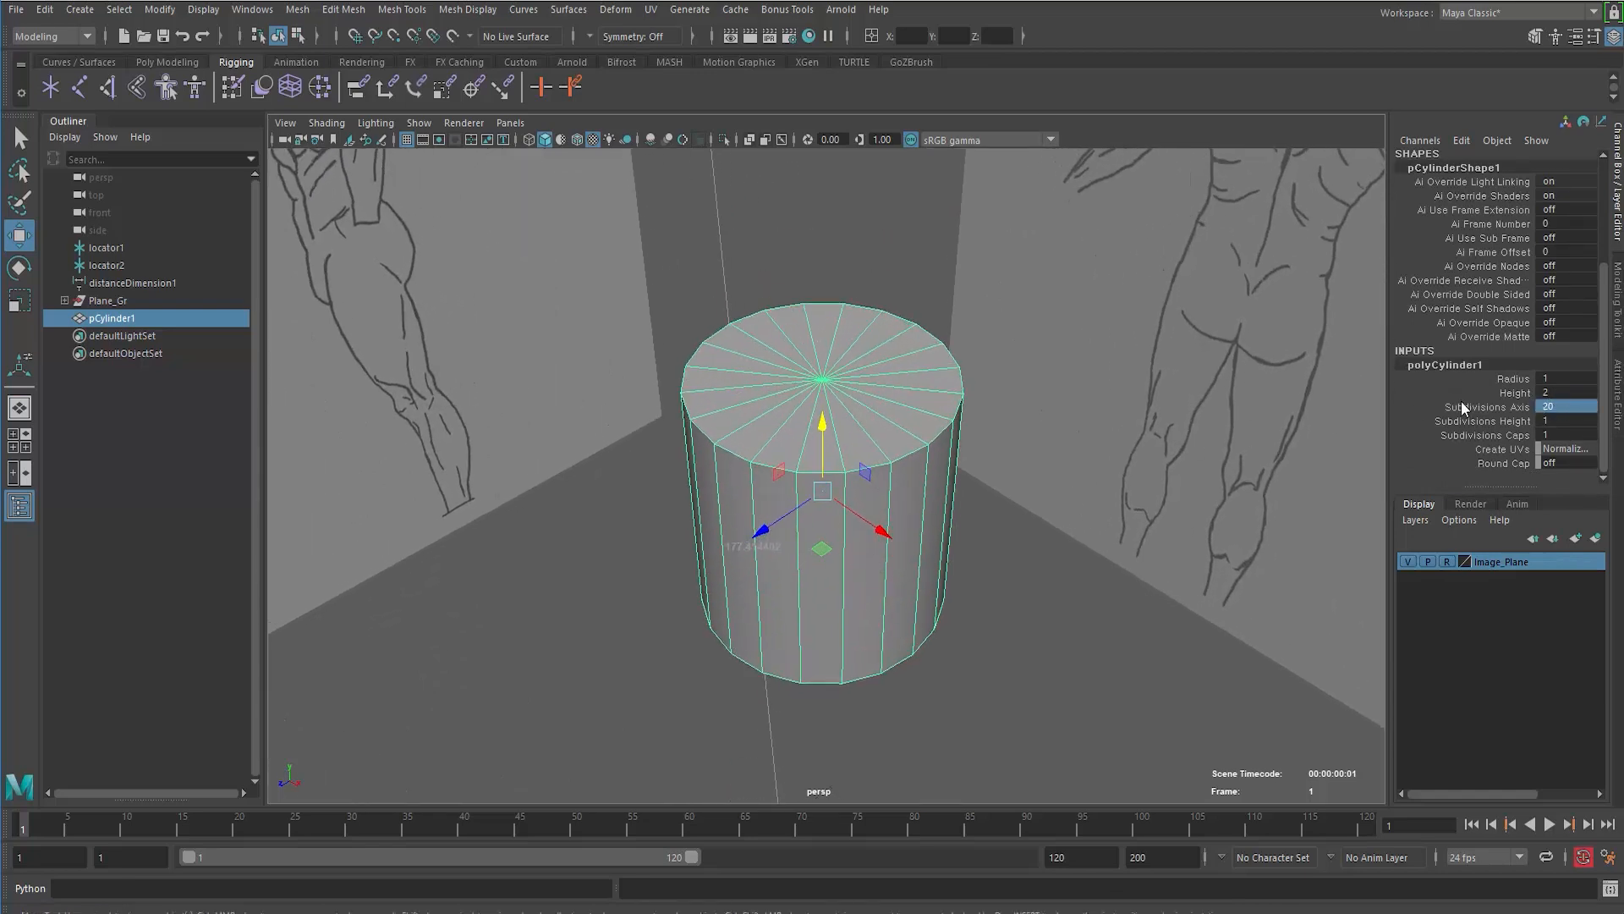
pyautogui.write('12')
pyautogui.press('Return')
# Step: Select adjacent side faces around the cylinder to check how they divide the torso's front, sides and back
pyautogui.keyDown('alt'); pyautogui.moveTo(615, 547); pyautogui.dragTo(906, 395); pyautogui.keyUp('alt')
pyautogui.moveTo(905, 395); pyautogui.dragTo(899, 435, button='right')
pyautogui.keyDown('alt'); pyautogui.moveTo(900, 436); pyautogui.dragTo(755, 533); pyautogui.keyUp('alt')
pyautogui.click(754, 524)
pyautogui.keyDown('shift'); pyautogui.click(743, 590); pyautogui.keyUp('shift')
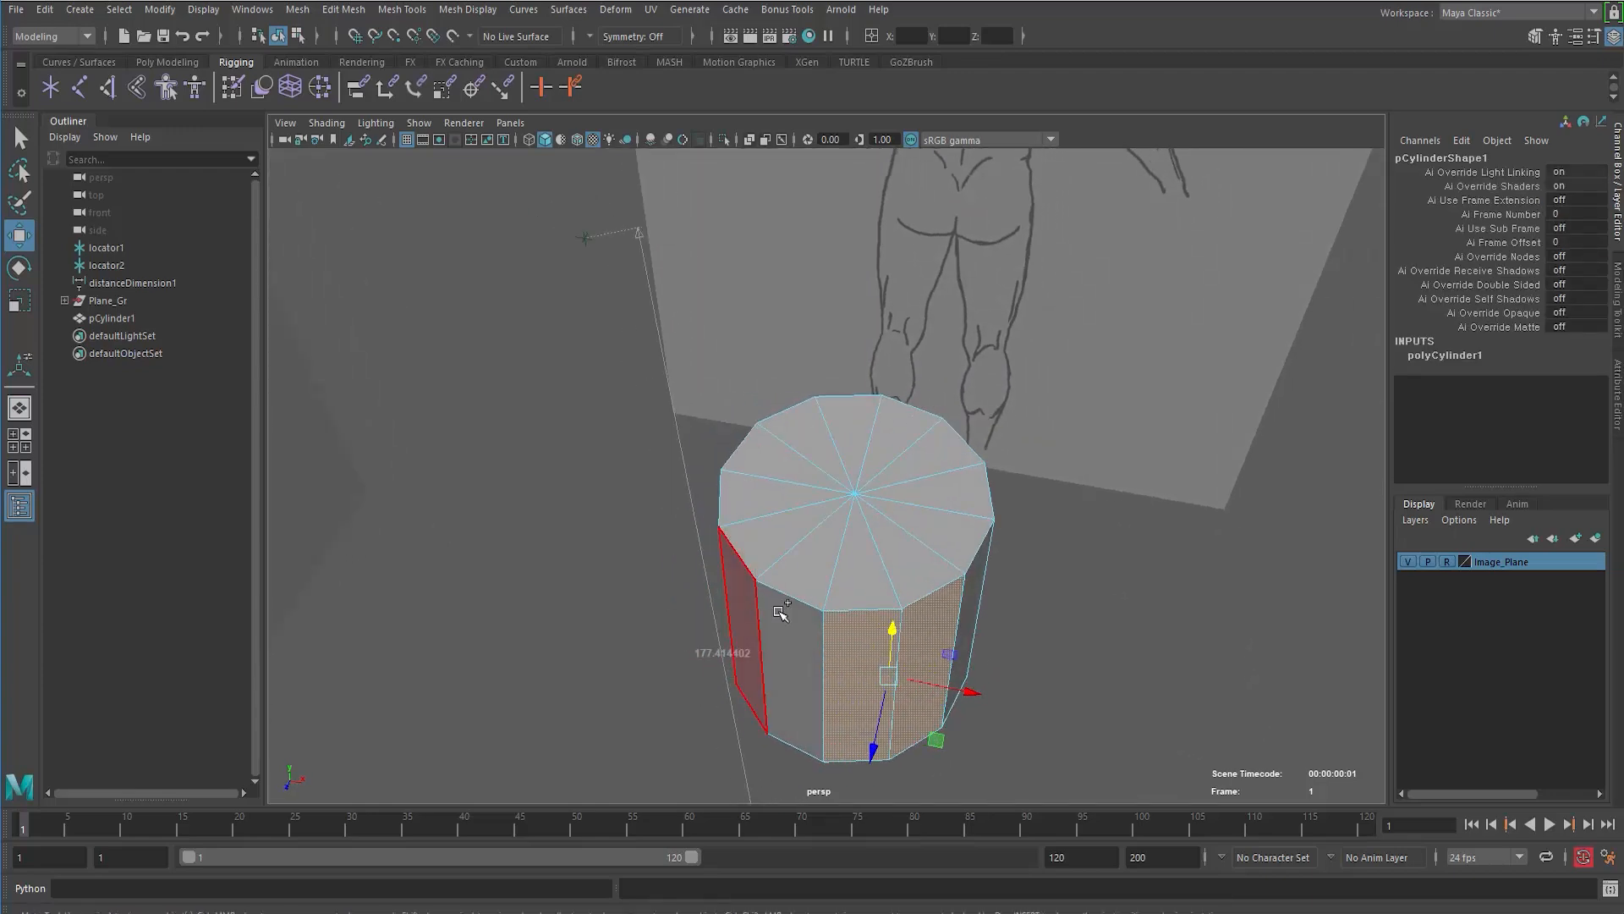
pyautogui.keyDown('shift'); pyautogui.click(801, 607); pyautogui.keyUp('shift')
pyautogui.keyDown('alt'); pyautogui.moveTo(806, 607); pyautogui.dragTo(653, 582); pyautogui.keyUp('alt')
pyautogui.click(572, 541)
pyautogui.click(611, 523)
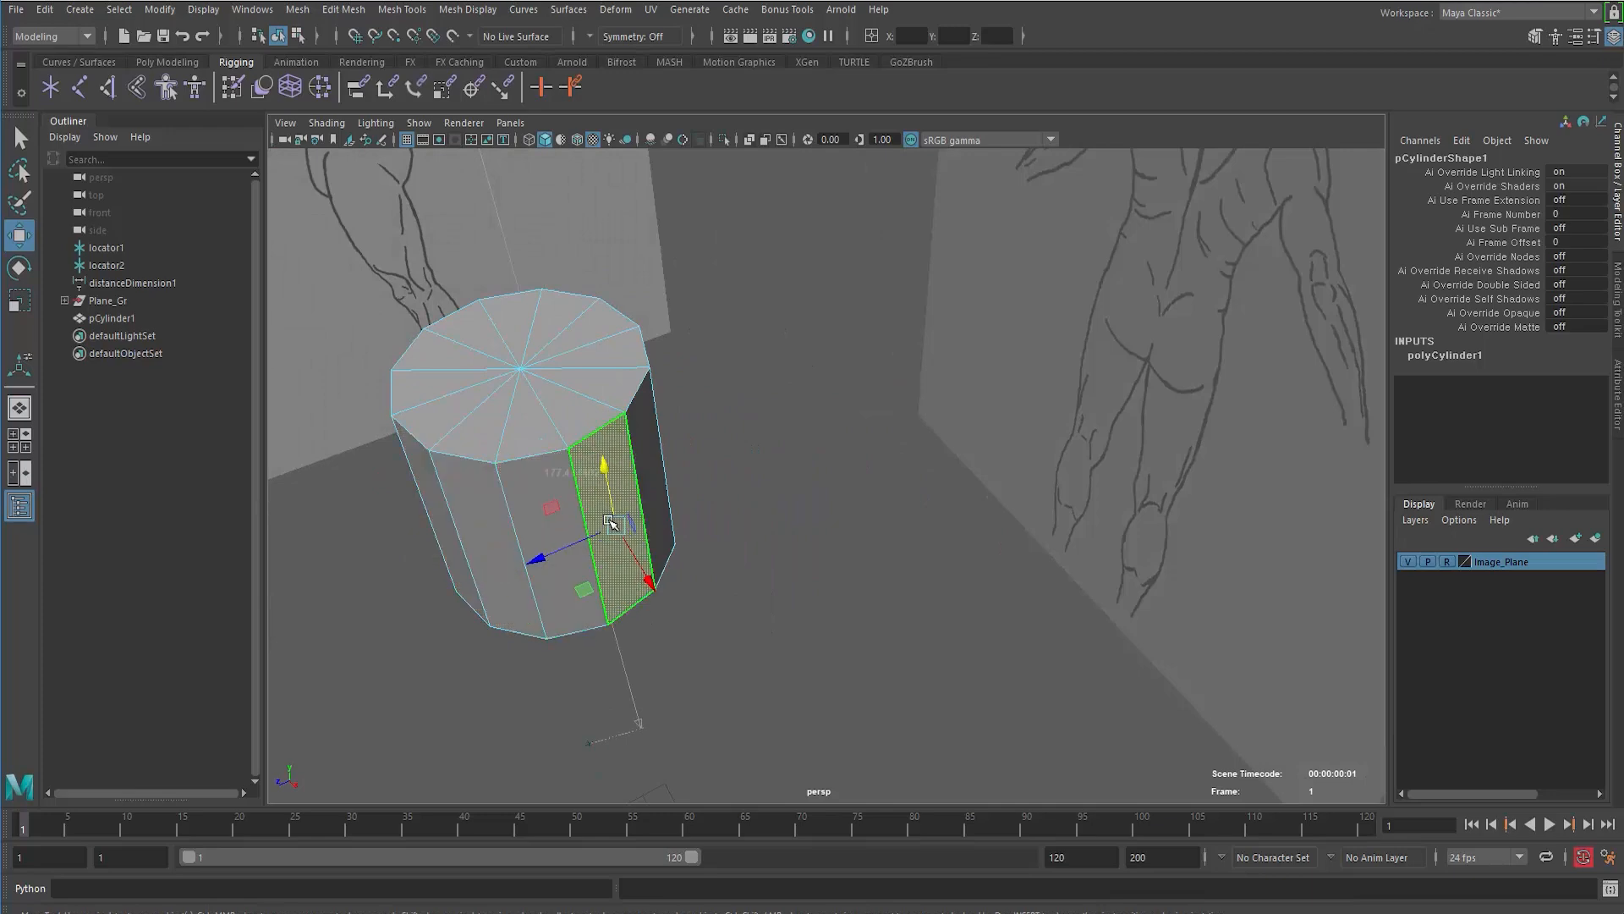
pyautogui.keyDown('alt'); pyautogui.moveTo(604, 520); pyautogui.dragTo(496, 526); pyautogui.keyUp('alt')
pyautogui.keyDown('shift'); pyautogui.click(480, 586); pyautogui.keyUp('shift')
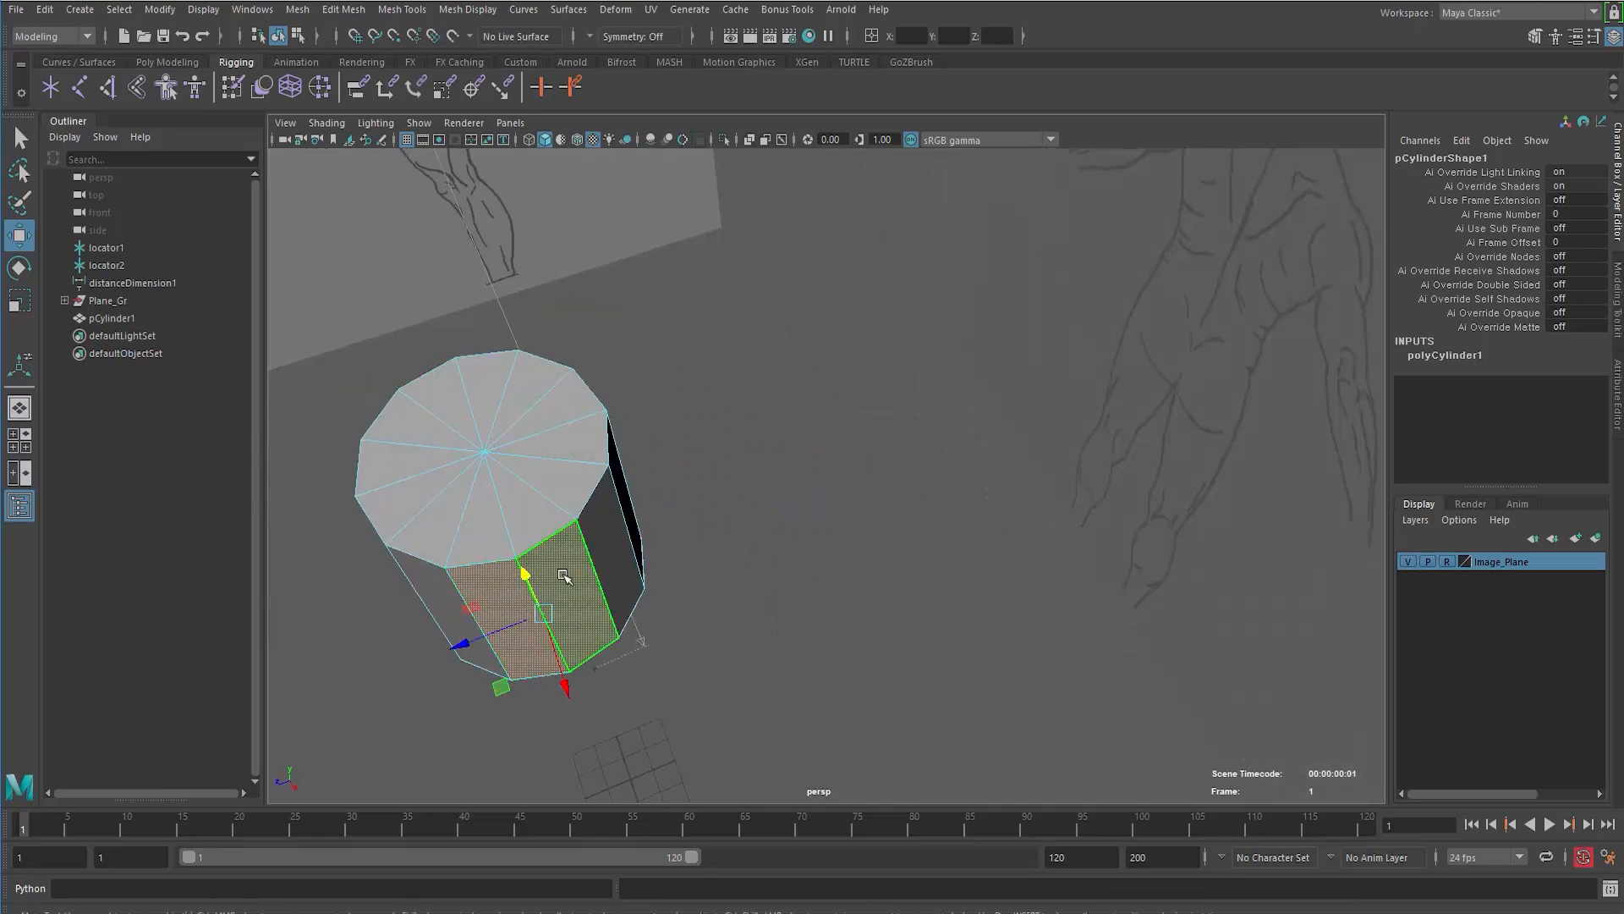
pyautogui.keyDown('alt'); pyautogui.moveTo(565, 573); pyautogui.dragTo(813, 511); pyautogui.keyUp('alt')
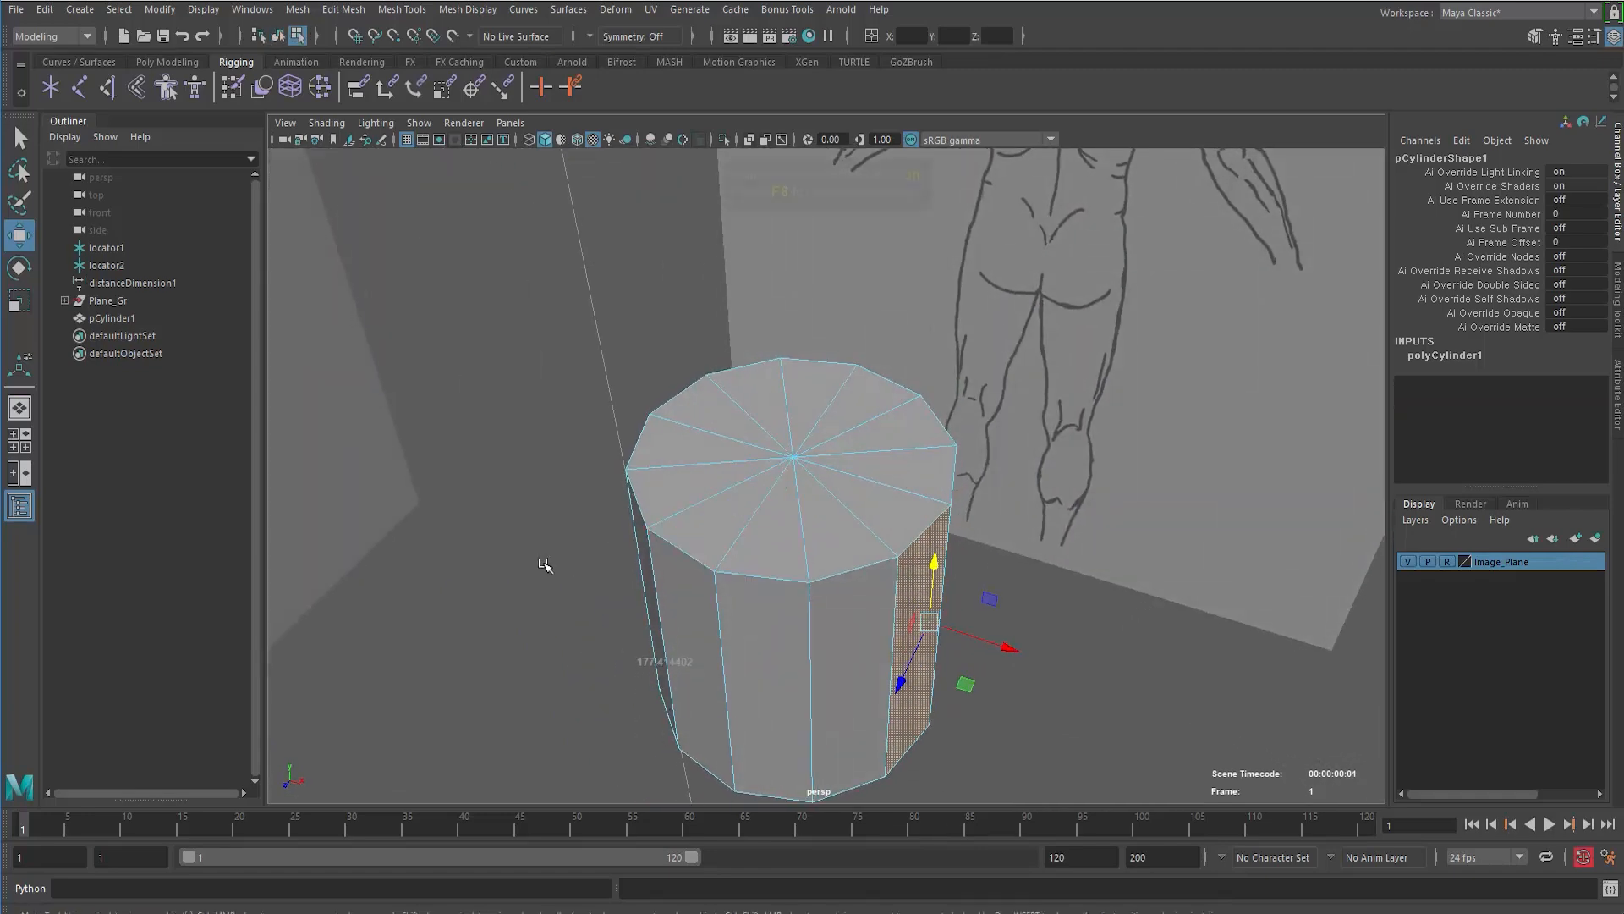
pyautogui.press('F8')
pyautogui.click(497, 564)
# Step: In the front view, raise the cylinder to chest height, at about 134.63 in Y
pyautogui.click(787, 583)
pyautogui.keyDown('alt'); pyautogui.moveTo(650, 582); pyautogui.dragTo(744, 550); pyautogui.keyUp('alt')
pyautogui.keyDown('alt'); pyautogui.moveTo(745, 548); pyautogui.dragTo(602, 514, button='right'); pyautogui.keyUp('alt')
pyautogui.press('space')
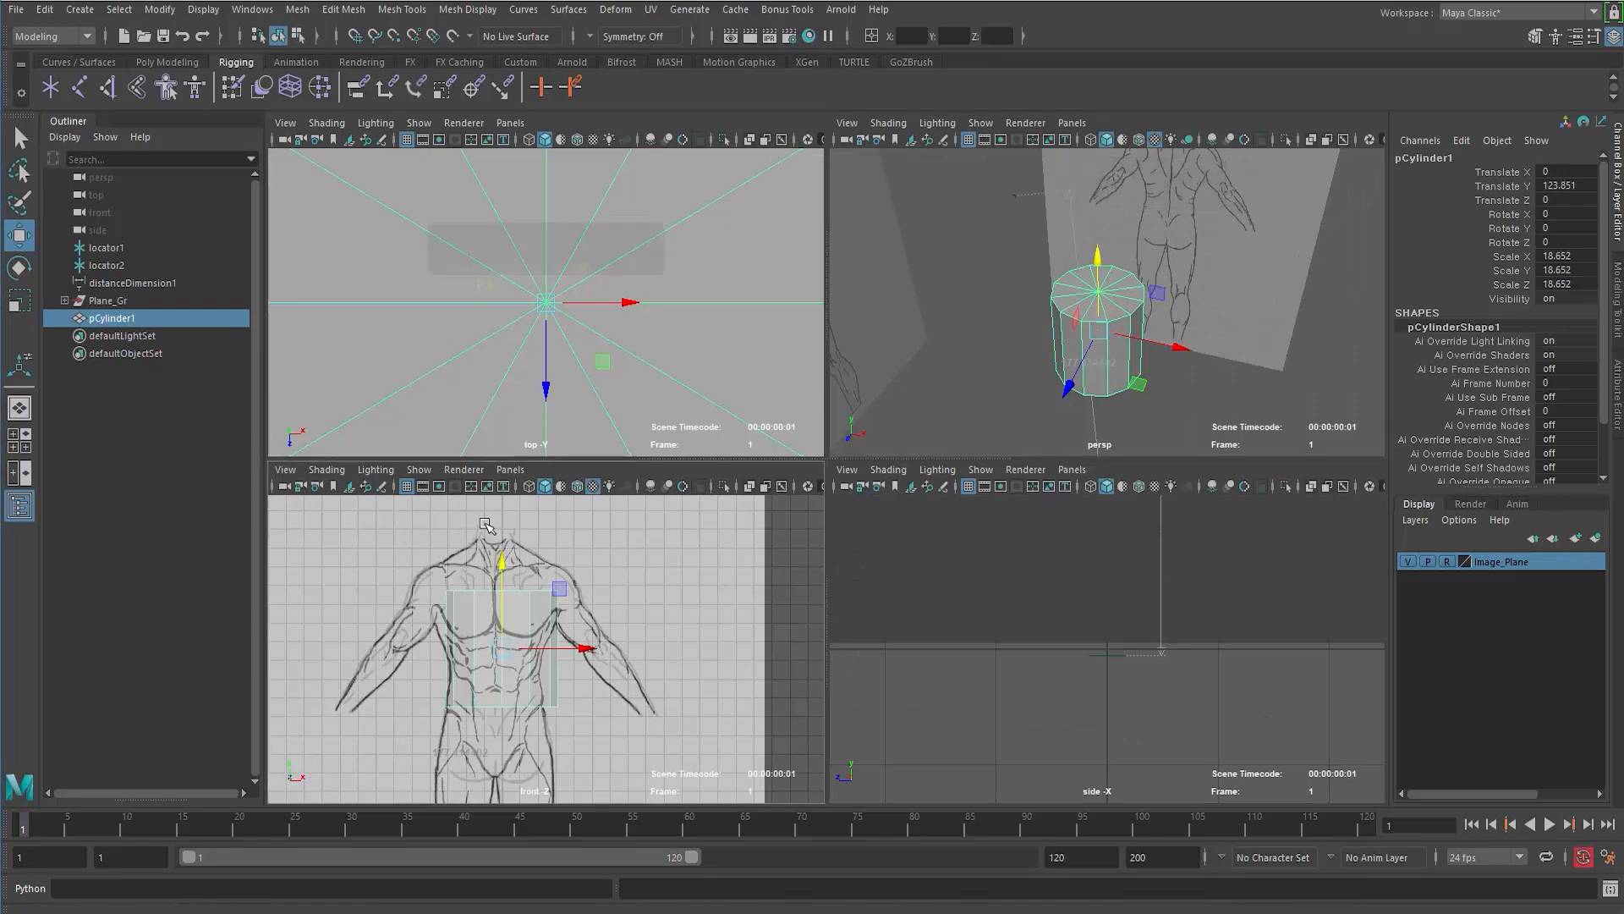
pyautogui.press('space')
pyautogui.keyDown('alt'); pyautogui.moveTo(476, 552); pyautogui.dragTo(510, 538, button='right'); pyautogui.keyUp('alt')
pyautogui.keyDown('alt'); pyautogui.moveTo(510, 538); pyautogui.dragTo(541, 516); pyautogui.keyUp('alt')
pyautogui.moveTo(698, 353); pyautogui.dragTo(681, 285)
pyautogui.keyDown('alt'); pyautogui.moveTo(671, 318); pyautogui.dragTo(676, 389, button='middle'); pyautogui.keyUp('alt')
pyautogui.keyDown('alt'); pyautogui.moveTo(676, 389); pyautogui.dragTo(698, 388, button='right'); pyautogui.keyUp('alt')
# Step: Delete the cylinder's faces on the negative X side of the body's centreline
pyautogui.moveTo(607, 337); pyautogui.dragTo(608, 386, button='right')
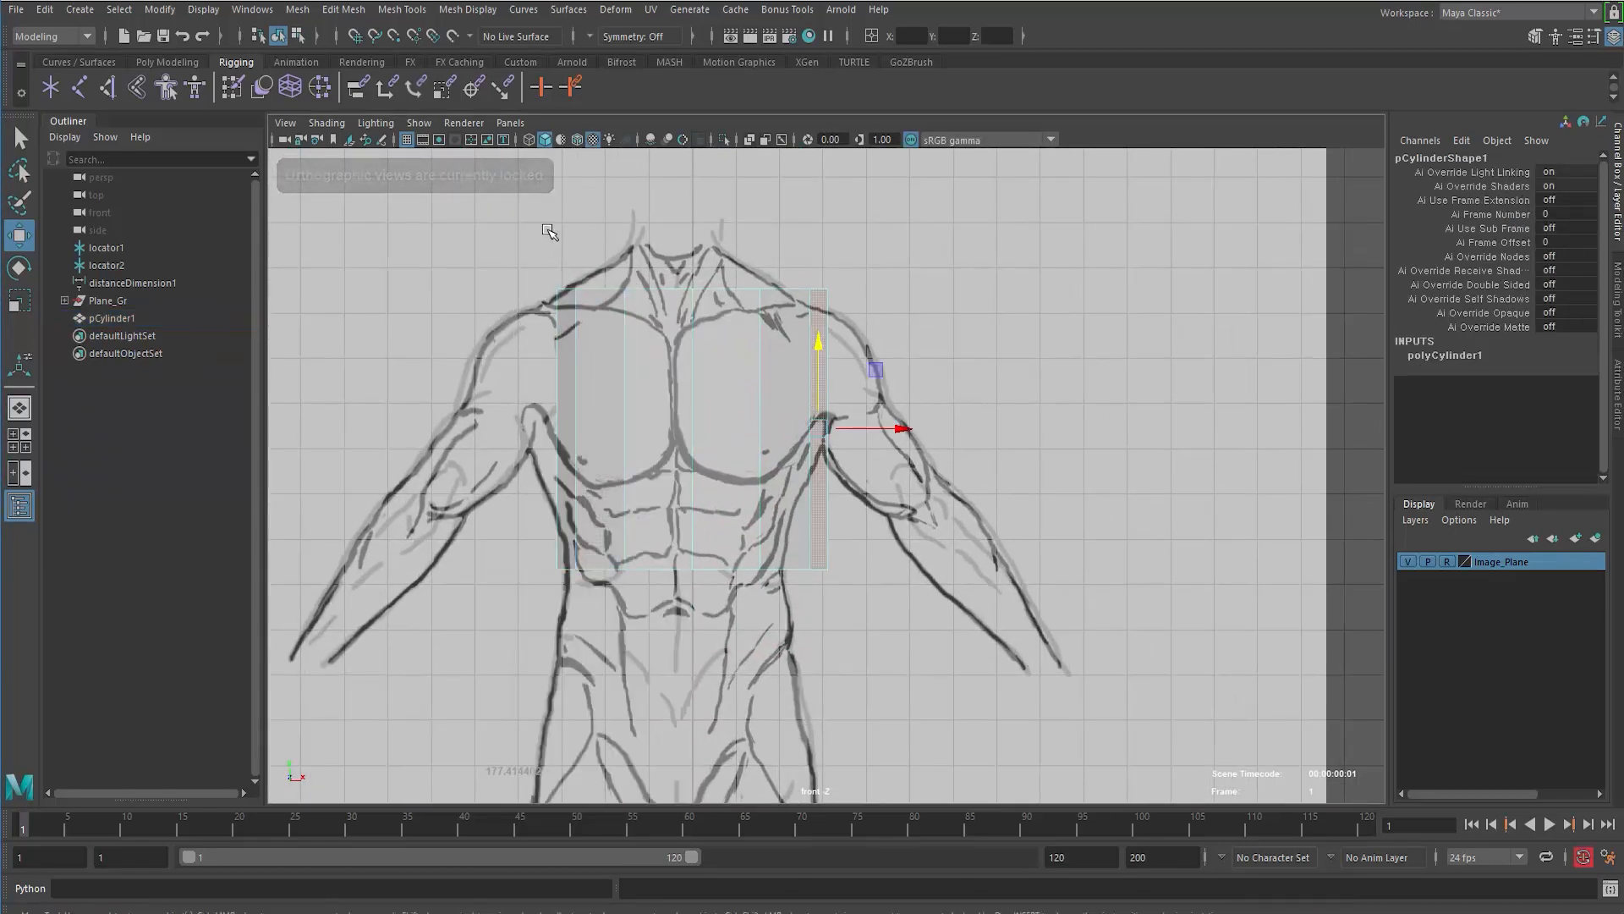
pyautogui.moveTo(546, 230); pyautogui.dragTo(651, 558)
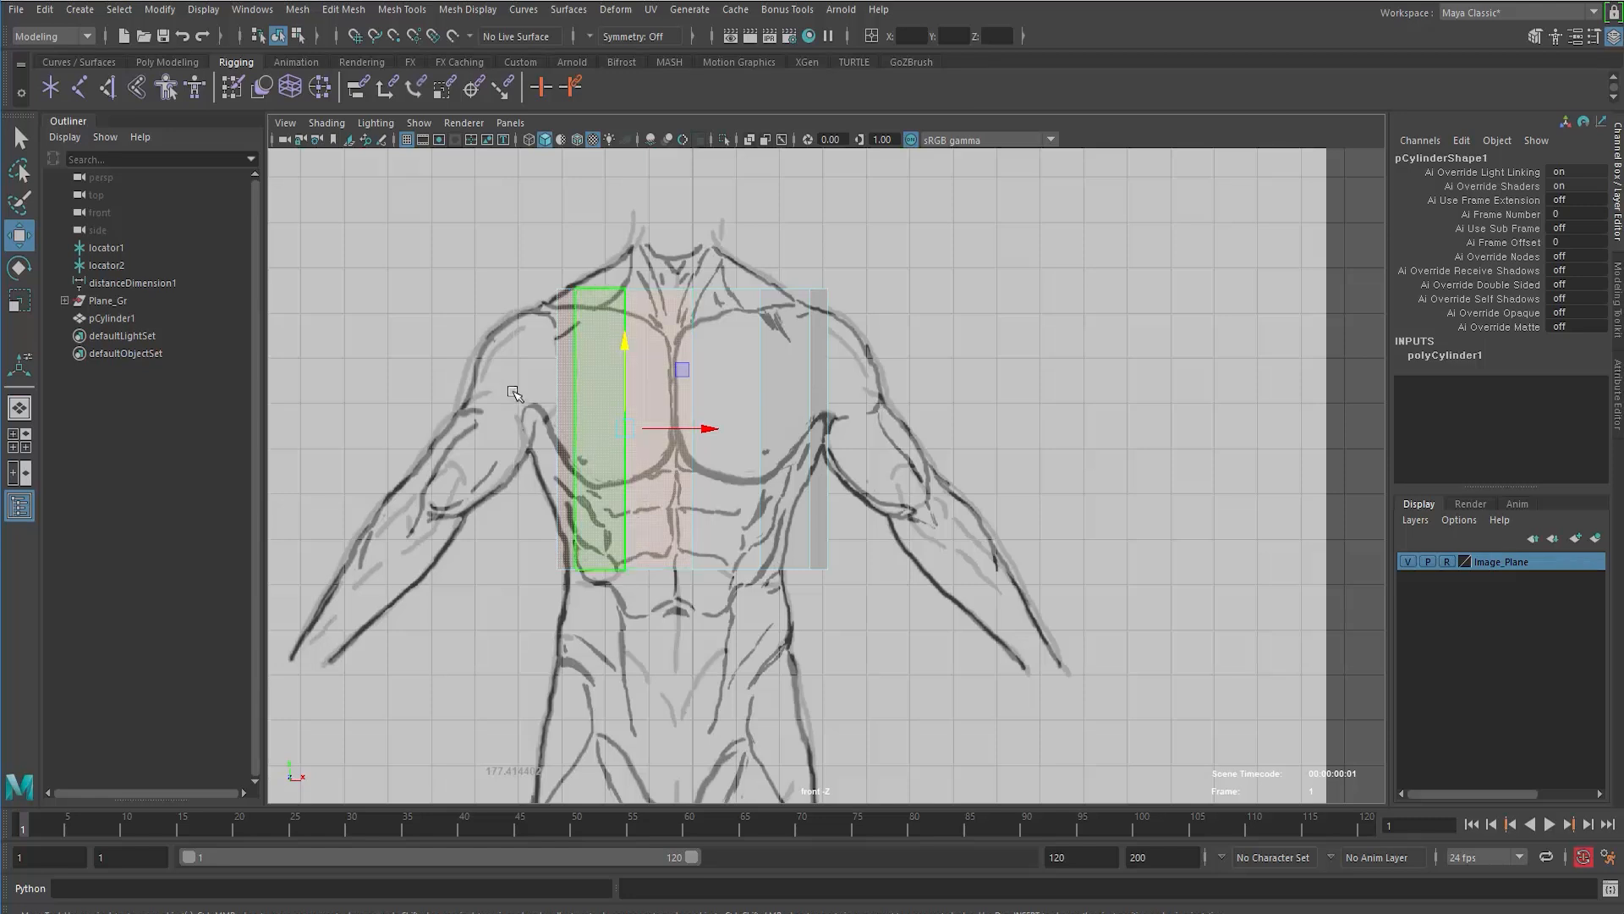
pyautogui.press('F8')
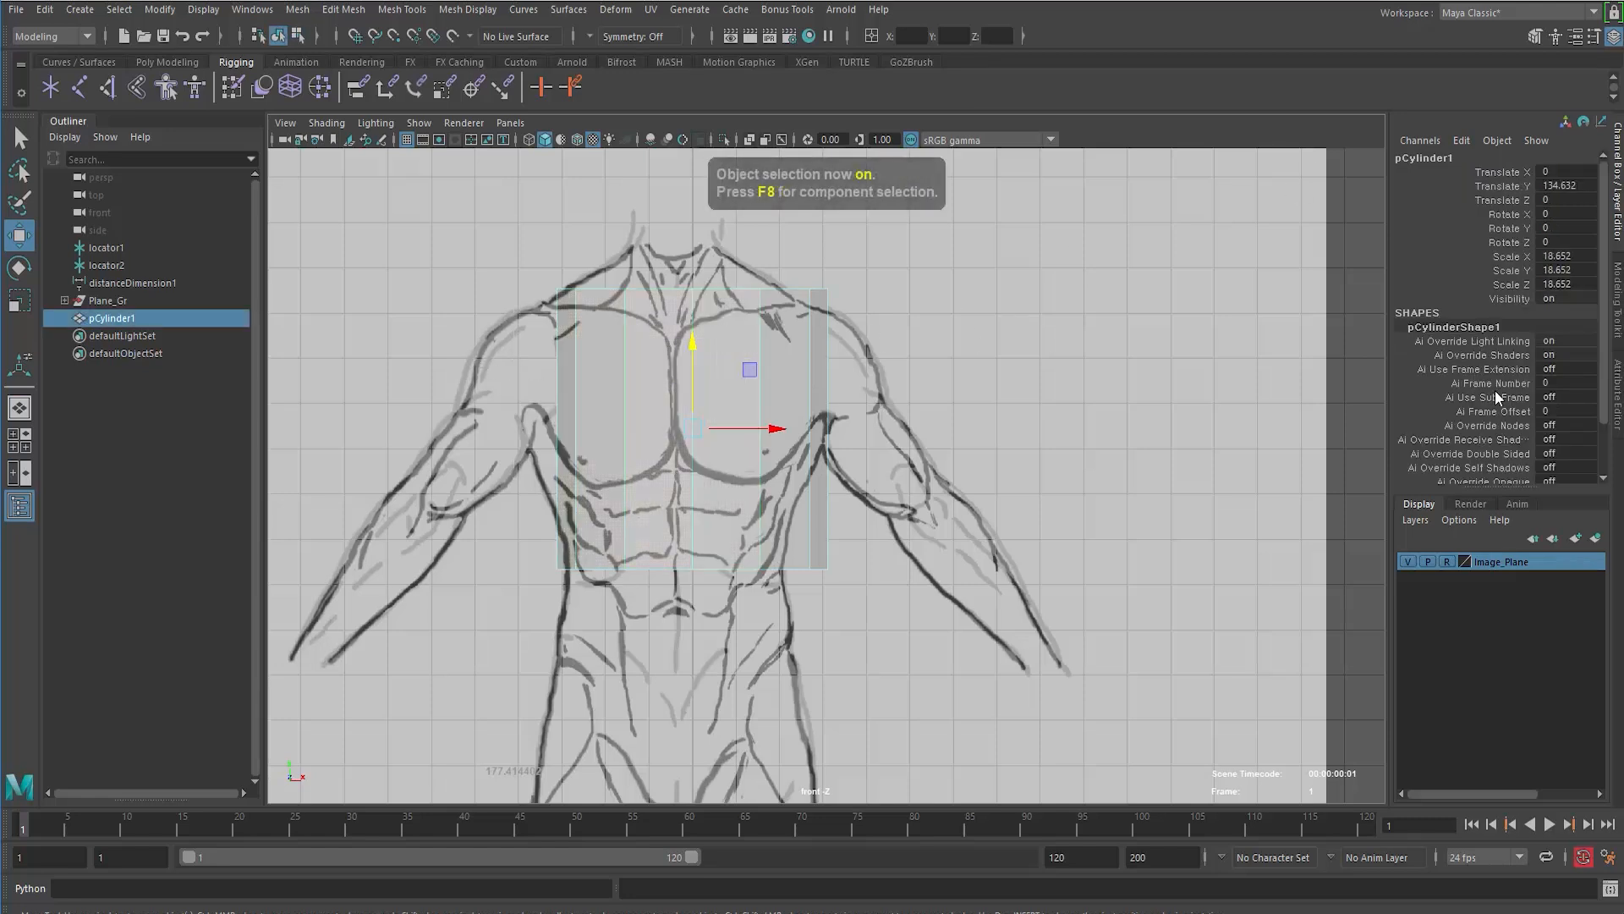
pyautogui.scroll(-3, 1489, 406)
pyautogui.scroll(-3, 1469, 448)
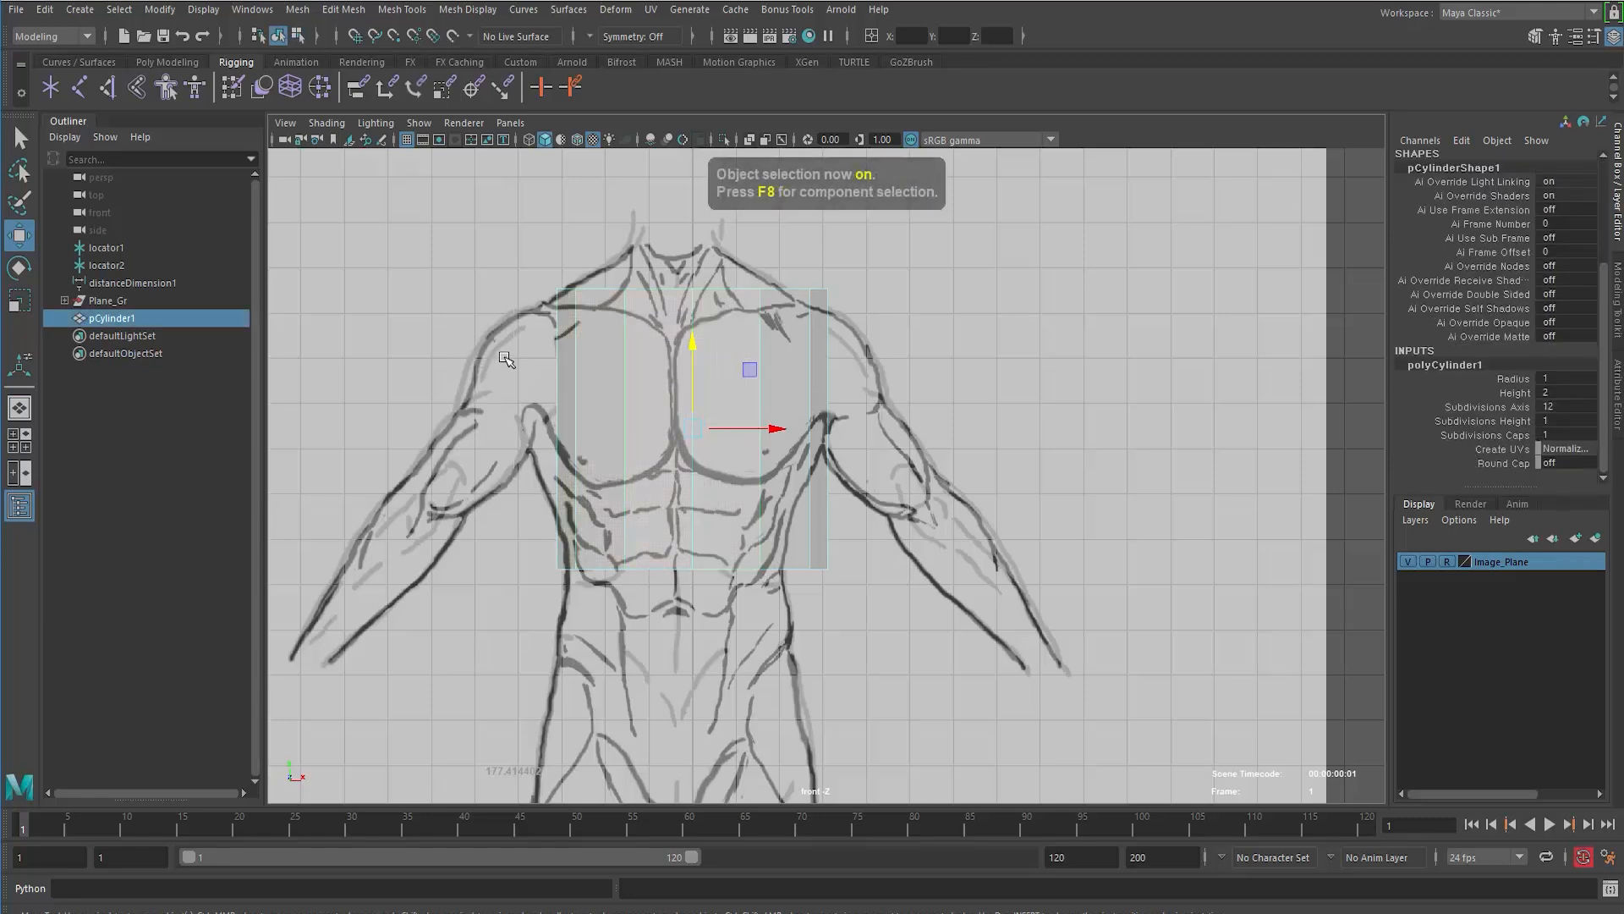
pyautogui.rightClick(611, 318)
pyautogui.click(673, 626)
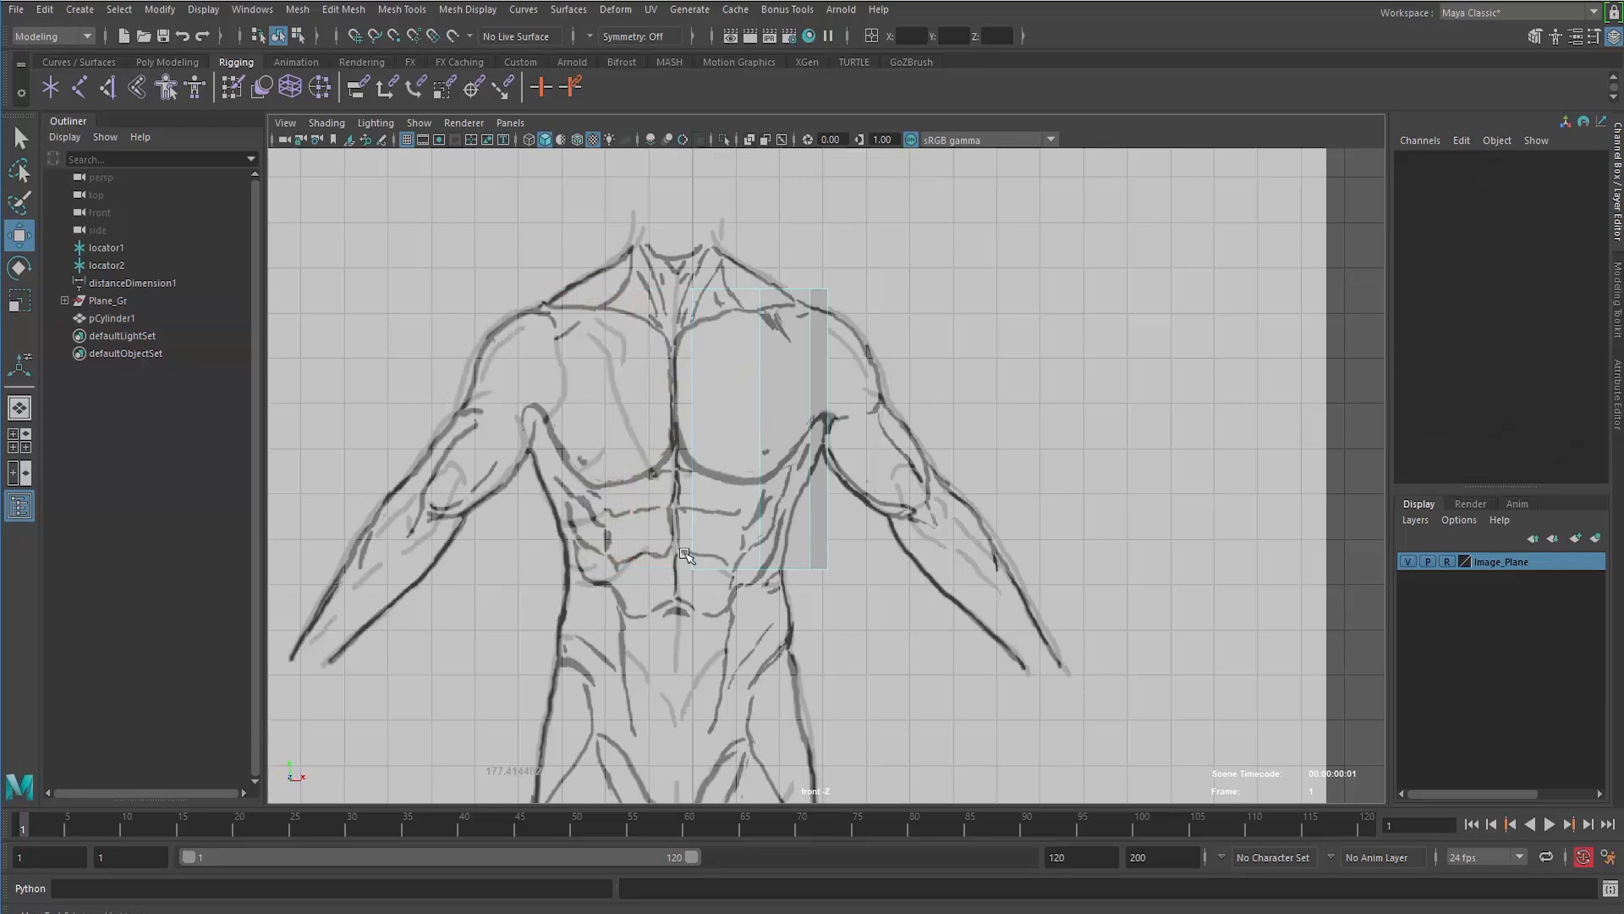
# Step: Delete the remaining top and bottom cap faces of the half cylinder and return to object selection
pyautogui.press('space')
pyautogui.press('space')
pyautogui.keyDown('alt'); pyautogui.moveTo(790, 443); pyautogui.dragTo(835, 592); pyautogui.keyUp('alt')
pyautogui.press('Delete')
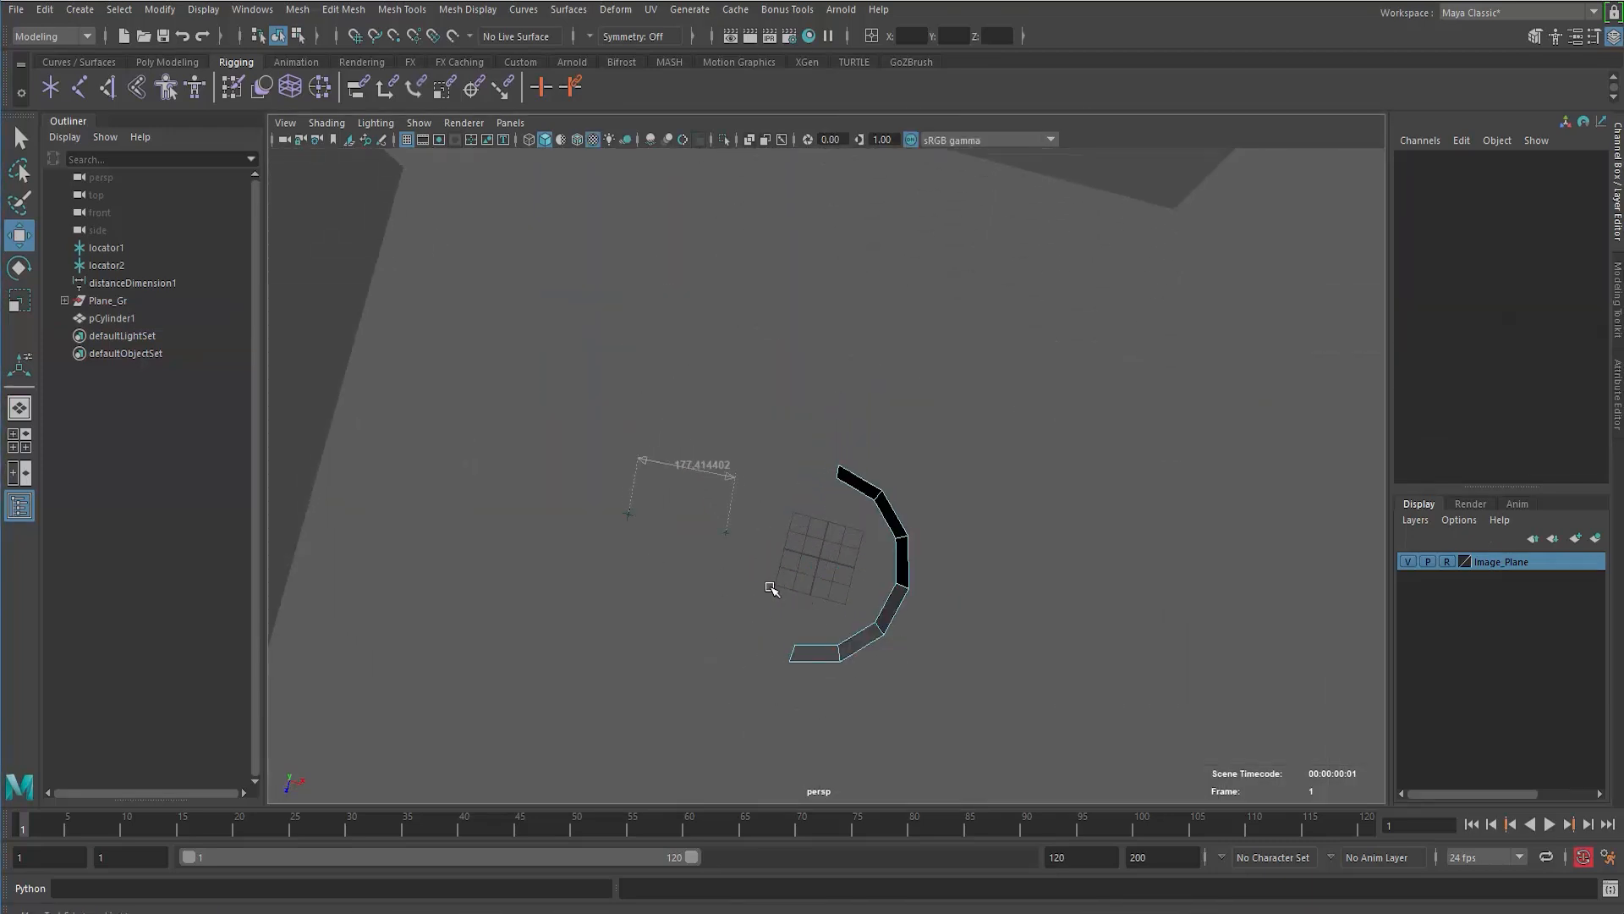
pyautogui.moveTo(717, 609)
pyautogui.keyDown('alt'); pyautogui.mouseDown()
pyautogui.moveTo(727, 530)
pyautogui.moveTo(671, 506)
pyautogui.moveTo(712, 544)
pyautogui.mouseUp(); pyautogui.keyUp('alt')
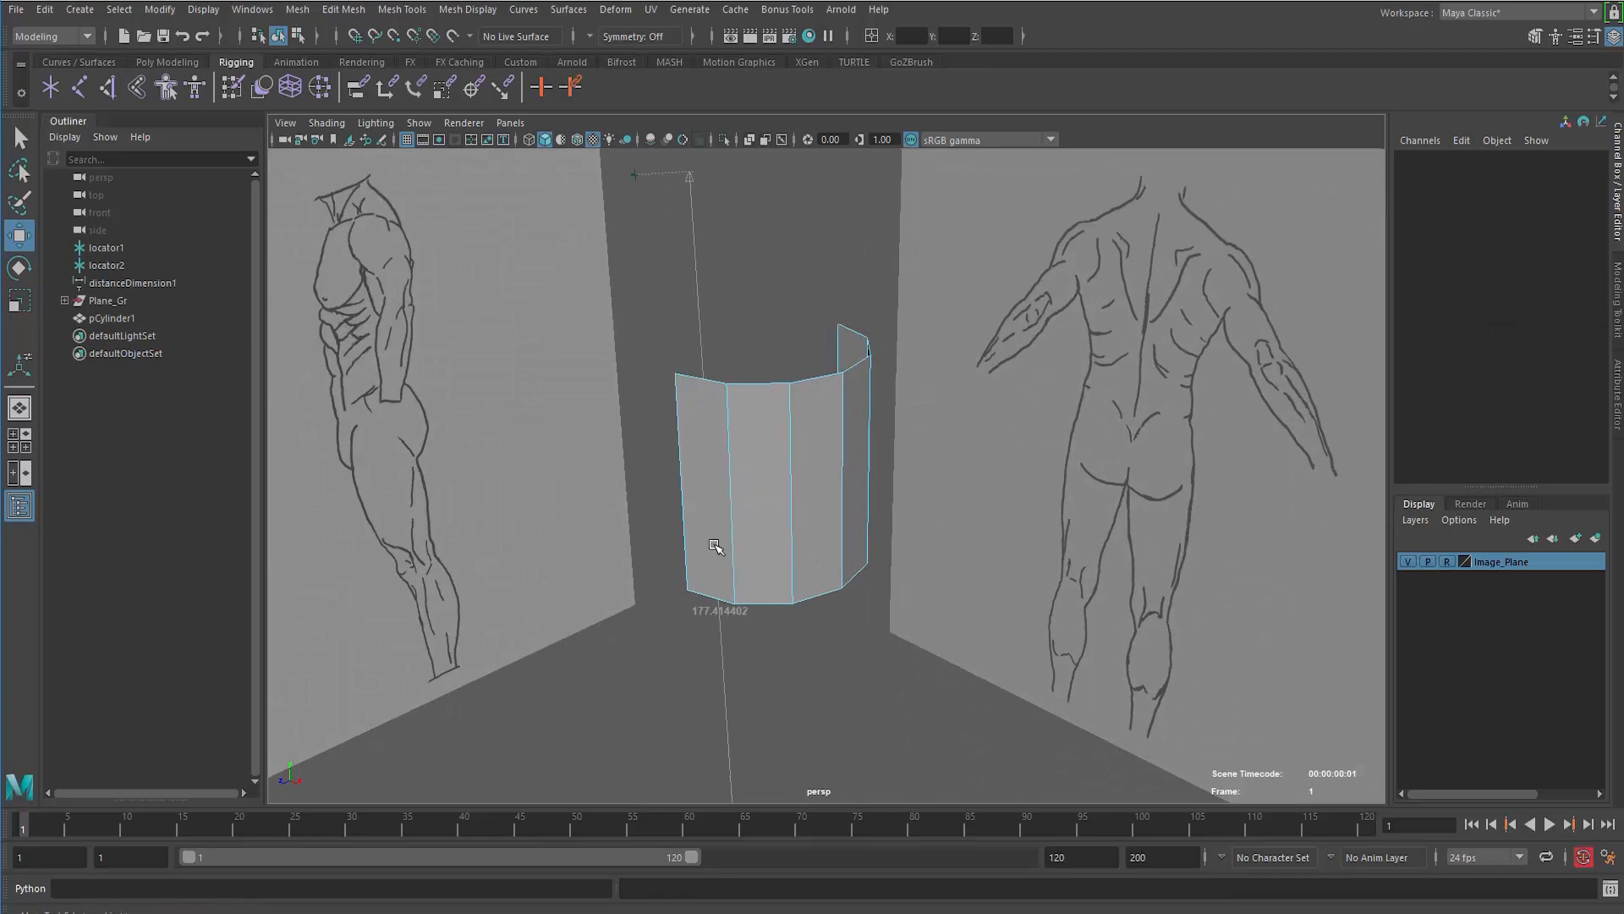
pyautogui.press('F11')
pyautogui.press('F8')
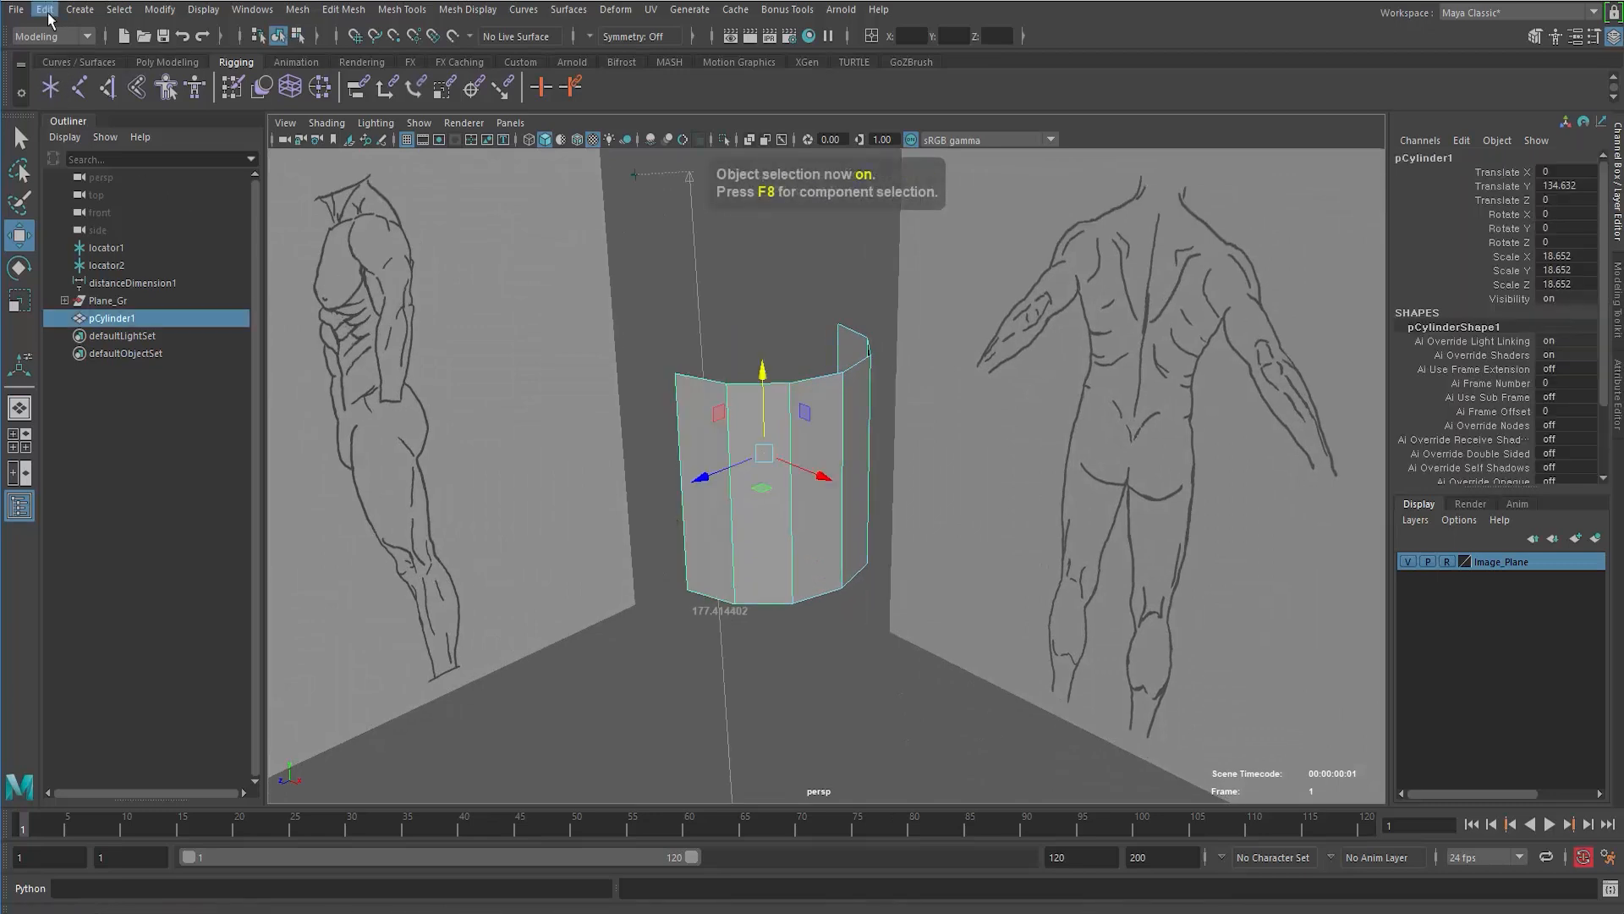
# Step: Open the Duplicate Special options for the half cylinder and reset them to their defaults
pyautogui.click(44, 10)
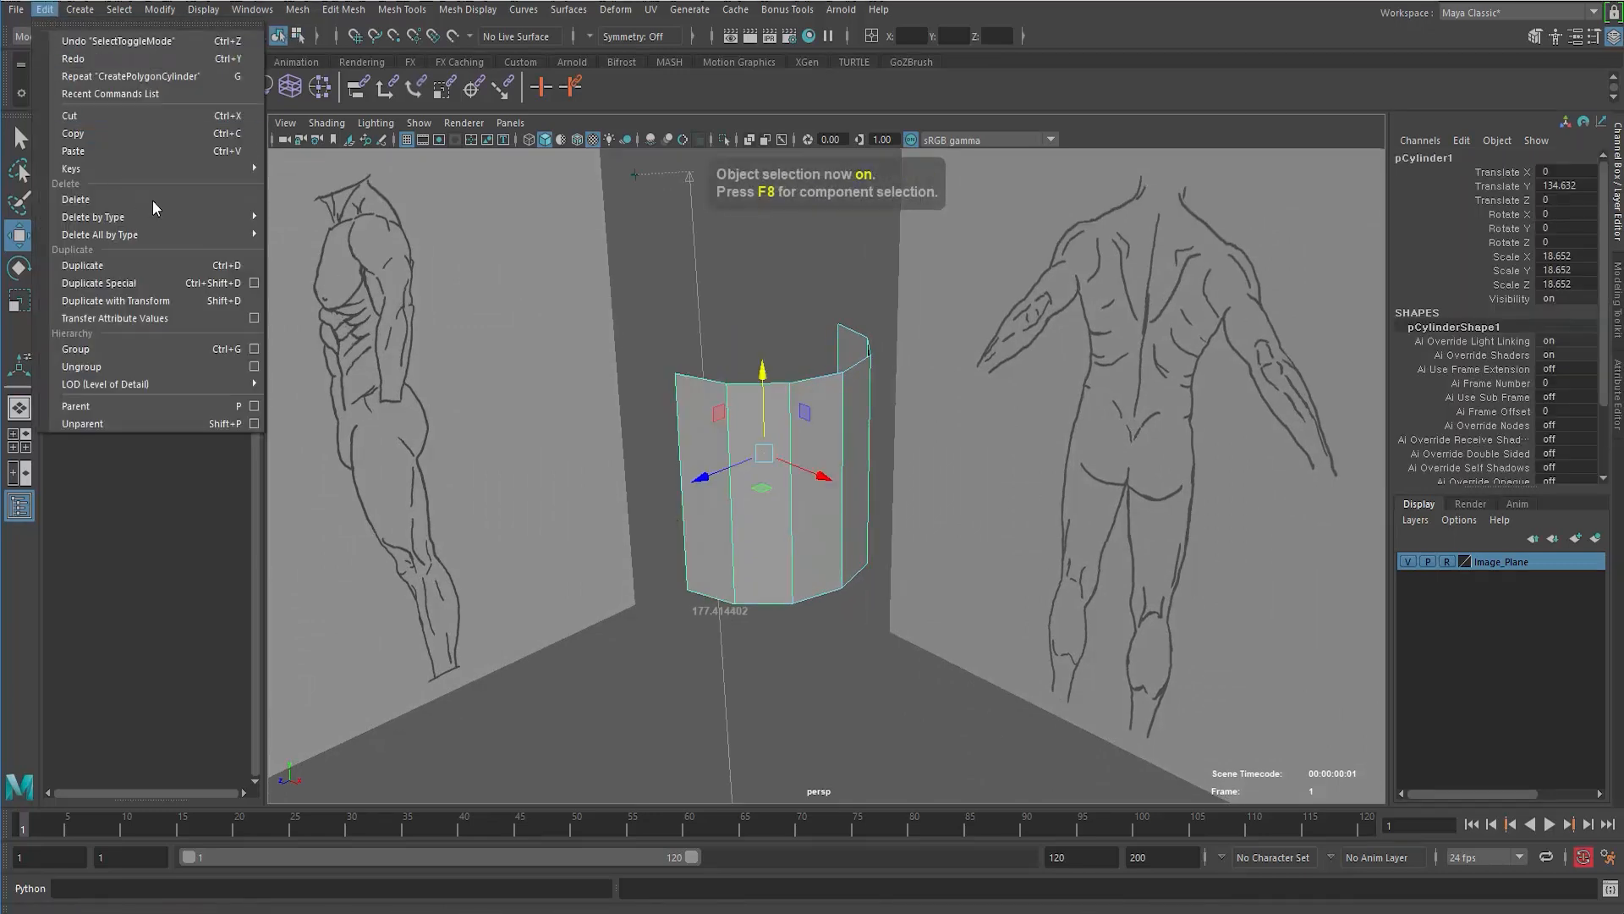
pyautogui.click(253, 283)
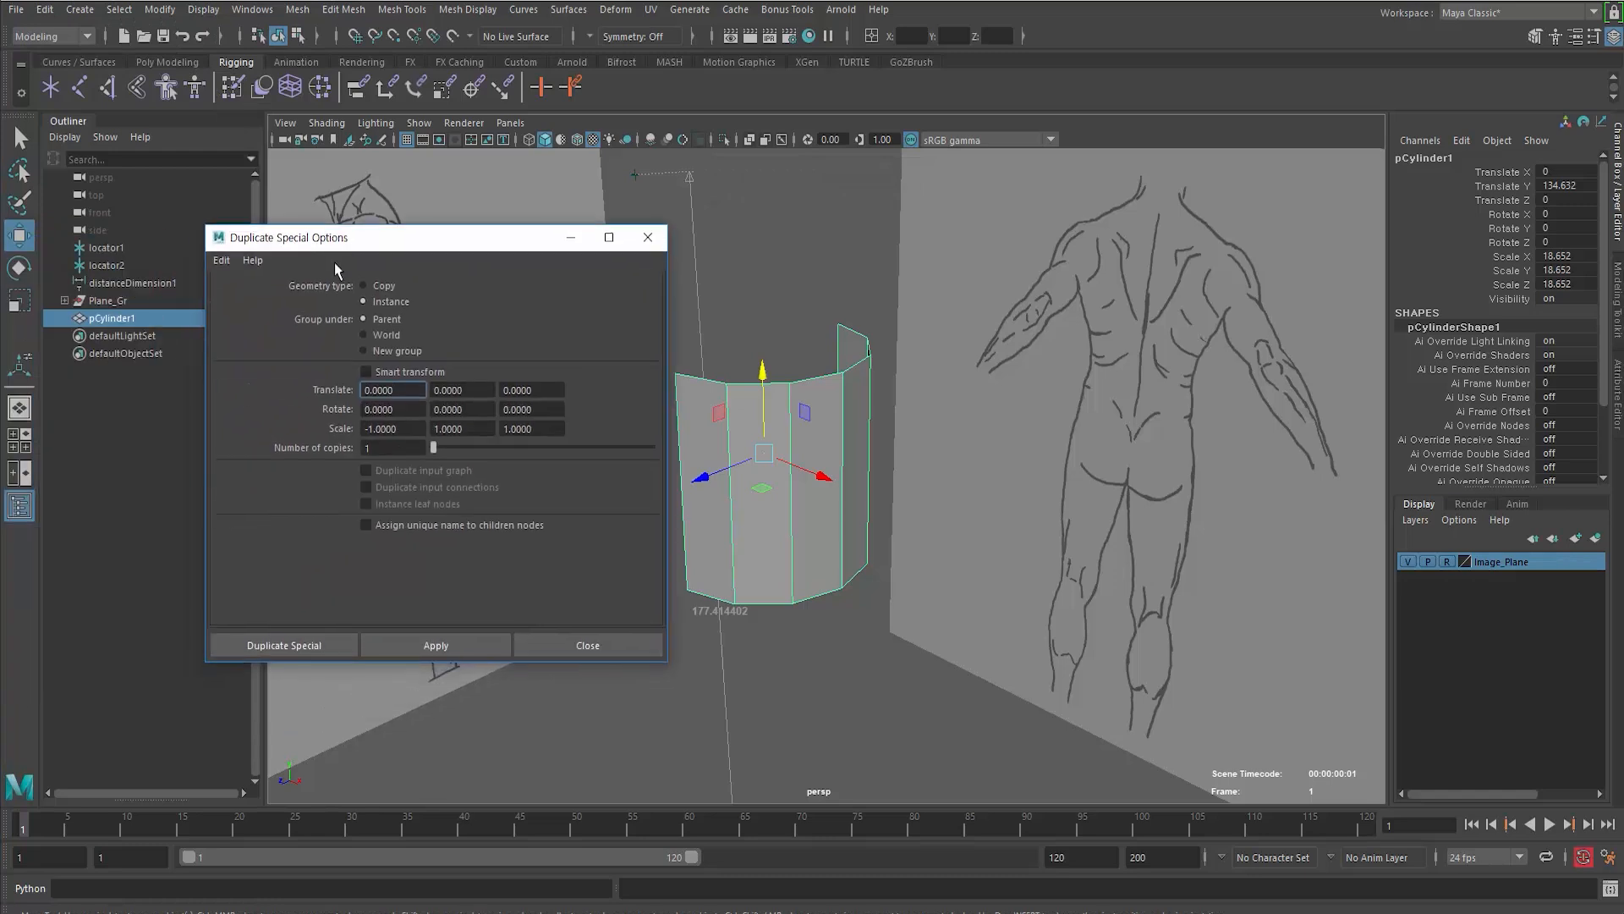
pyautogui.click(221, 259)
pyautogui.click(249, 297)
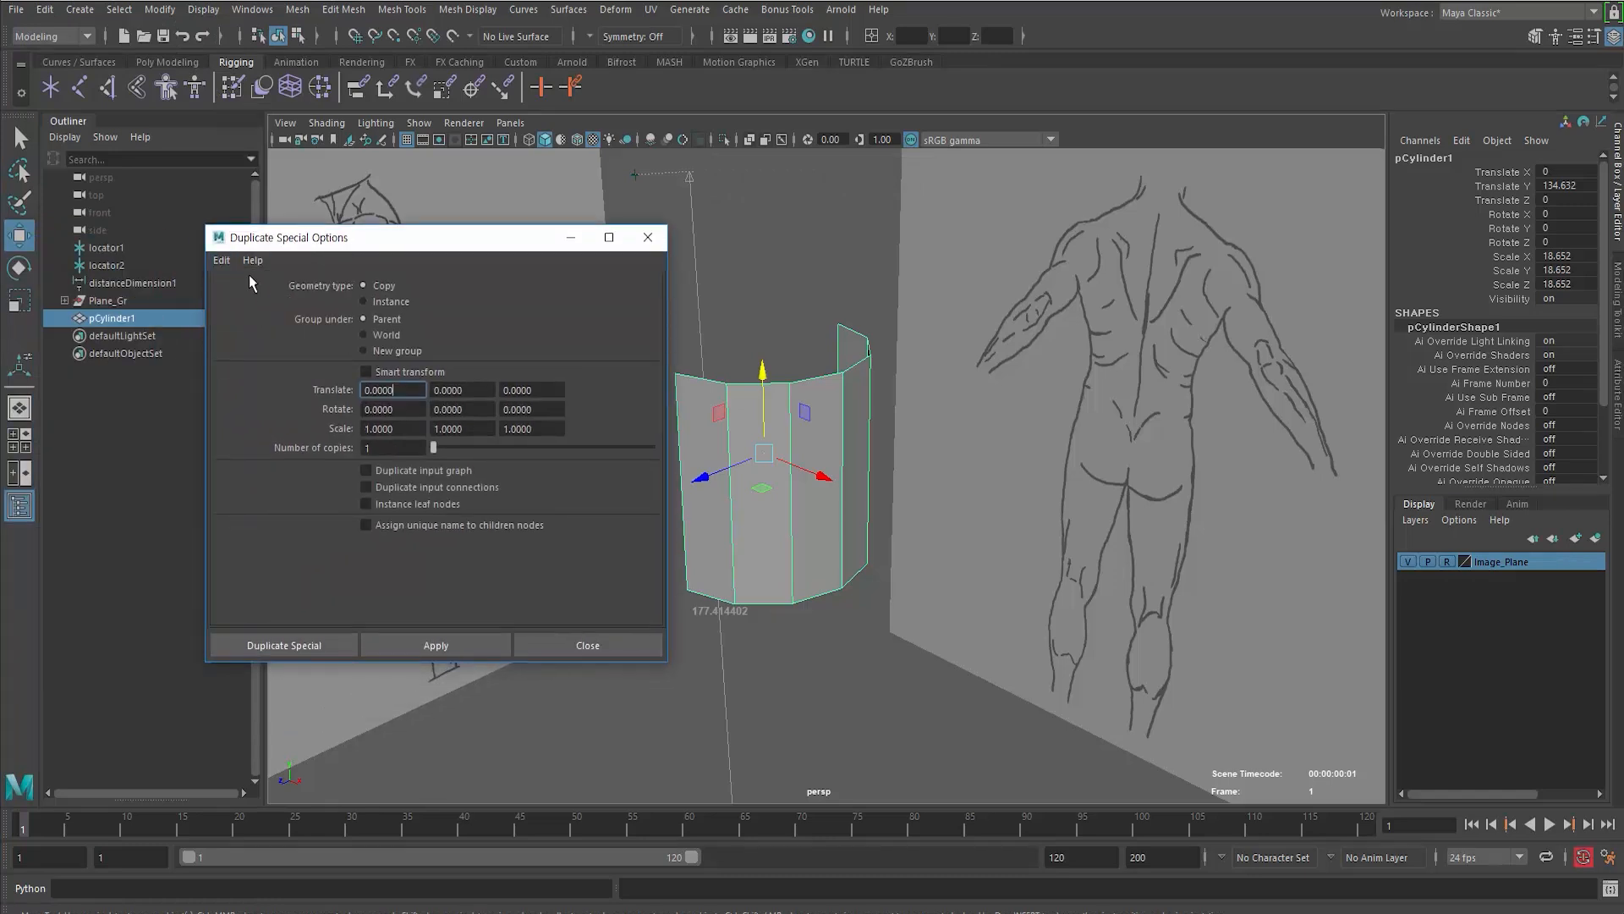
# Step: Duplicate the half cylinder as an instance with Scale X set to -1 and close the Duplicate Special options
pyautogui.click(389, 303)
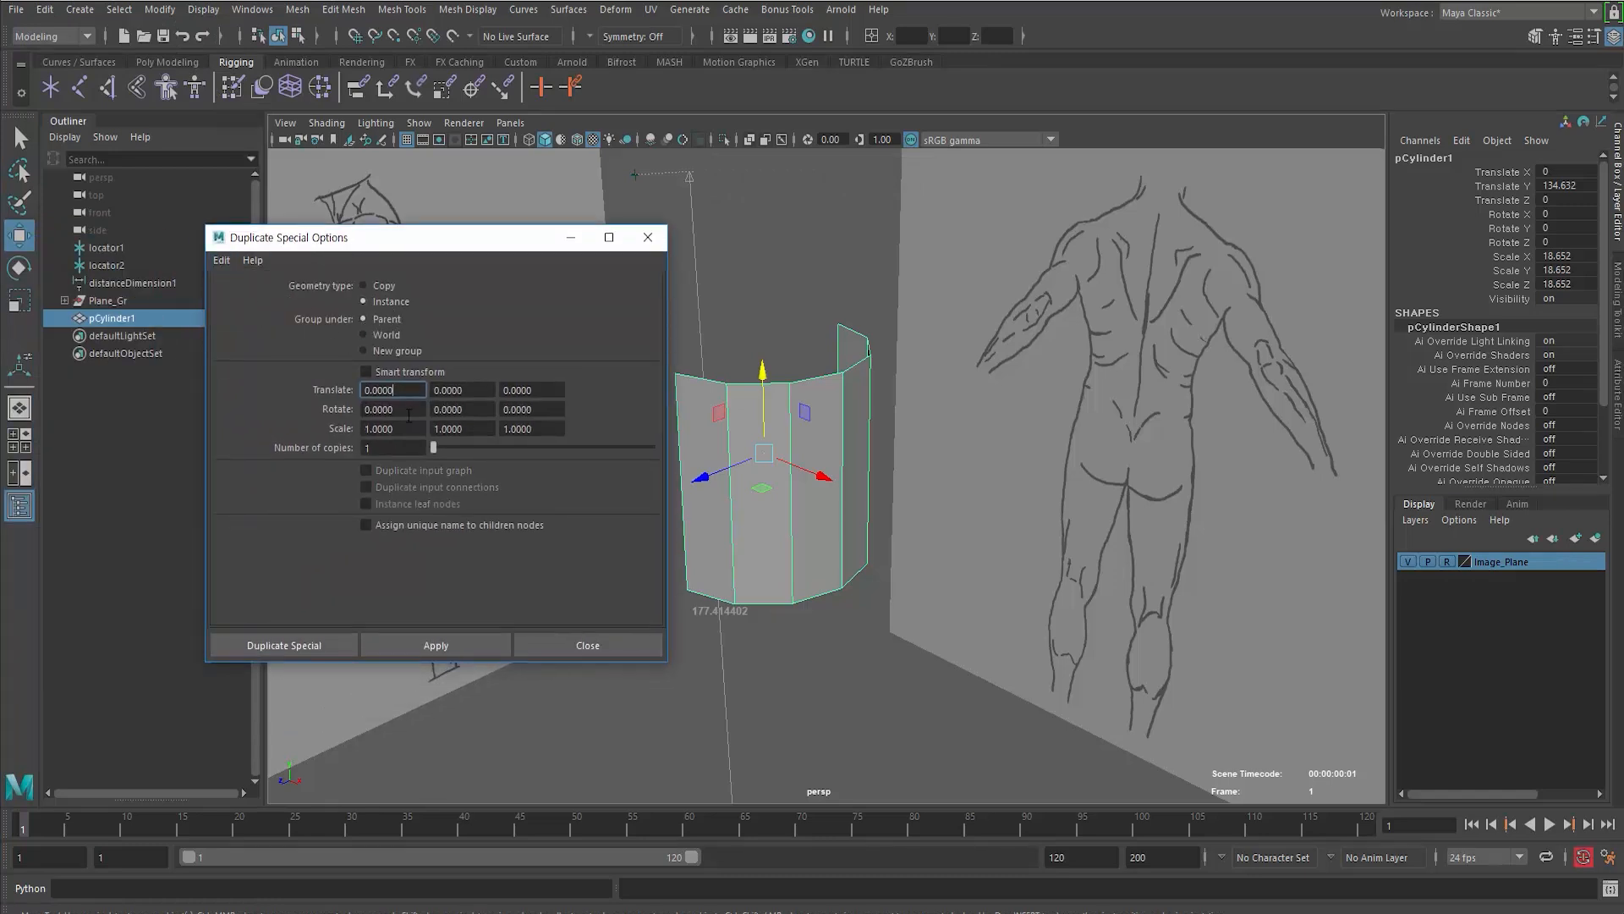
pyautogui.moveTo(405, 433); pyautogui.dragTo(247, 439)
pyautogui.write('-1')
pyautogui.press('Return')
pyautogui.click(439, 644)
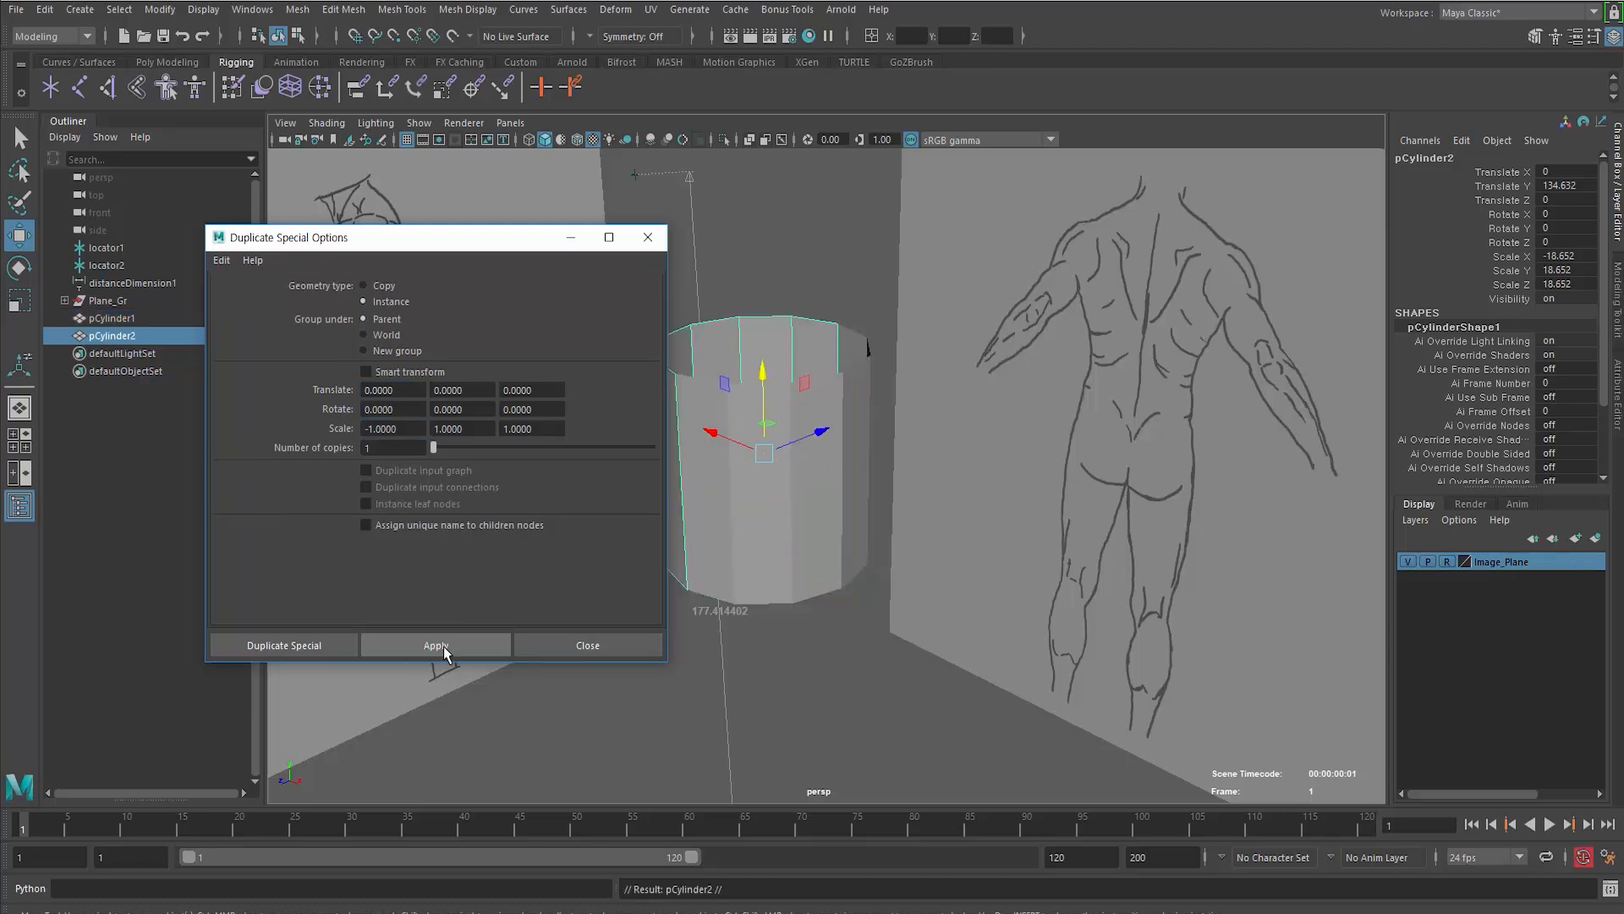
pyautogui.click(543, 645)
# Step: Examine the original half cylinder and its mirrored instance from several angles in the perspective view
pyautogui.keyDown('alt'); pyautogui.moveTo(516, 657); pyautogui.dragTo(731, 577); pyautogui.keyUp('alt')
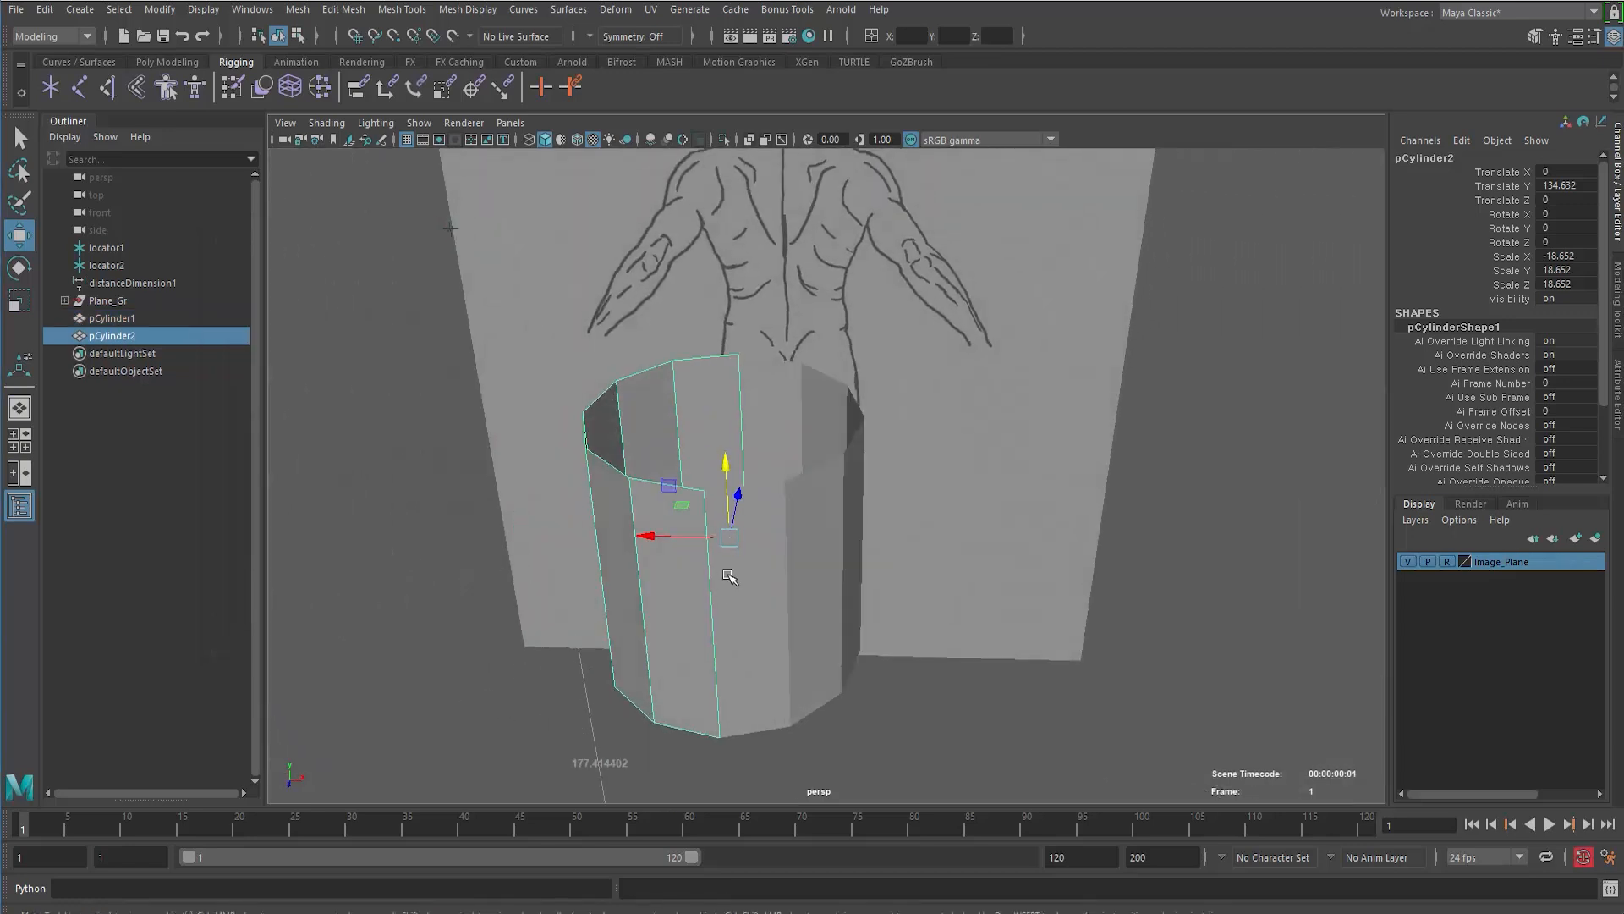
pyautogui.click(772, 620)
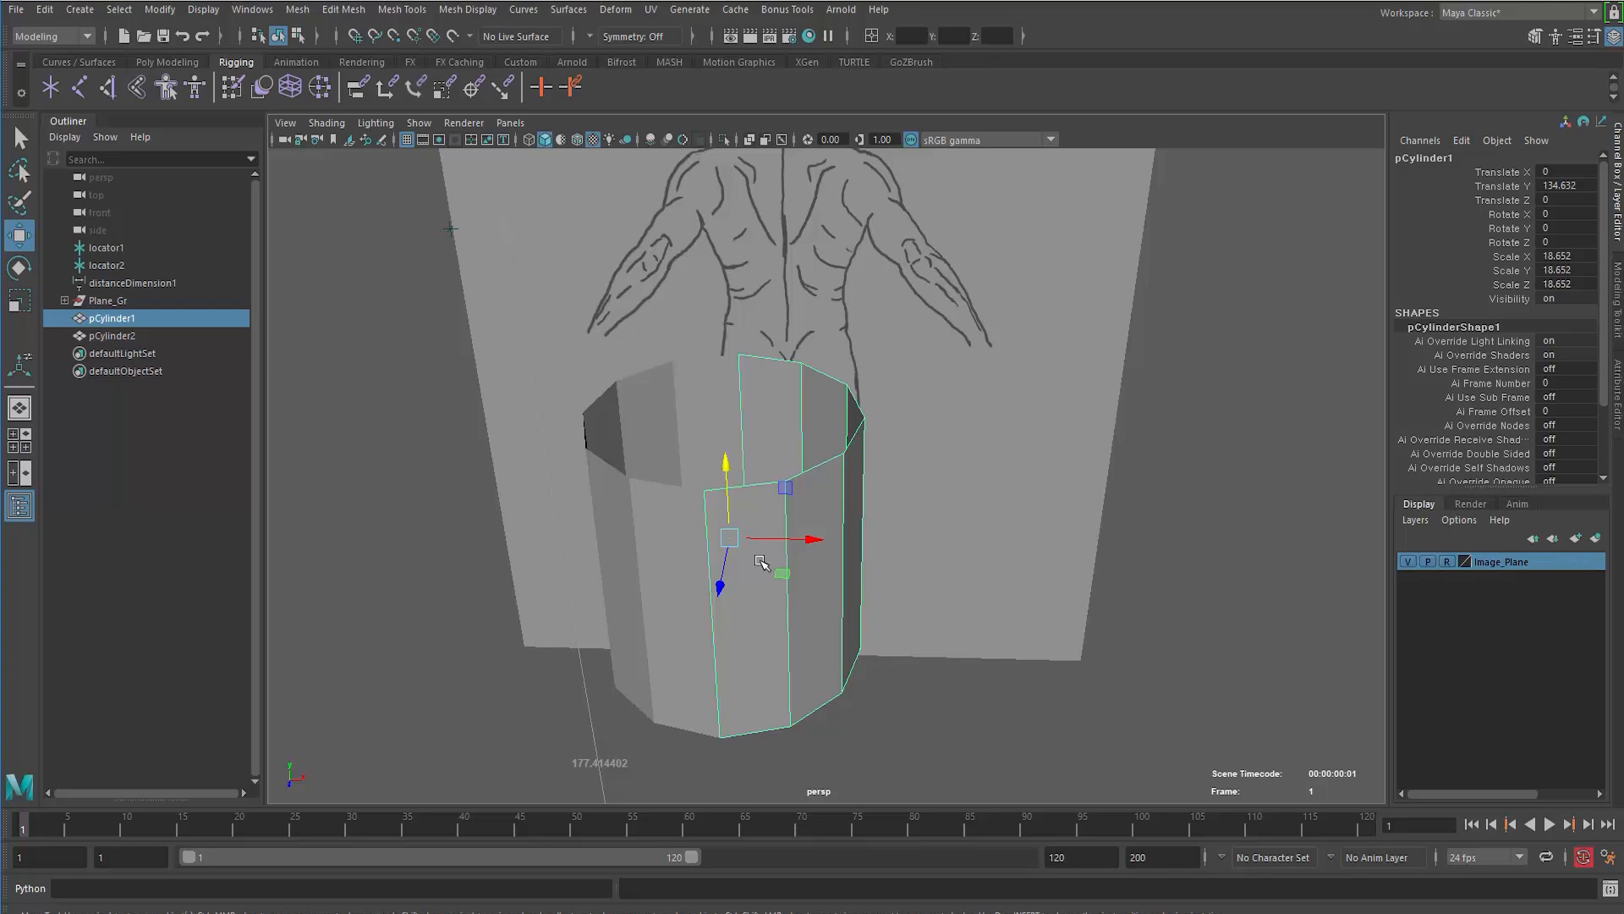
pyautogui.keyDown('alt'); pyautogui.moveTo(686, 614); pyautogui.dragTo(714, 501); pyautogui.keyUp('alt')
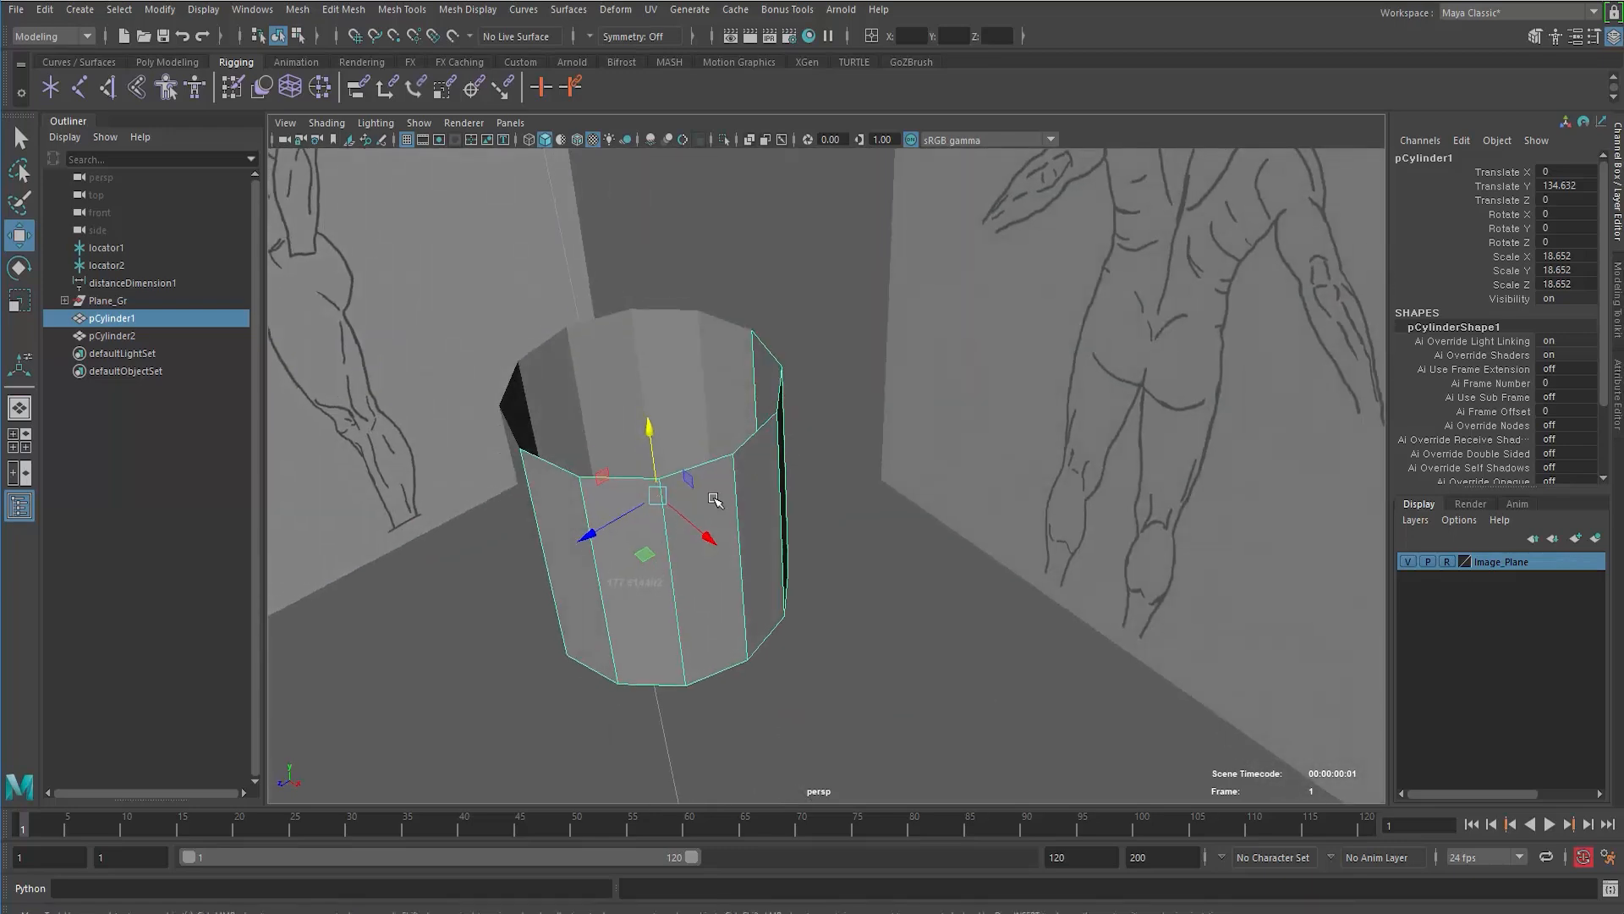
pyautogui.moveTo(615, 509)
pyautogui.keyDown('alt'); pyautogui.mouseDown()
pyautogui.moveTo(706, 509)
pyautogui.moveTo(740, 411)
pyautogui.moveTo(786, 599)
pyautogui.moveTo(753, 622)
pyautogui.moveTo(592, 620)
pyautogui.mouseUp(); pyautogui.keyUp('alt')
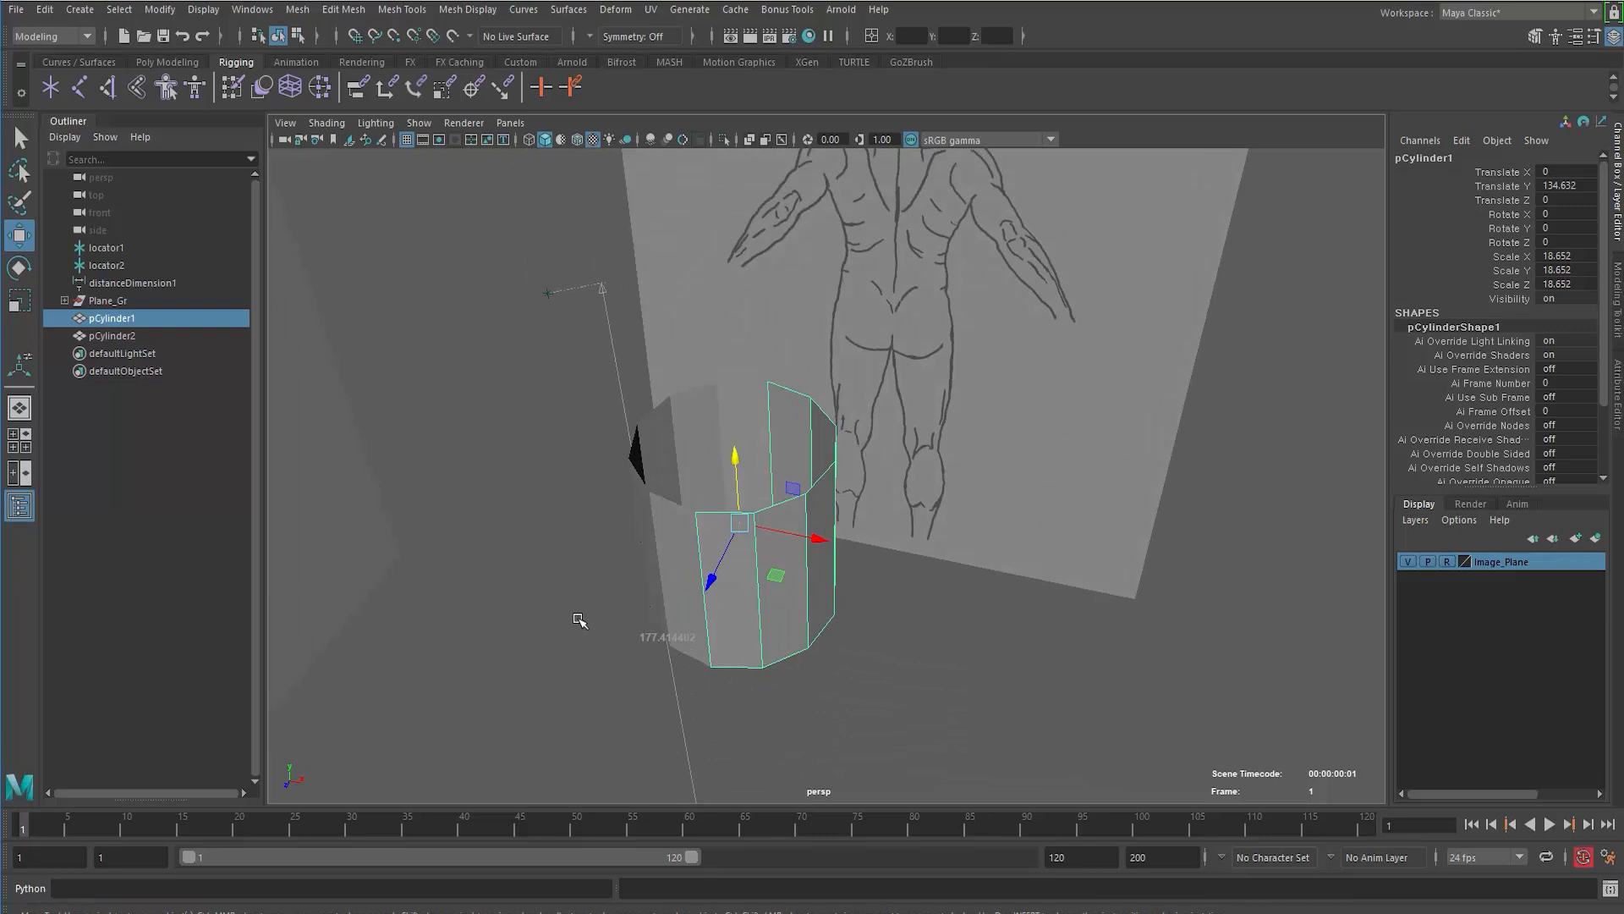
pyautogui.click(578, 620)
pyautogui.click(743, 598)
pyautogui.keyDown('alt'); pyautogui.moveTo(738, 597); pyautogui.dragTo(755, 591); pyautogui.keyUp('alt')
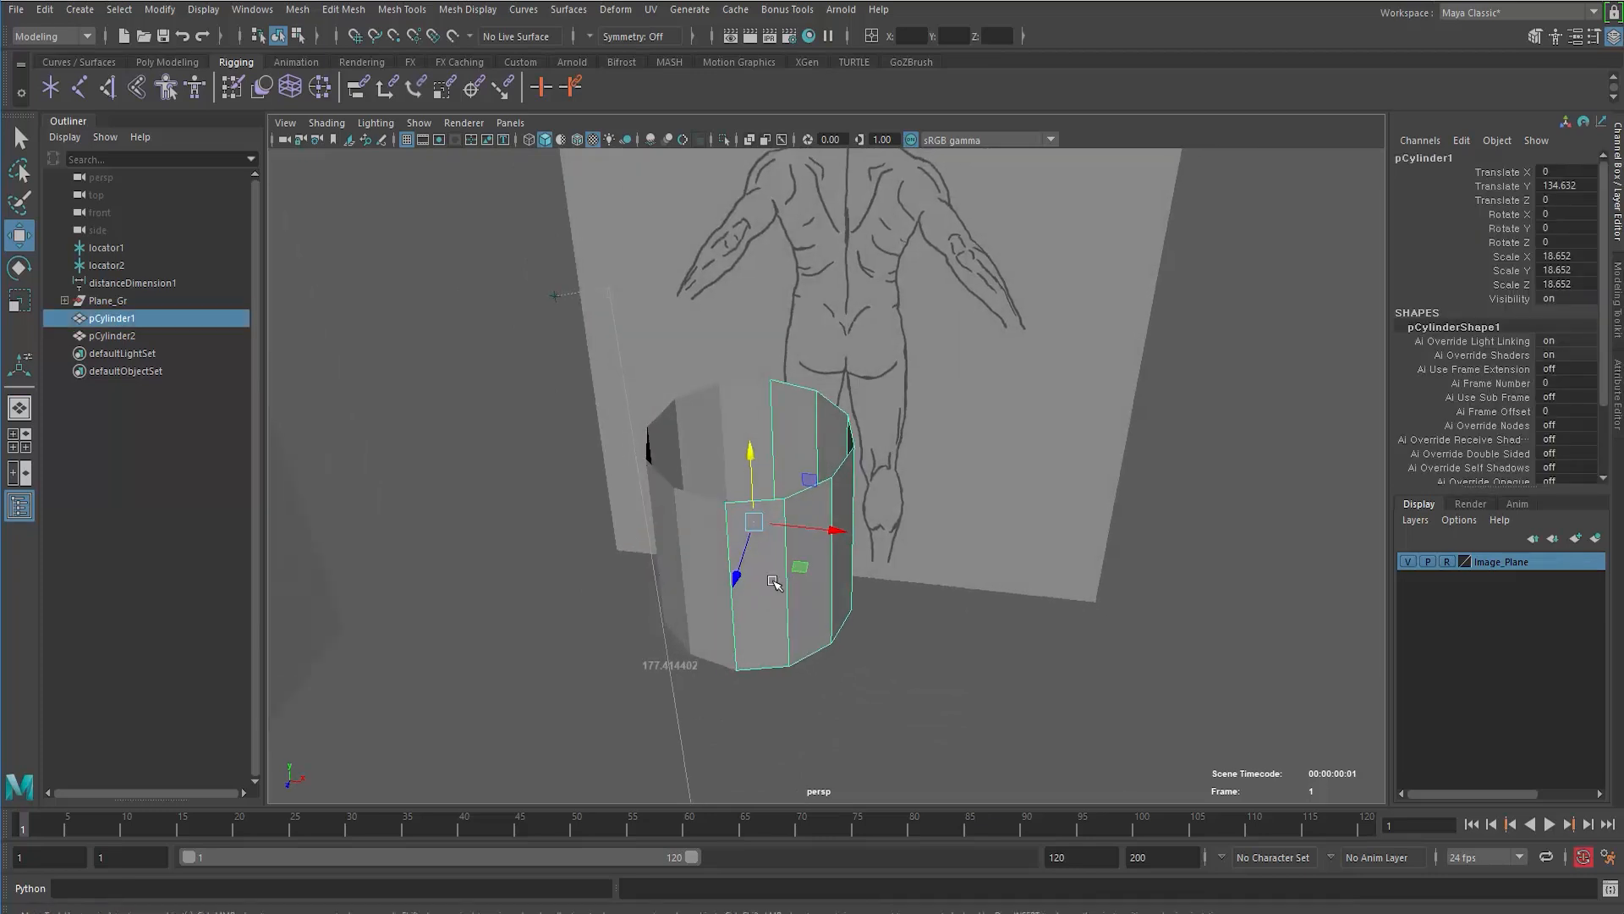
pyautogui.keyDown('alt'); pyautogui.moveTo(489, 572); pyautogui.dragTo(505, 533); pyautogui.keyUp('alt')
# Step: In the front view, set the Image_Plane layer from reference to normal so its planes can be selected
pyautogui.press('space')
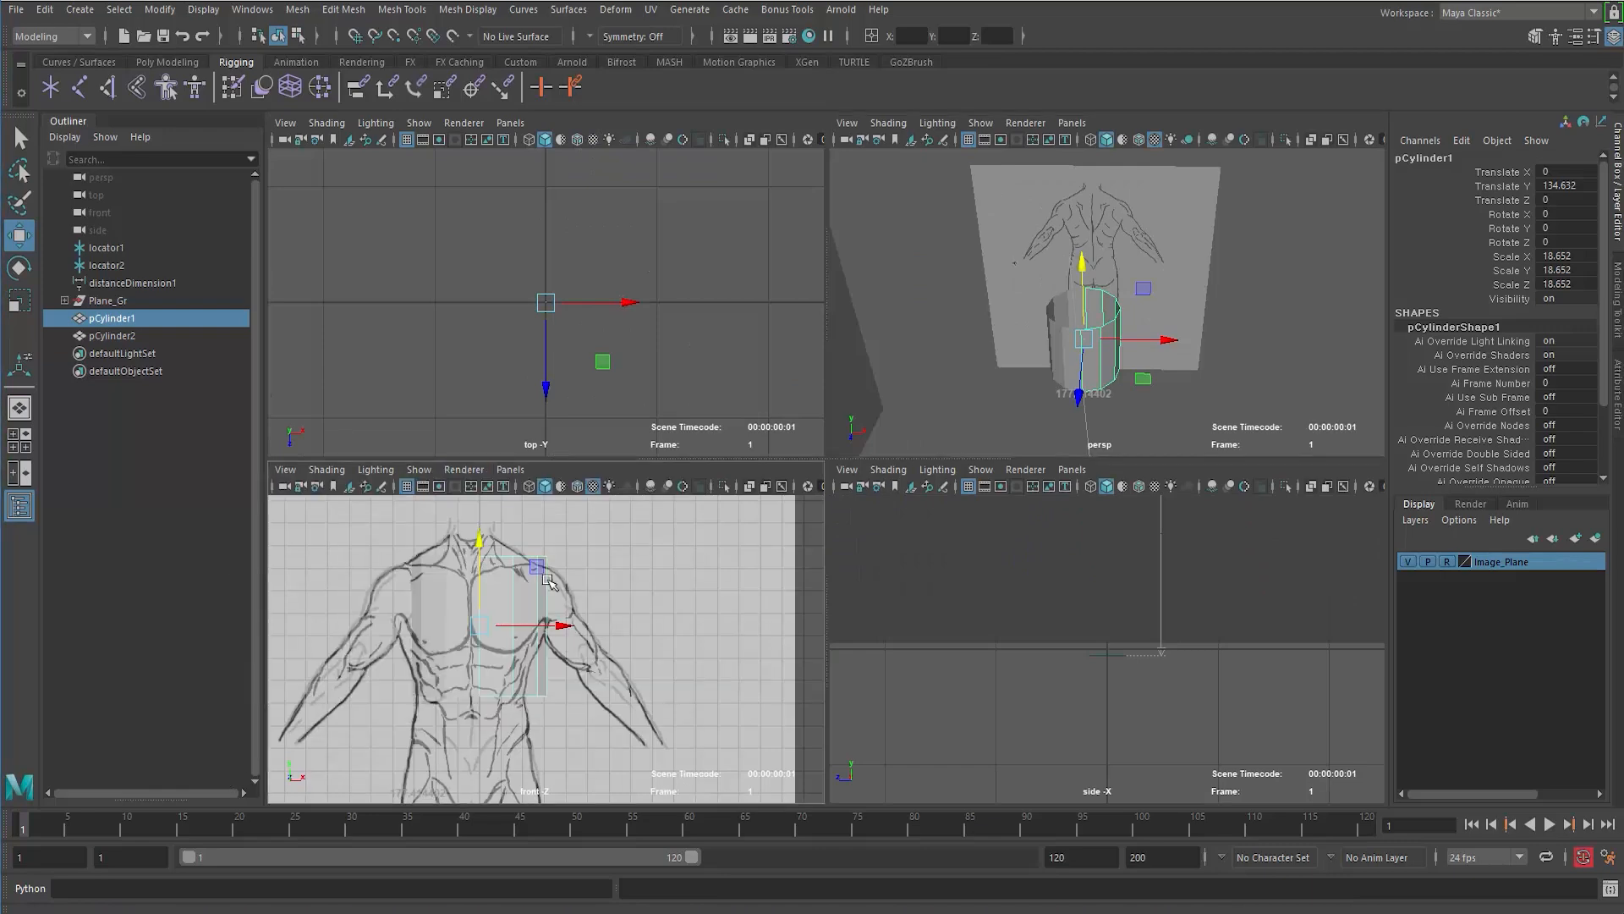
pyautogui.press('space')
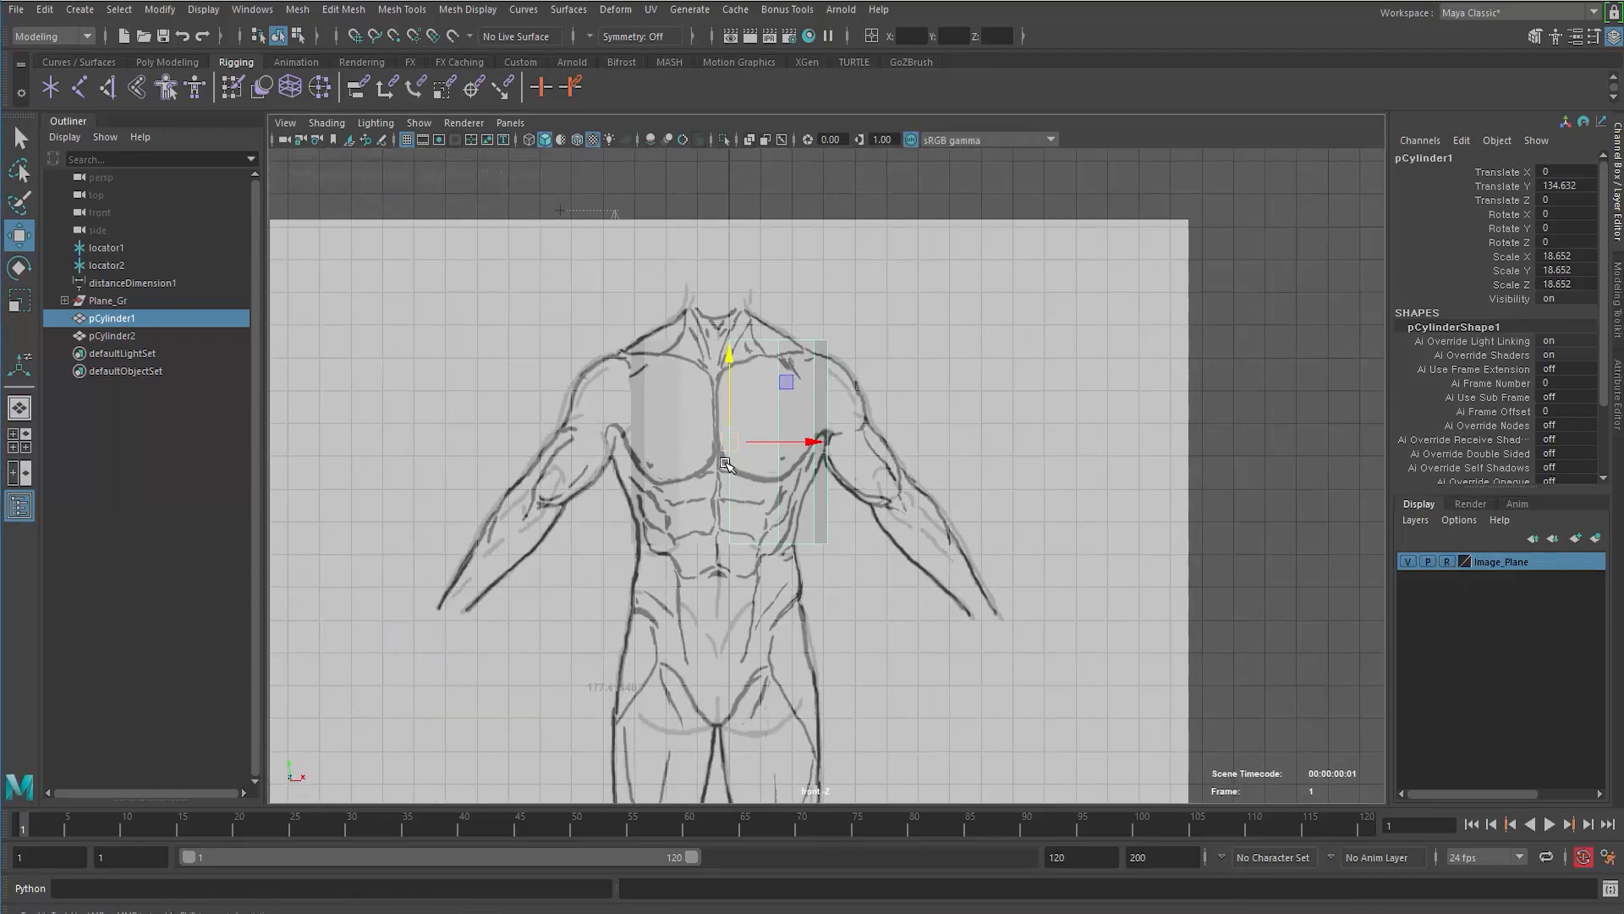
pyautogui.scroll(3, 647, 499)
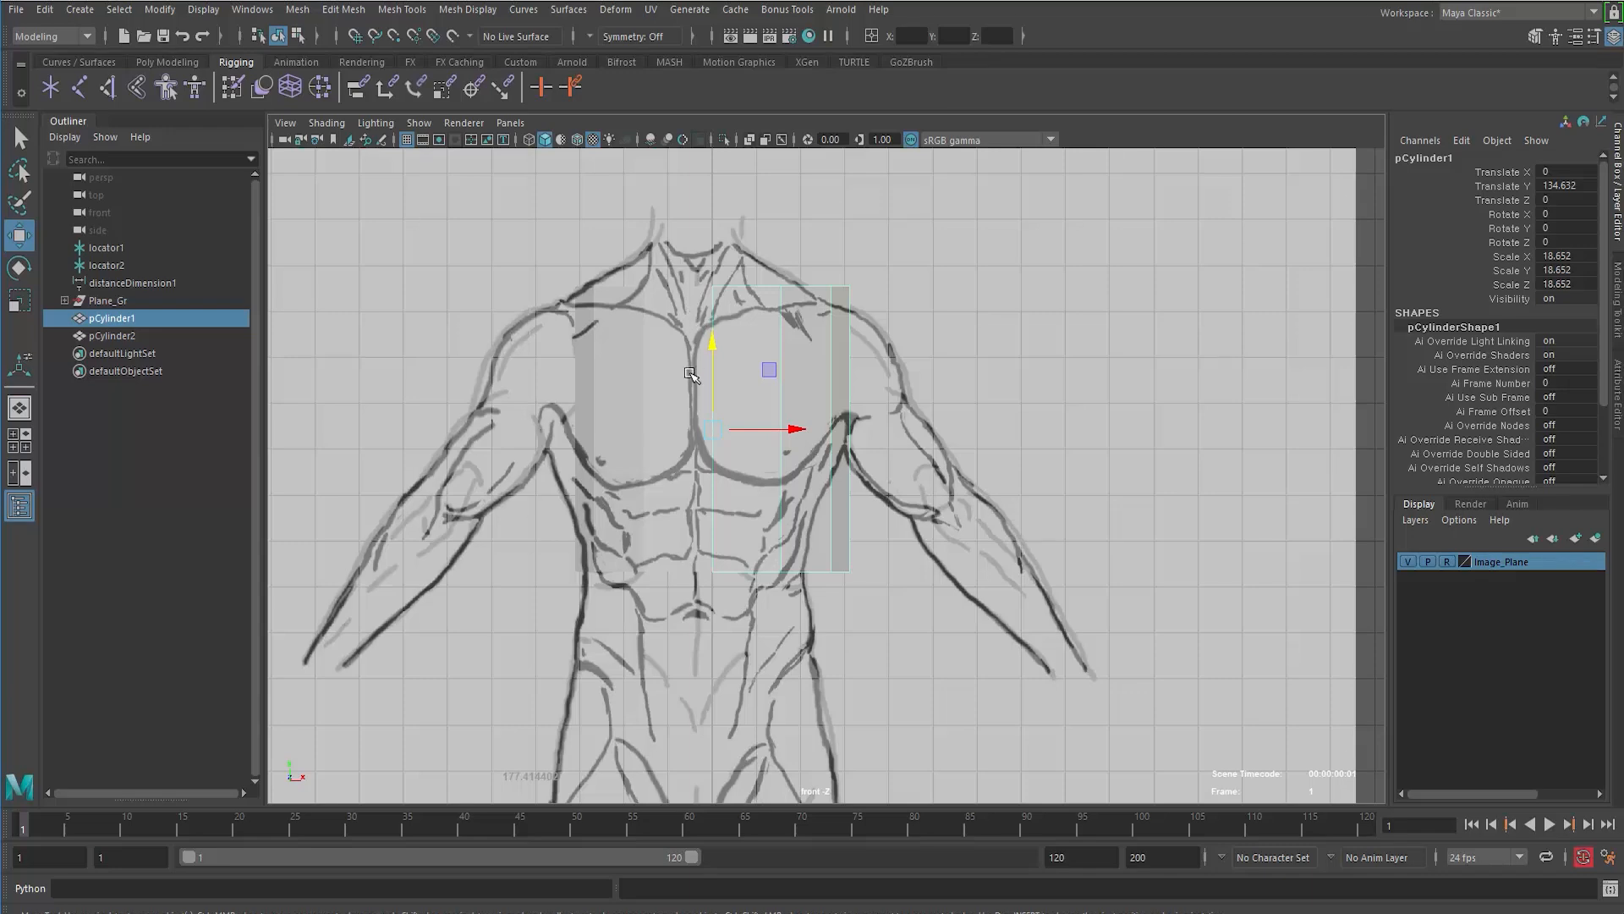
pyautogui.keyDown('alt'); pyautogui.moveTo(630, 427); pyautogui.dragTo(635, 429, button='middle'); pyautogui.keyUp('alt')
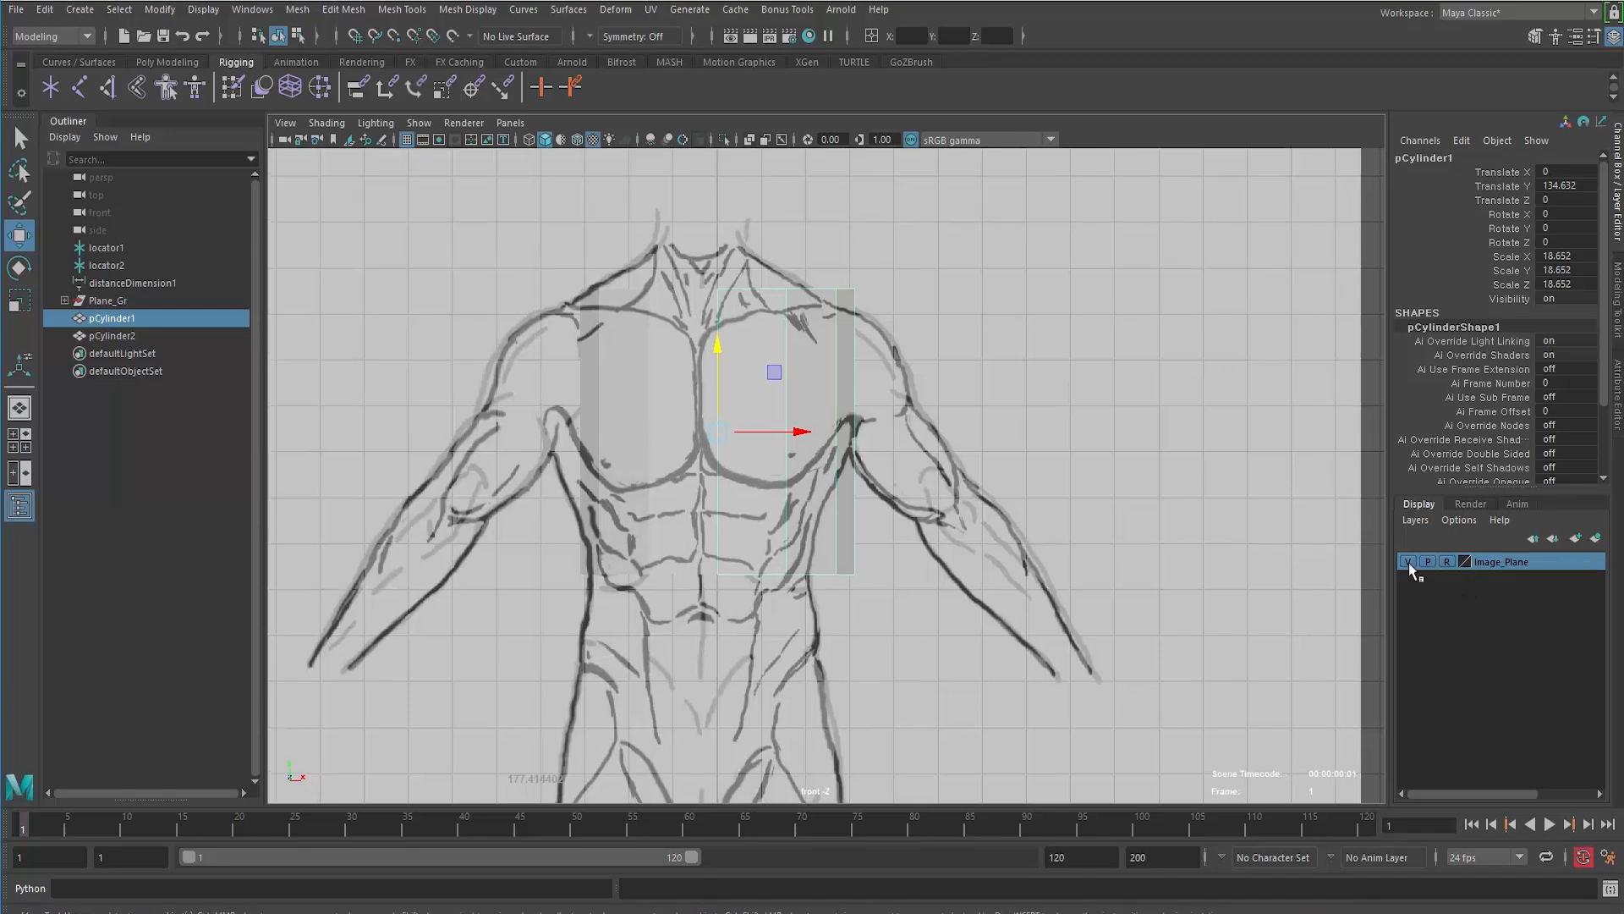
pyautogui.click(1445, 562)
# Step: Move the Front and Back image planes together to about 2.78 in X, aligning the body's centreline with the cylinder seam
pyautogui.keyDown('alt'); pyautogui.moveTo(888, 399); pyautogui.dragTo(490, 388, button='right'); pyautogui.keyUp('alt')
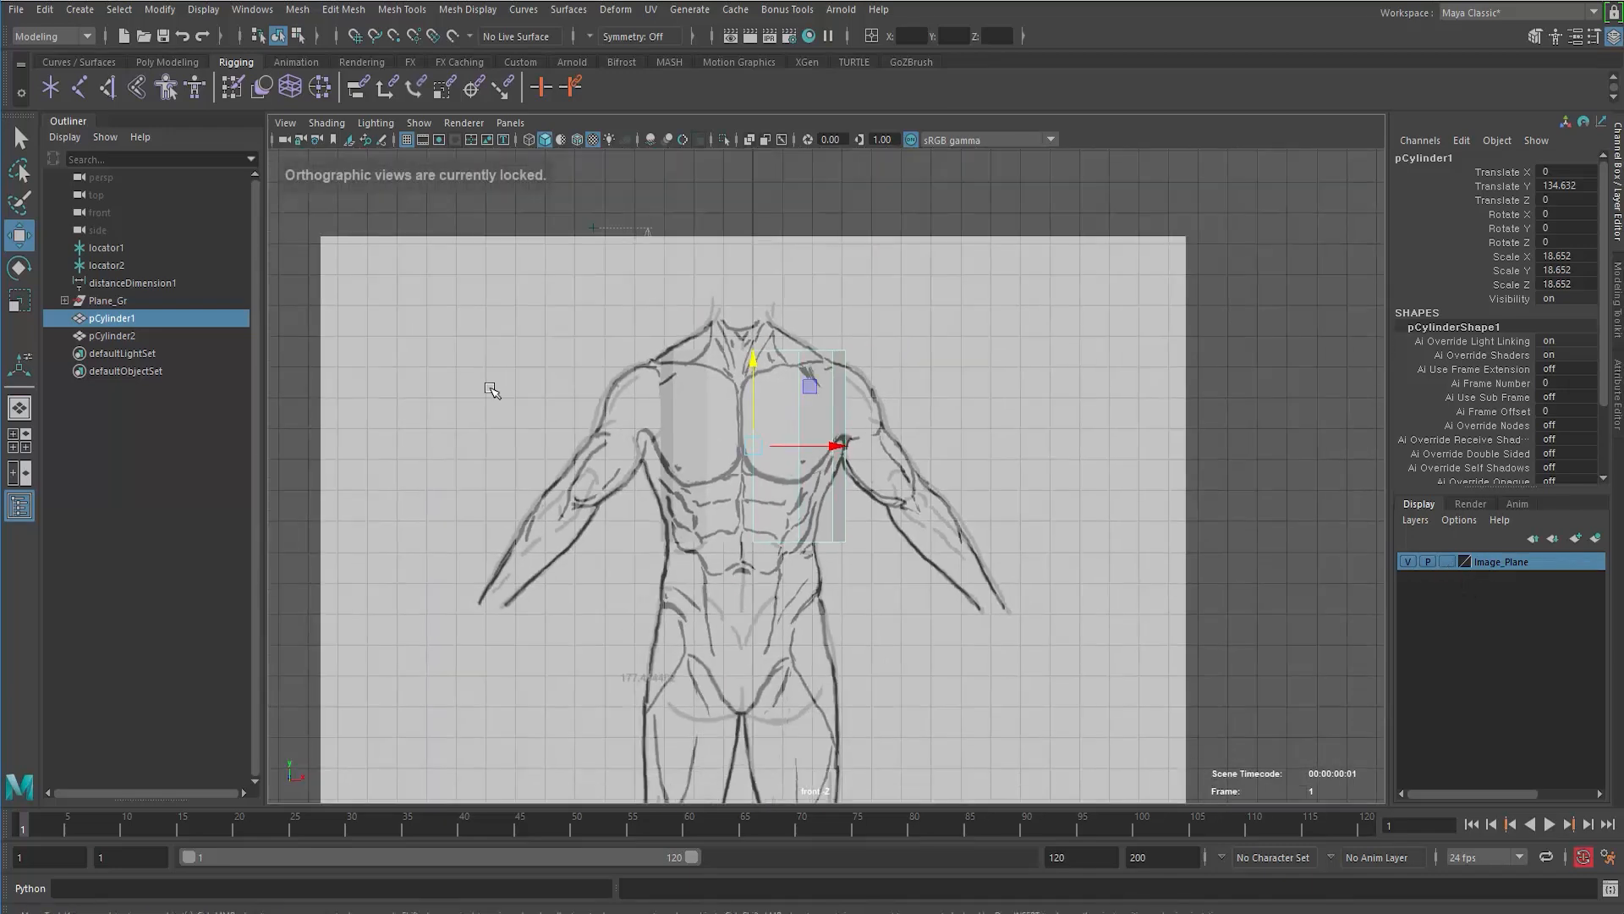
pyautogui.click(582, 289)
pyautogui.click(65, 300)
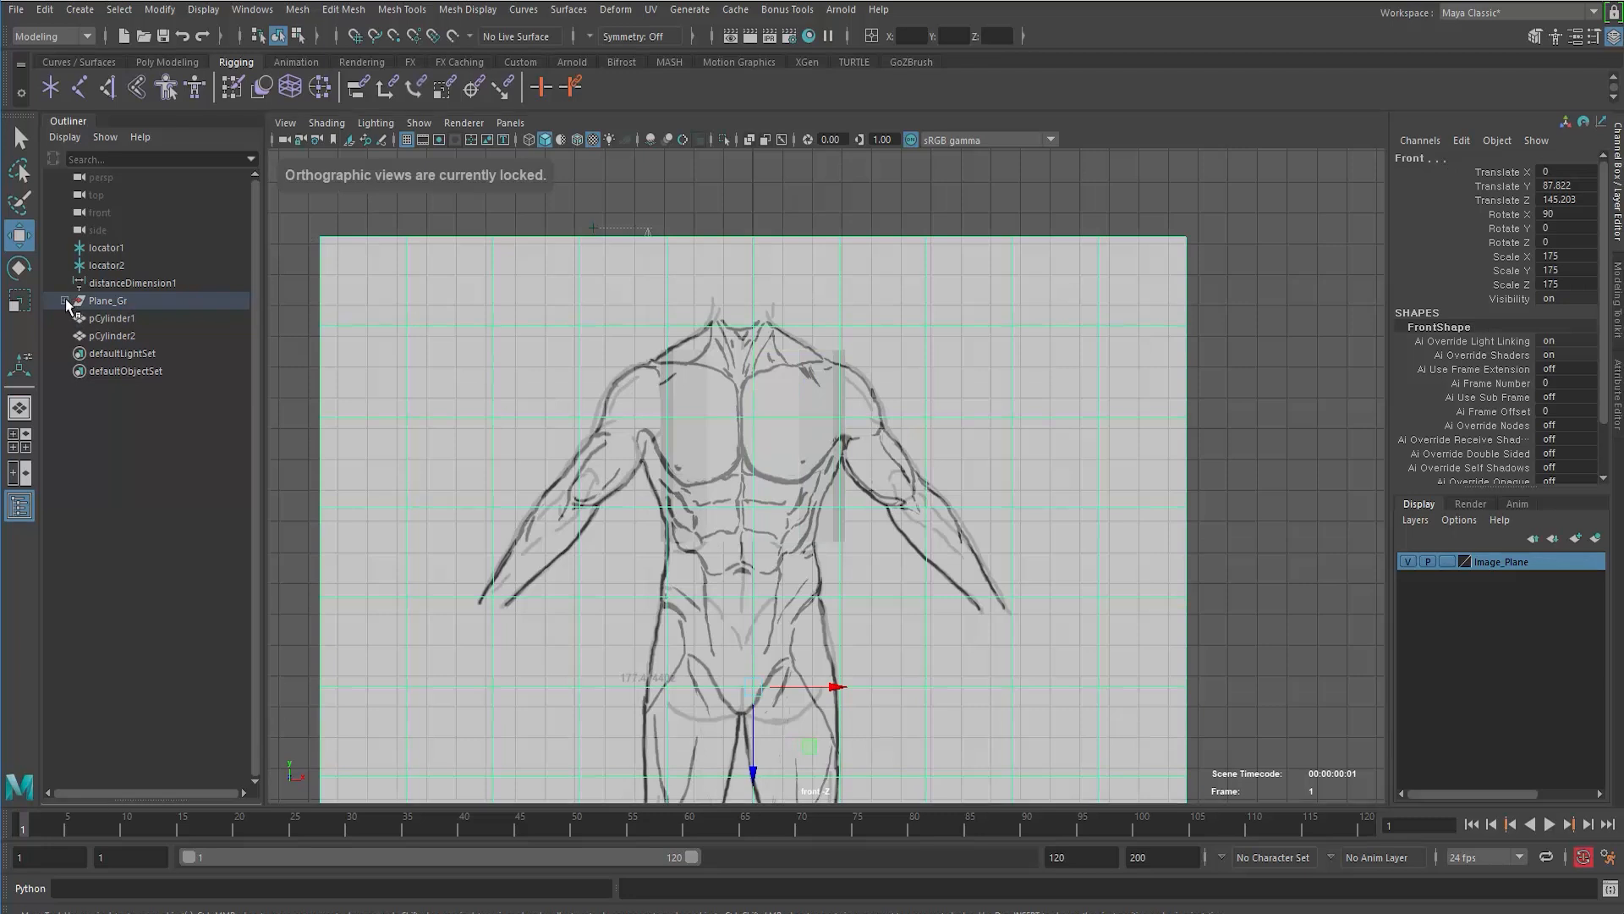
pyautogui.keyDown('ctrl'); pyautogui.click(109, 354); pyautogui.keyUp('ctrl')
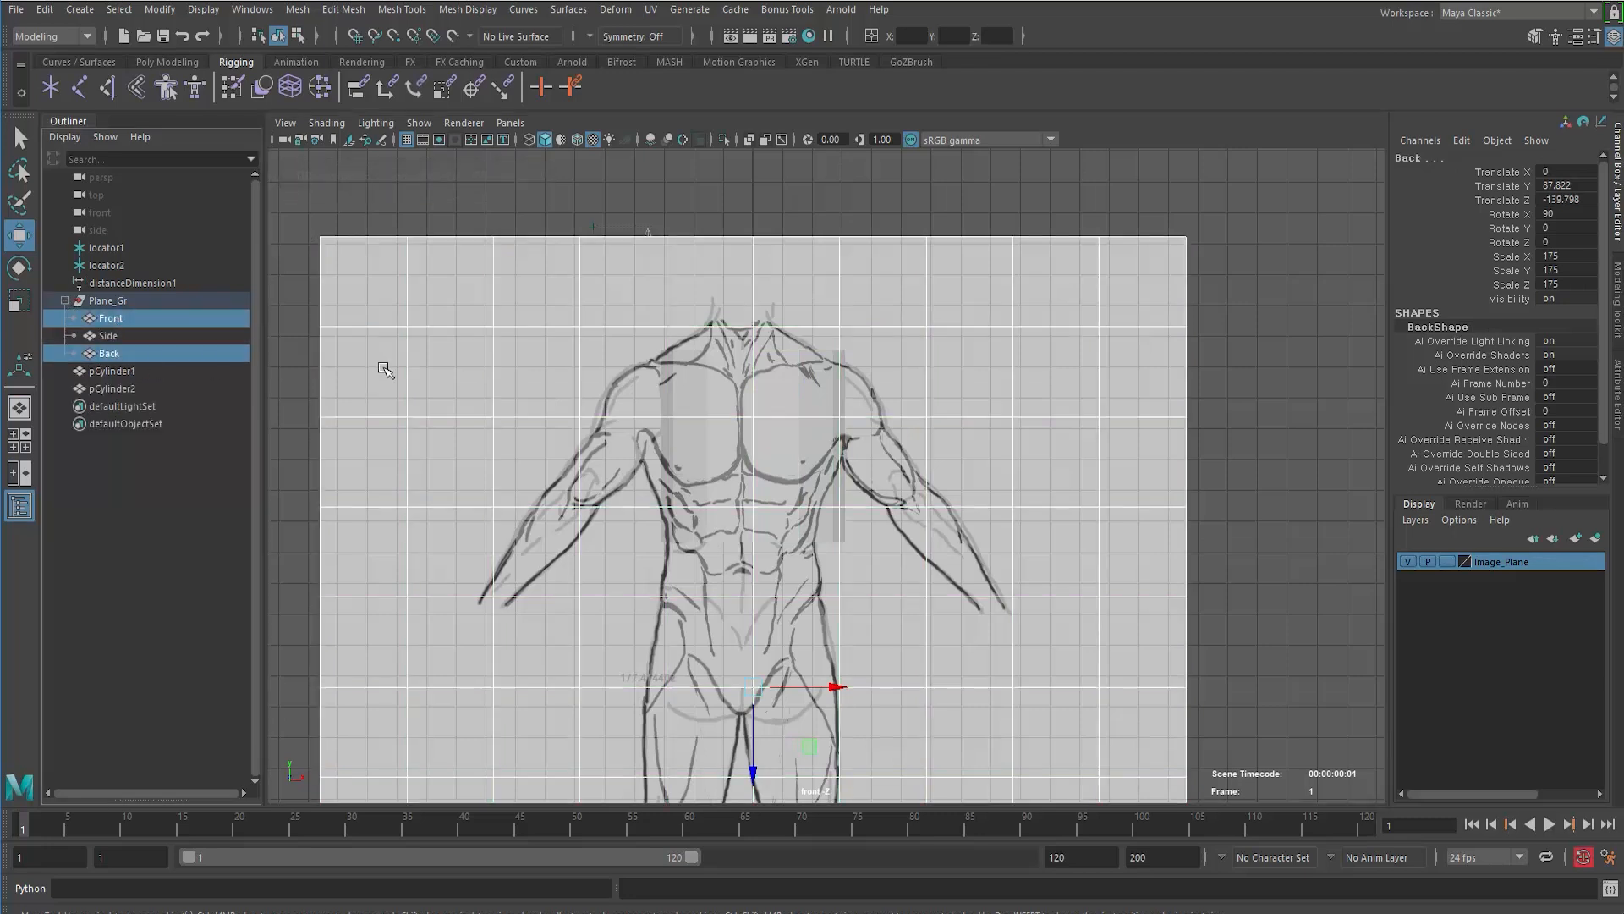
pyautogui.keyDown('alt'); pyautogui.moveTo(613, 659); pyautogui.dragTo(611, 597, button='middle'); pyautogui.keyUp('alt')
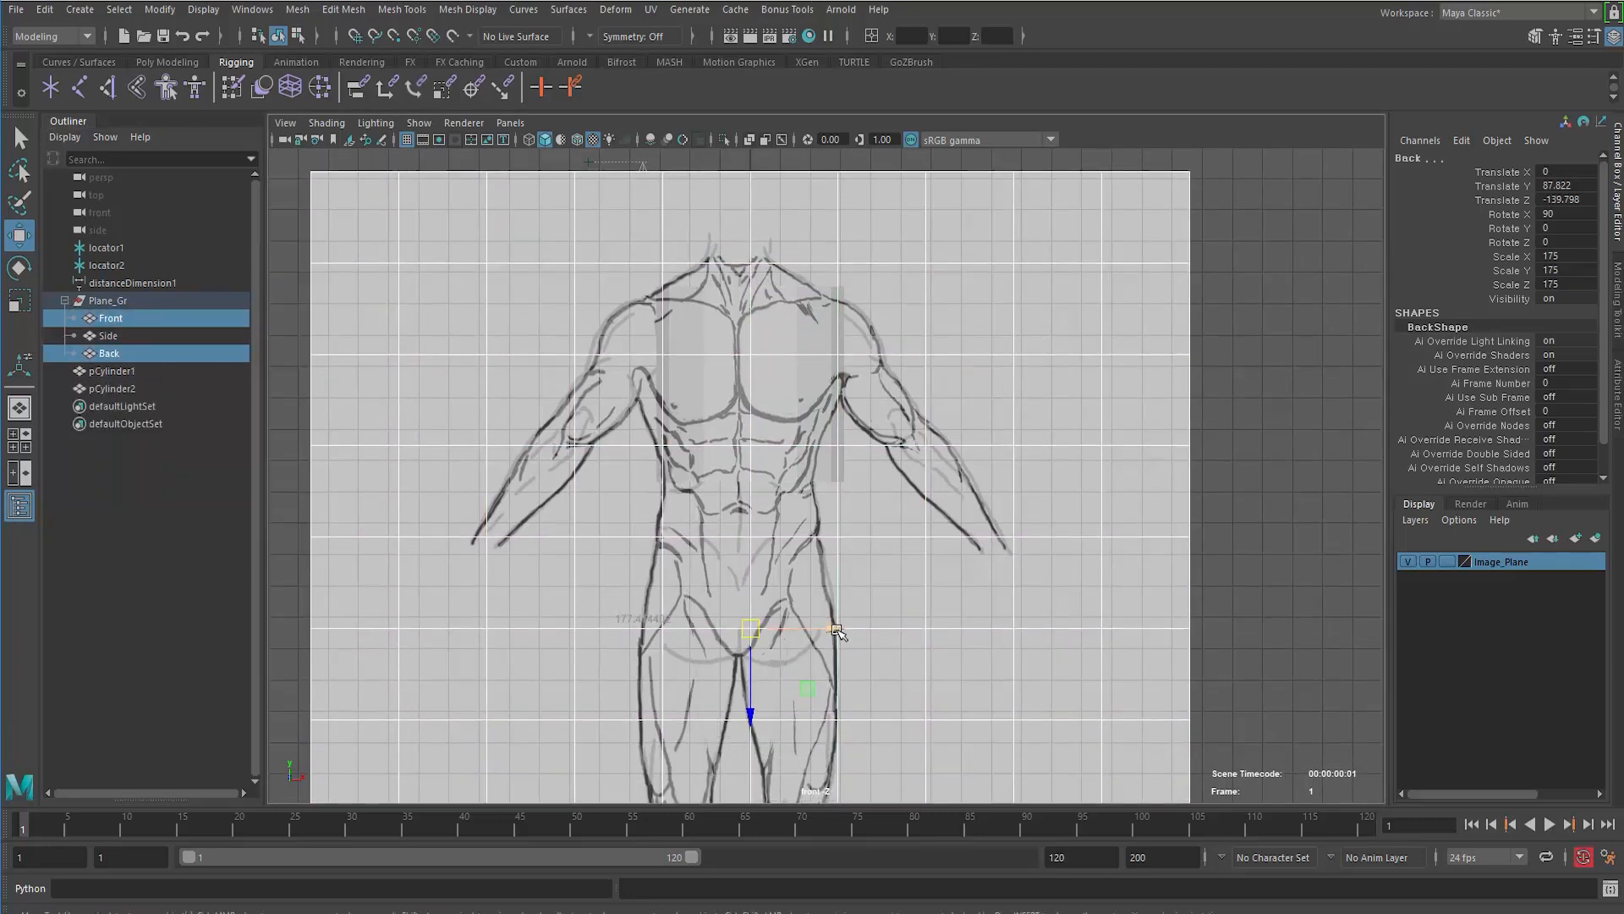
pyautogui.moveTo(834, 628); pyautogui.dragTo(831, 629)
pyautogui.hotkey('ctrl', 'z')
pyautogui.keyDown('alt'); pyautogui.moveTo(724, 595); pyautogui.dragTo(933, 617, button='right'); pyautogui.keyUp('alt')
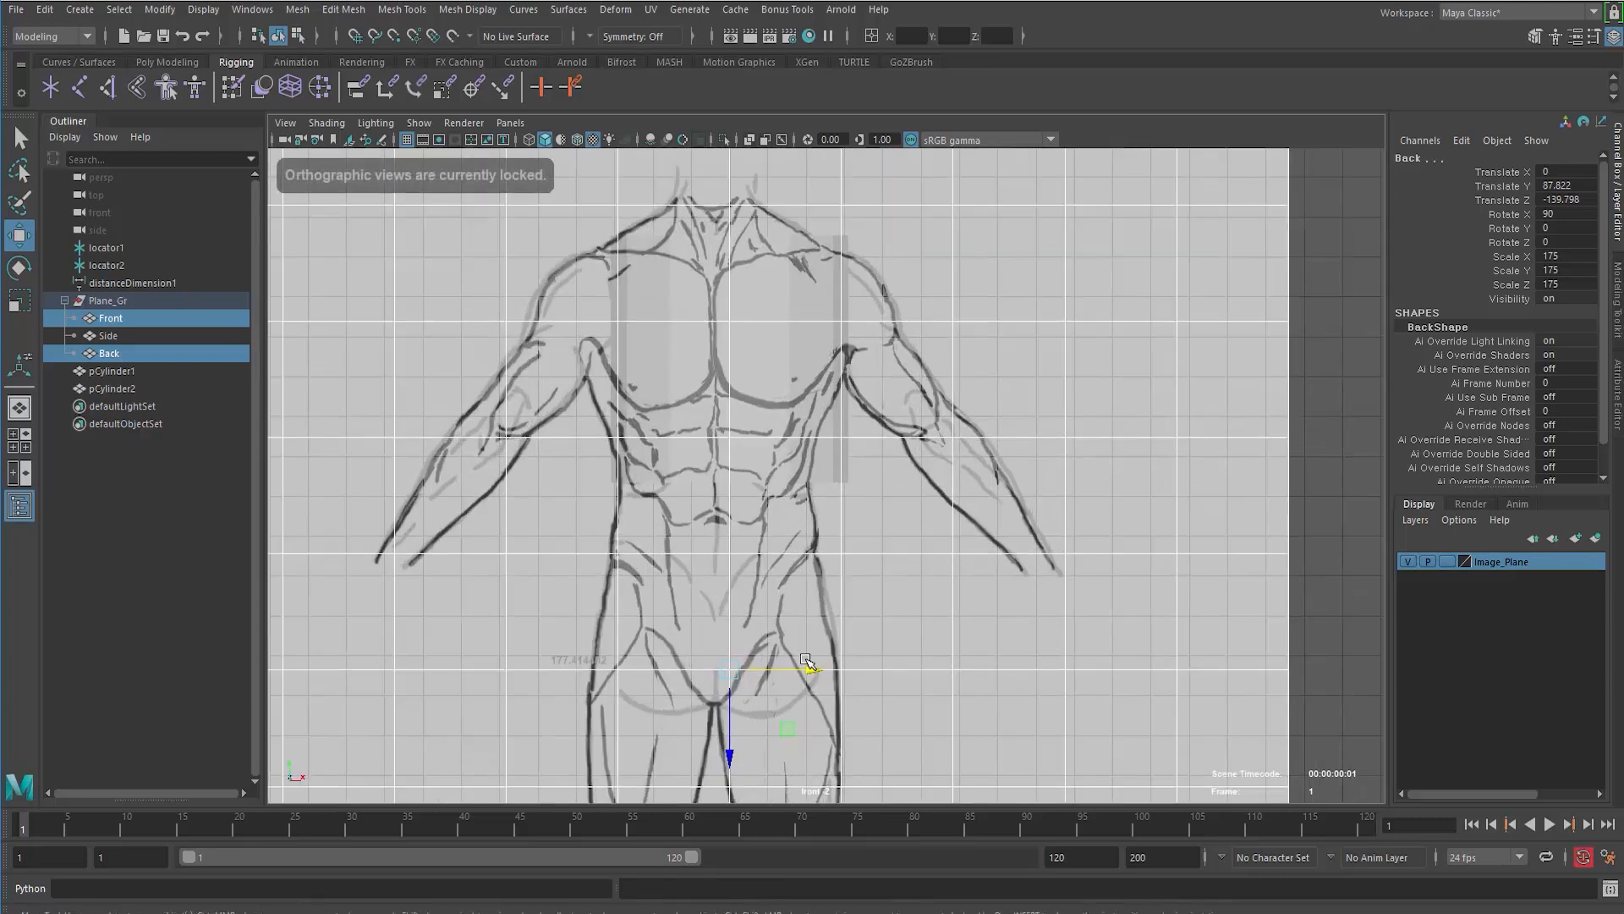
pyautogui.moveTo(812, 668); pyautogui.dragTo(831, 667)
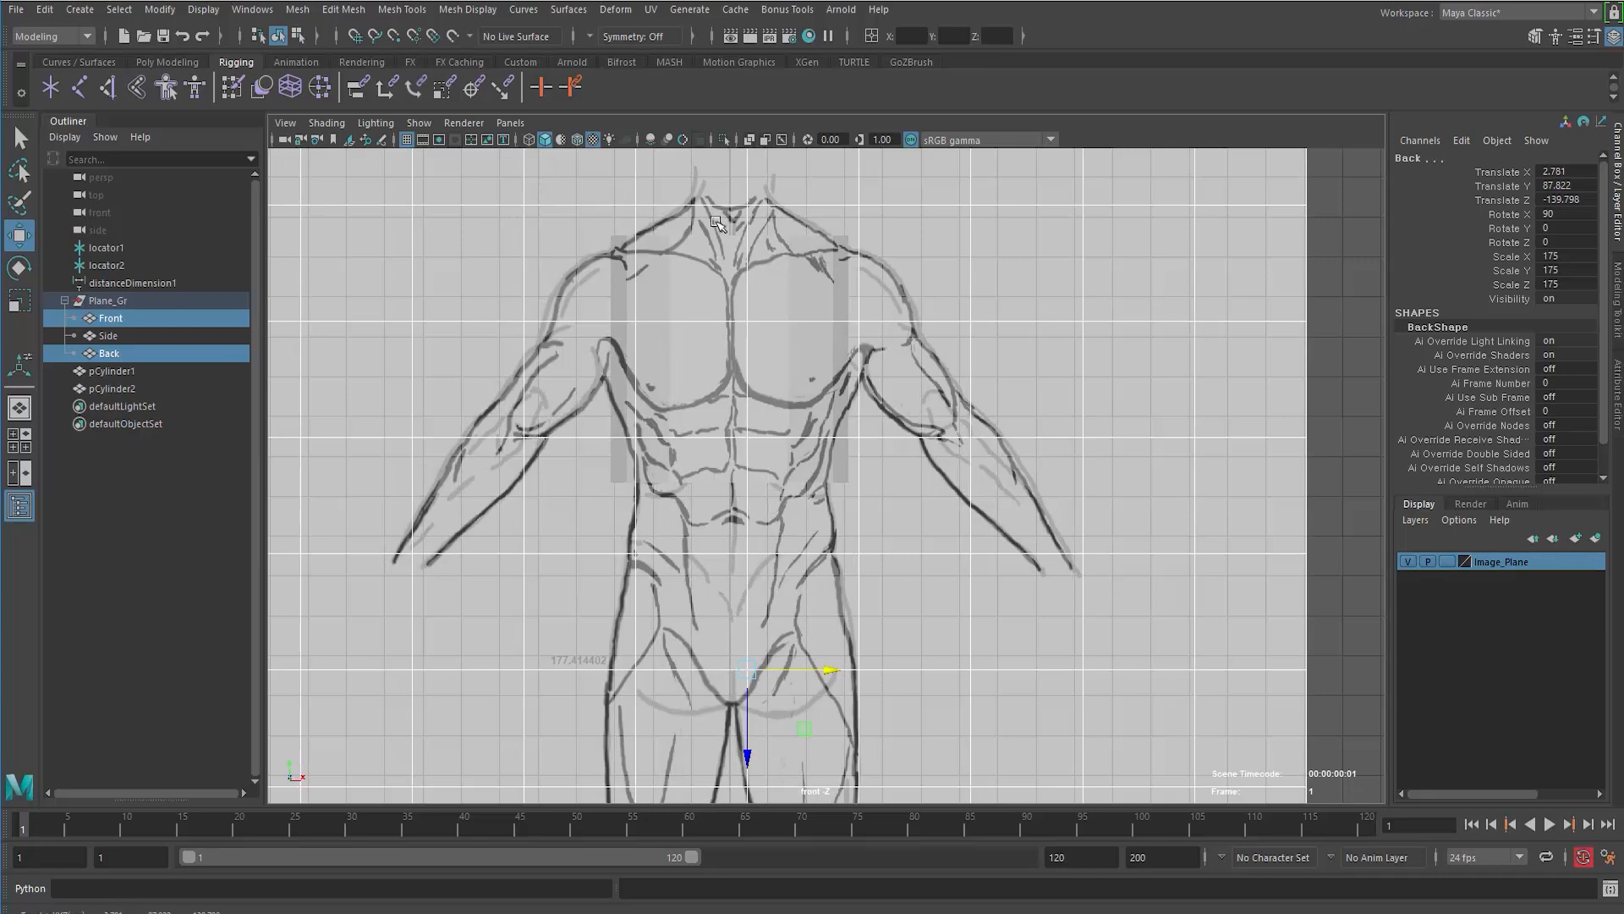
# Step: Set the Image_Plane layer back to reference and select the original half cylinder to check its seam against the chest's centreline
pyautogui.click(786, 382)
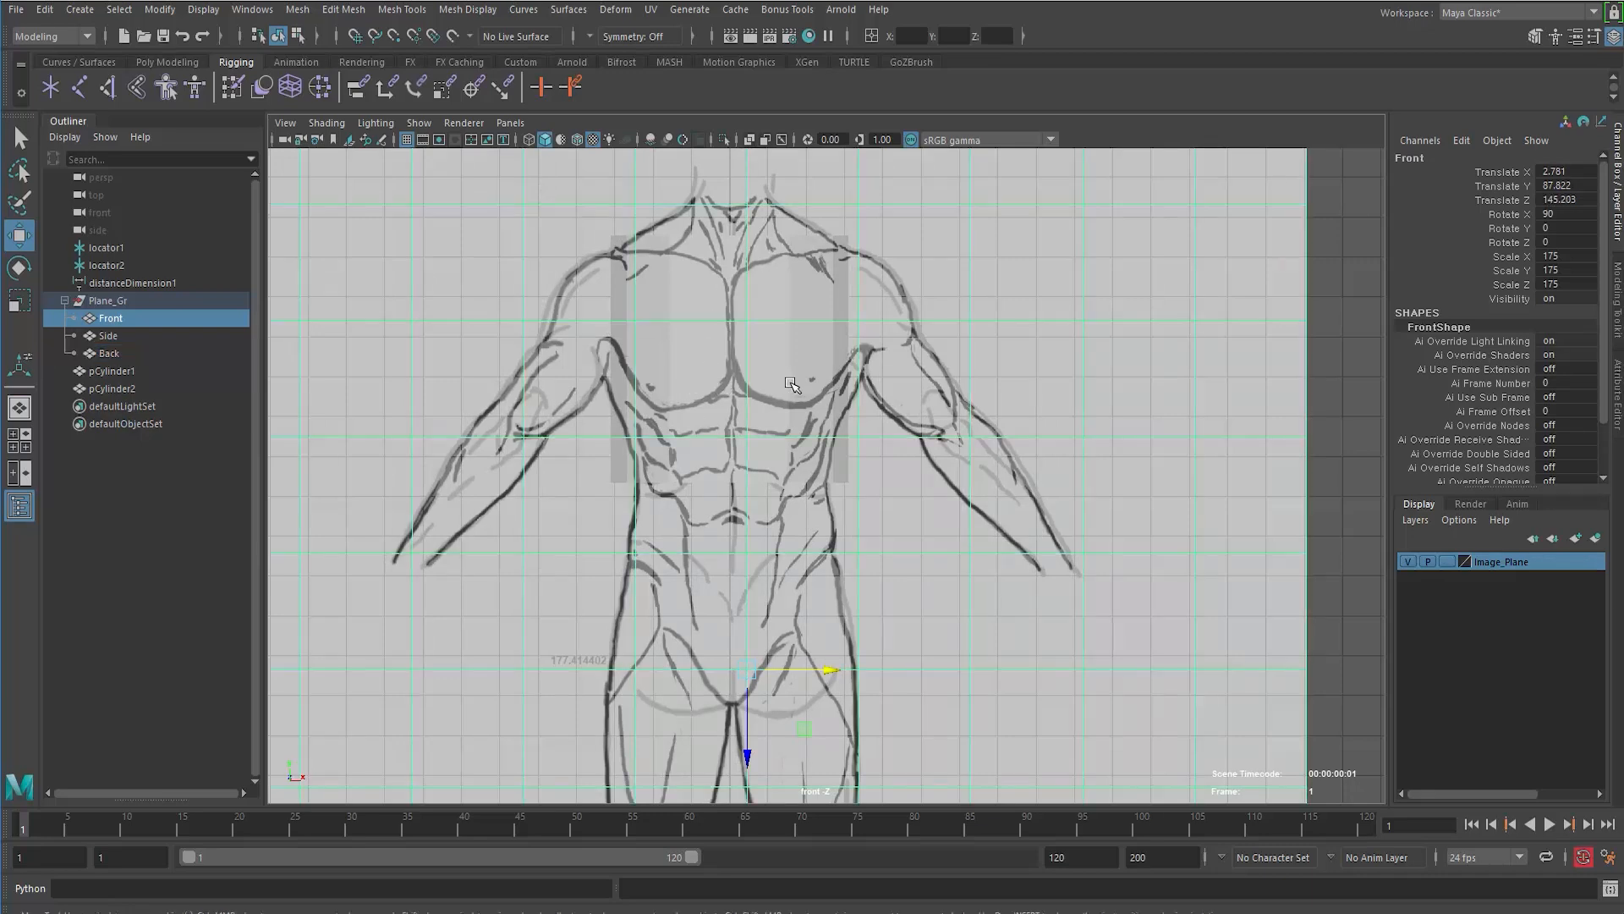
pyautogui.click(1448, 562)
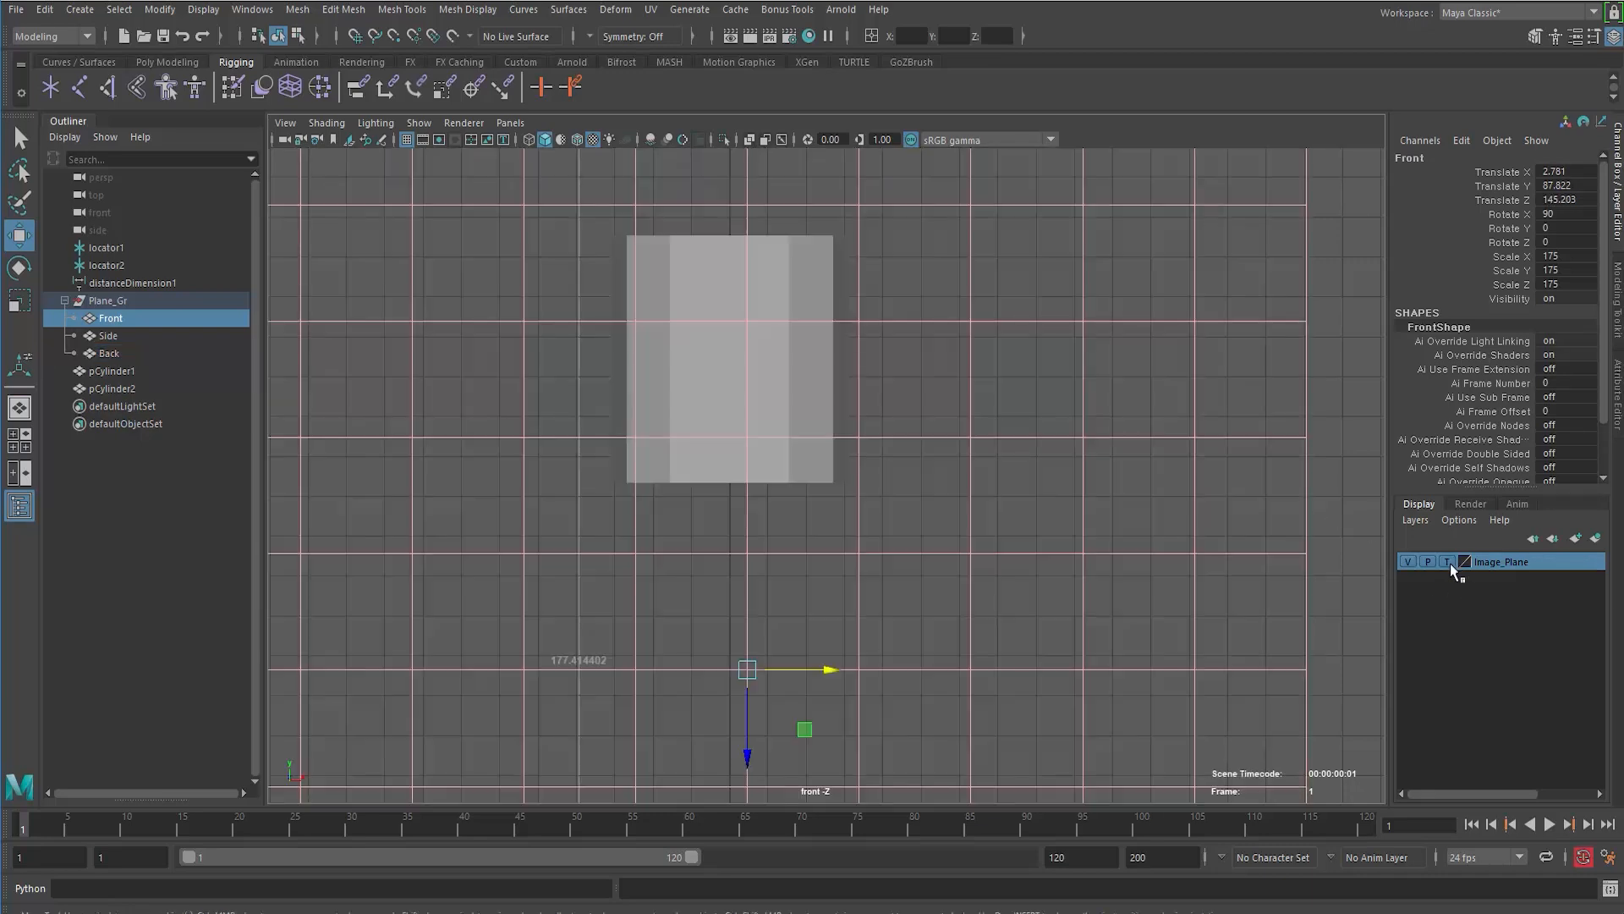
pyautogui.click(1448, 562)
pyautogui.click(1356, 488)
pyautogui.click(836, 397)
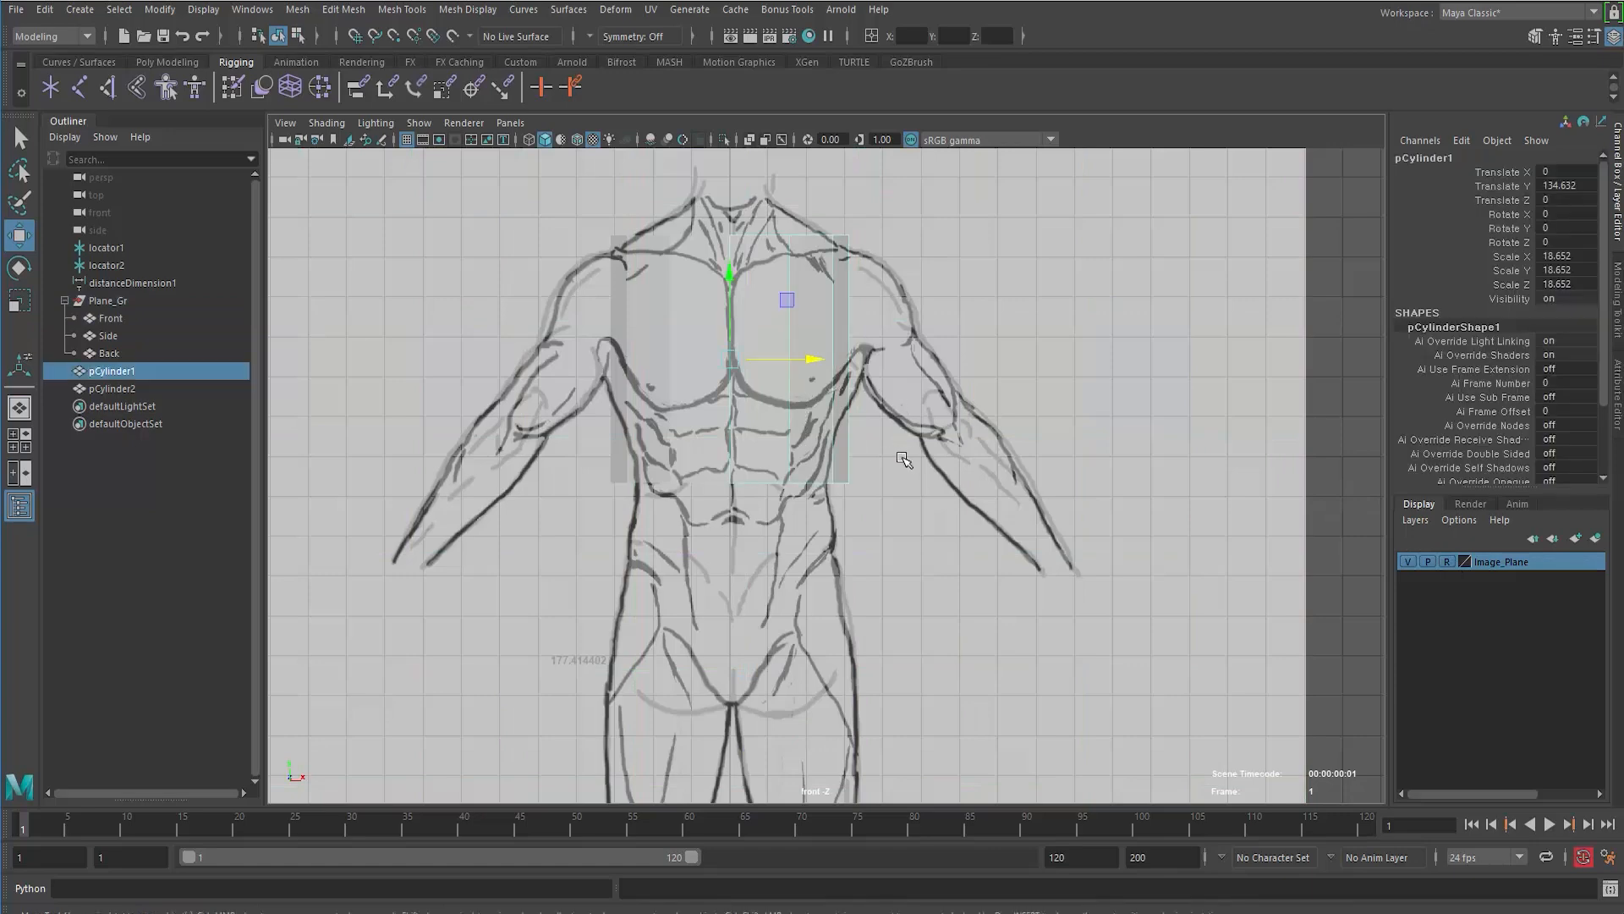
pyautogui.keyDown('alt'); pyautogui.moveTo(607, 545); pyautogui.dragTo(636, 638, button='middle'); pyautogui.keyUp('alt')
pyautogui.keyDown('alt'); pyautogui.moveTo(636, 638); pyautogui.dragTo(1091, 727, button='right'); pyautogui.keyUp('alt')
pyautogui.keyDown('alt'); pyautogui.moveTo(831, 543); pyautogui.dragTo(871, 624, button='middle'); pyautogui.keyUp('alt')
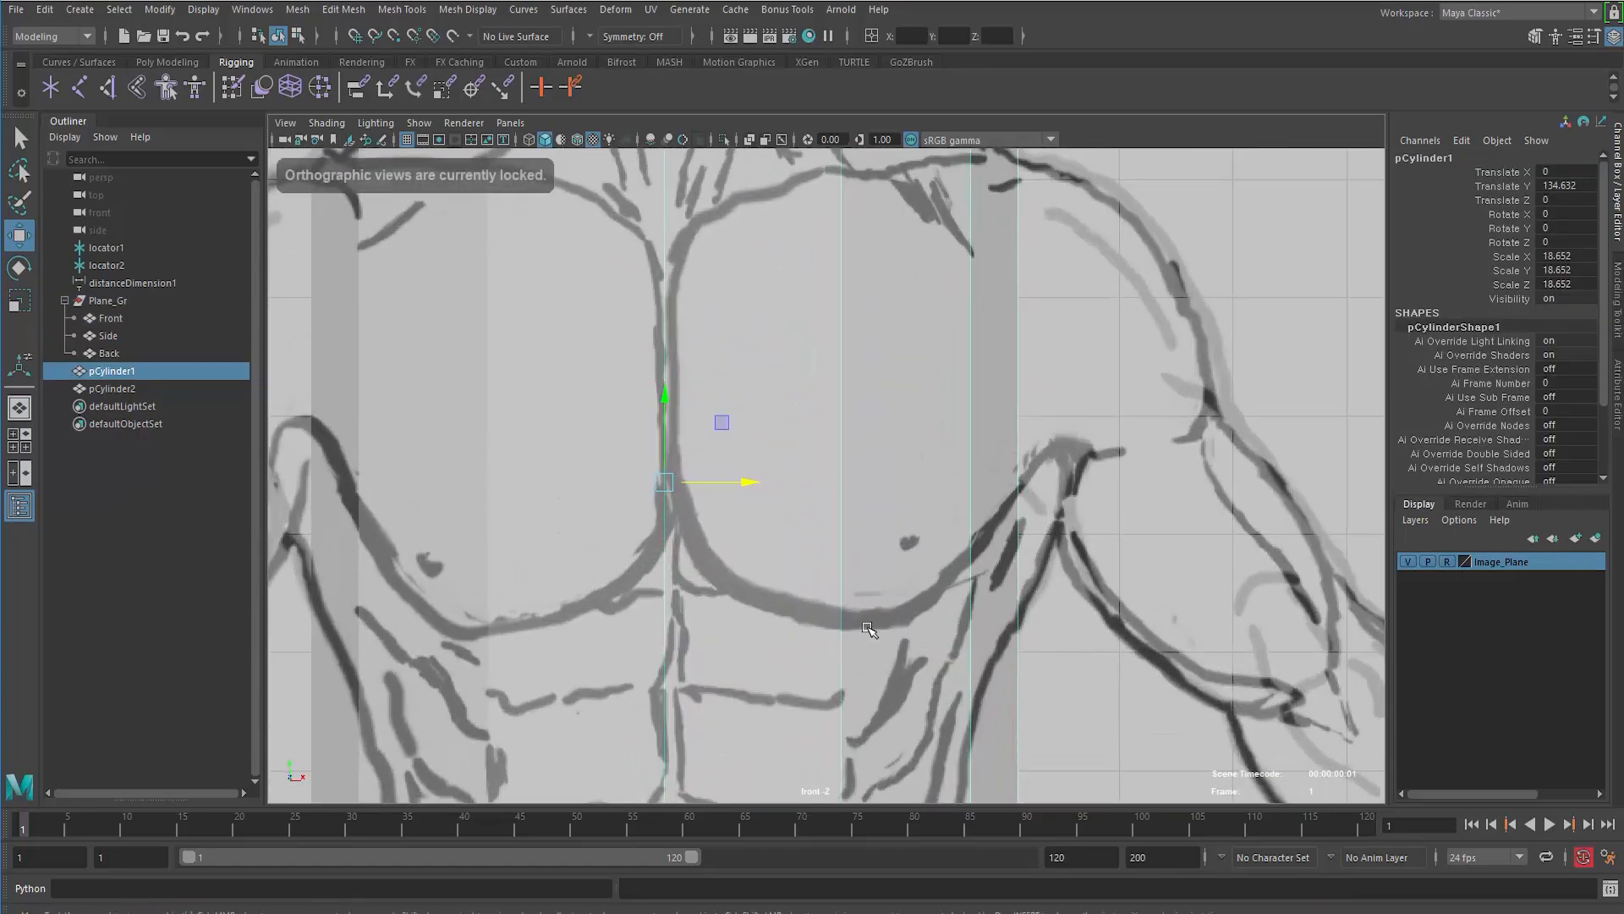
pyautogui.keyDown('alt'); pyautogui.moveTo(786, 554); pyautogui.dragTo(435, 531, button='right'); pyautogui.keyUp('alt')
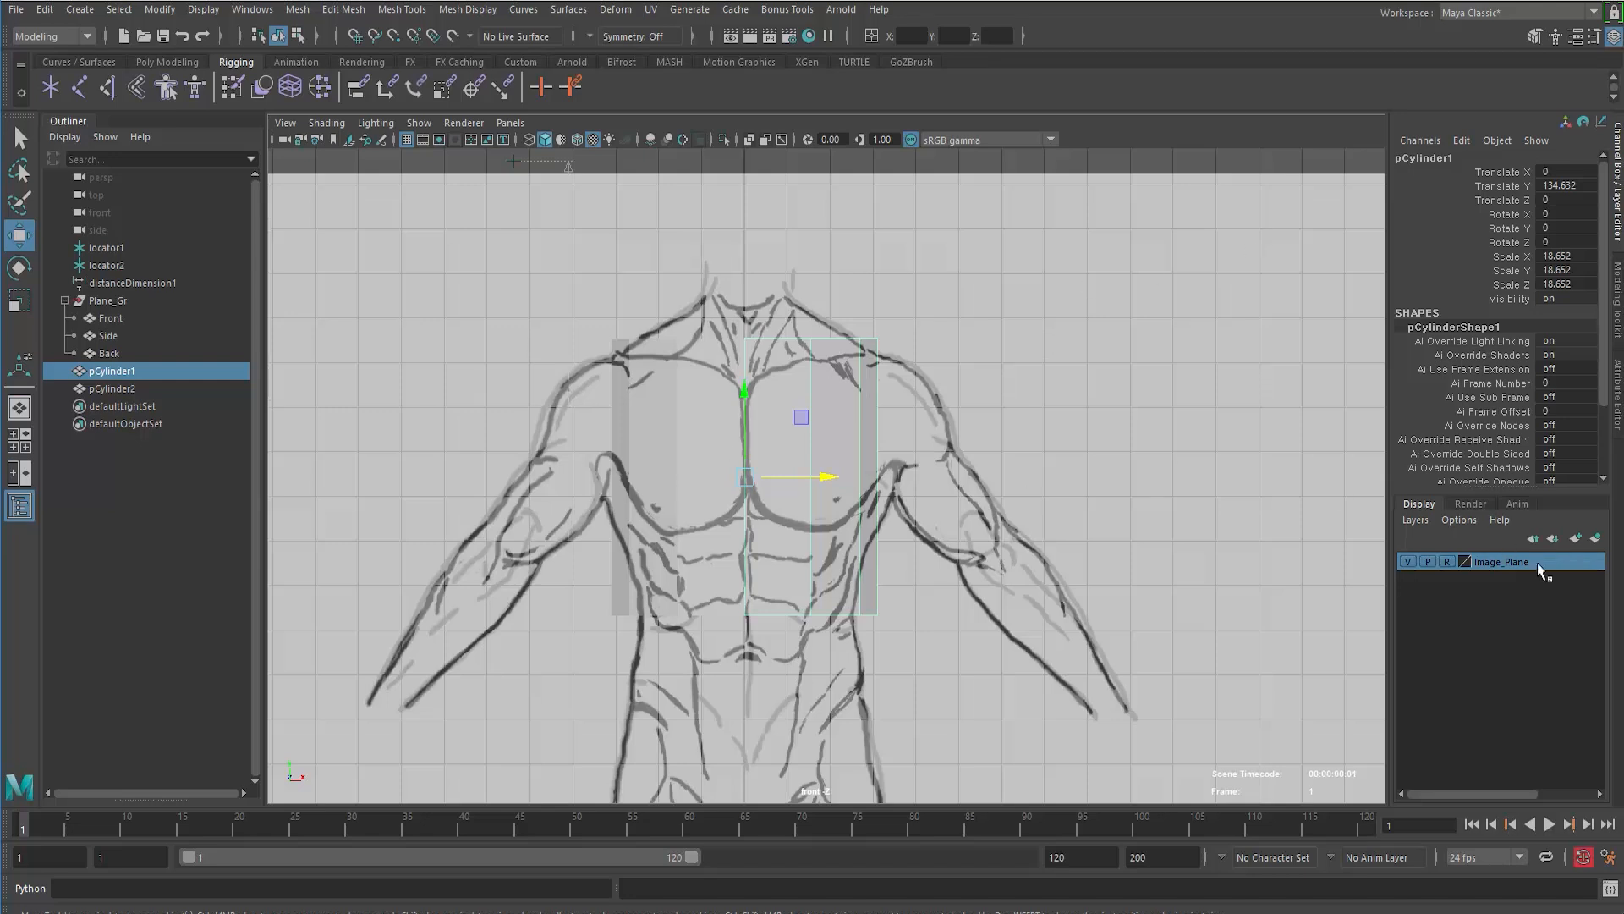
# Step: Unlock the Image_Plane layer, shift the Front and Back planes to about 2.62 in X, and set the layer back to reference
pyautogui.keyDown('alt'); pyautogui.moveTo(1175, 354); pyautogui.dragTo(1104, 286, button='right'); pyautogui.keyUp('alt')
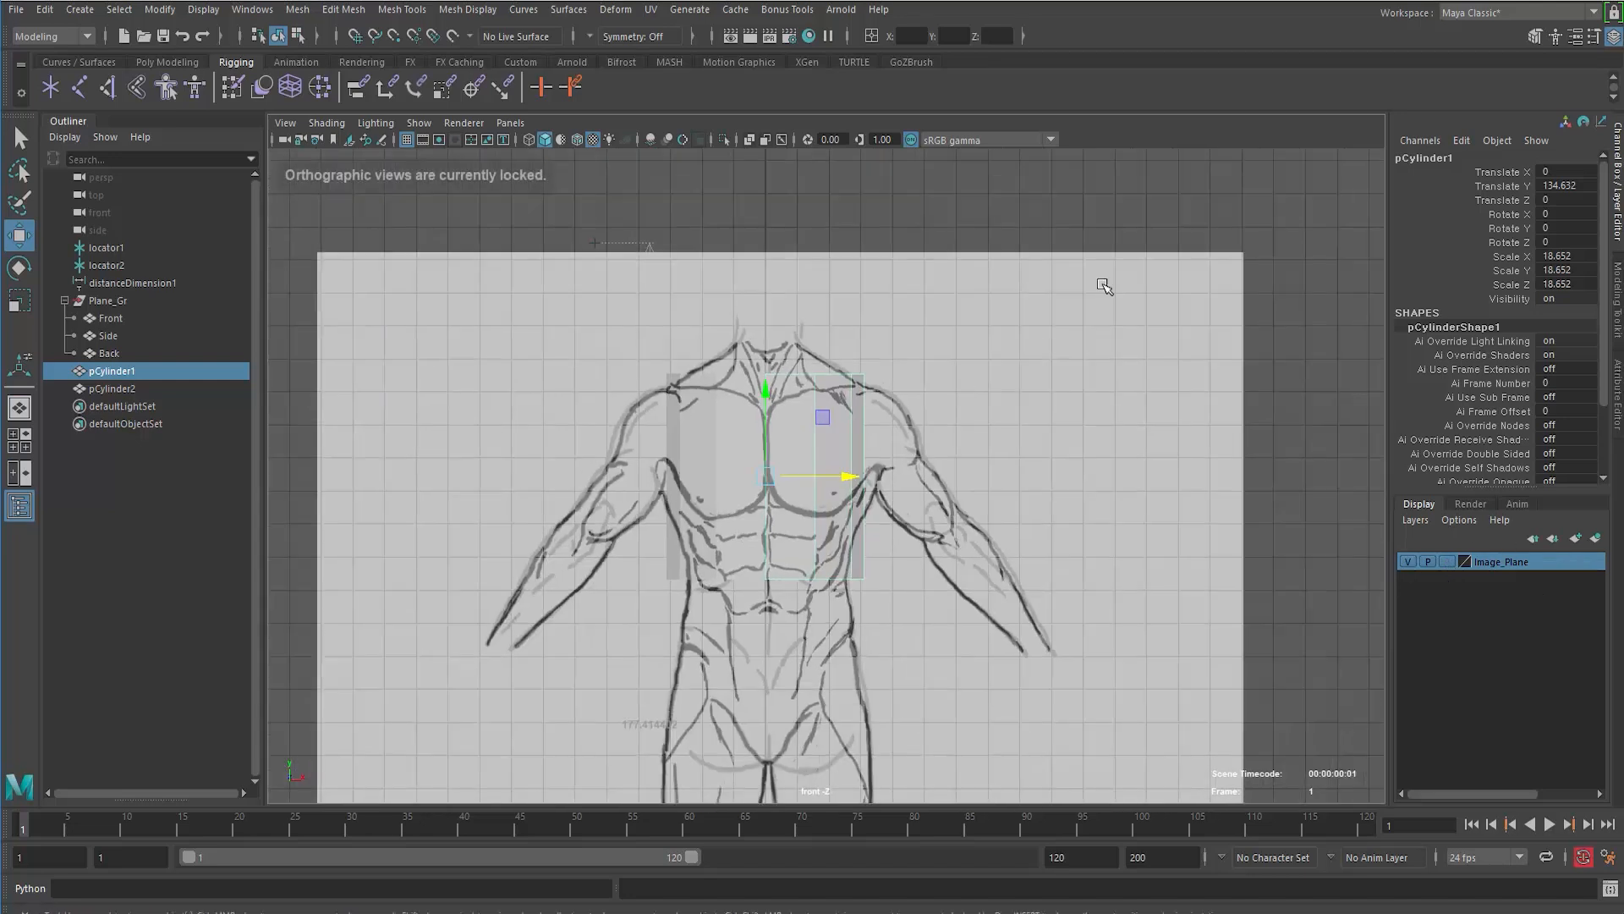
pyautogui.moveTo(1076, 222); pyautogui.dragTo(1033, 500)
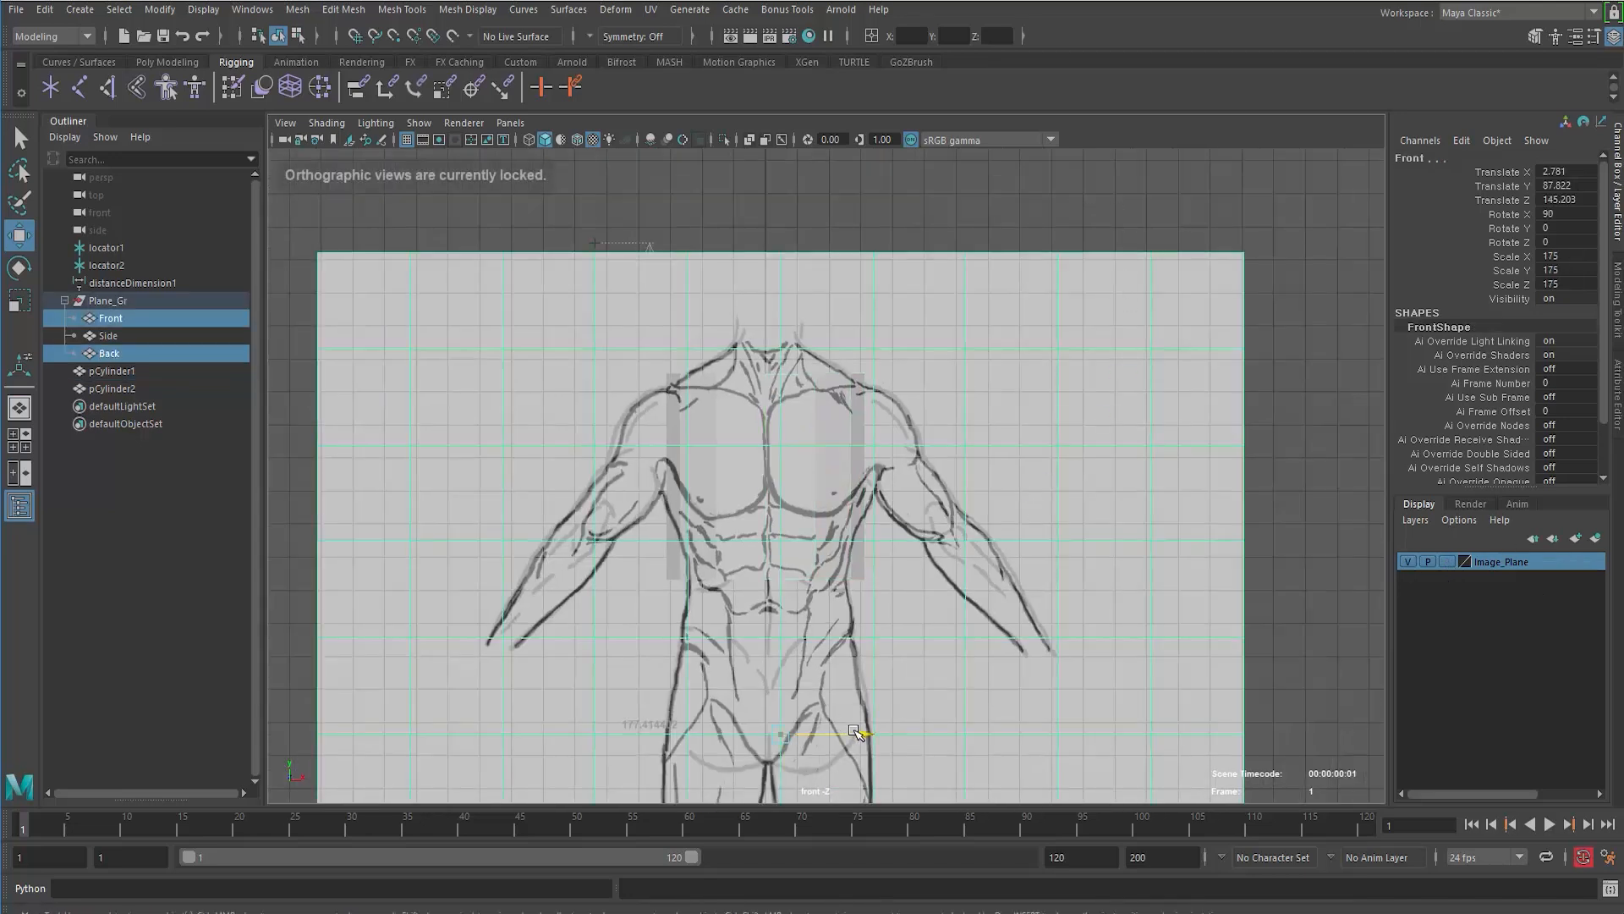
pyautogui.moveTo(854, 731); pyautogui.dragTo(922, 733)
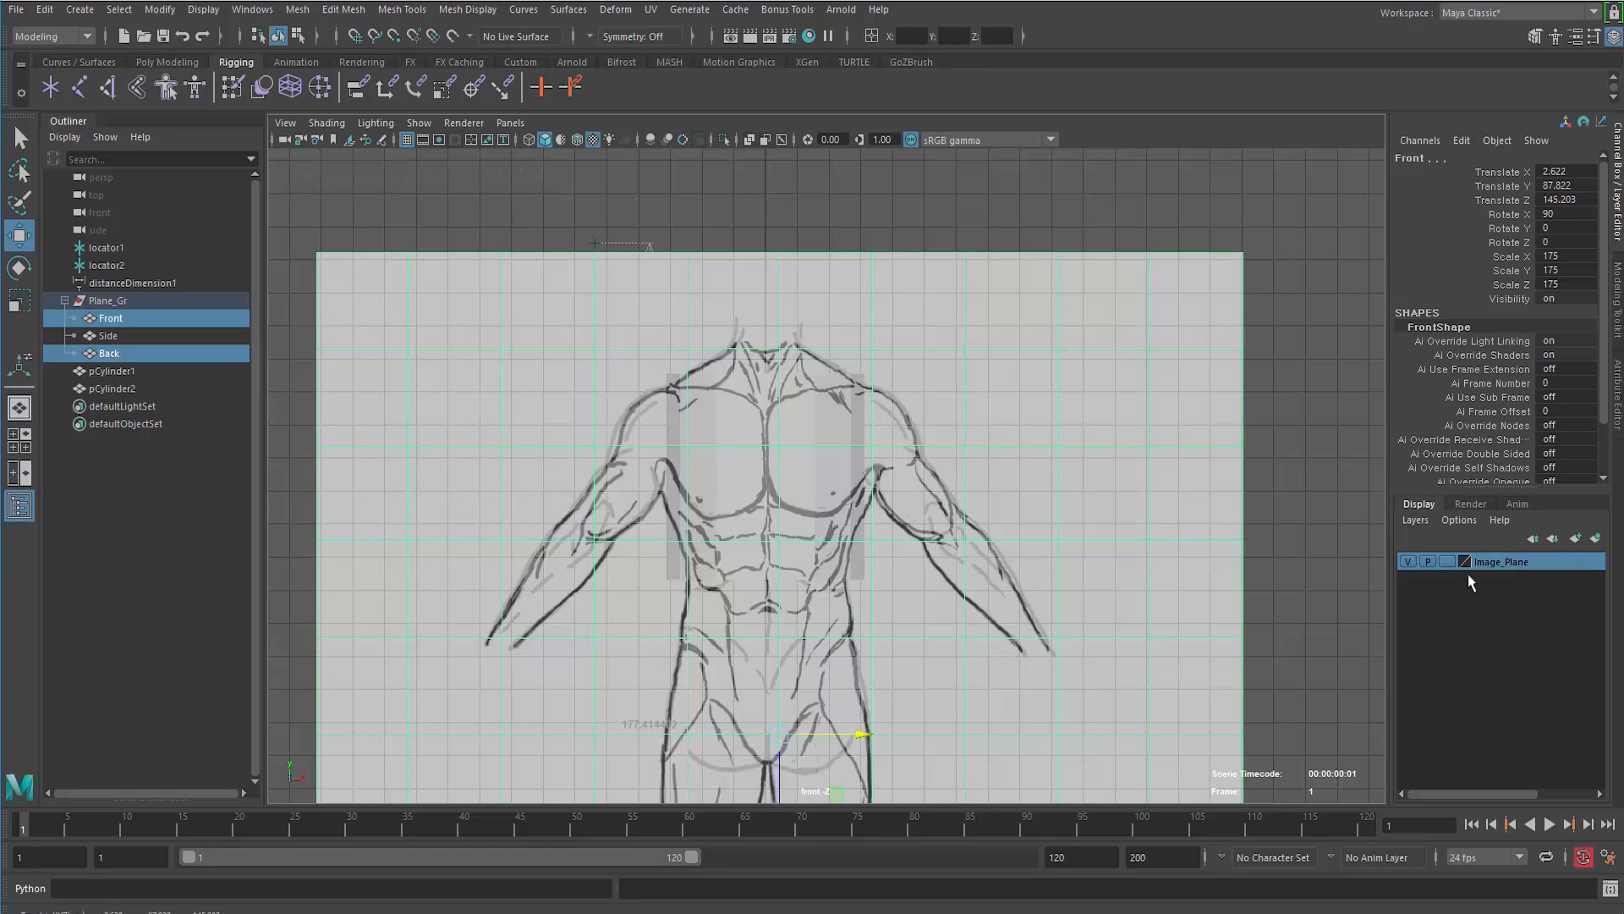
pyautogui.click(1445, 562)
pyautogui.click(1446, 562)
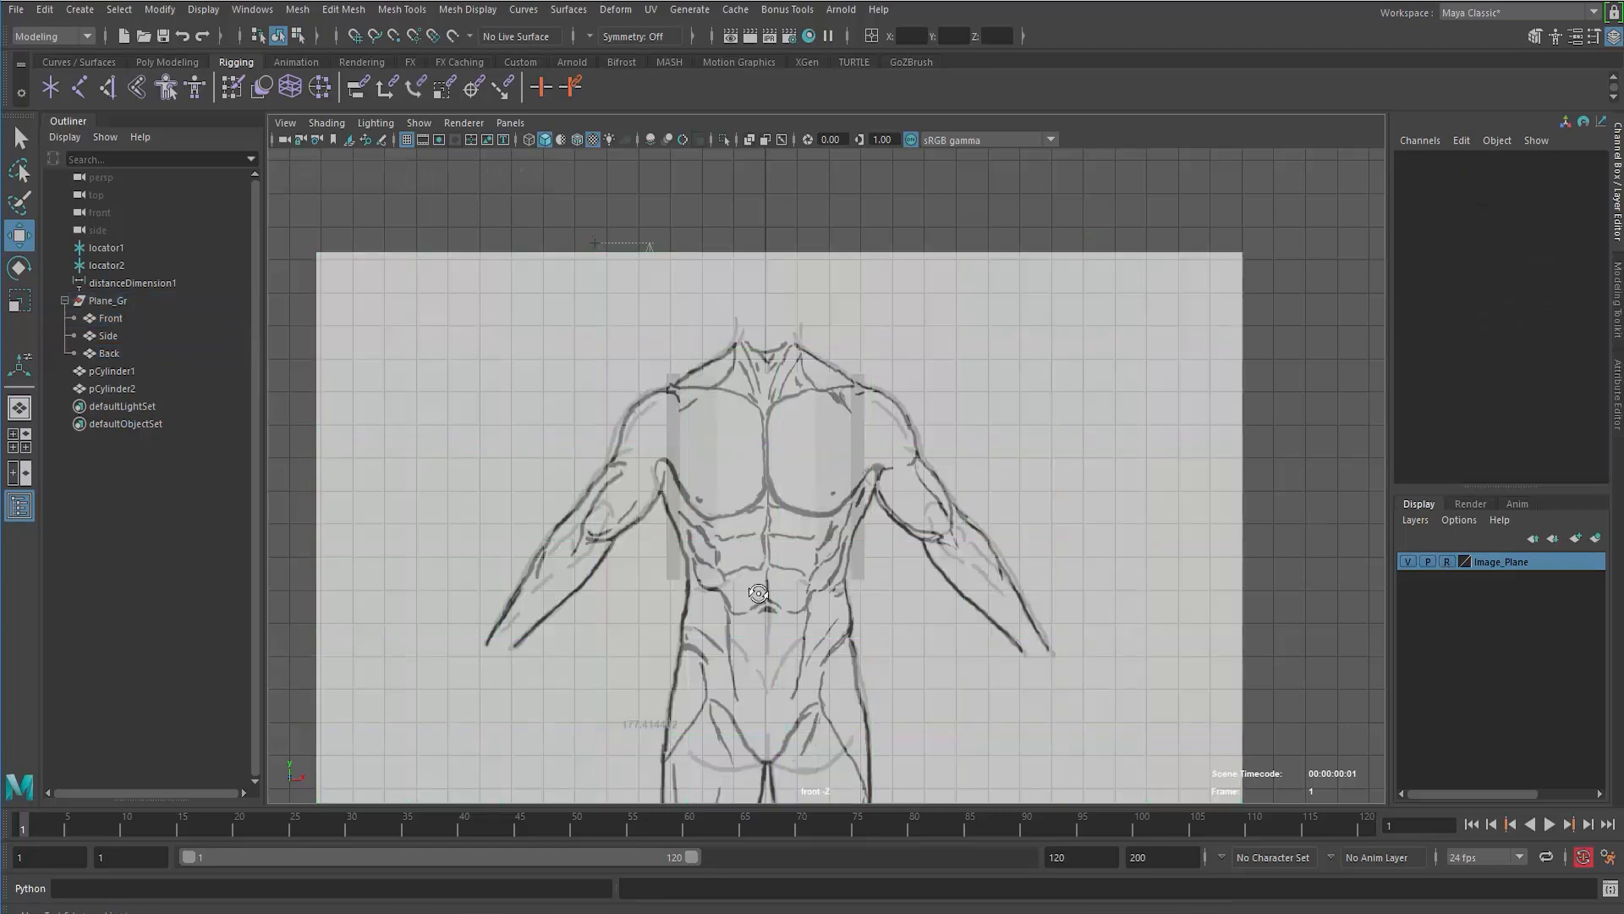
# Step: Check the alignment of both cylinder halves with the torso's centreline and chest outline in the front view
pyautogui.keyDown('alt'); pyautogui.moveTo(550, 562); pyautogui.dragTo(617, 613, button='right'); pyautogui.keyUp('alt')
pyautogui.click(715, 505)
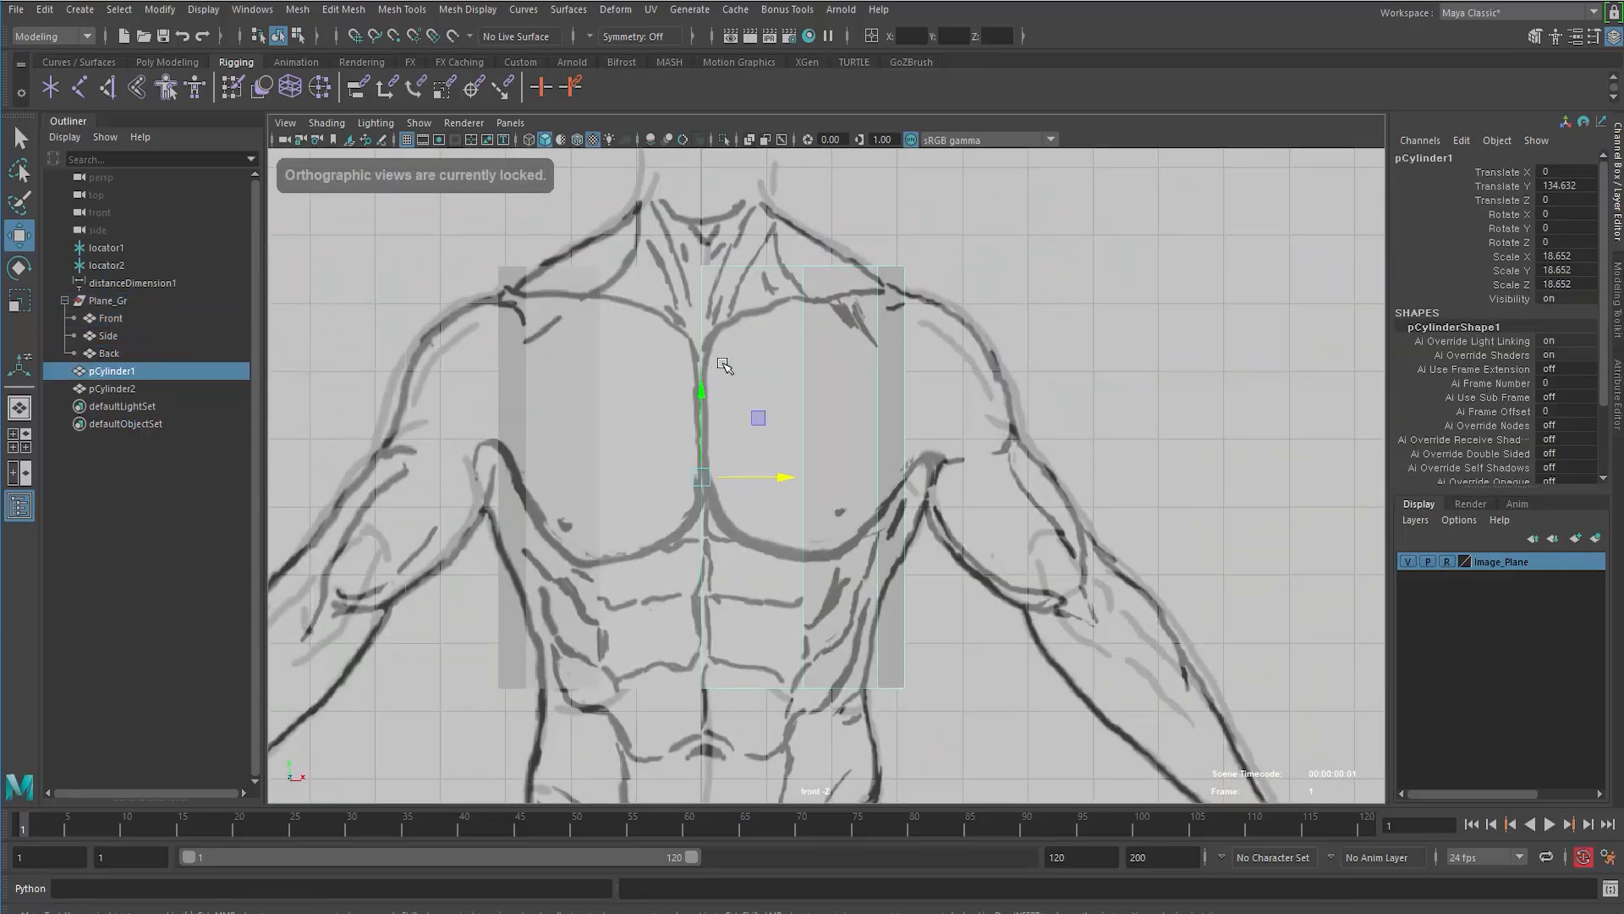
pyautogui.scroll(-4, 619, 423)
pyautogui.scroll(2, 501, 428)
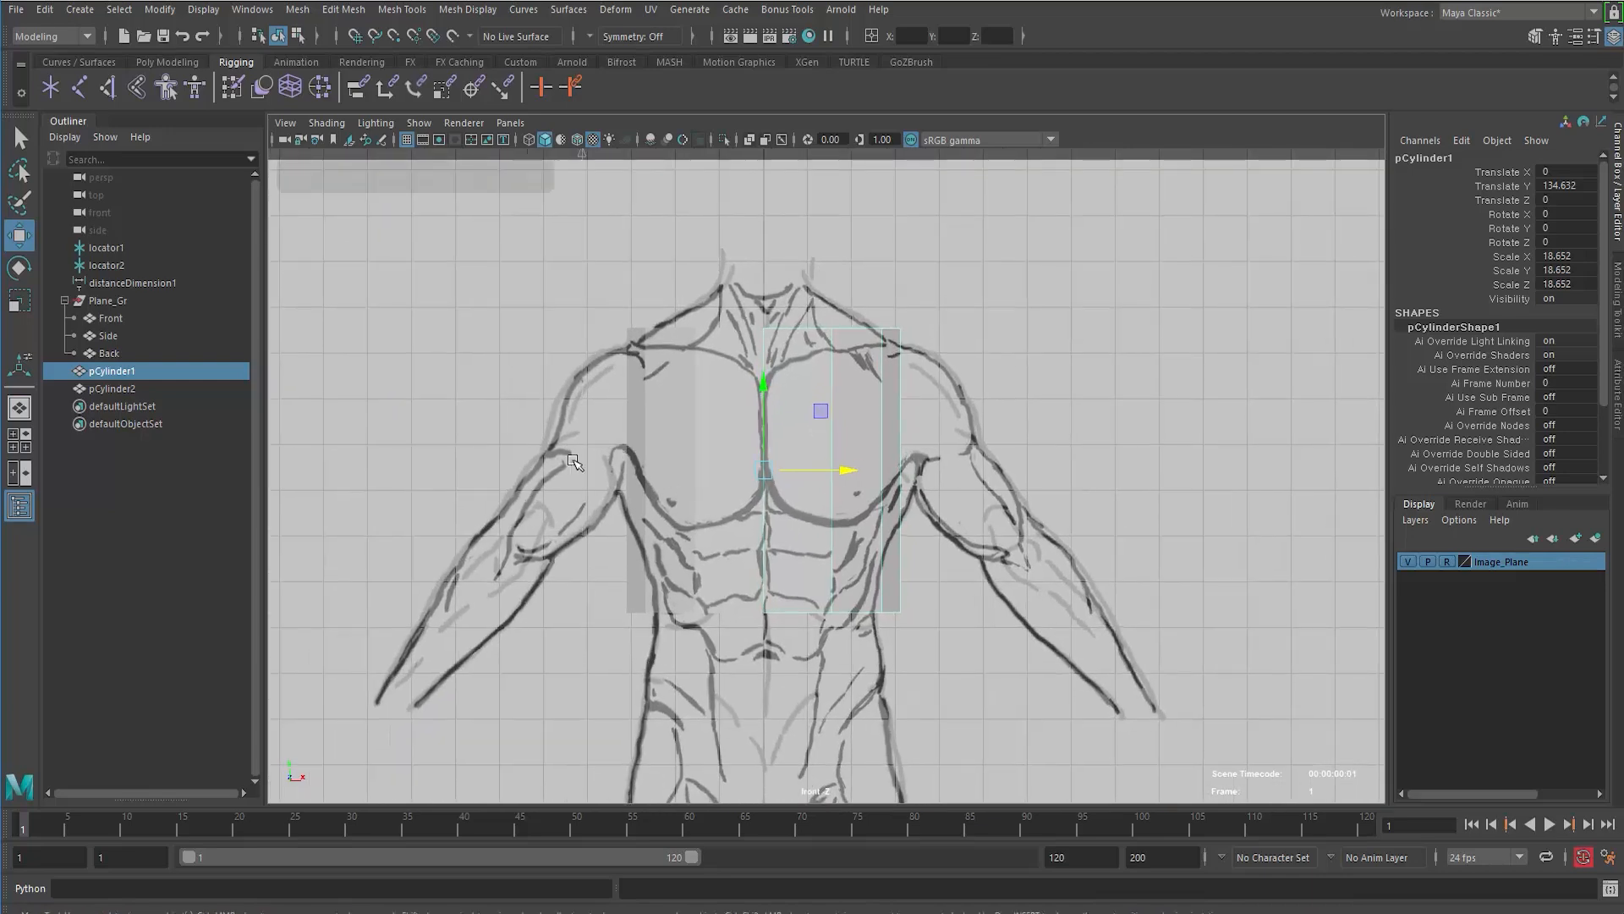
pyautogui.scroll(-2, 495, 411)
pyautogui.scroll(1, 495, 410)
pyautogui.press('space')
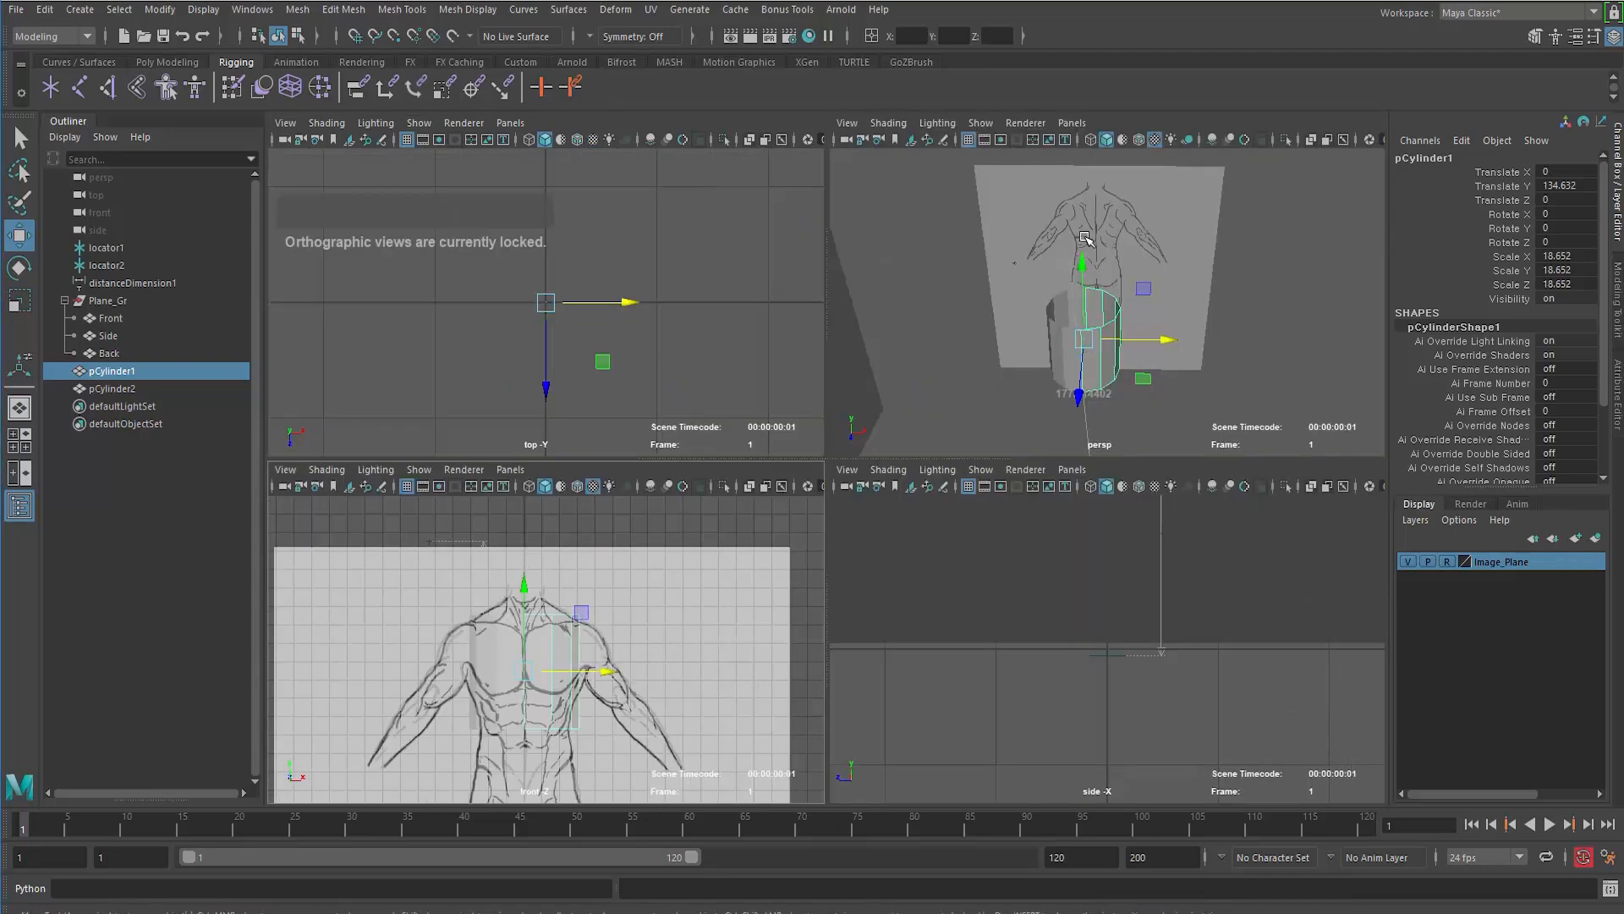
pyautogui.keyDown('alt'); pyautogui.moveTo(991, 263); pyautogui.dragTo(1093, 242); pyautogui.keyUp('alt')
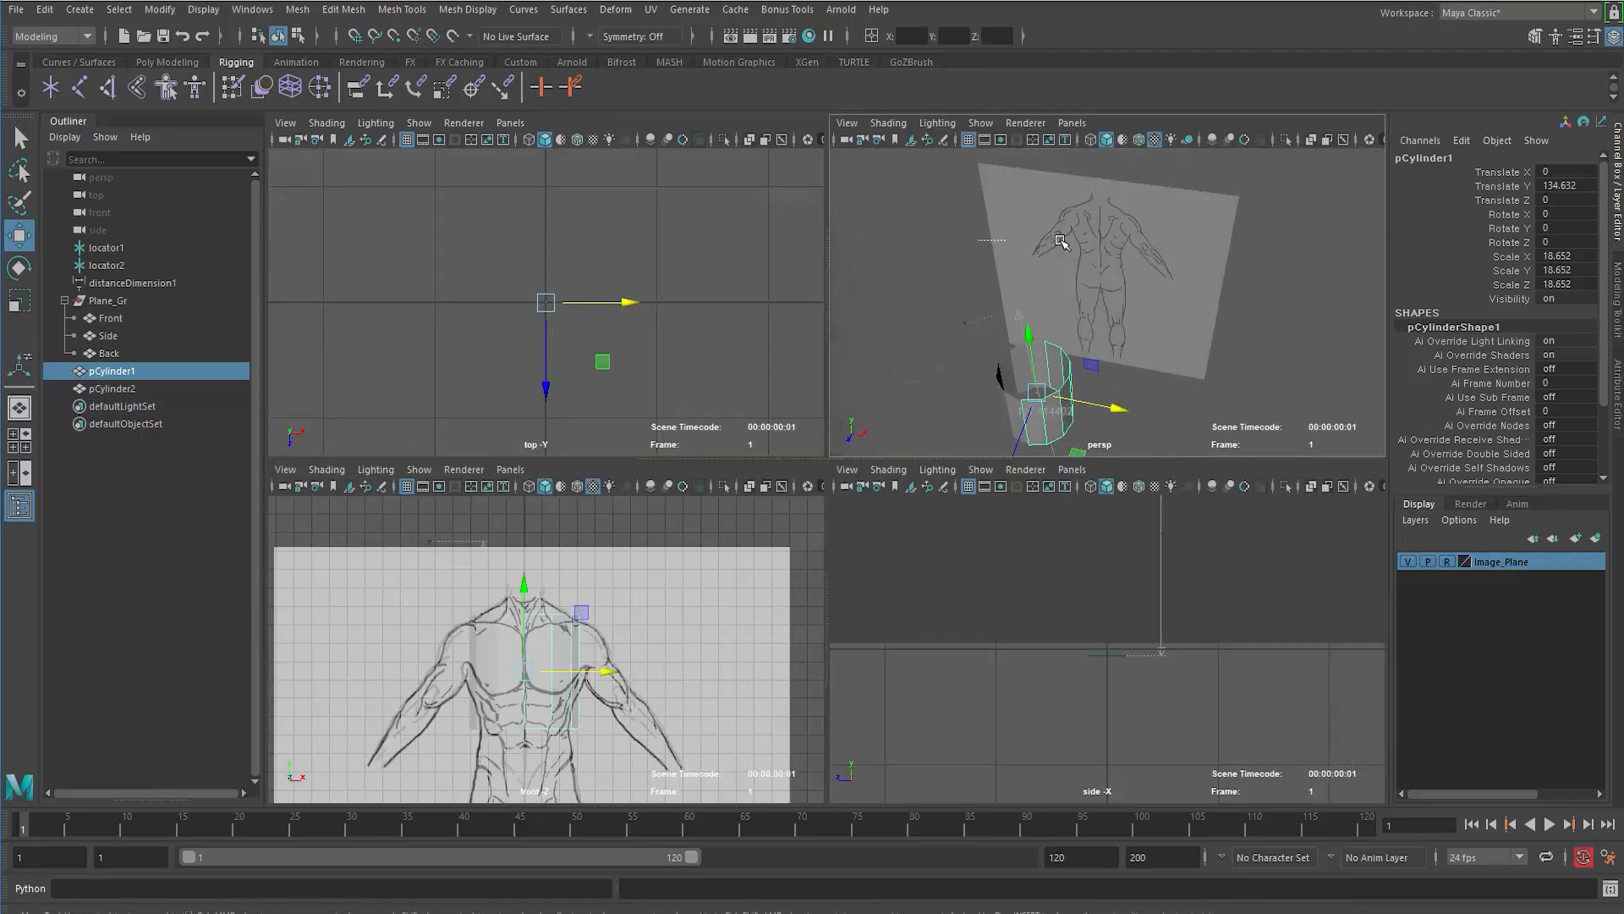
pyautogui.click(1094, 243)
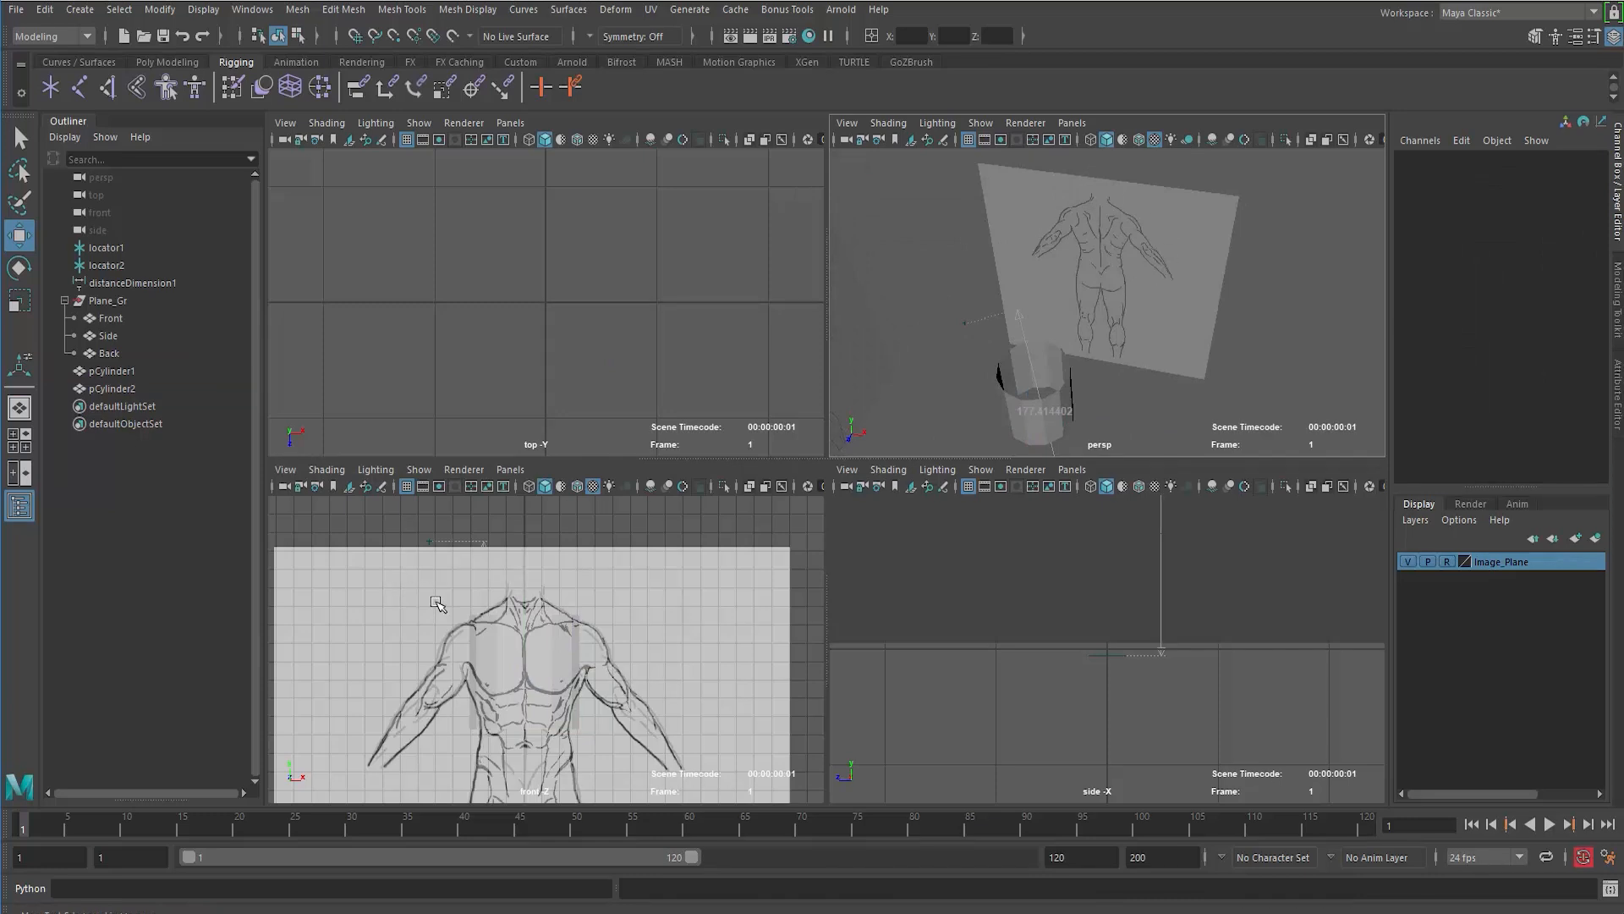
pyautogui.press('space')
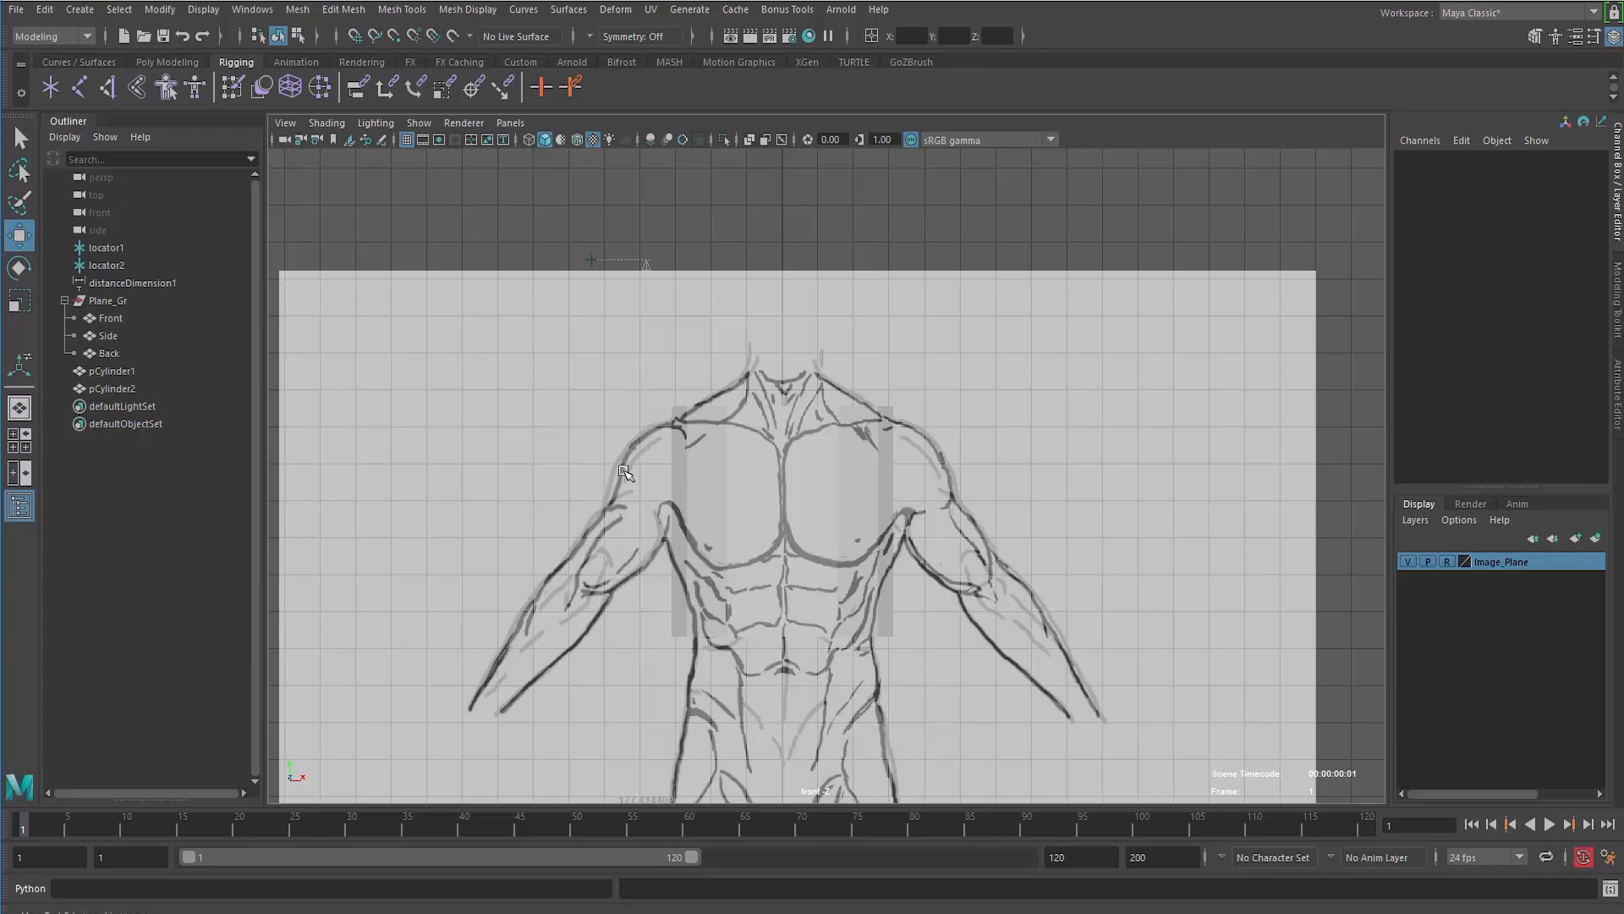
pyautogui.scroll(-5, 624, 471)
# Step: Return to the perspective view and select the original half cylinder, with the side and back references in sight
pyautogui.press('space')
pyautogui.press('space')
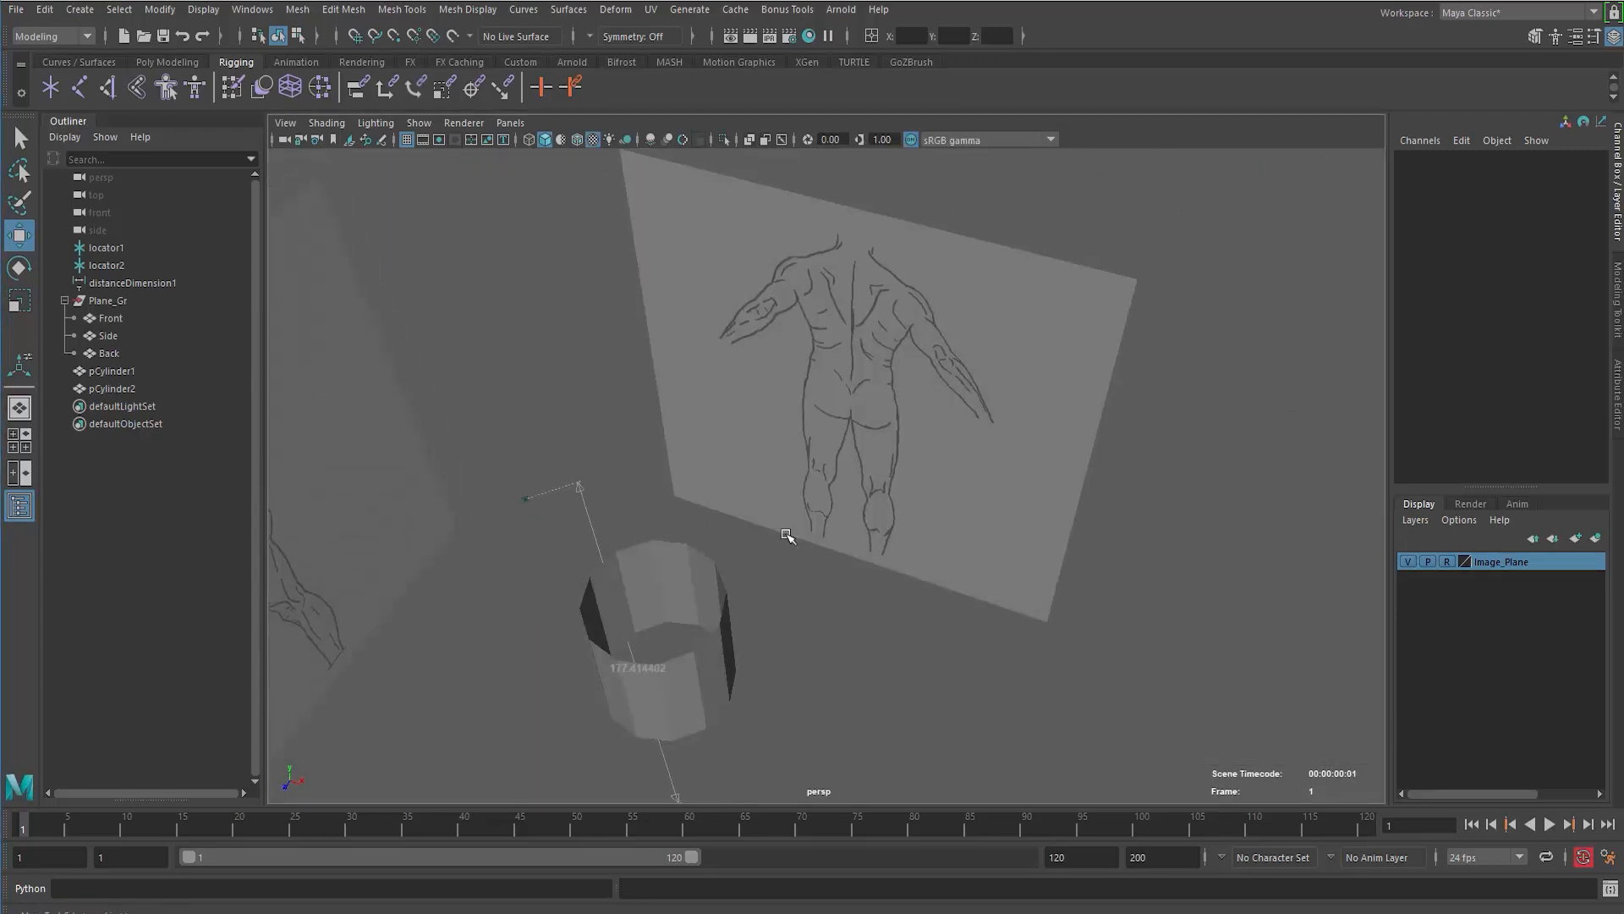
pyautogui.click(700, 643)
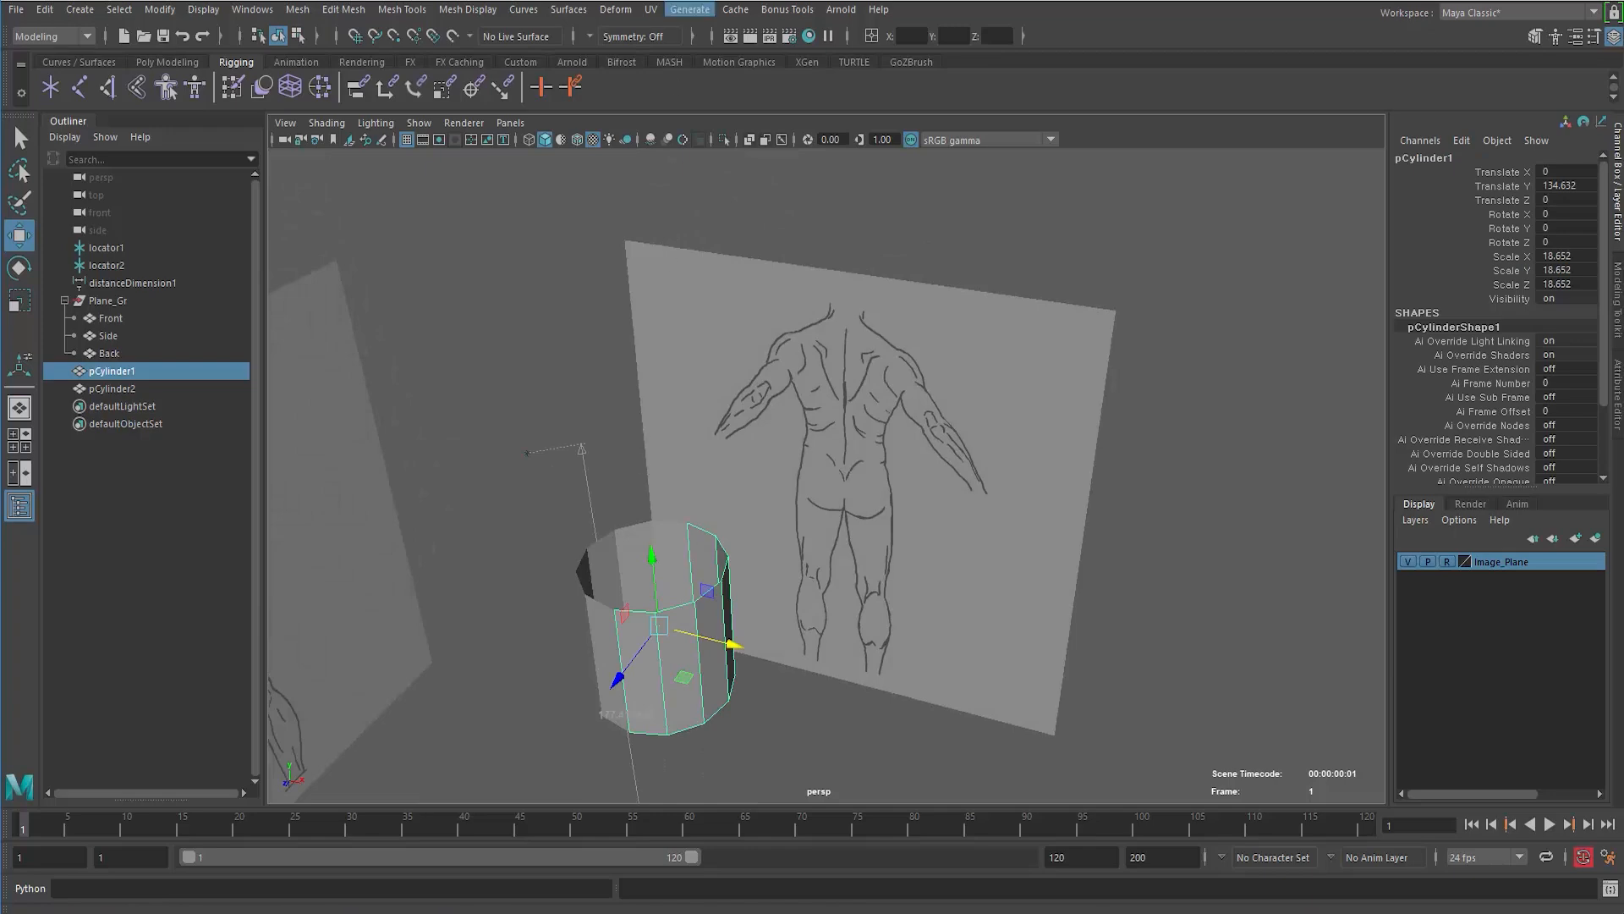
pyautogui.keyDown('alt'); pyautogui.moveTo(476, 566); pyautogui.dragTo(486, 532, button='middle'); pyautogui.keyUp('alt')
pyautogui.keyDown('alt'); pyautogui.moveTo(486, 531); pyautogui.dragTo(435, 444); pyautogui.keyUp('alt')
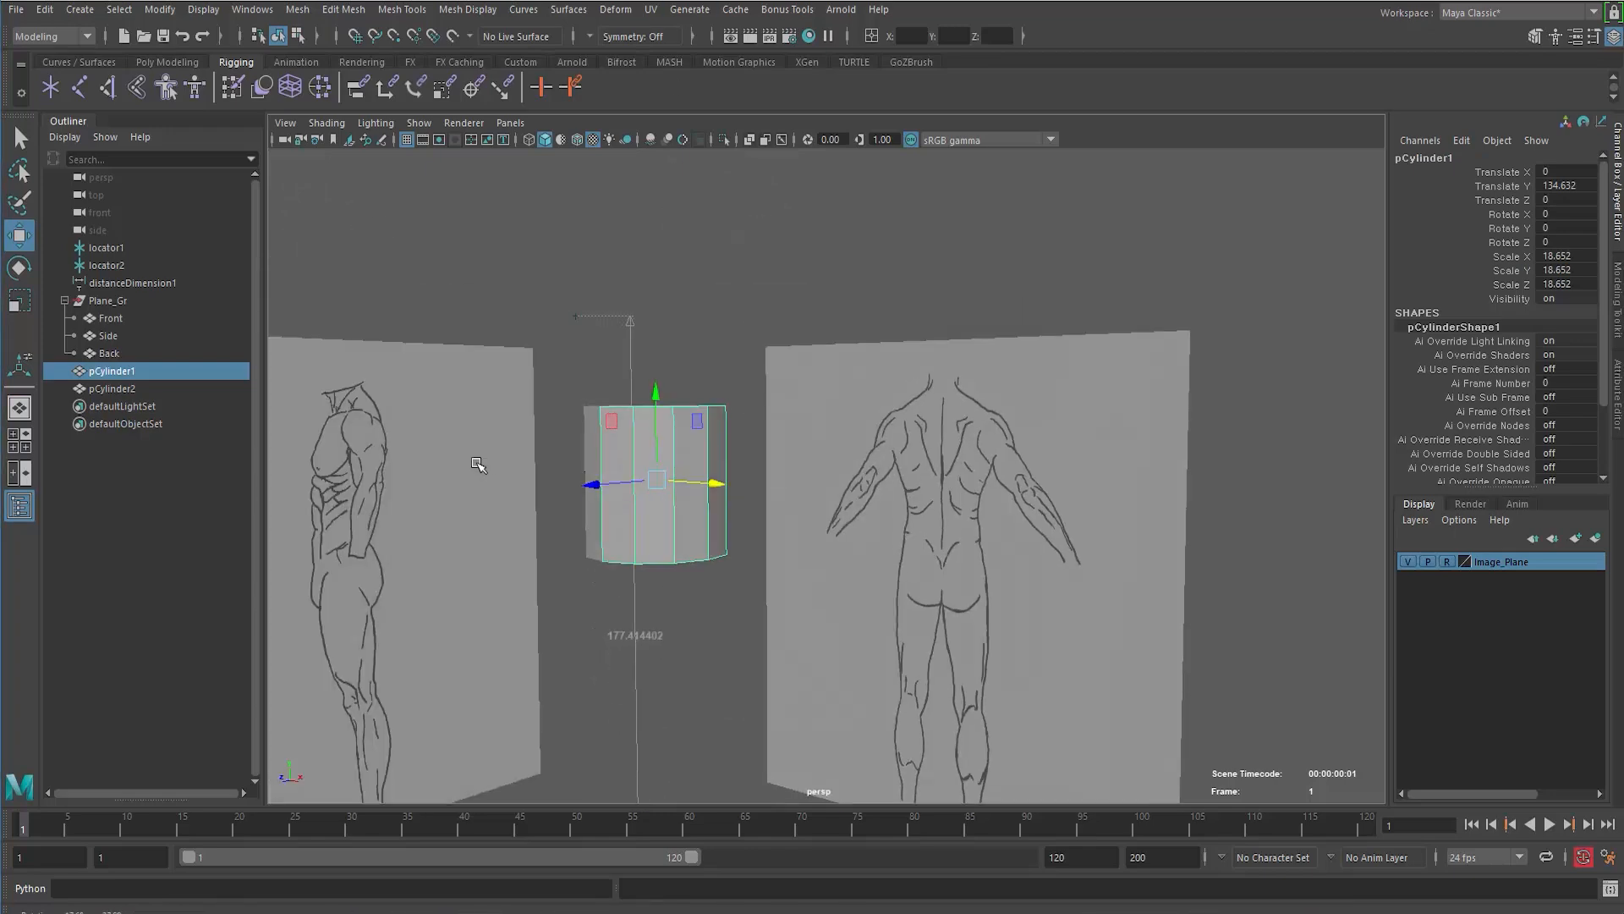
# Step: In the front view, select the bottom ring of vertices on the original half cylinder and lower it to the hips
pyautogui.keyDown('alt'); pyautogui.moveTo(435, 444); pyautogui.dragTo(443, 411, button='middle'); pyautogui.keyUp('alt')
pyautogui.press('space')
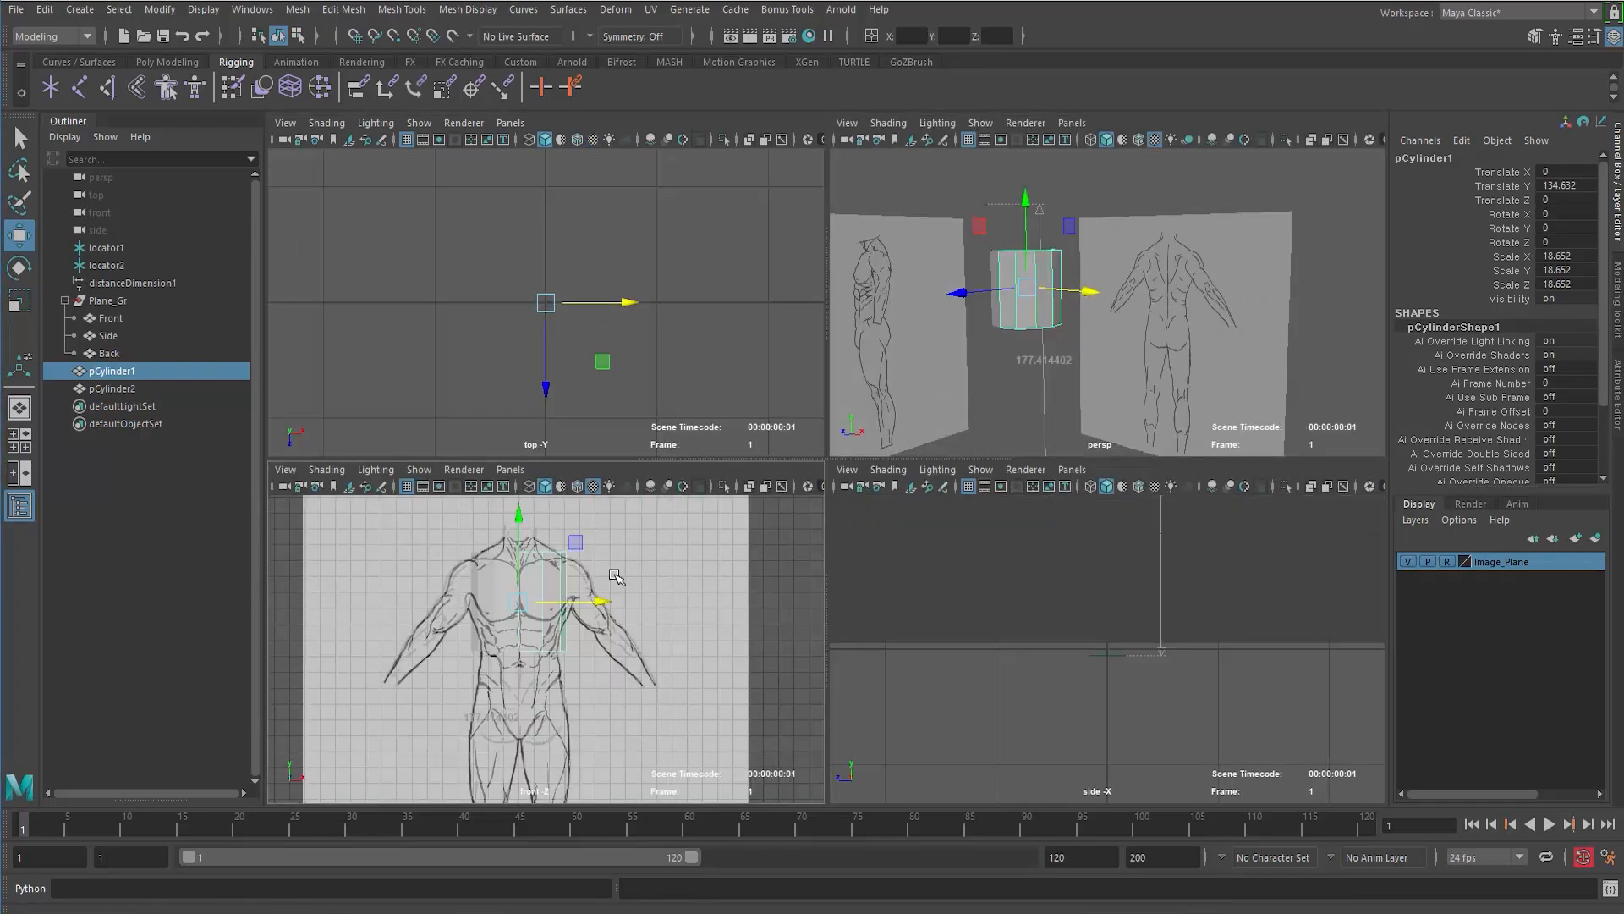
pyautogui.press('space')
pyautogui.keyDown('alt'); pyautogui.moveTo(761, 582); pyautogui.dragTo(939, 575, button='right'); pyautogui.keyUp('alt')
pyautogui.rightClick(837, 425)
pyautogui.moveTo(838, 426); pyautogui.dragTo(748, 406, button='right')
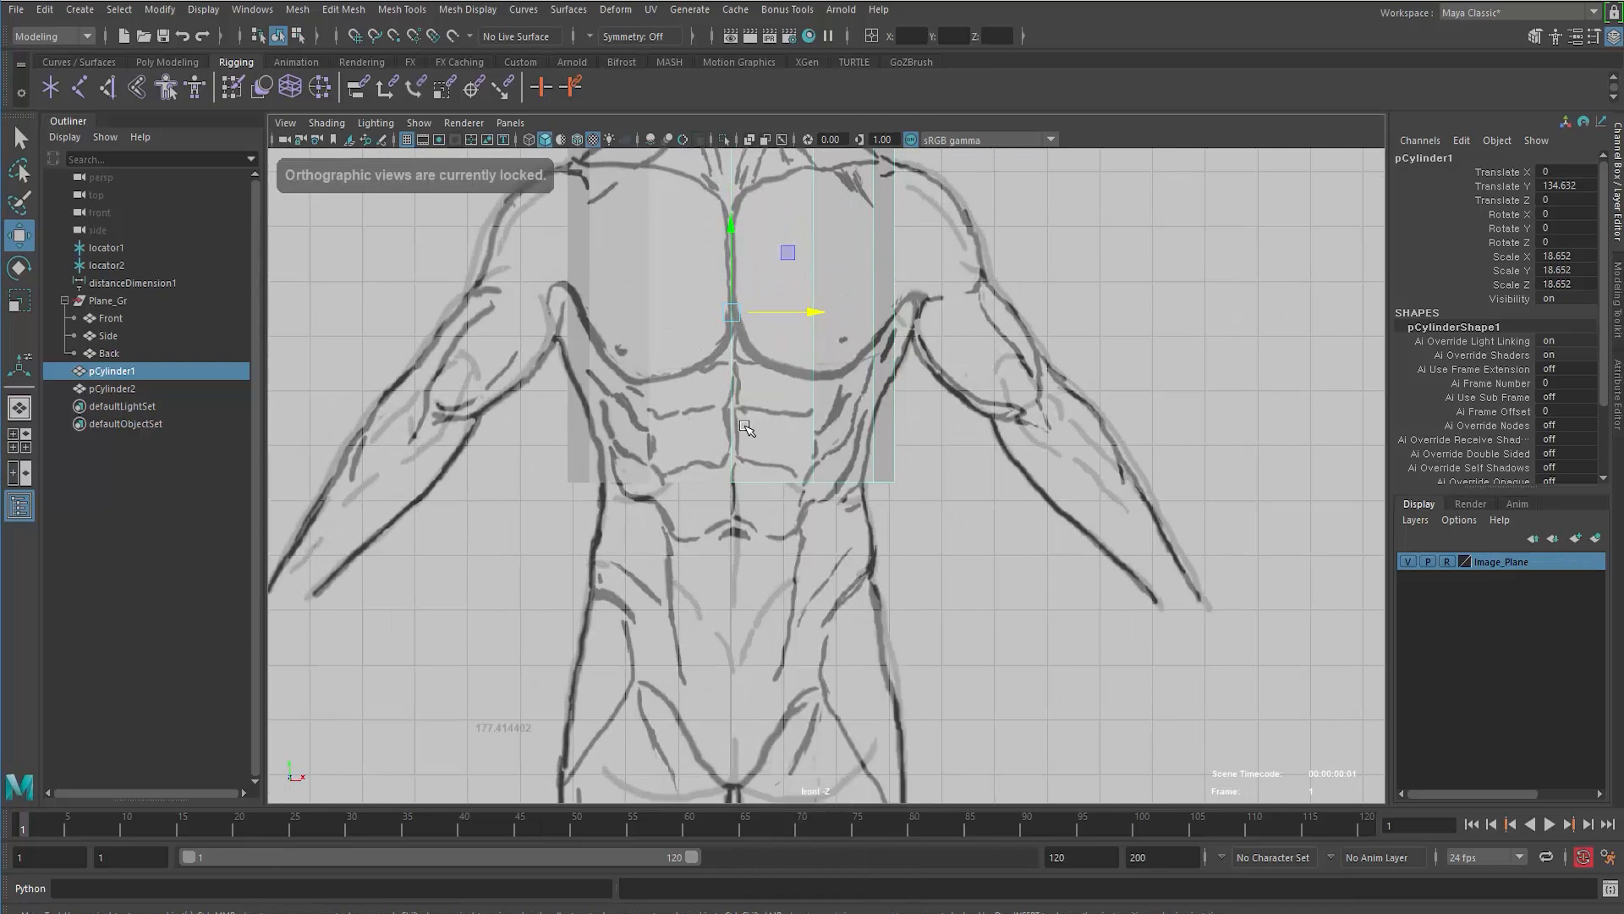
pyautogui.moveTo(981, 572); pyautogui.dragTo(533, 448)
pyautogui.moveTo(815, 406); pyautogui.dragTo(815, 616)
pyautogui.keyDown('alt'); pyautogui.moveTo(816, 616); pyautogui.dragTo(802, 514, button='middle'); pyautogui.keyUp('alt')
pyautogui.moveTo(802, 514)
pyautogui.mouseDown()
pyautogui.moveTo(798, 475)
pyautogui.moveTo(787, 506)
pyautogui.mouseUp()
pyautogui.keyDown('alt'); pyautogui.moveTo(771, 557); pyautogui.dragTo(744, 593, button='middle'); pyautogui.keyUp('alt')
pyautogui.keyDown('alt'); pyautogui.moveTo(744, 592); pyautogui.dragTo(758, 635, button='right'); pyautogui.keyUp('alt')
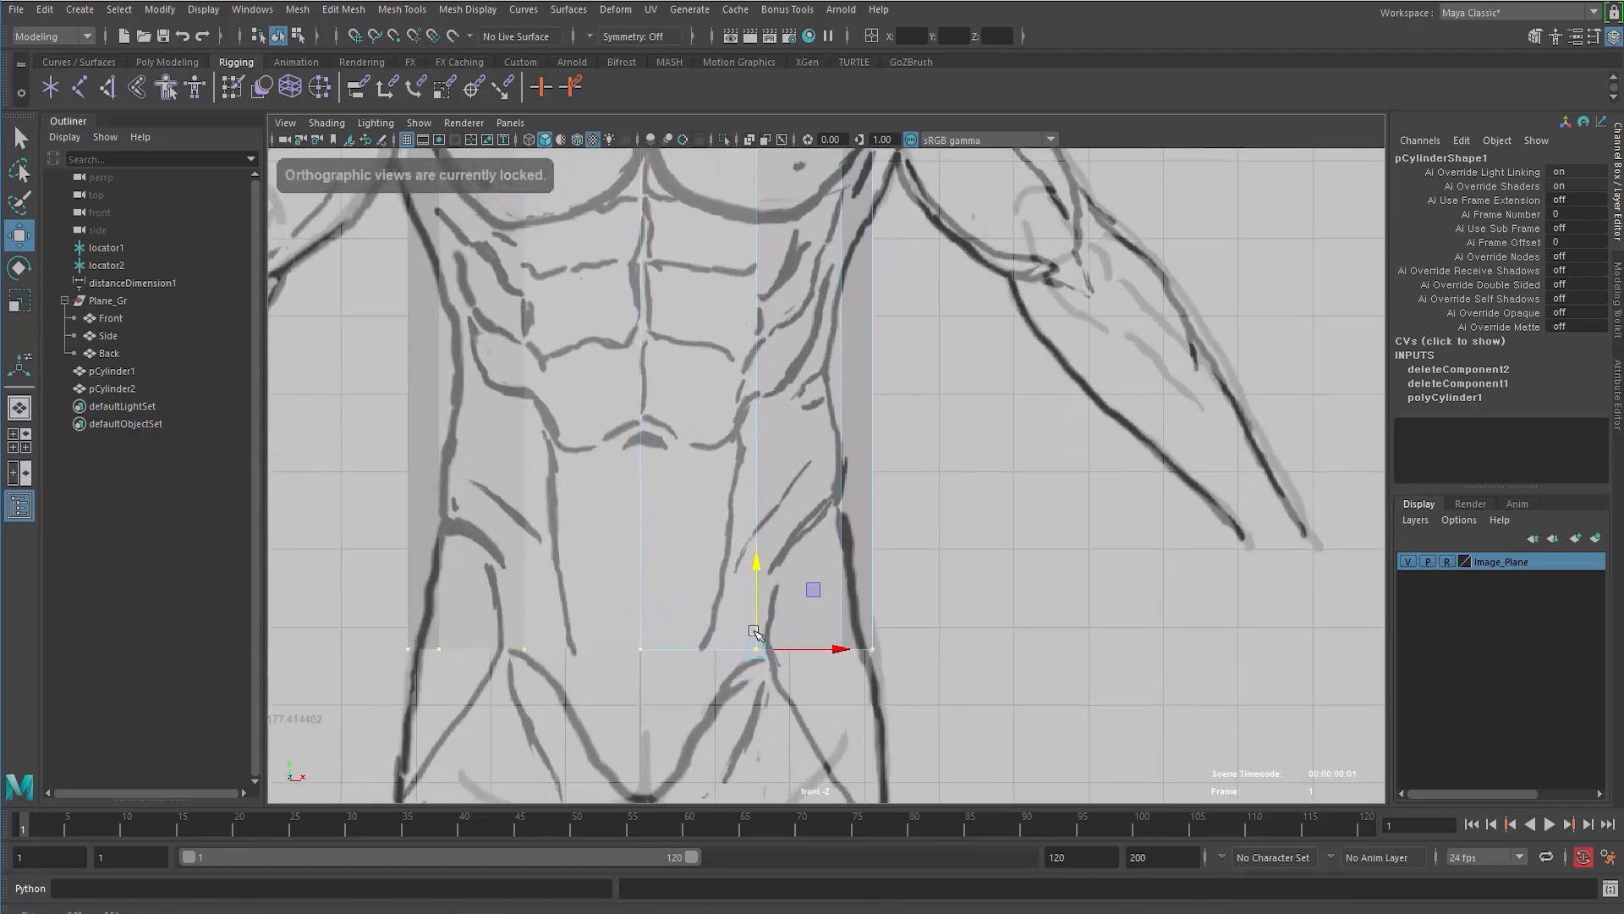
# Step: Select the half cylinder's top ring of vertices and lower it to the shoulder line of the front drawing
pyautogui.keyDown('alt'); pyautogui.moveTo(661, 254); pyautogui.dragTo(718, 626, button='middle'); pyautogui.keyUp('alt')
pyautogui.keyDown('alt'); pyautogui.moveTo(719, 627); pyautogui.dragTo(692, 513, button='right'); pyautogui.keyUp('alt')
pyautogui.moveTo(1088, 367); pyautogui.dragTo(1089, 369)
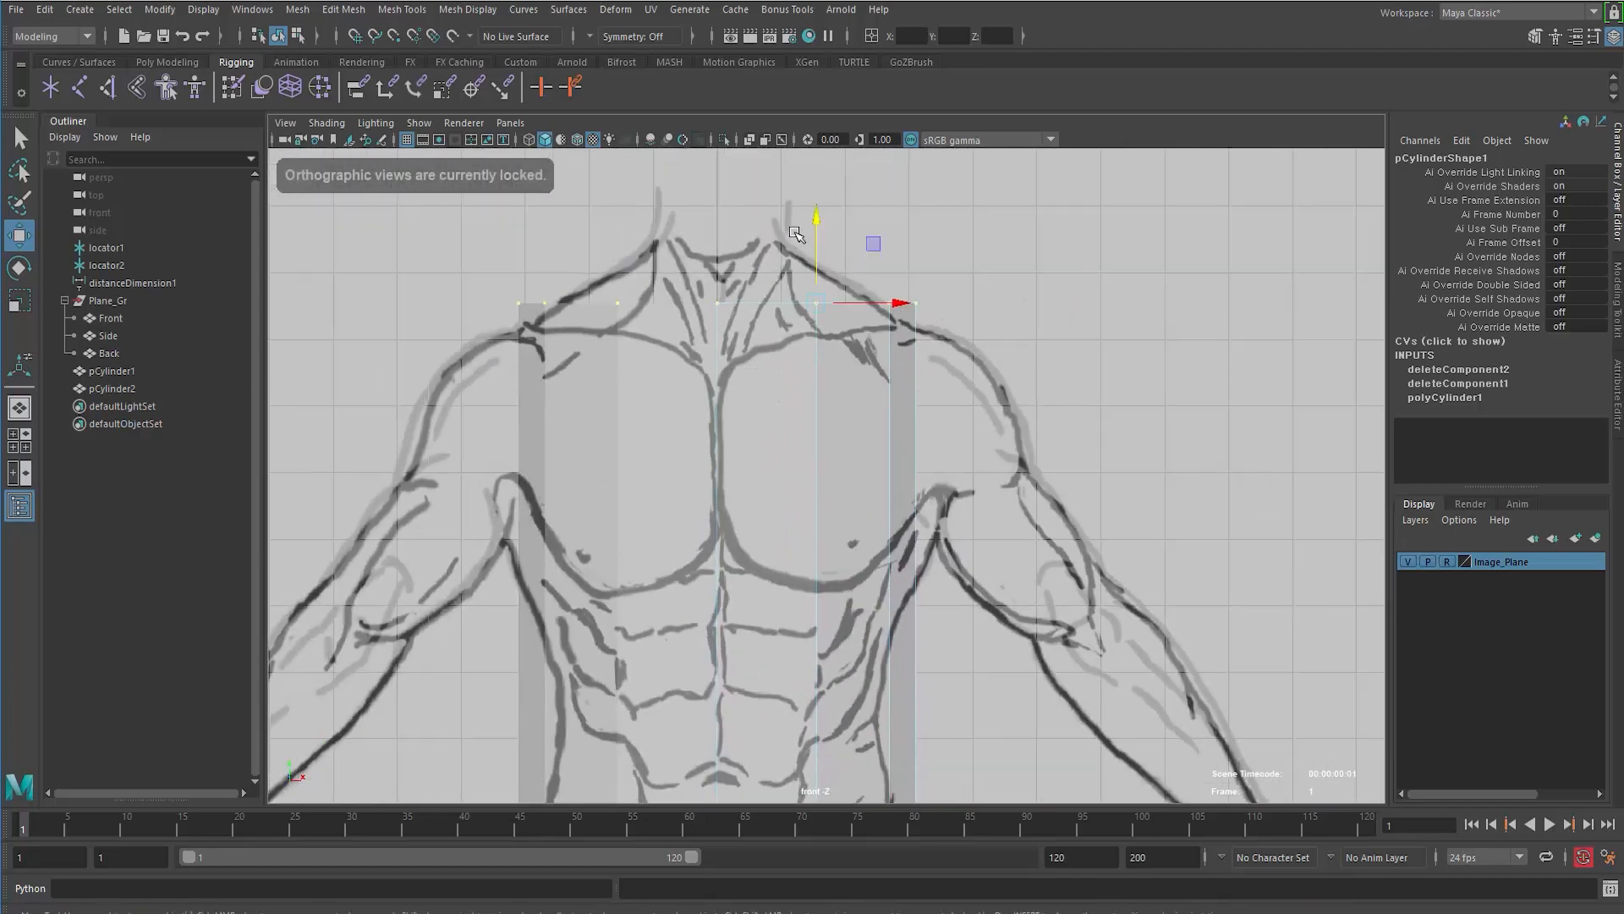
pyautogui.moveTo(811, 213); pyautogui.dragTo(810, 238)
pyautogui.keyDown('alt'); pyautogui.moveTo(735, 530); pyautogui.dragTo(731, 444, button='middle'); pyautogui.keyUp('alt')
# Step: Examine the lengthened half cylinder against the Side reference plane in the side view with textured shading
pyautogui.press('space')
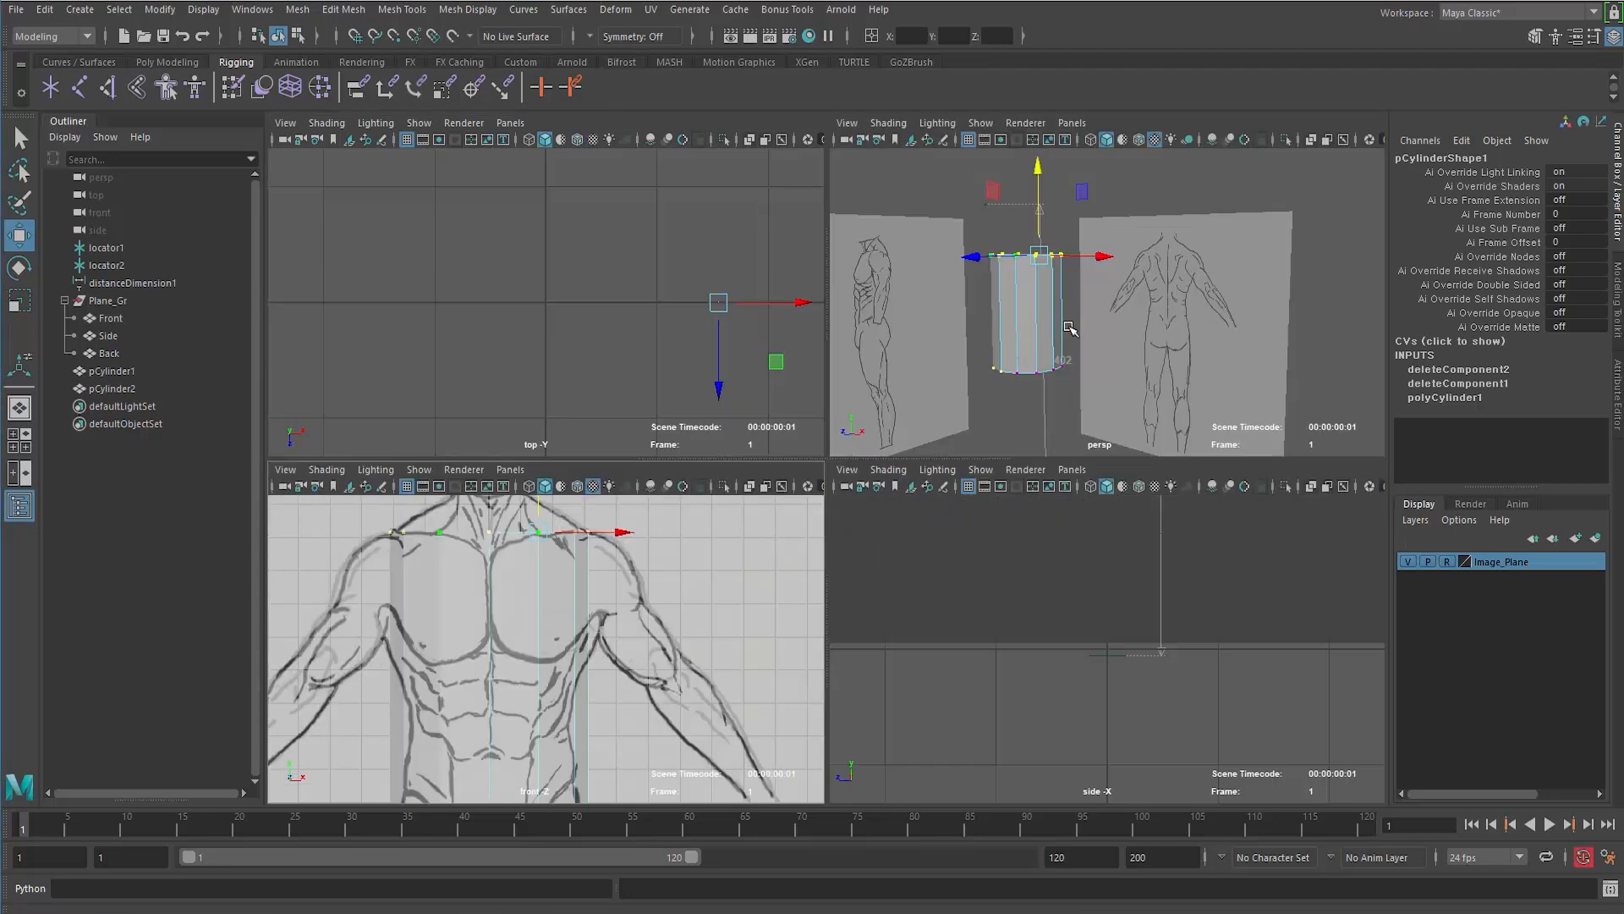
pyautogui.press('space')
pyautogui.keyDown('alt'); pyautogui.moveTo(895, 591); pyautogui.dragTo(694, 556, button='right'); pyautogui.keyUp('alt')
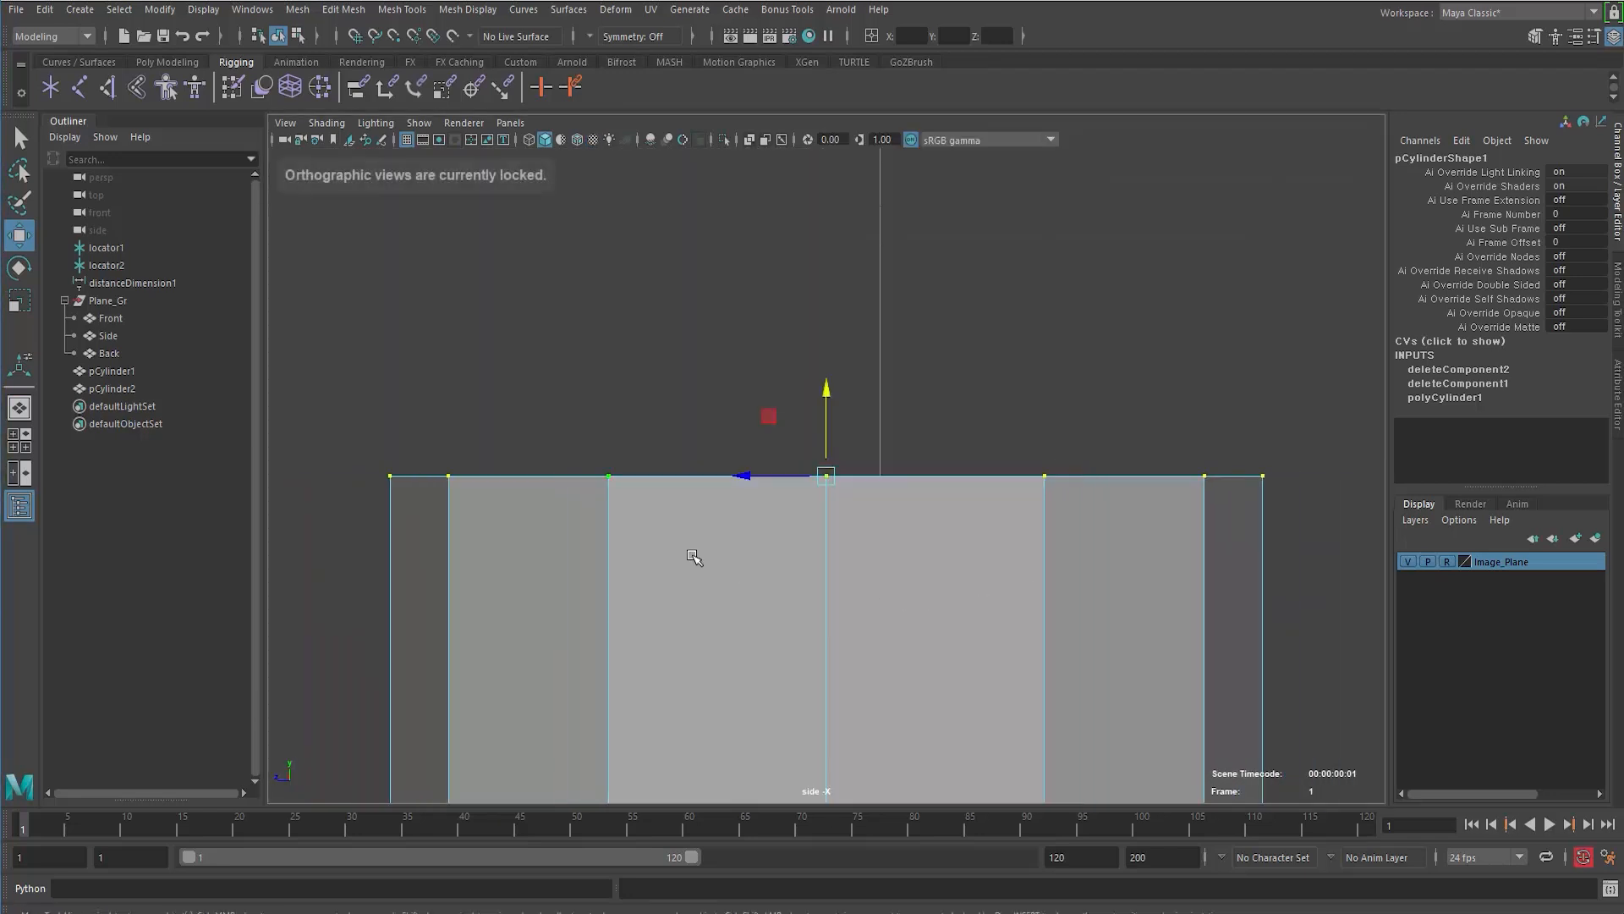
pyautogui.press('6')
pyautogui.keyDown('alt'); pyautogui.moveTo(870, 562); pyautogui.dragTo(399, 431, button='right'); pyautogui.keyUp('alt')
pyautogui.moveTo(989, 580)
pyautogui.keyDown('alt'); pyautogui.mouseDown(button='right')
pyautogui.moveTo(413, 495)
pyautogui.moveTo(342, 499)
pyautogui.mouseUp(button='right'); pyautogui.keyUp('alt')
pyautogui.keyDown('alt'); pyautogui.moveTo(688, 751); pyautogui.dragTo(652, 515, button='middle'); pyautogui.keyUp('alt')
pyautogui.keyDown('alt'); pyautogui.moveTo(652, 514); pyautogui.dragTo(508, 465, button='right'); pyautogui.keyUp('alt')
pyautogui.click(508, 464)
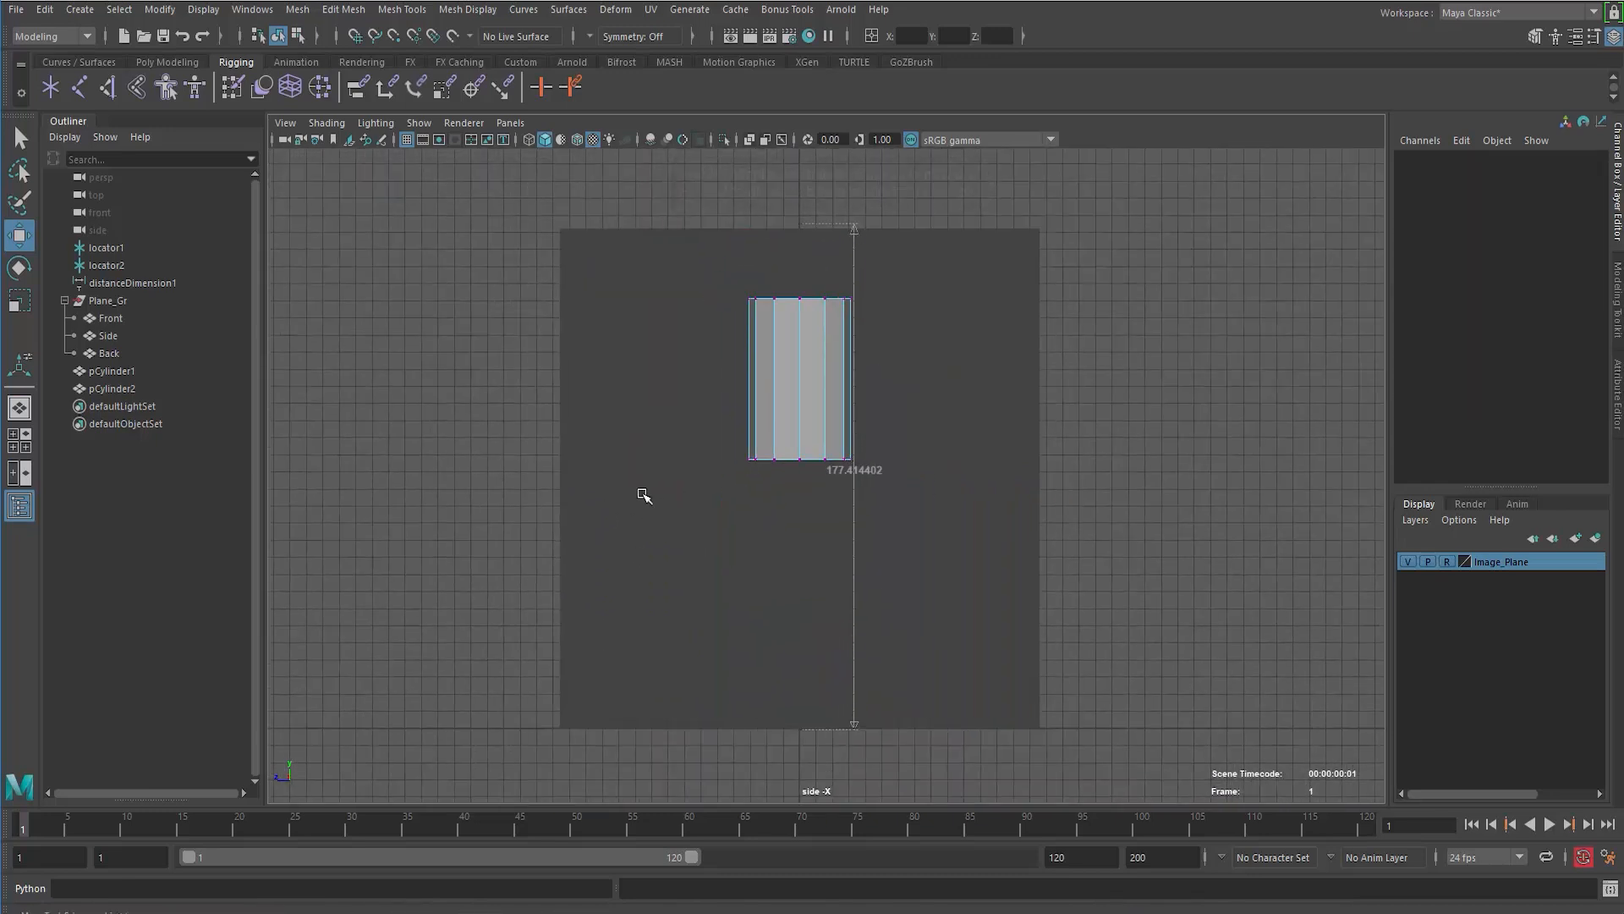
# Step: Return to object selection, unlock the Image_Plane layer, and select the Side plane to check which way it faces
pyautogui.press('F8')
pyautogui.press('F8')
pyautogui.moveTo(511, 506); pyautogui.dragTo(668, 515)
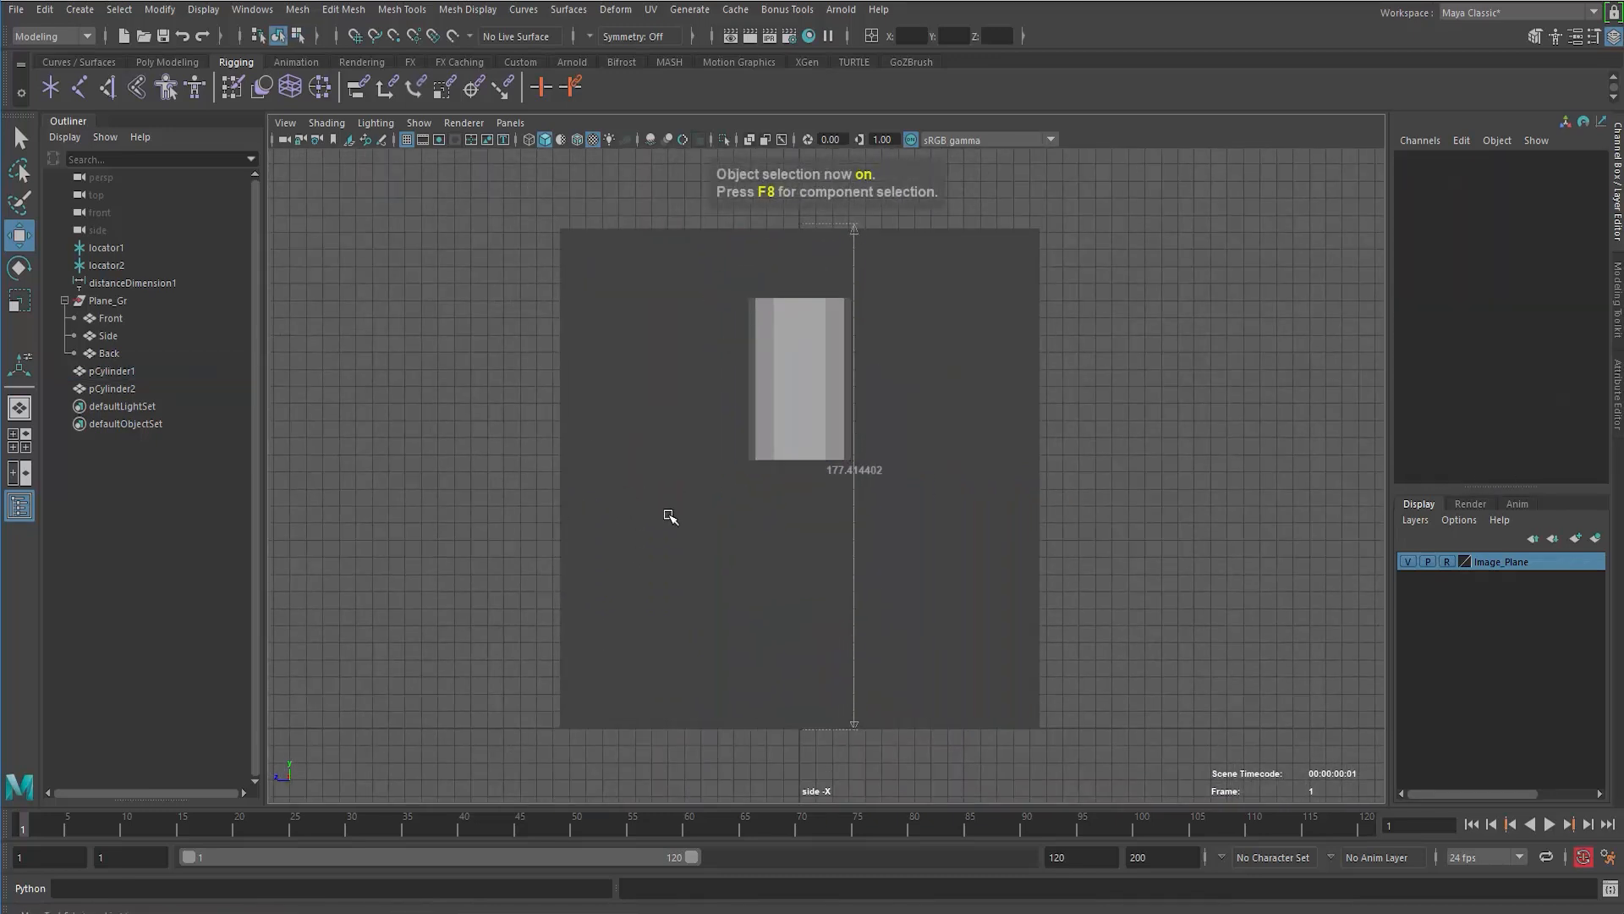
pyautogui.press('6')
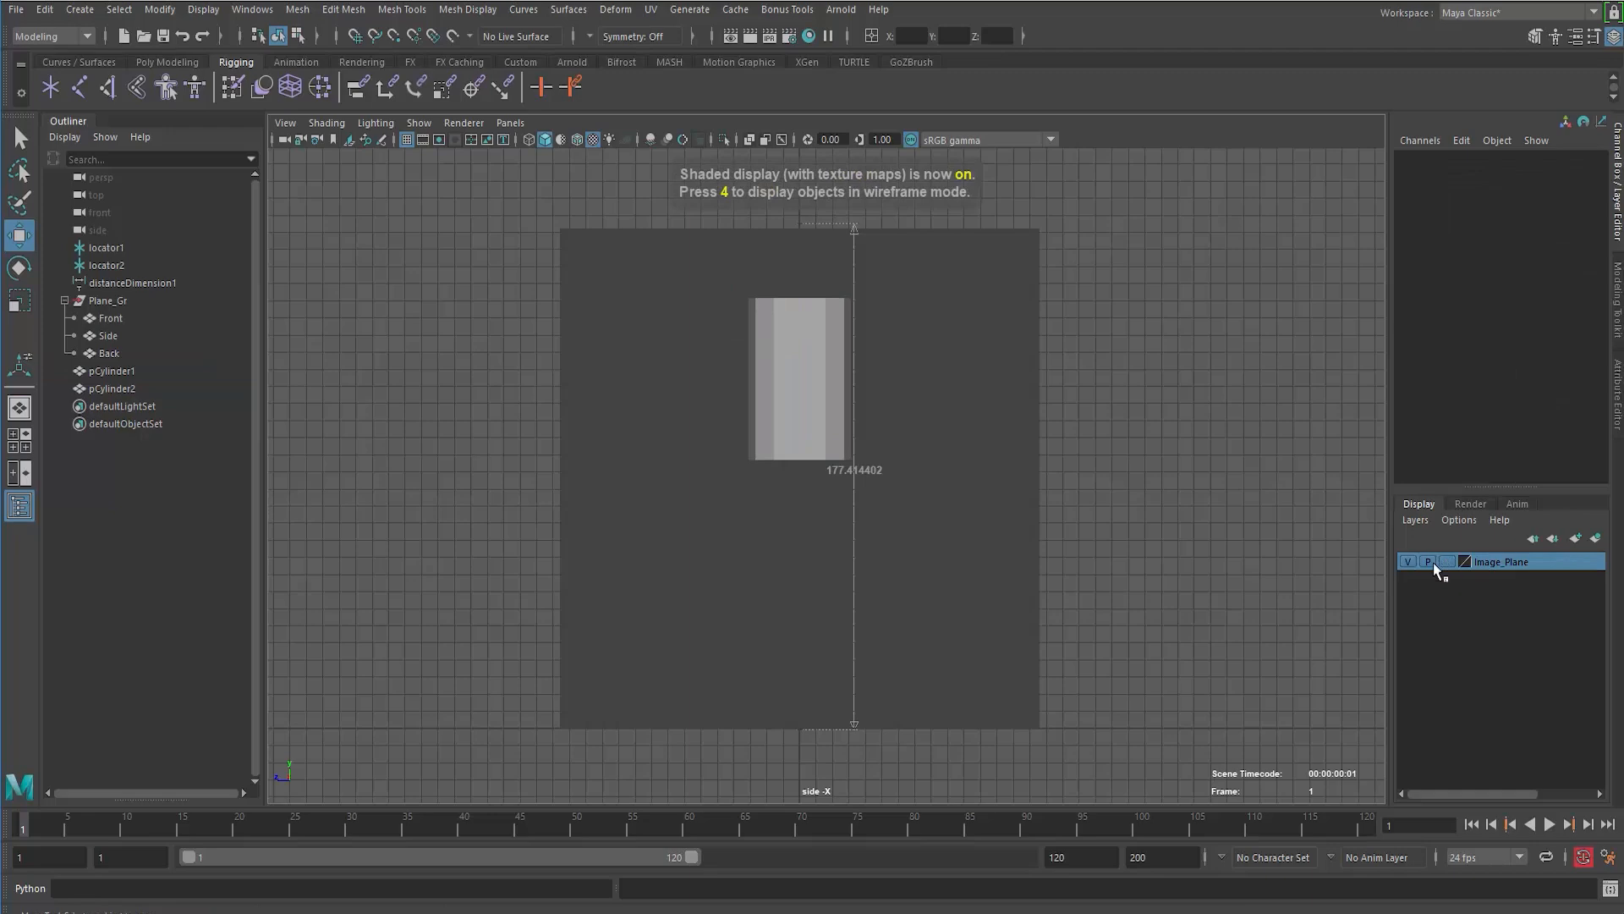
pyautogui.click(626, 562)
pyautogui.press('space')
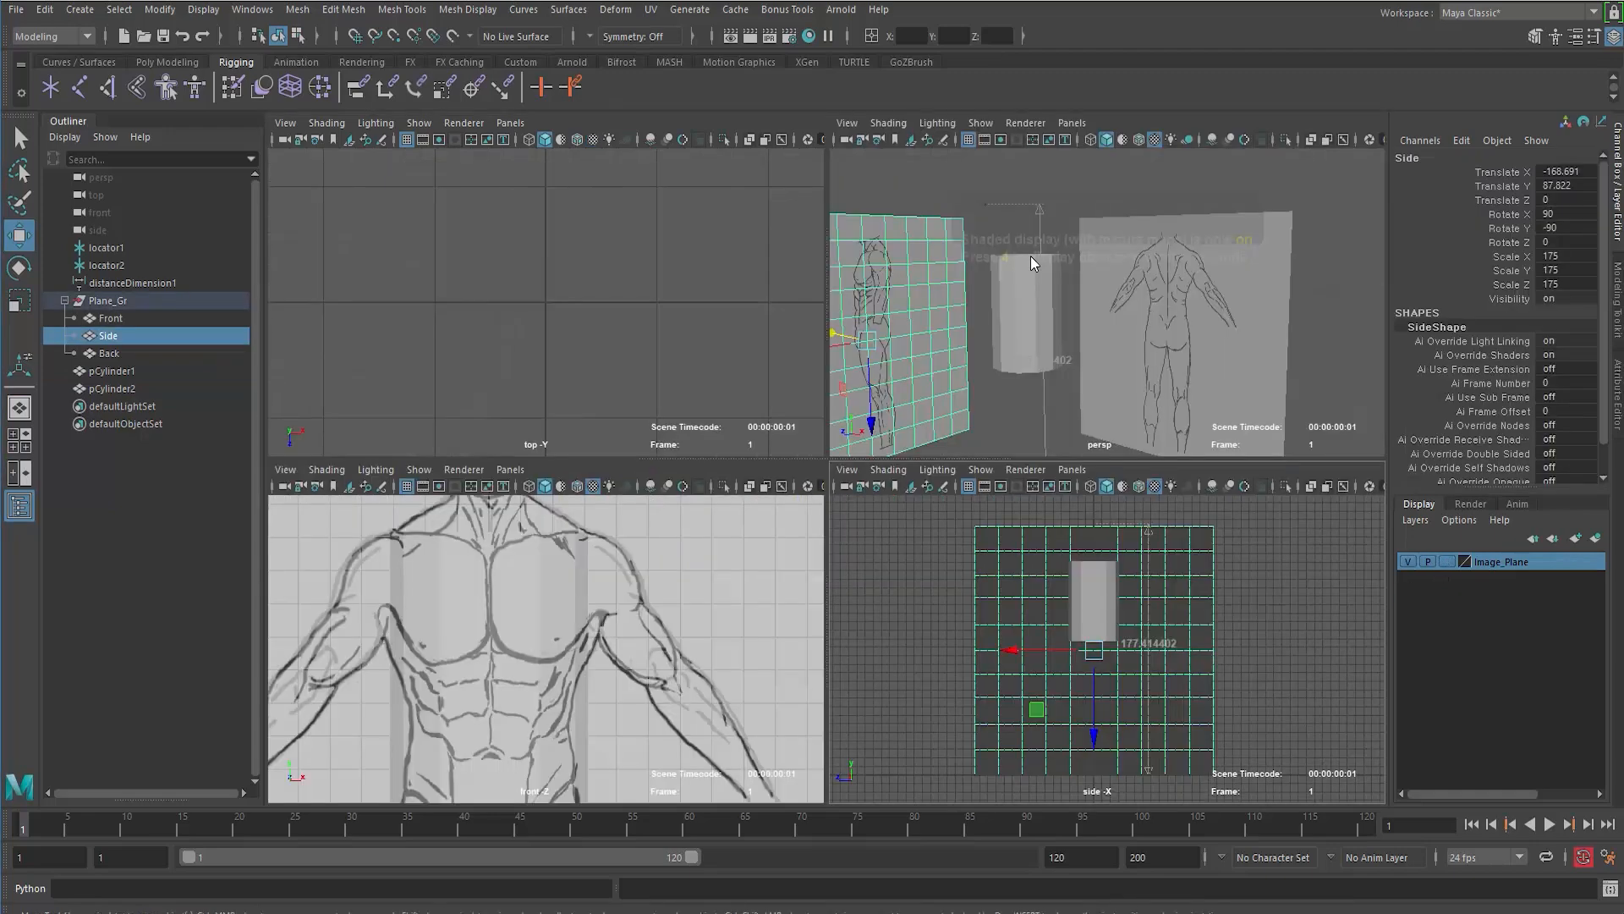
pyautogui.press('space')
pyautogui.keyDown('alt'); pyautogui.moveTo(880, 390); pyautogui.dragTo(626, 474); pyautogui.keyUp('alt')
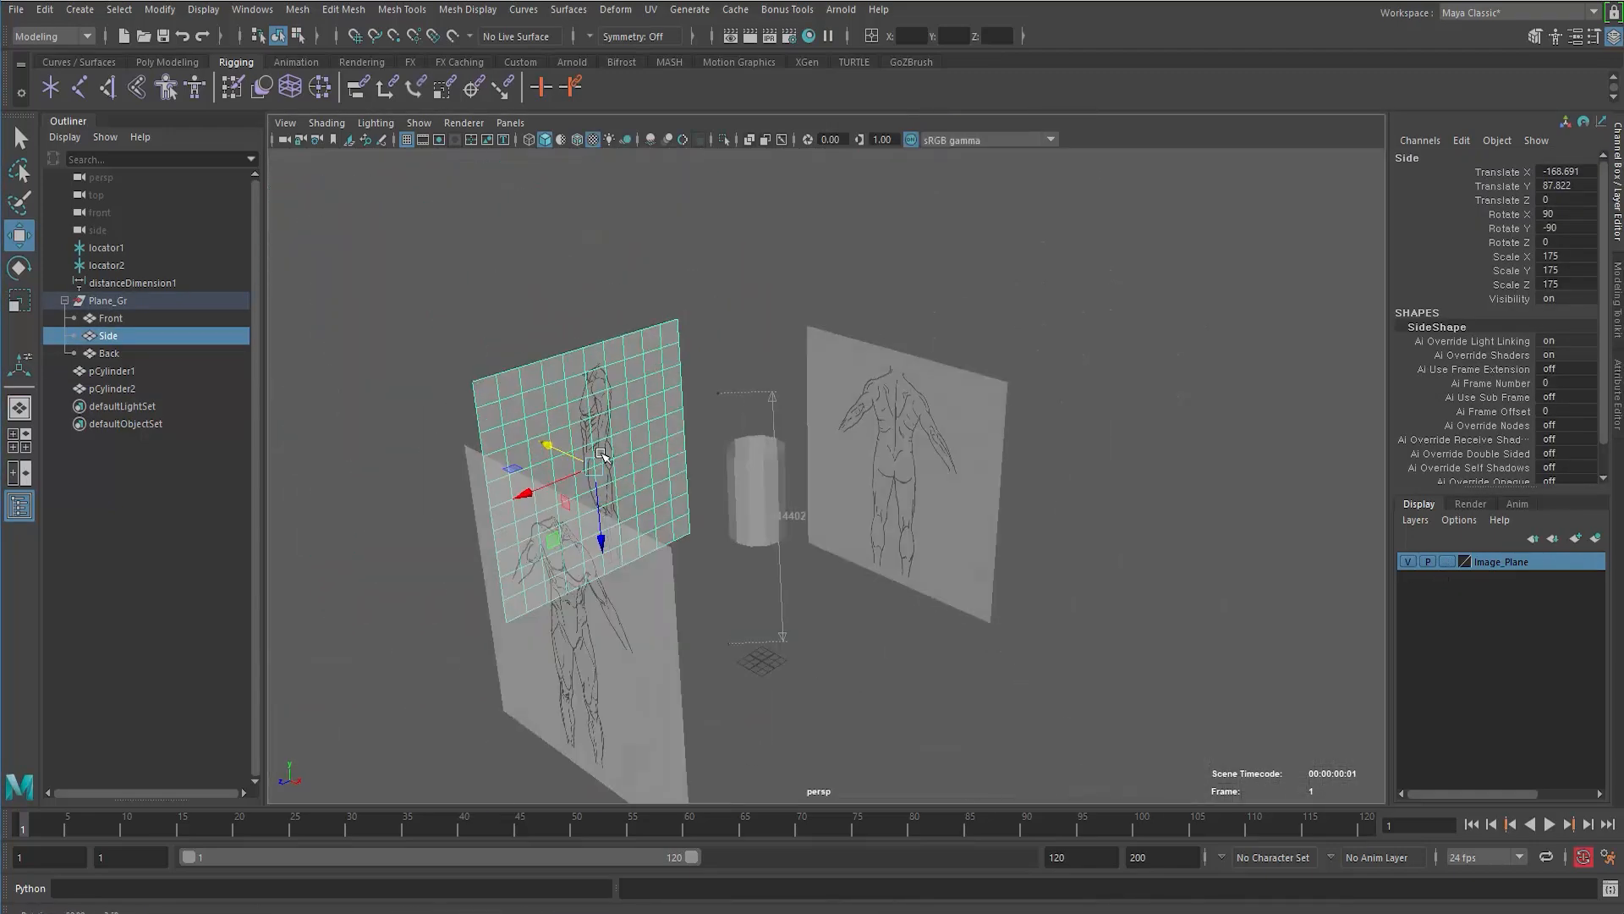
pyautogui.press('space')
pyautogui.press('space')
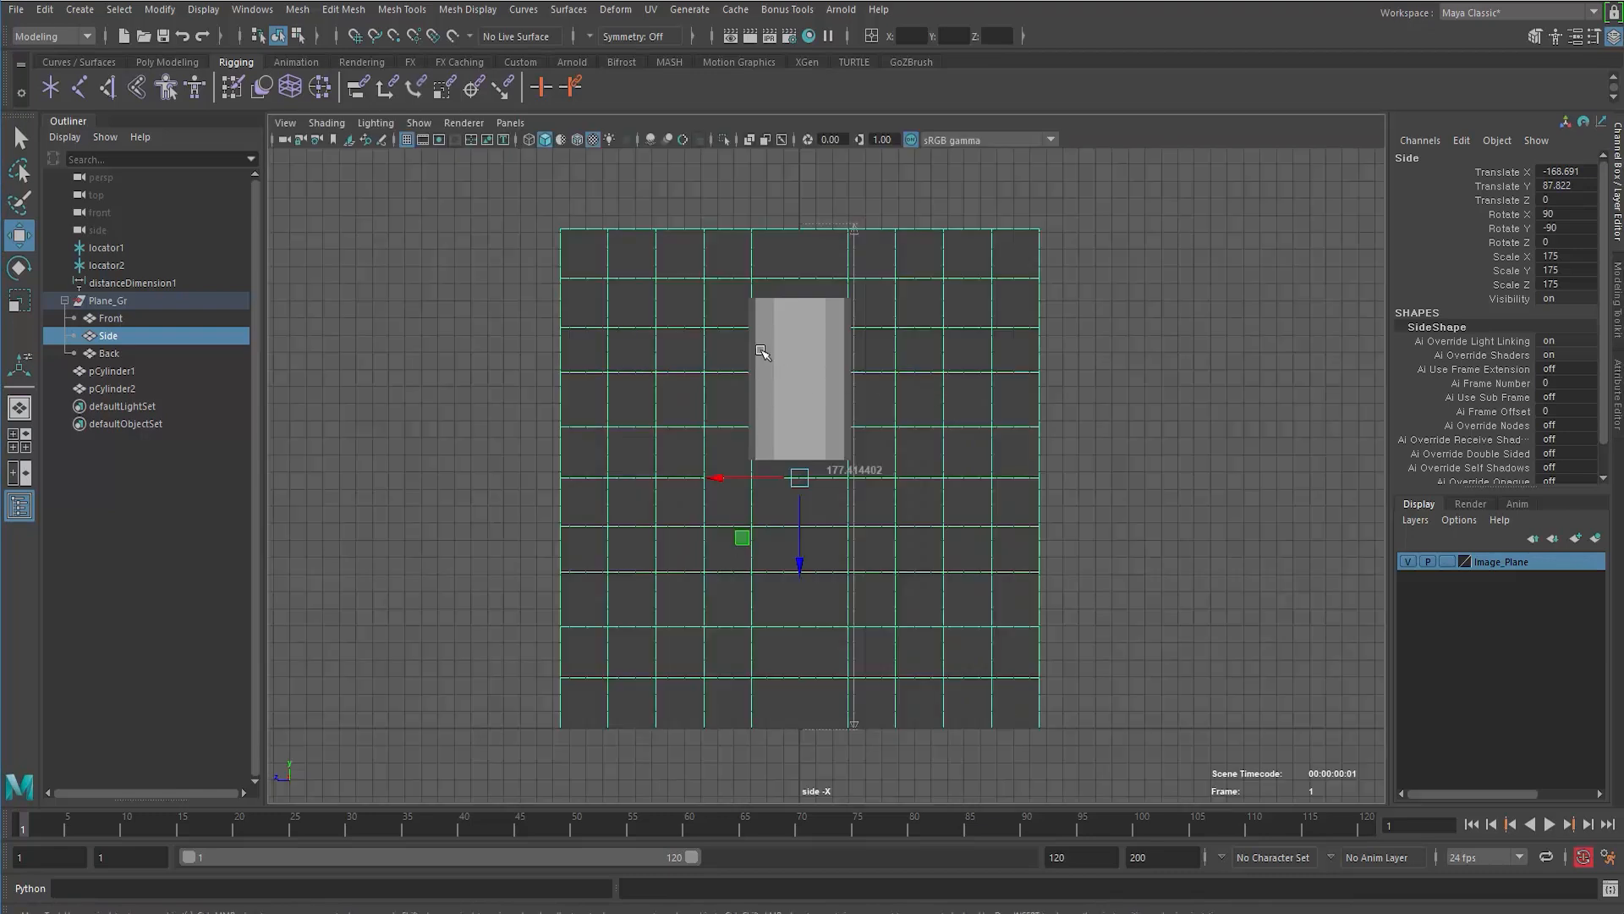
pyautogui.press('space')
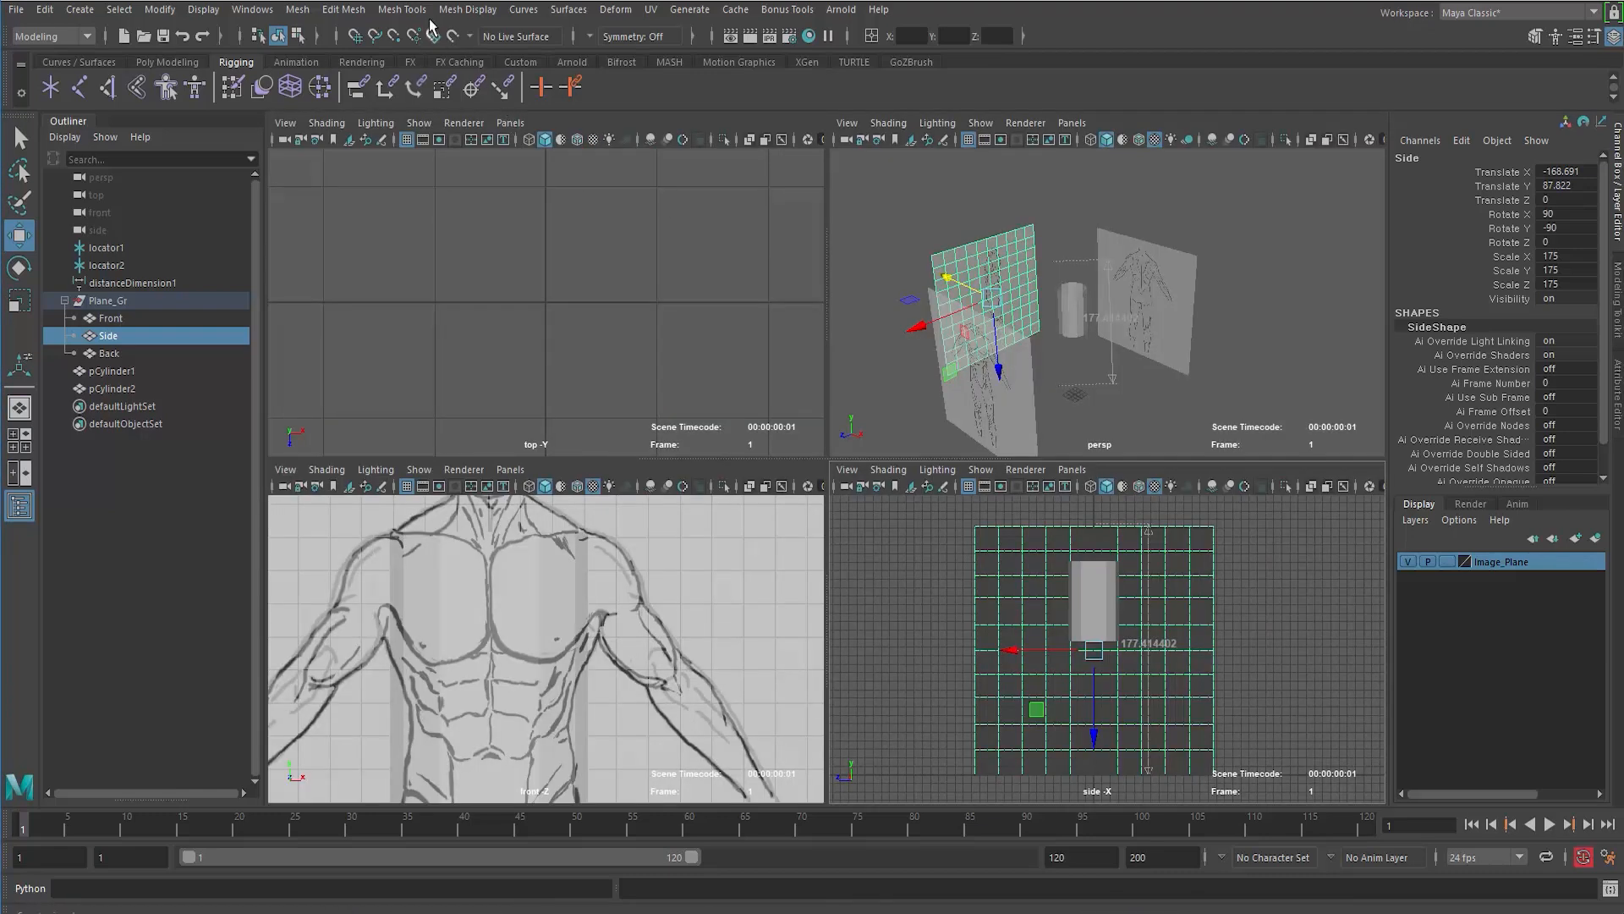
# Step: Try a Rotate Y of 90 on the Side plane and undo the change
pyautogui.click(467, 9)
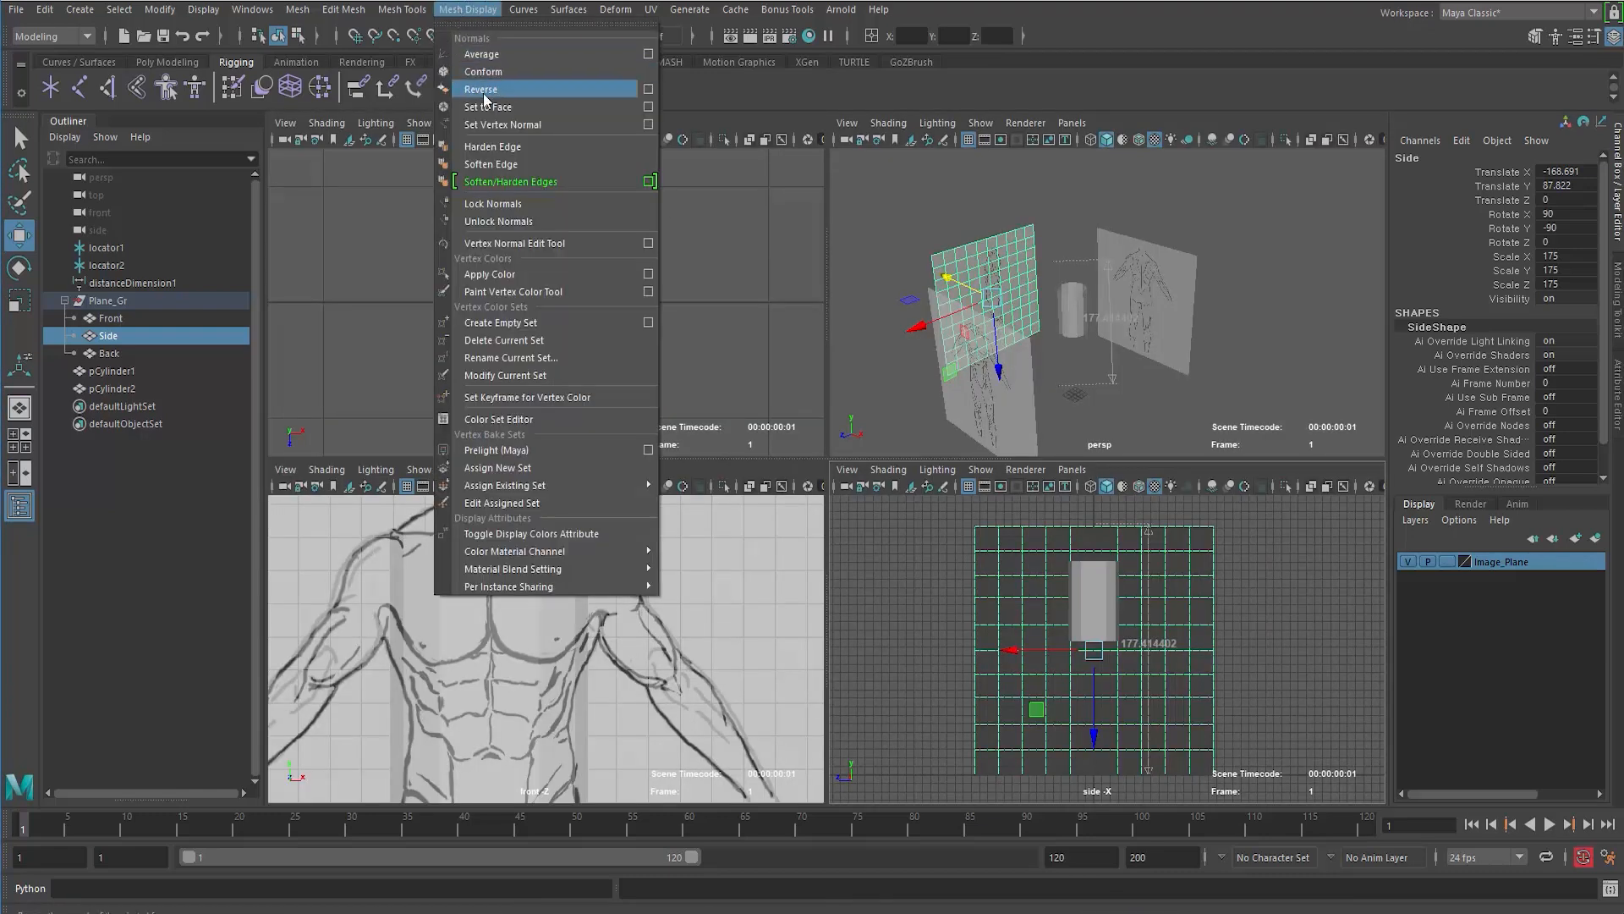
pyautogui.click(1561, 243)
pyautogui.click(1546, 229)
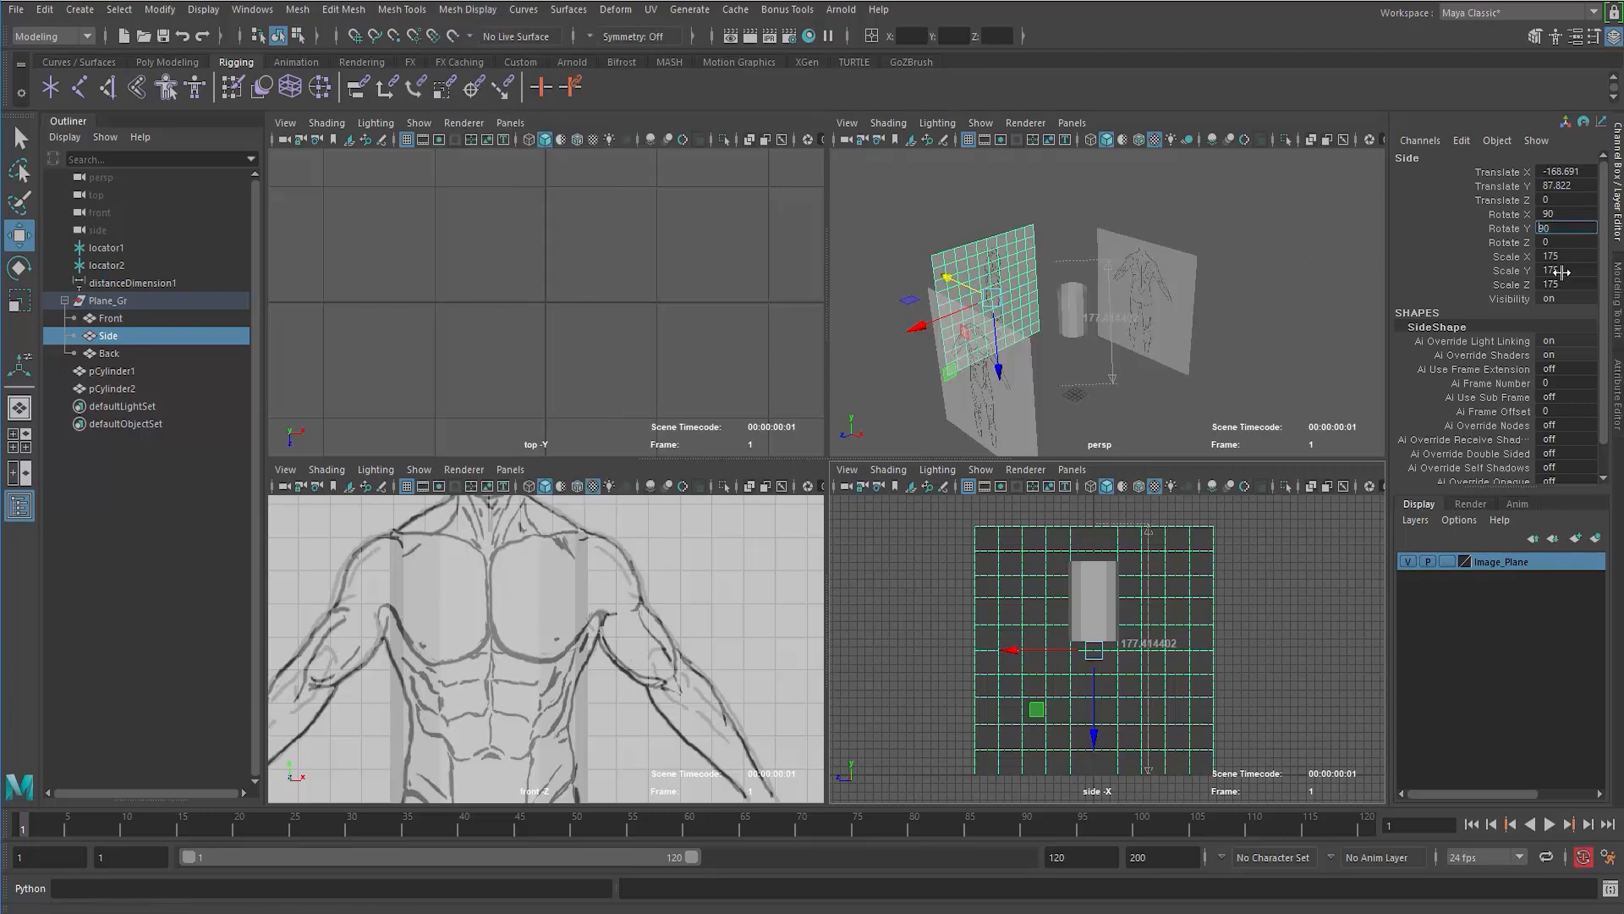
pyautogui.press('Return')
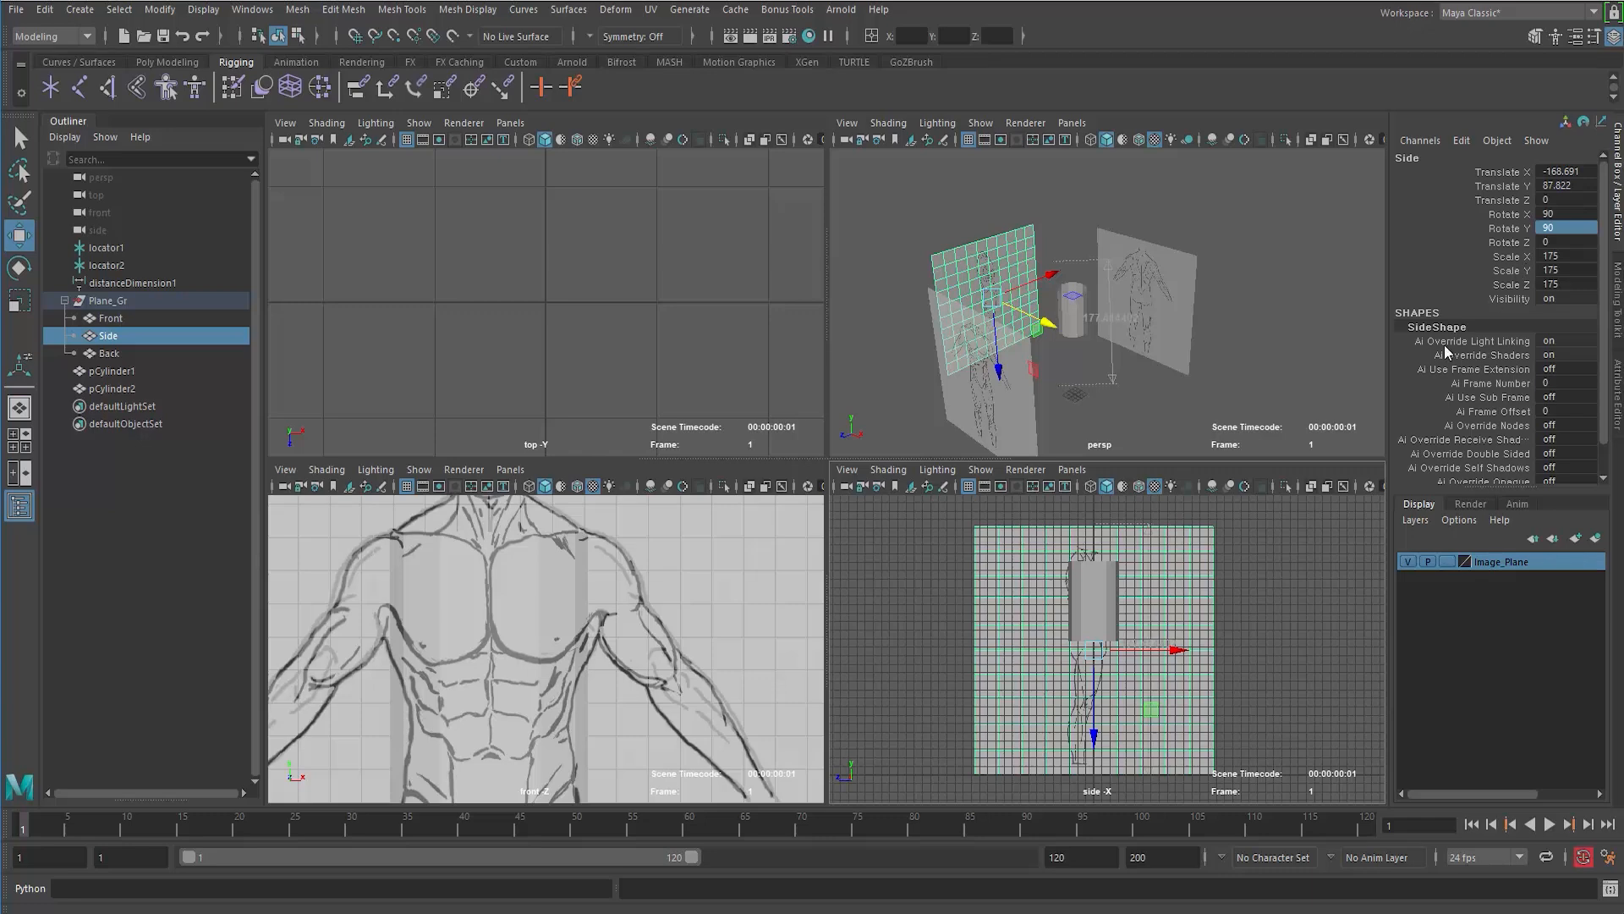
pyautogui.hotkey('ctrl', 'z')
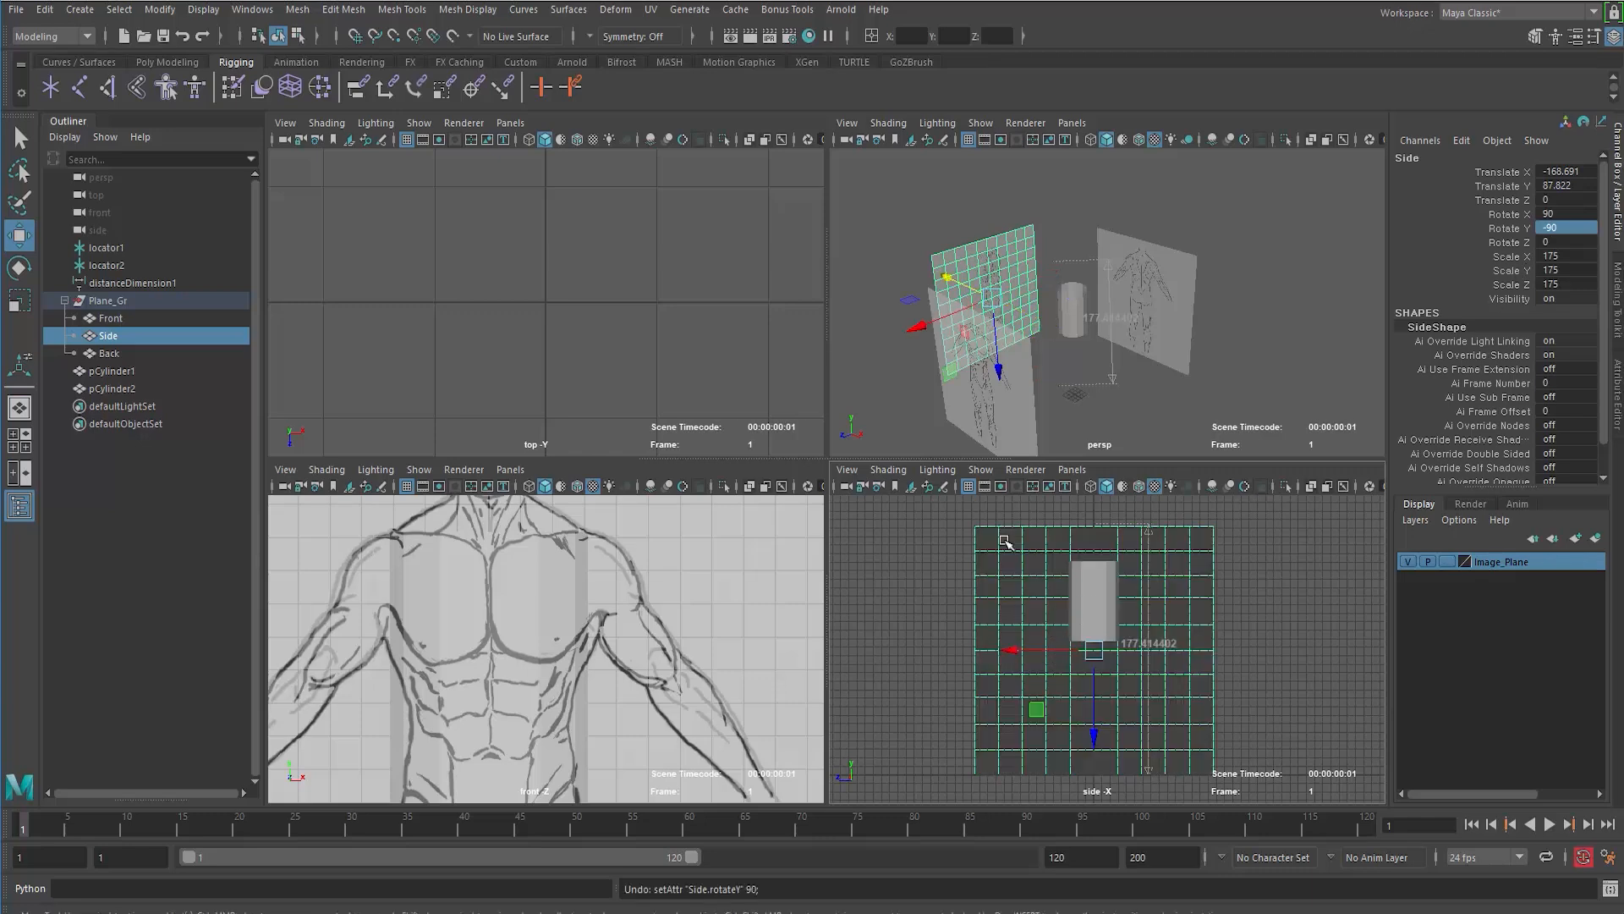
# Step: Reverse the Side plane's normals and set the Image_Plane layer back to reference
pyautogui.click(457, 10)
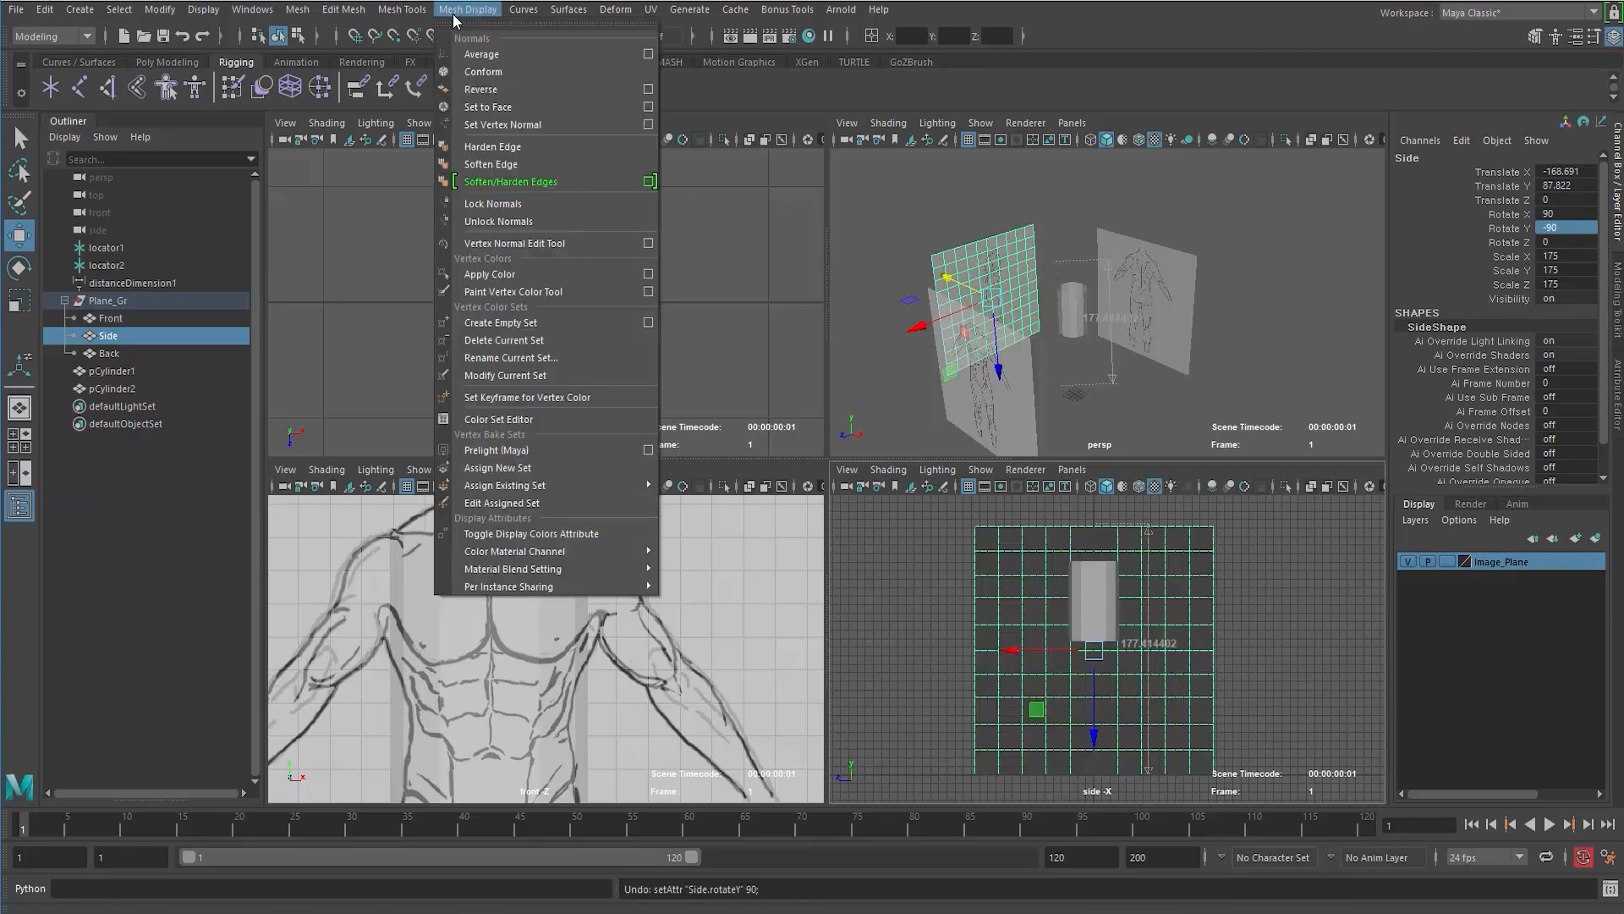
pyautogui.click(483, 94)
pyautogui.click(876, 597)
pyautogui.press('space')
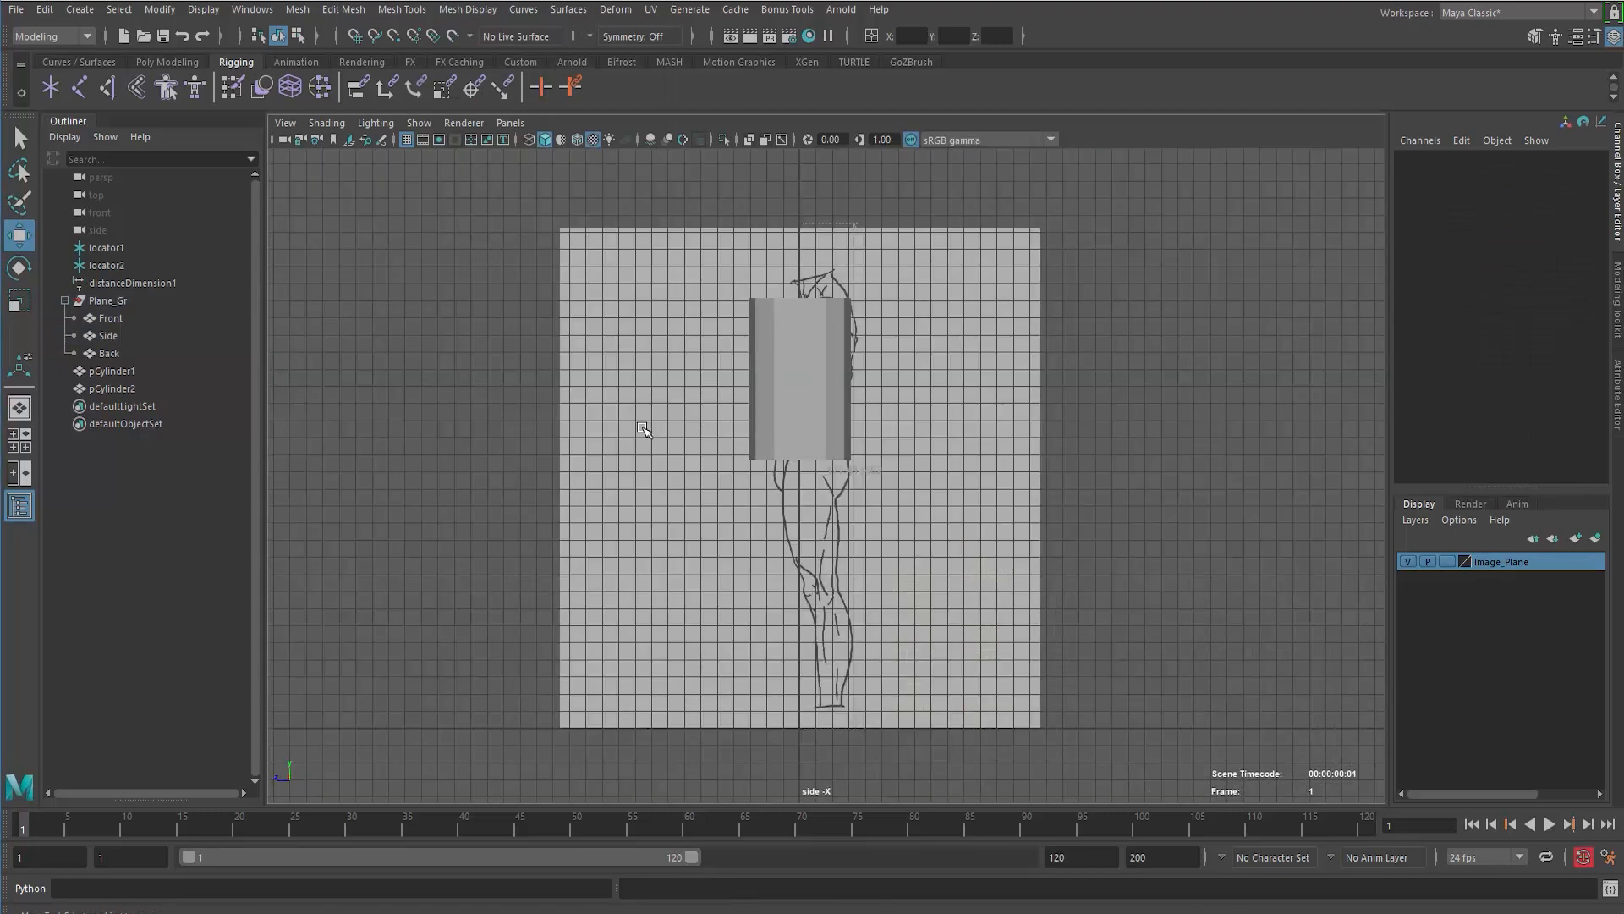
pyautogui.keyDown('alt'); pyautogui.moveTo(529, 472); pyautogui.dragTo(703, 490, button='right'); pyautogui.keyUp('alt')
pyautogui.click(728, 493)
pyautogui.click(1274, 500)
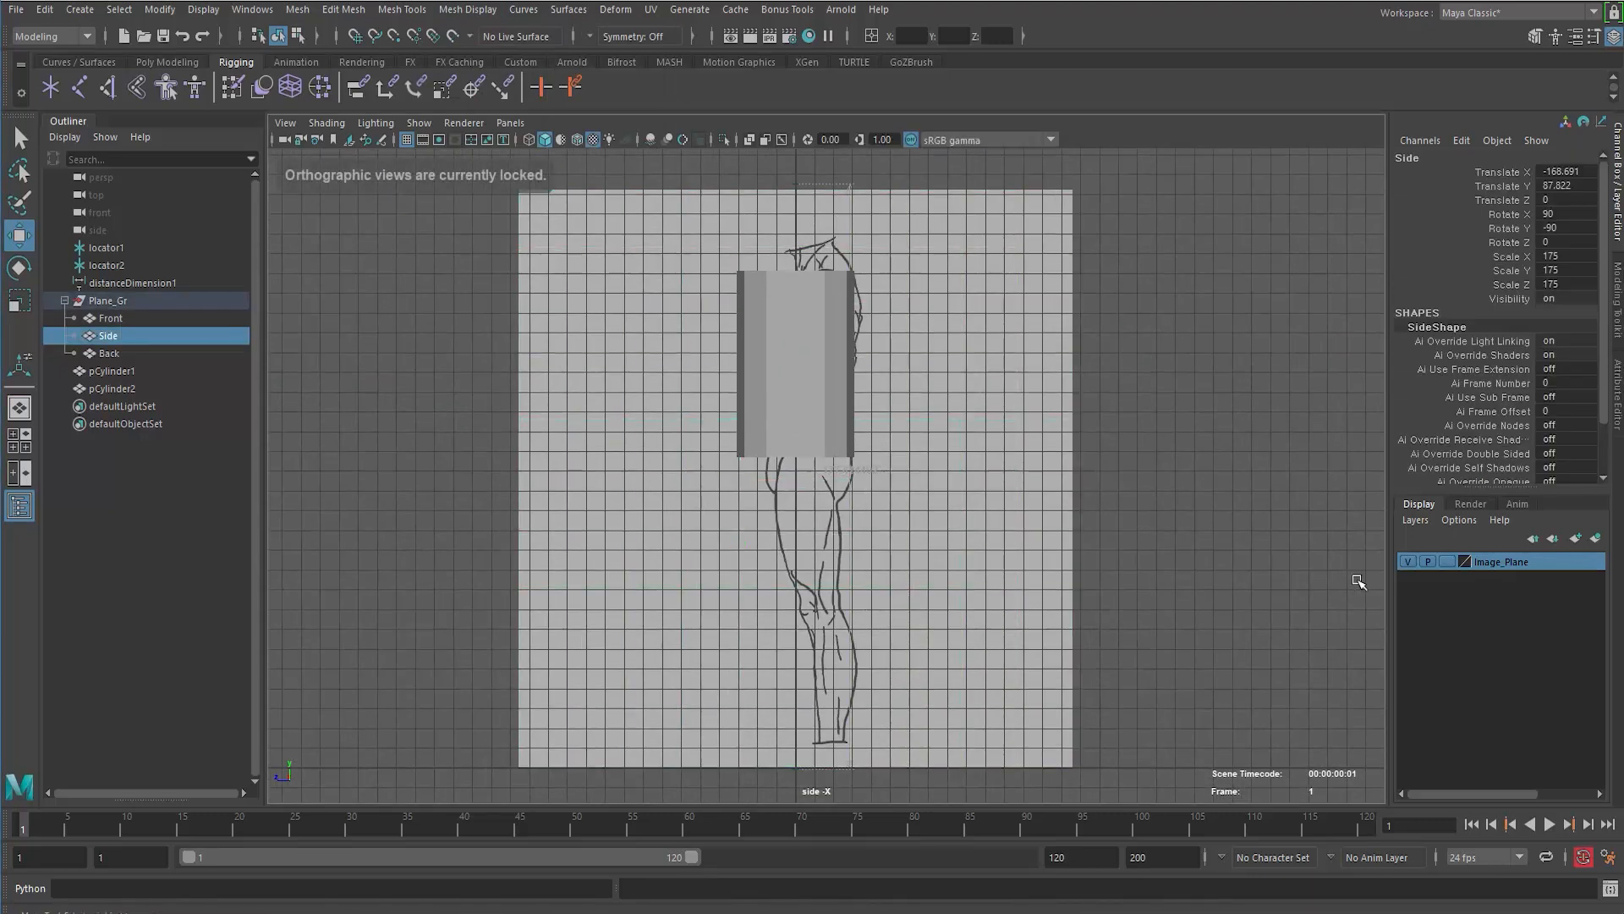
pyautogui.click(1447, 564)
pyautogui.click(1448, 563)
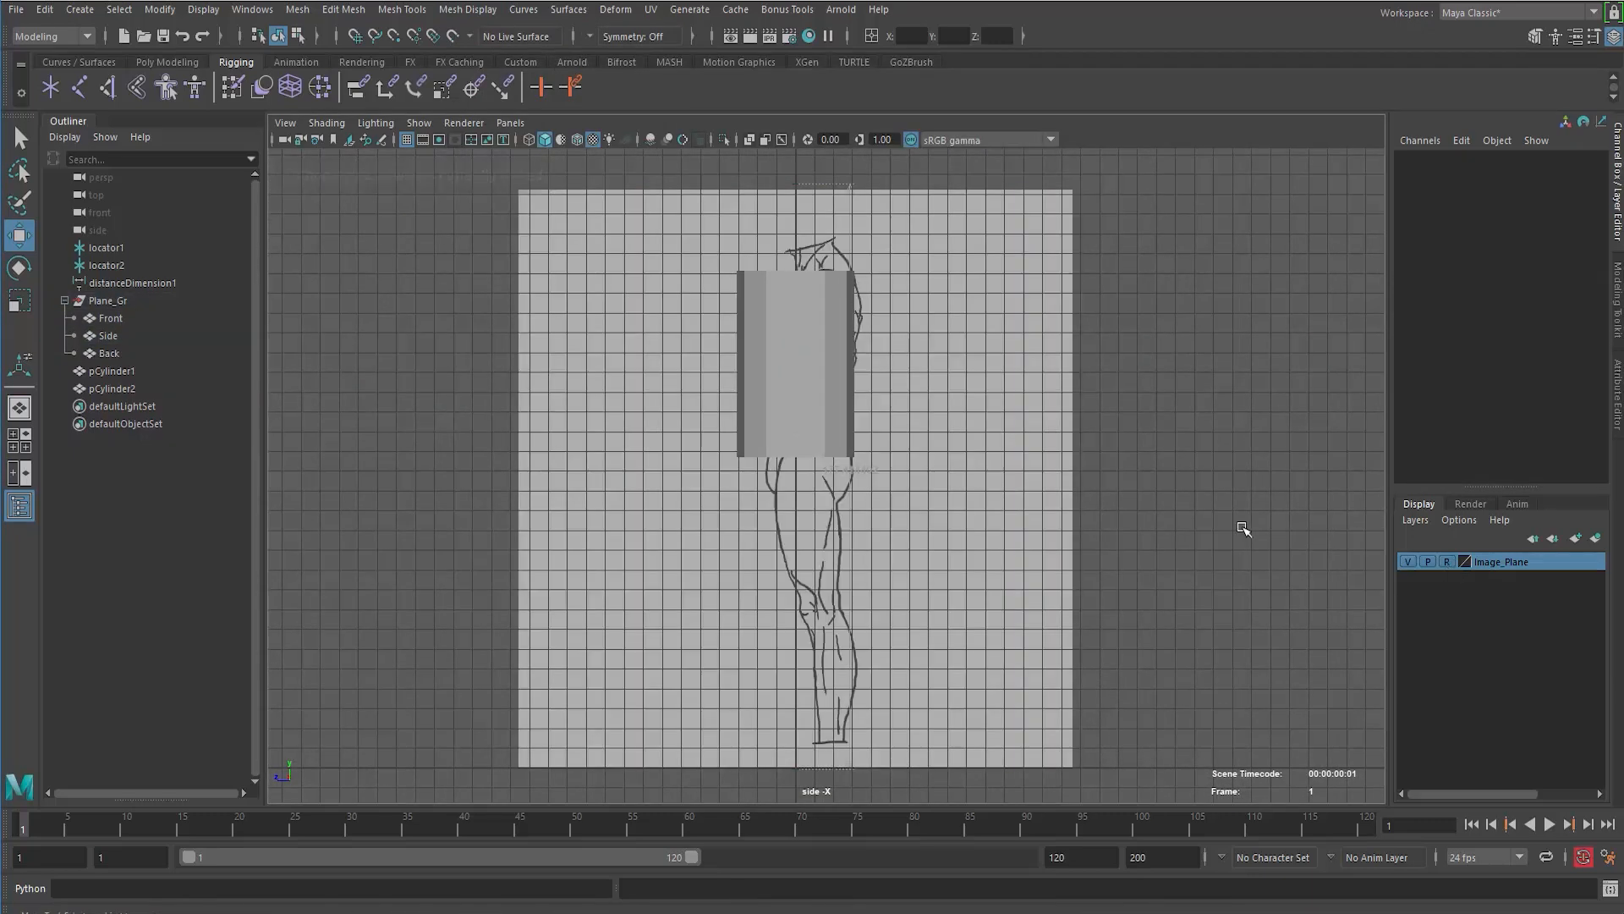
# Step: Select the original half cylinder in the side view and check how it covers the side drawing of the torso
pyautogui.keyDown('alt'); pyautogui.moveTo(666, 550); pyautogui.dragTo(663, 613, button='middle'); pyautogui.keyUp('alt')
pyautogui.keyDown('alt'); pyautogui.moveTo(663, 612); pyautogui.dragTo(709, 584, button='right'); pyautogui.keyUp('alt')
pyautogui.keyDown('alt'); pyautogui.click(740, 479); pyautogui.keyUp('alt')
pyautogui.click(741, 478)
pyautogui.keyDown('alt'); pyautogui.moveTo(744, 481); pyautogui.dragTo(827, 507, button='right'); pyautogui.keyUp('alt')
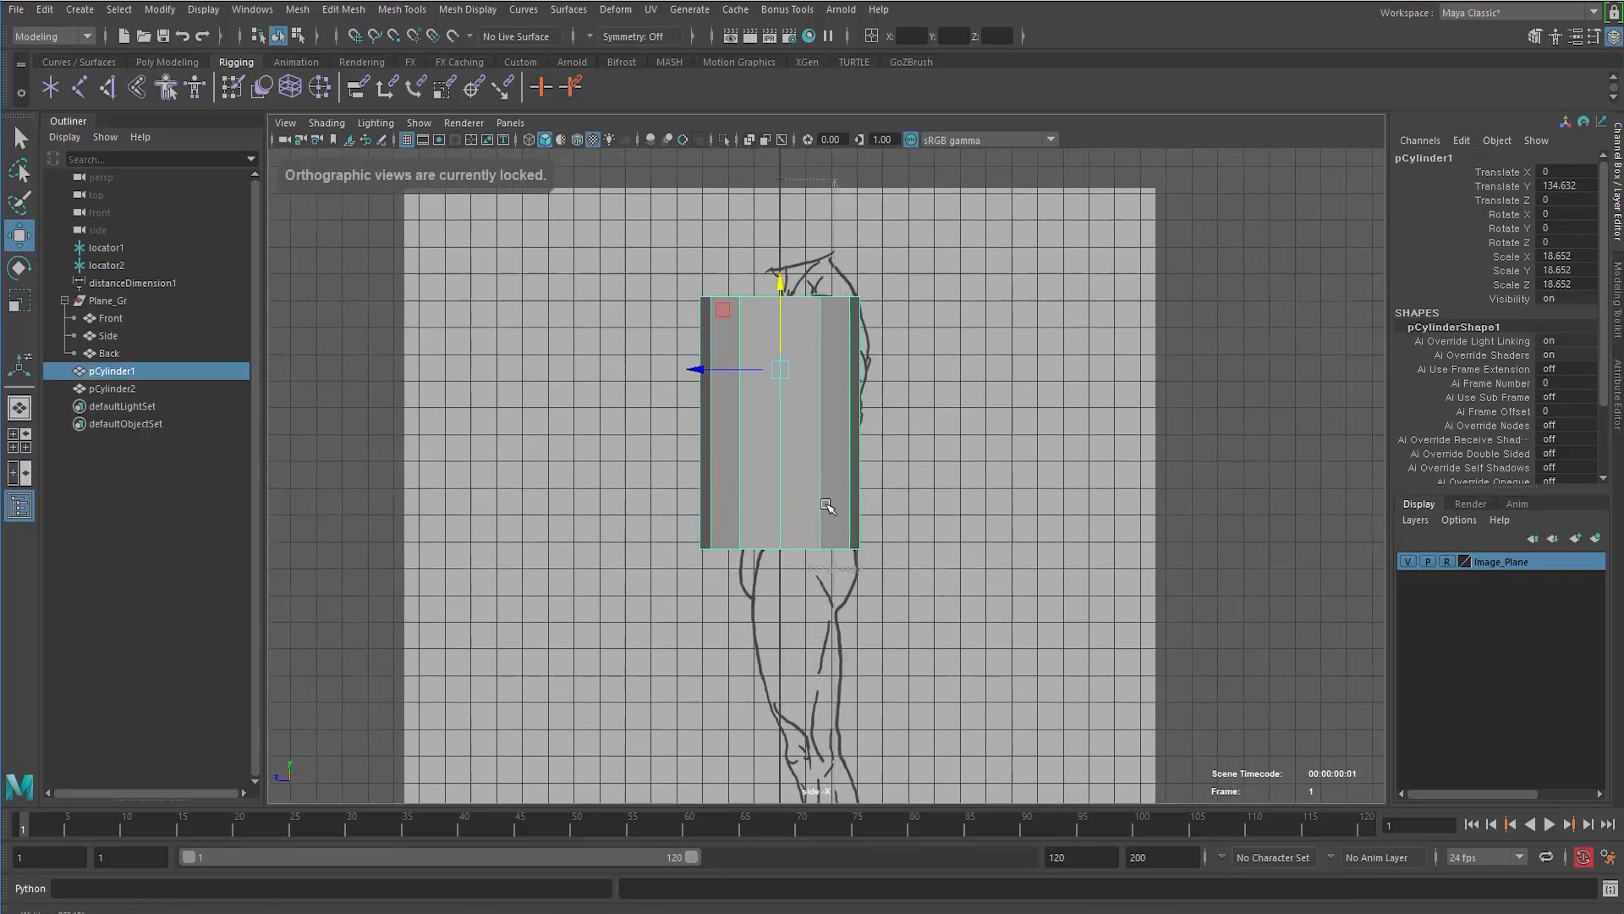
pyautogui.click(1014, 463)
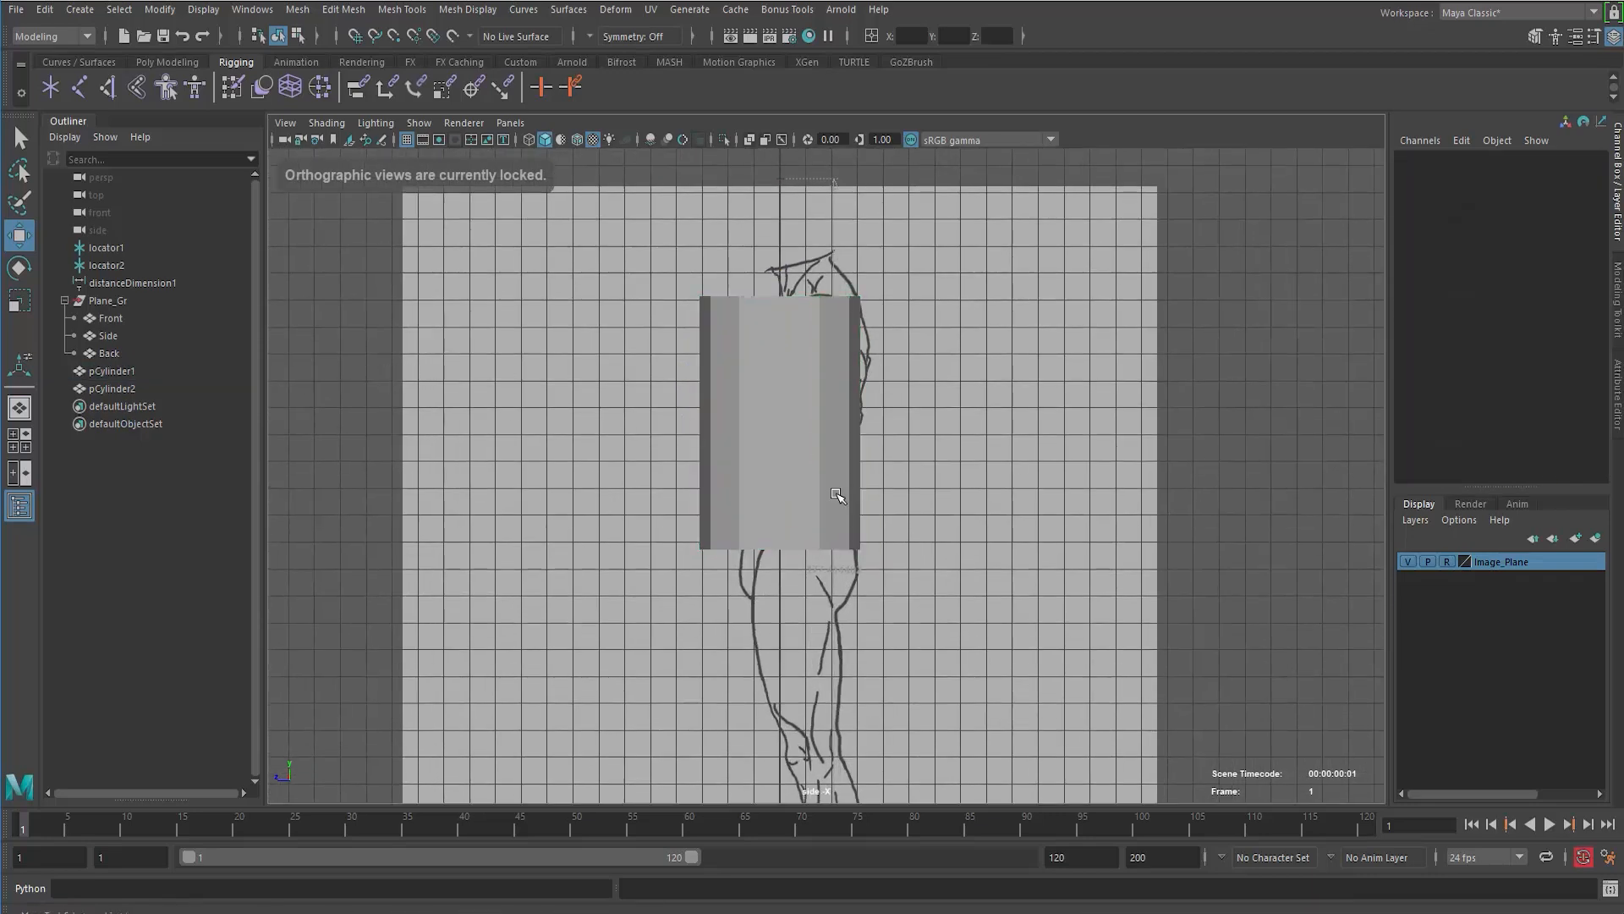
pyautogui.keyDown('alt'); pyautogui.moveTo(721, 545); pyautogui.dragTo(693, 490, button='middle'); pyautogui.keyUp('alt')
pyautogui.click(733, 421)
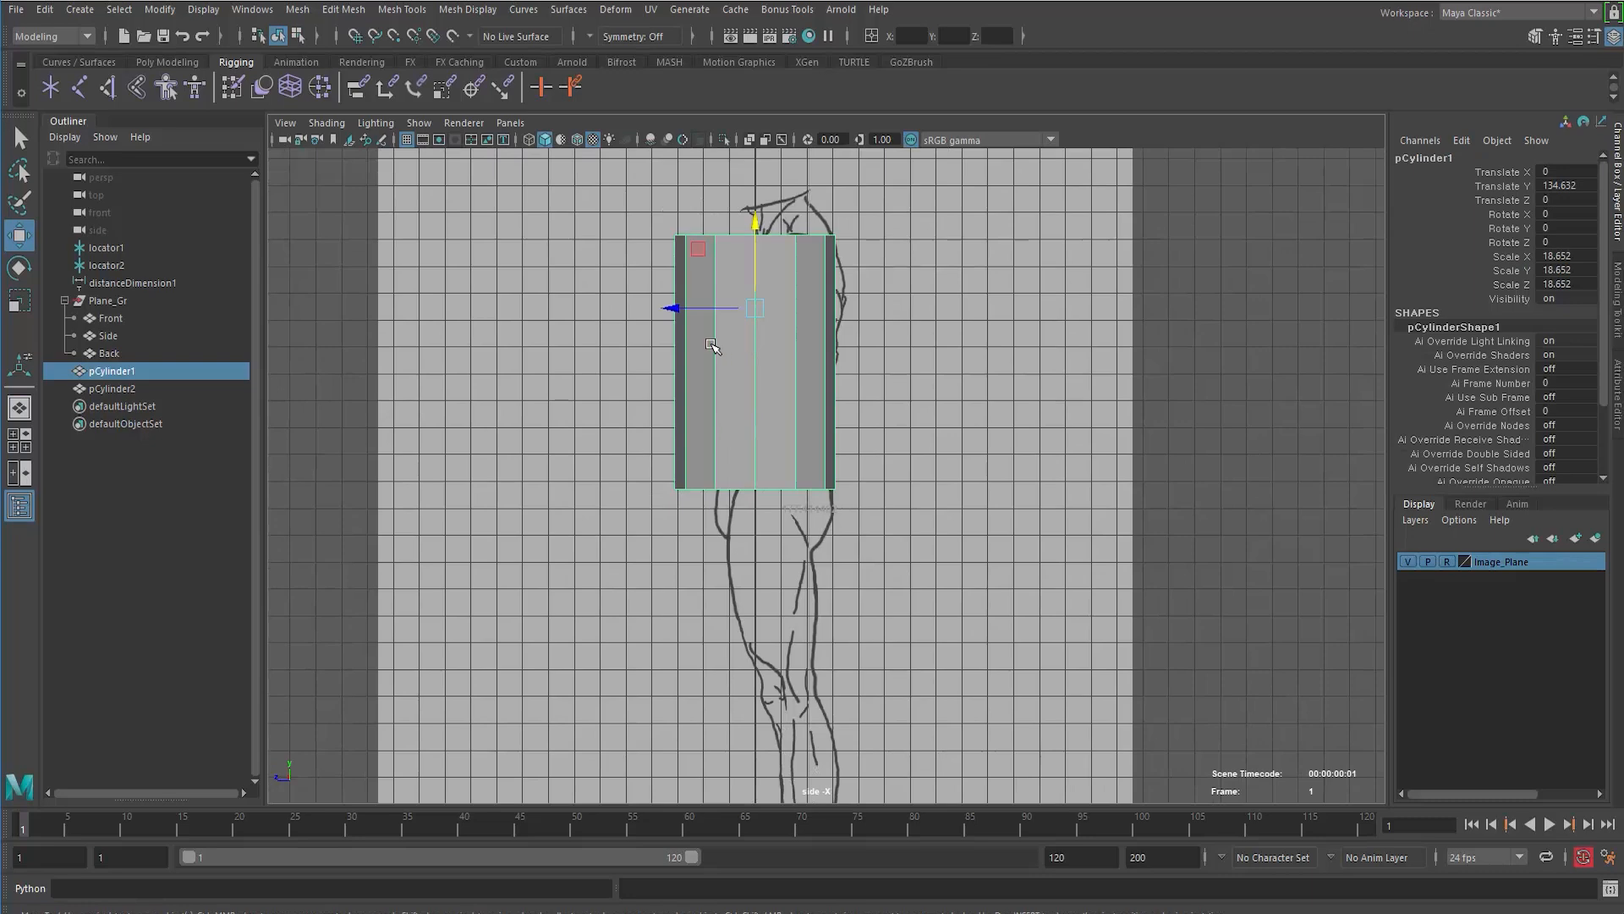
# Step: Unlock the Image_Plane layer, move the Side plane to the cylinder's opposite side at about 131 in X, and set the layer back to reference
pyautogui.press('space')
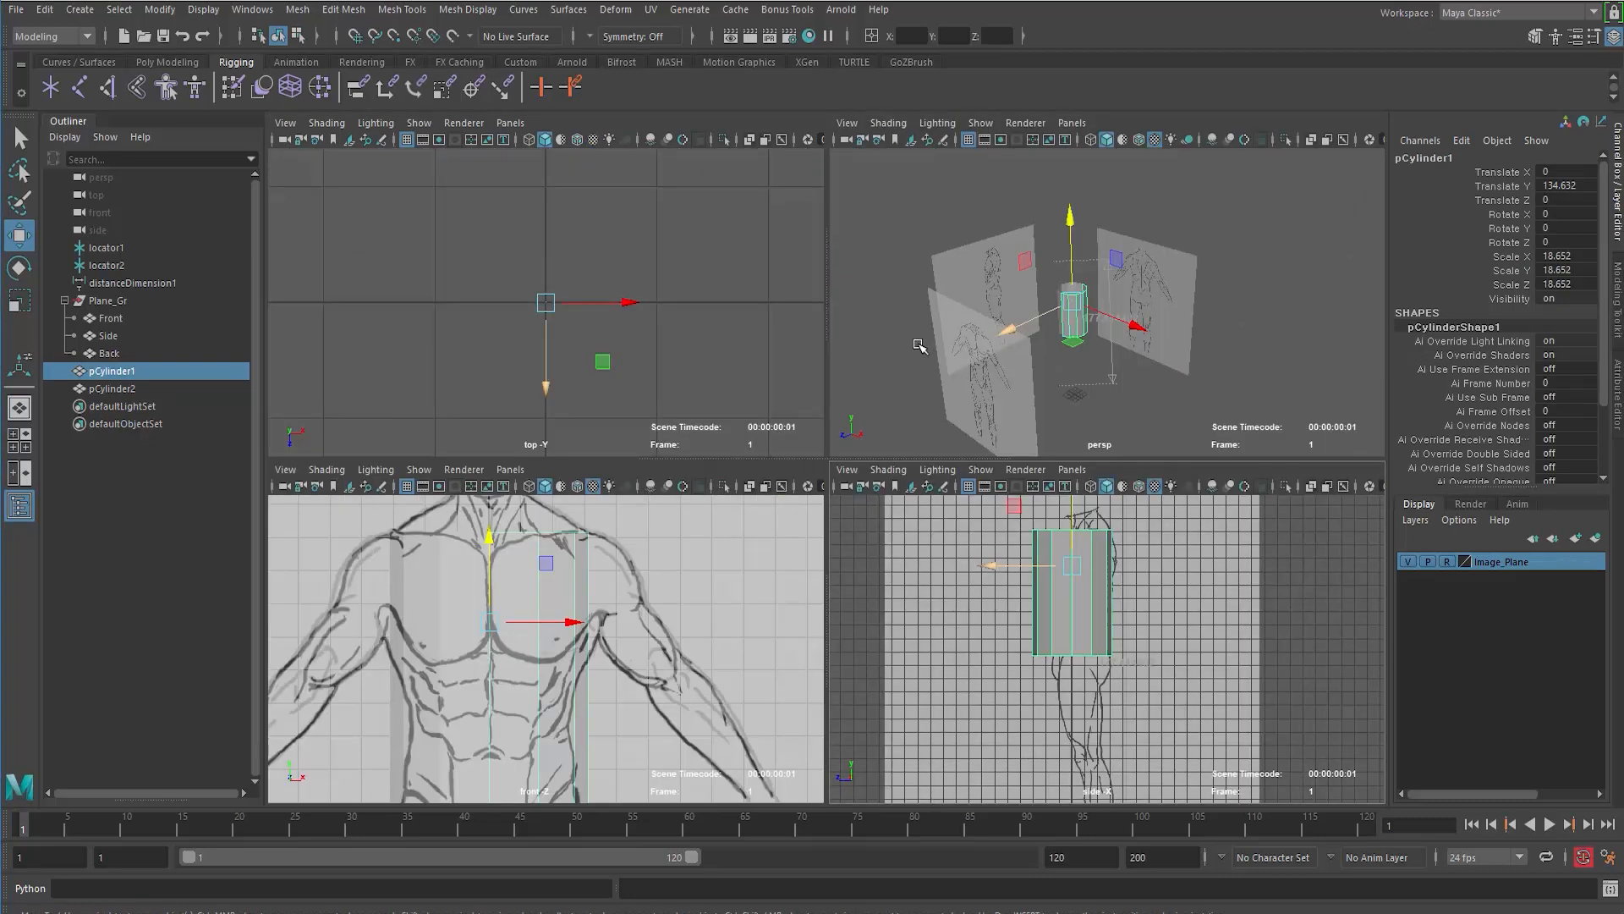
pyautogui.moveTo(962, 255); pyautogui.dragTo(1098, 311)
pyautogui.click(1448, 562)
pyautogui.click(947, 247)
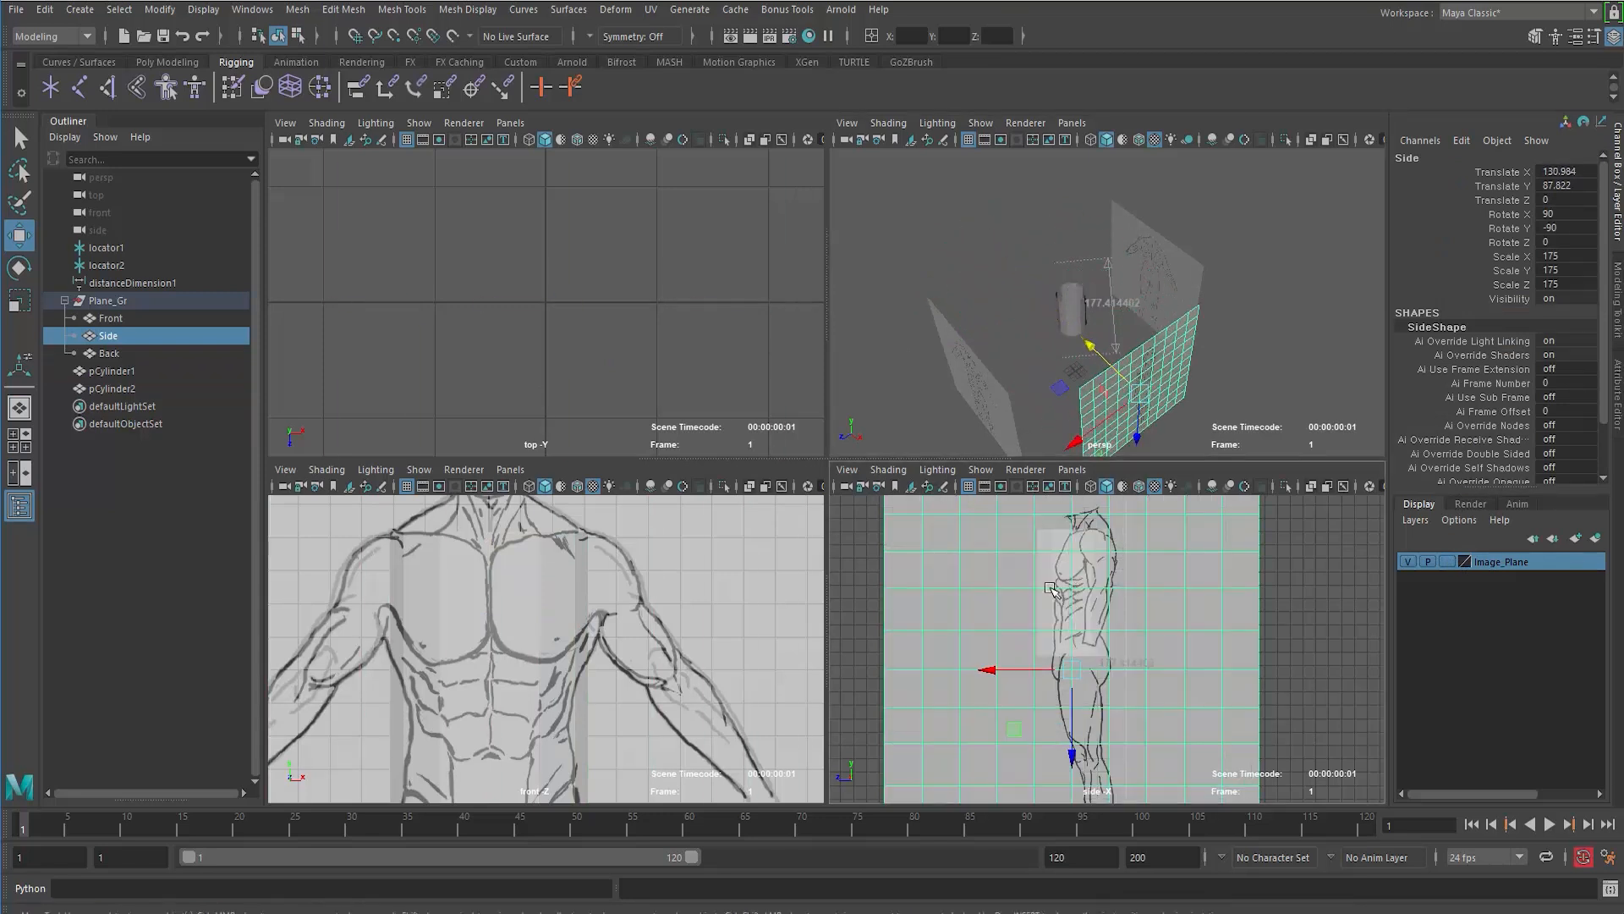
pyautogui.click(1447, 563)
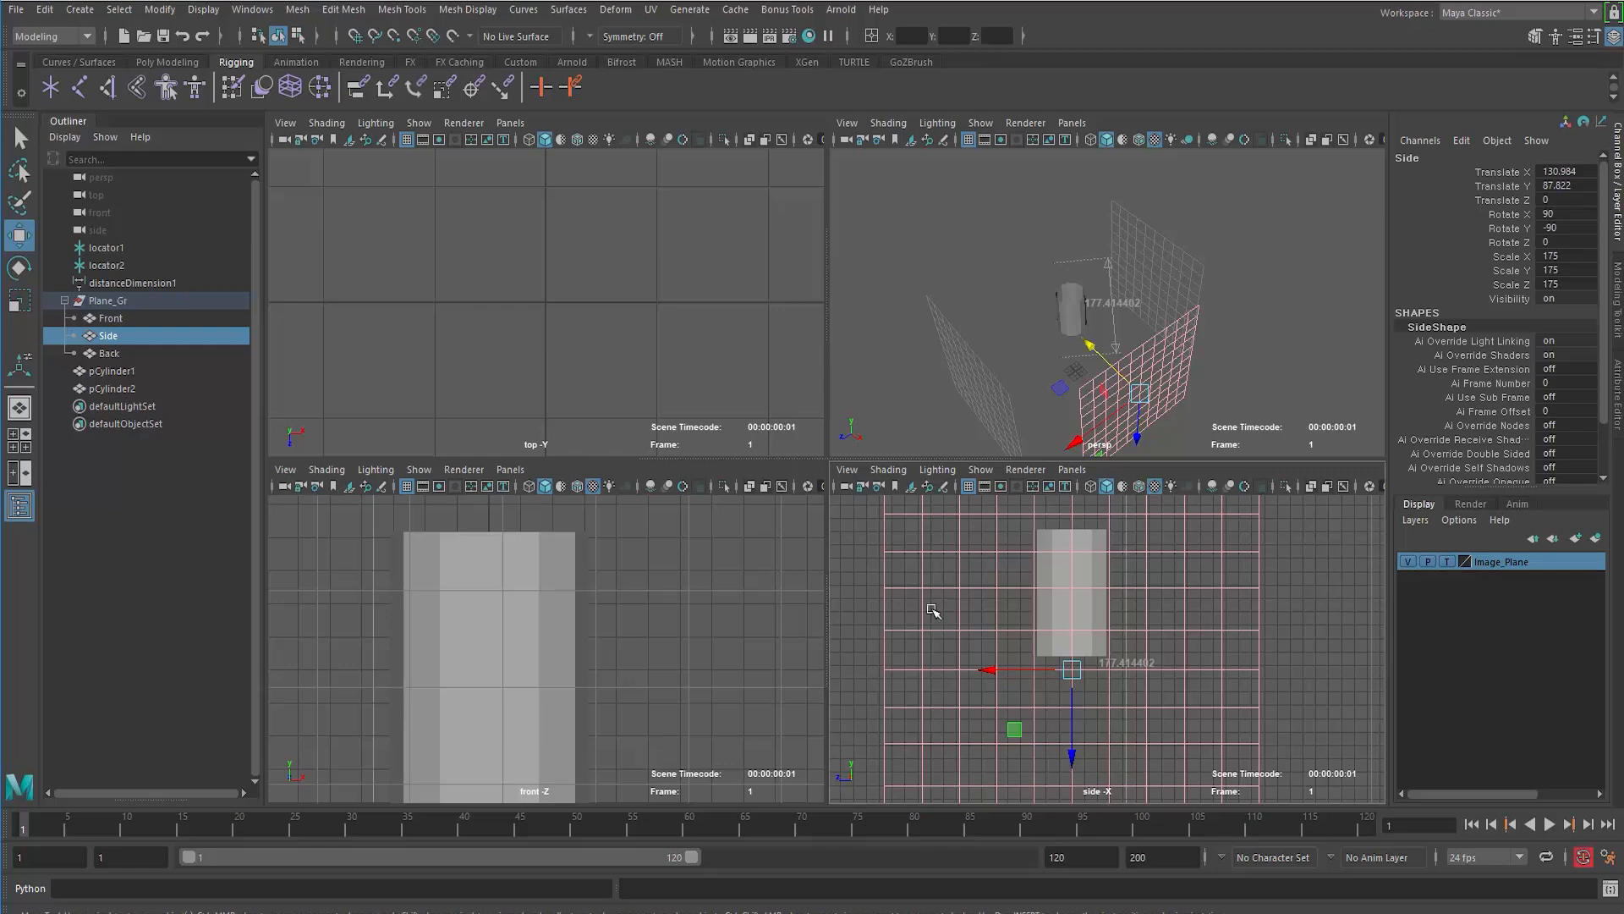
pyautogui.click(1447, 562)
pyautogui.click(973, 573)
# Step: In the side view, select the bottom ring of vertices on the original half cylinder at hip level
pyautogui.click(1068, 578)
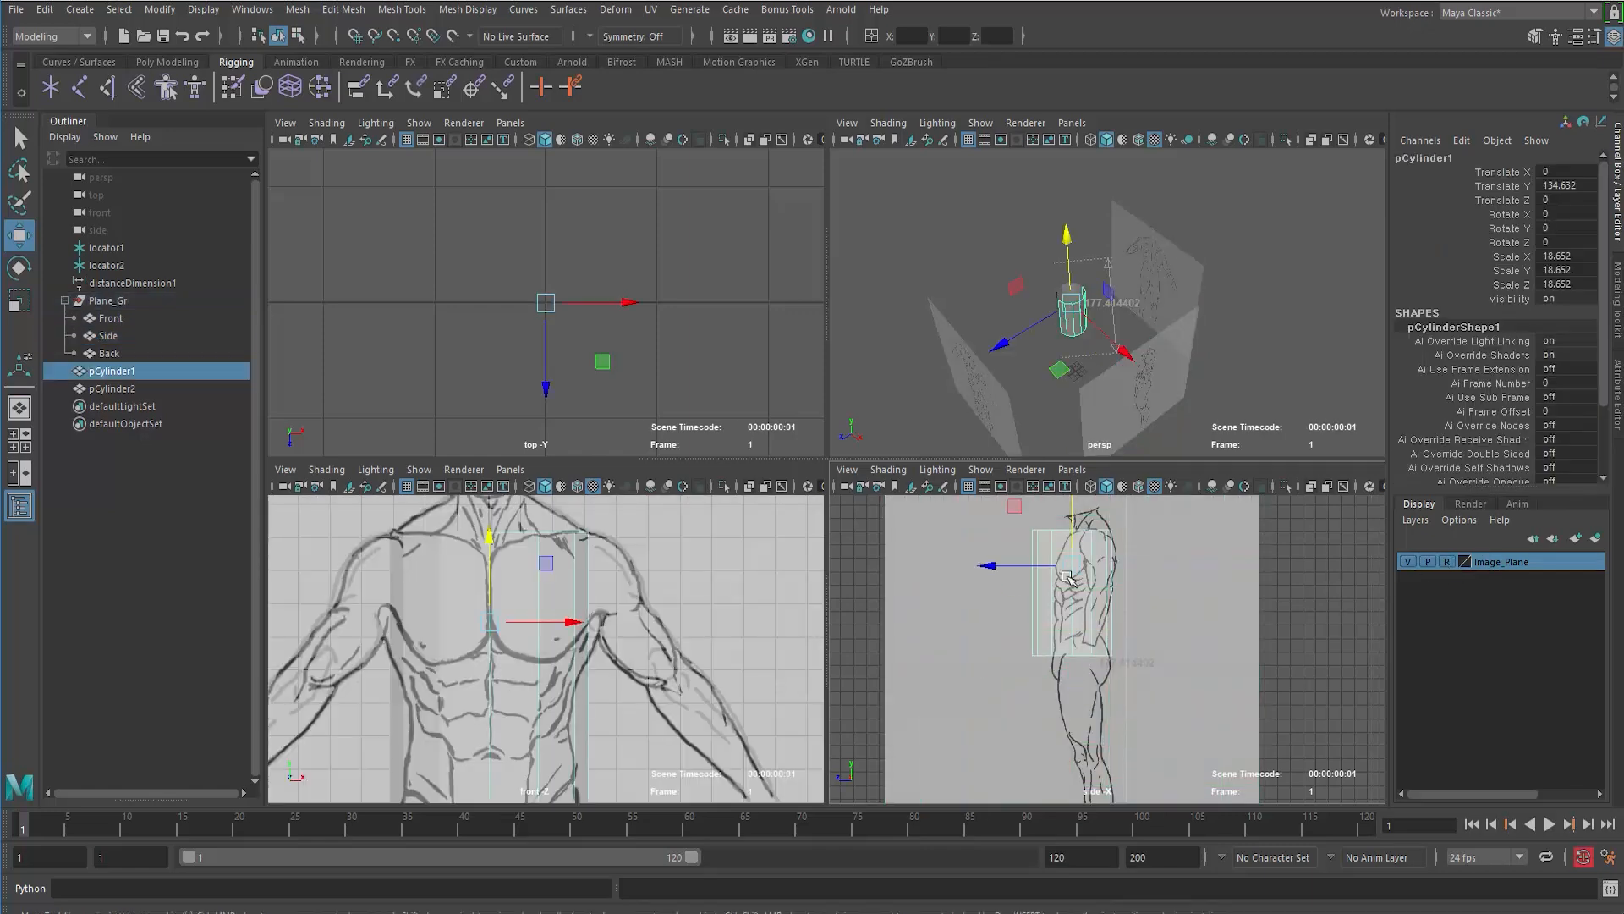
pyautogui.press('space')
pyautogui.keyDown('alt'); pyautogui.moveTo(731, 548); pyautogui.dragTo(1040, 603, button='right'); pyautogui.keyUp('alt')
pyautogui.keyDown('alt'); pyautogui.moveTo(696, 439); pyautogui.dragTo(697, 568, button='middle'); pyautogui.keyUp('alt')
pyautogui.moveTo(688, 400); pyautogui.dragTo(568, 381, button='right')
pyautogui.moveTo(450, 558); pyautogui.dragTo(1020, 705)
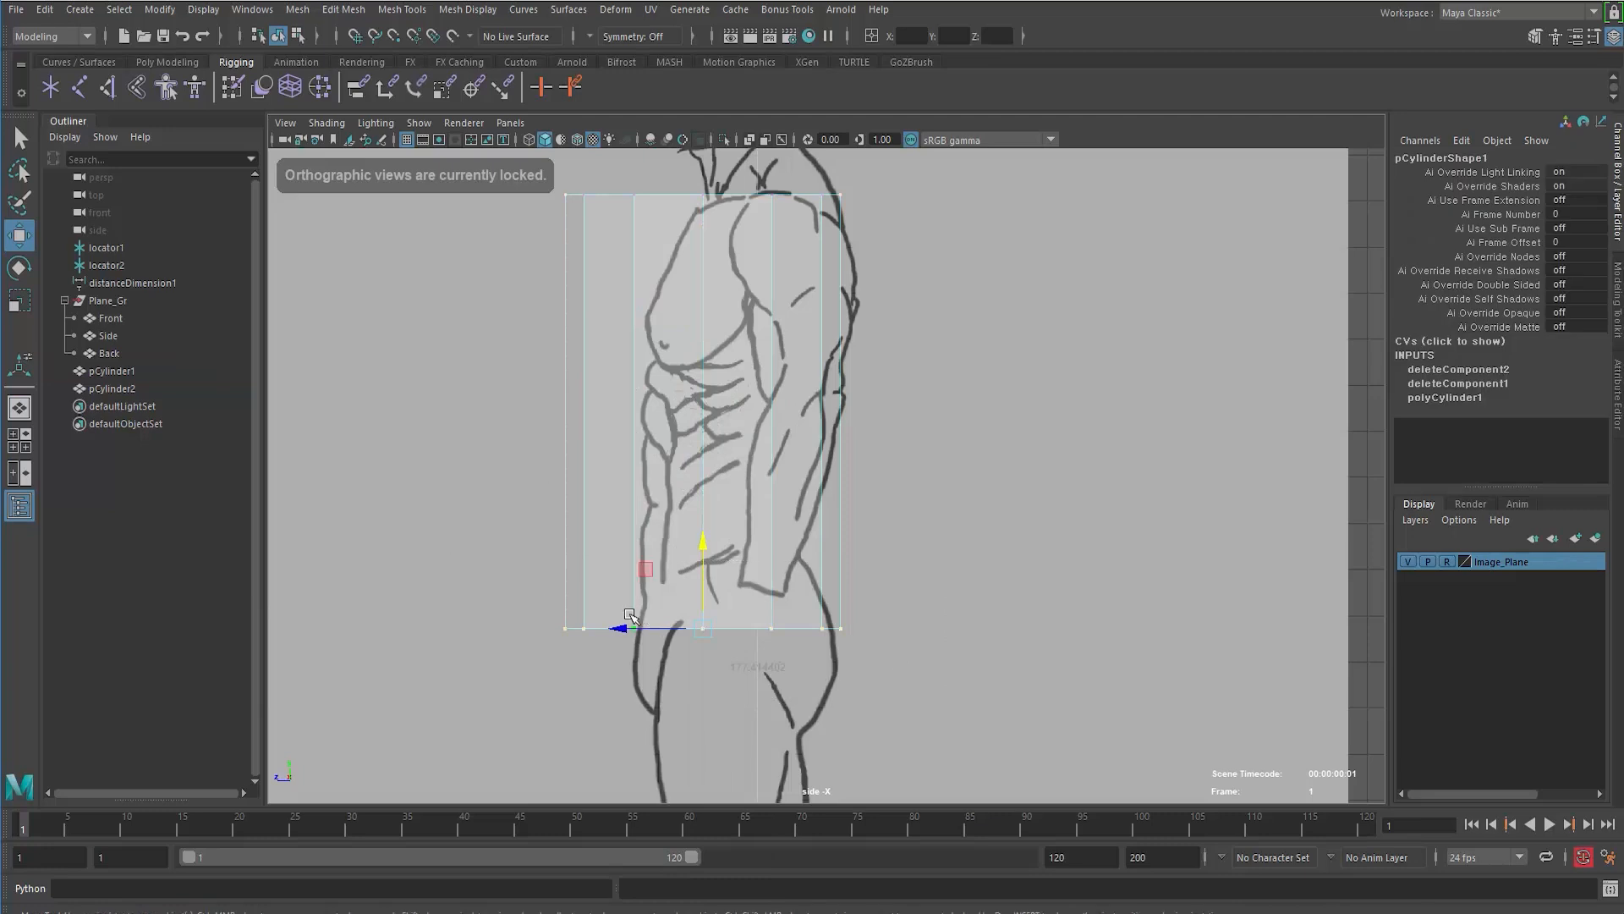
pyautogui.keyDown('alt'); pyautogui.moveTo(627, 611); pyautogui.dragTo(648, 634, button='right'); pyautogui.keyUp('alt')
pyautogui.press('r')
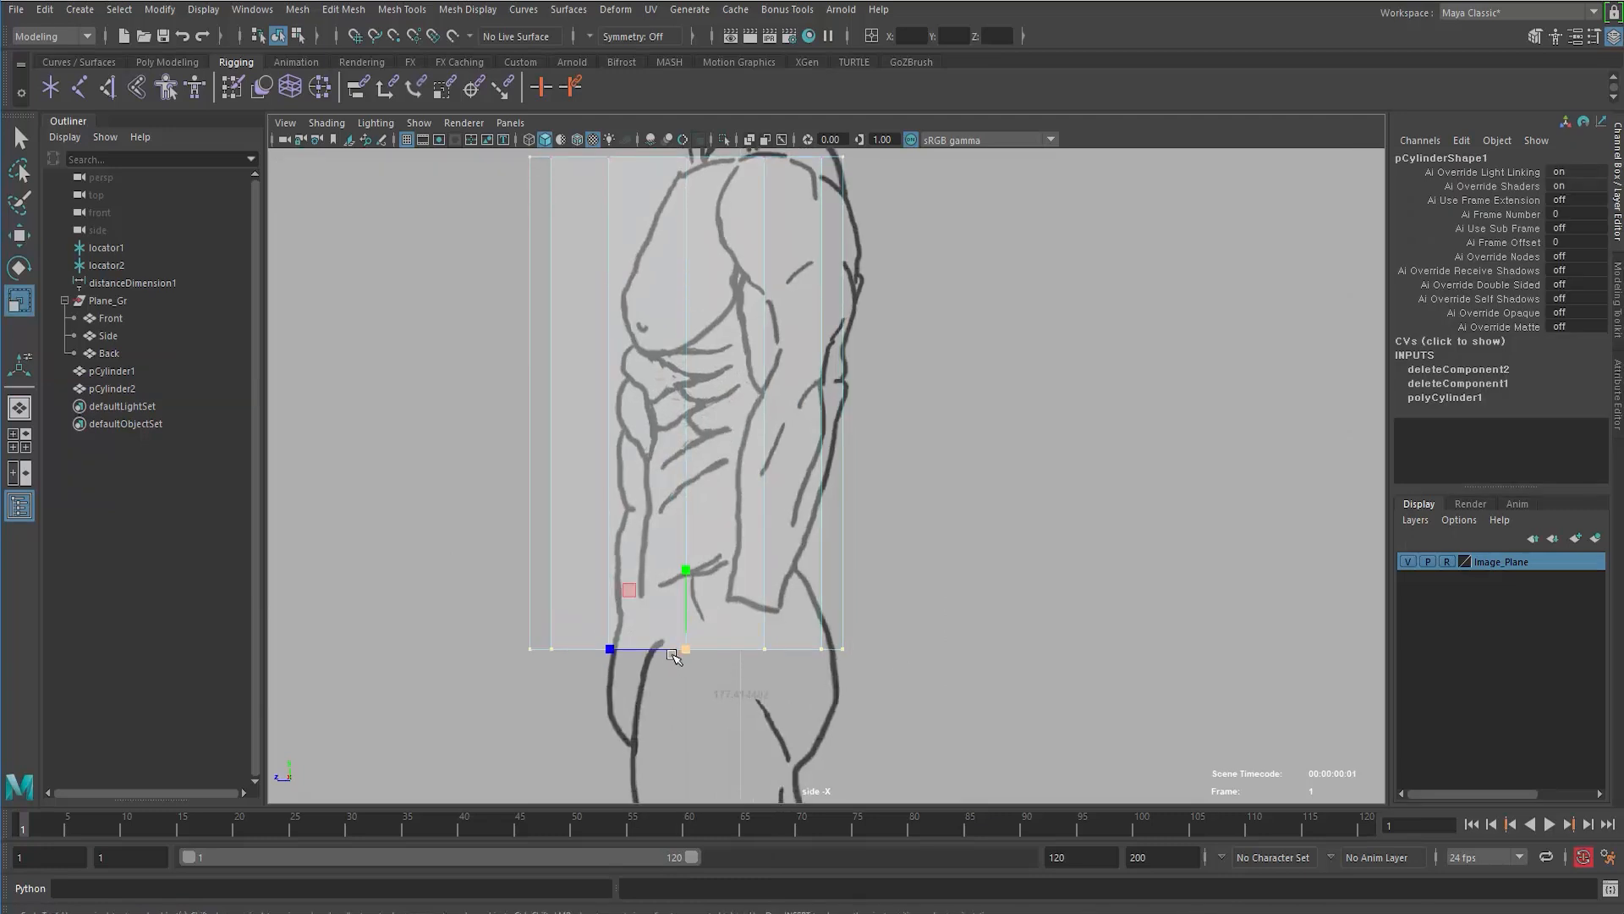
# Step: Try moving the bottom vertex ring toward the back along Z and undo the move
pyautogui.press('w')
pyautogui.moveTo(602, 650); pyautogui.dragTo(641, 649)
pyautogui.hotkey('ctrl', 'z')
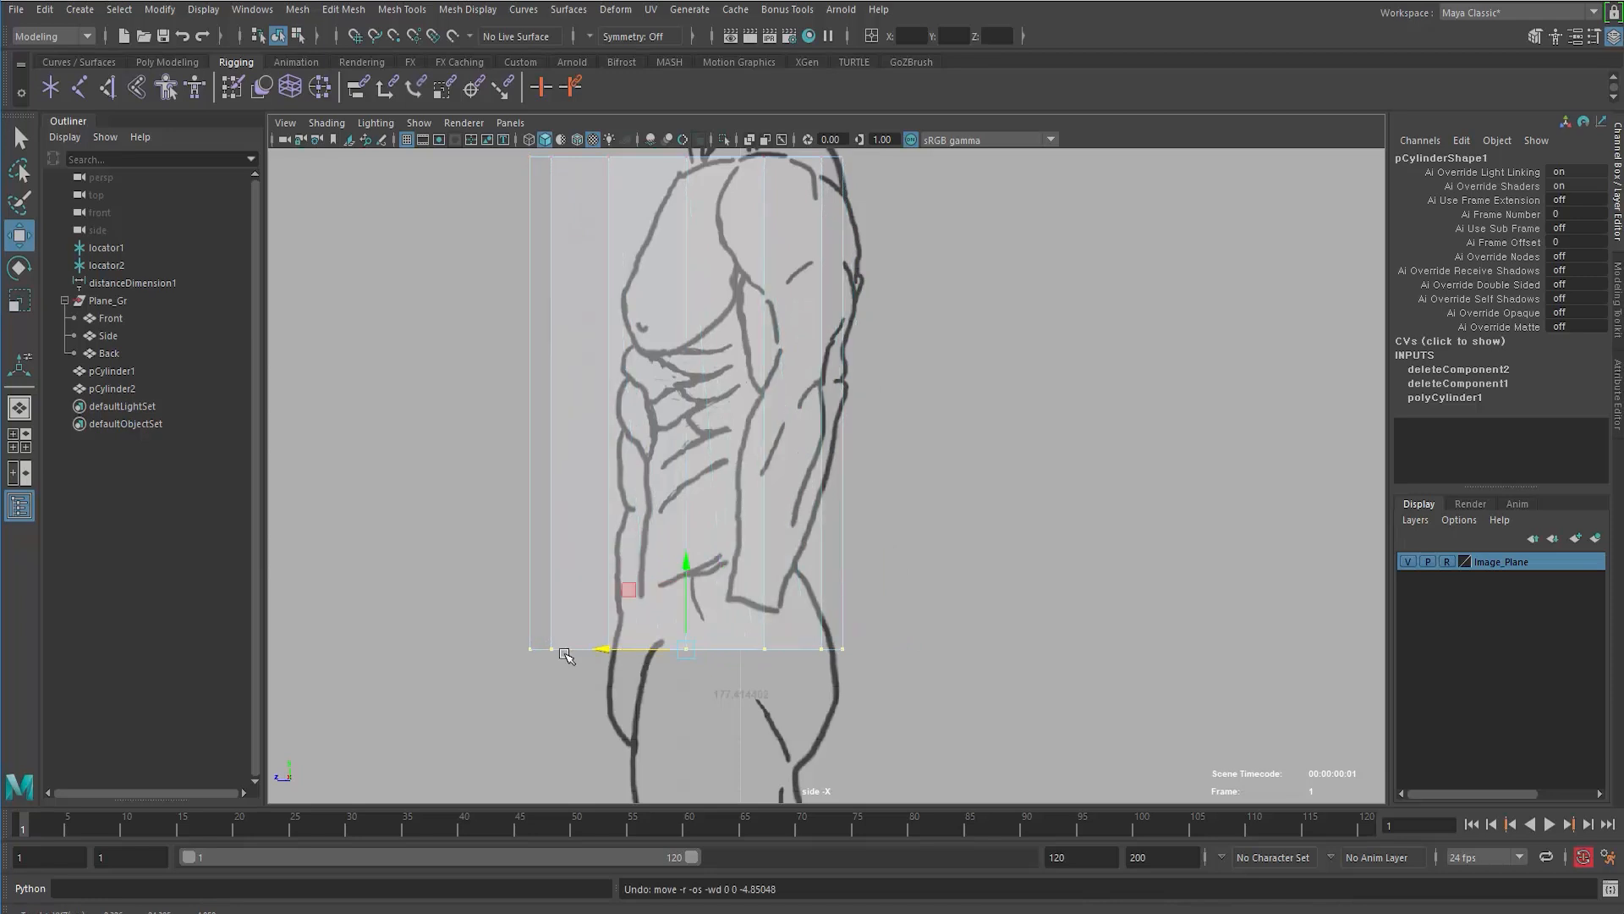
# Step: Scale the bottom vertex ring down to the hip's depth, shift it toward the back to centre it, and raise it slightly
pyautogui.press('r')
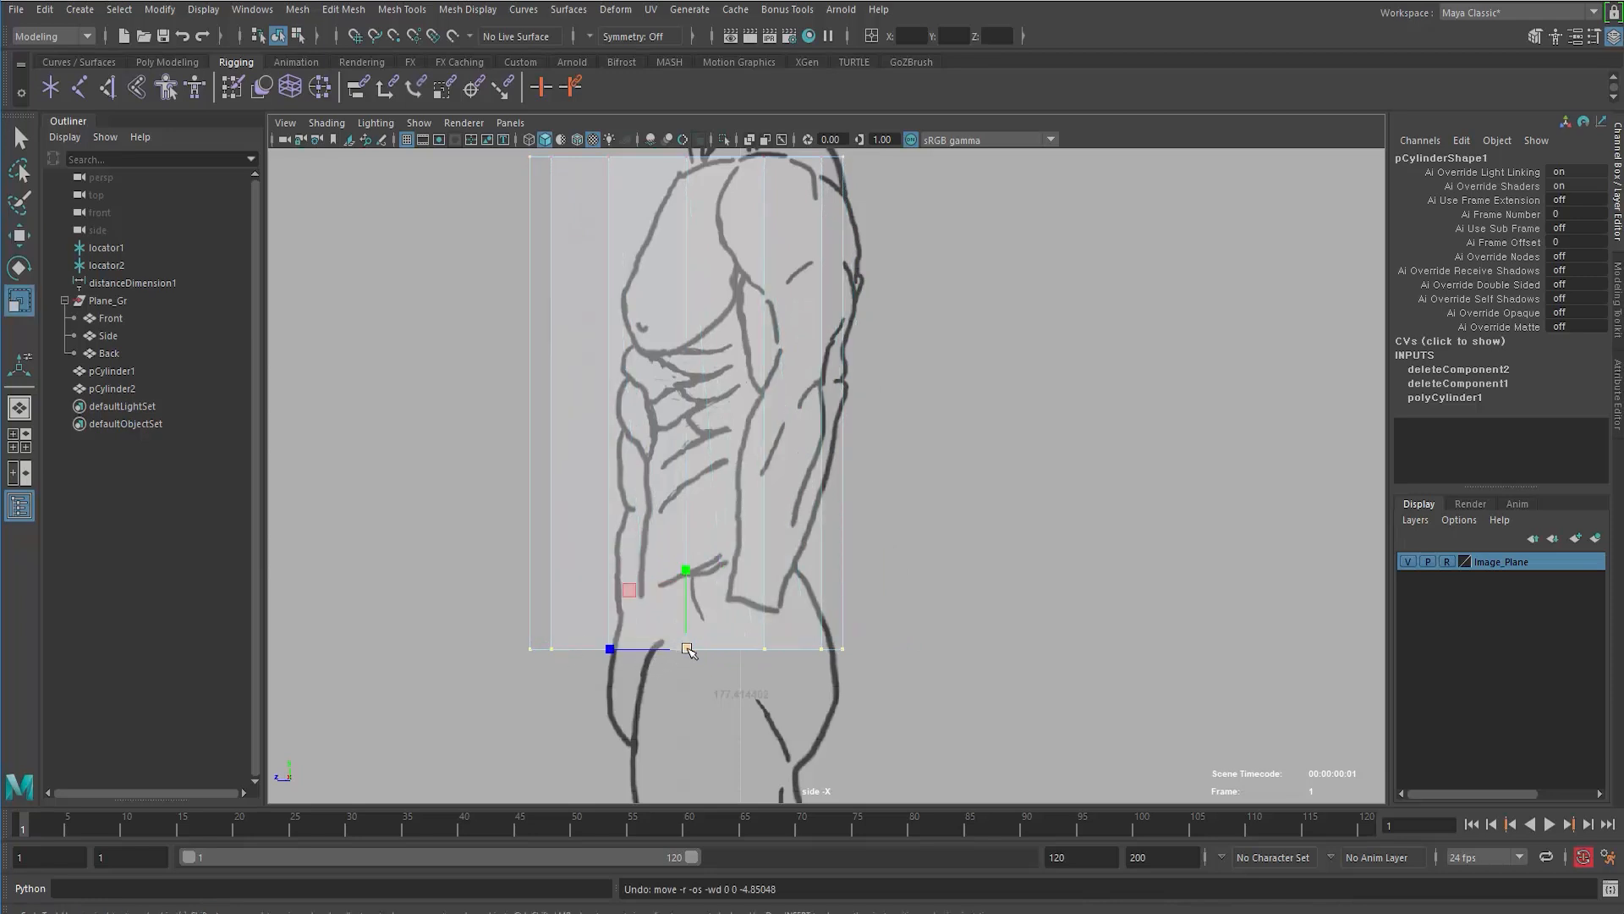
pyautogui.moveTo(688, 650); pyautogui.dragTo(652, 650)
pyautogui.press('w')
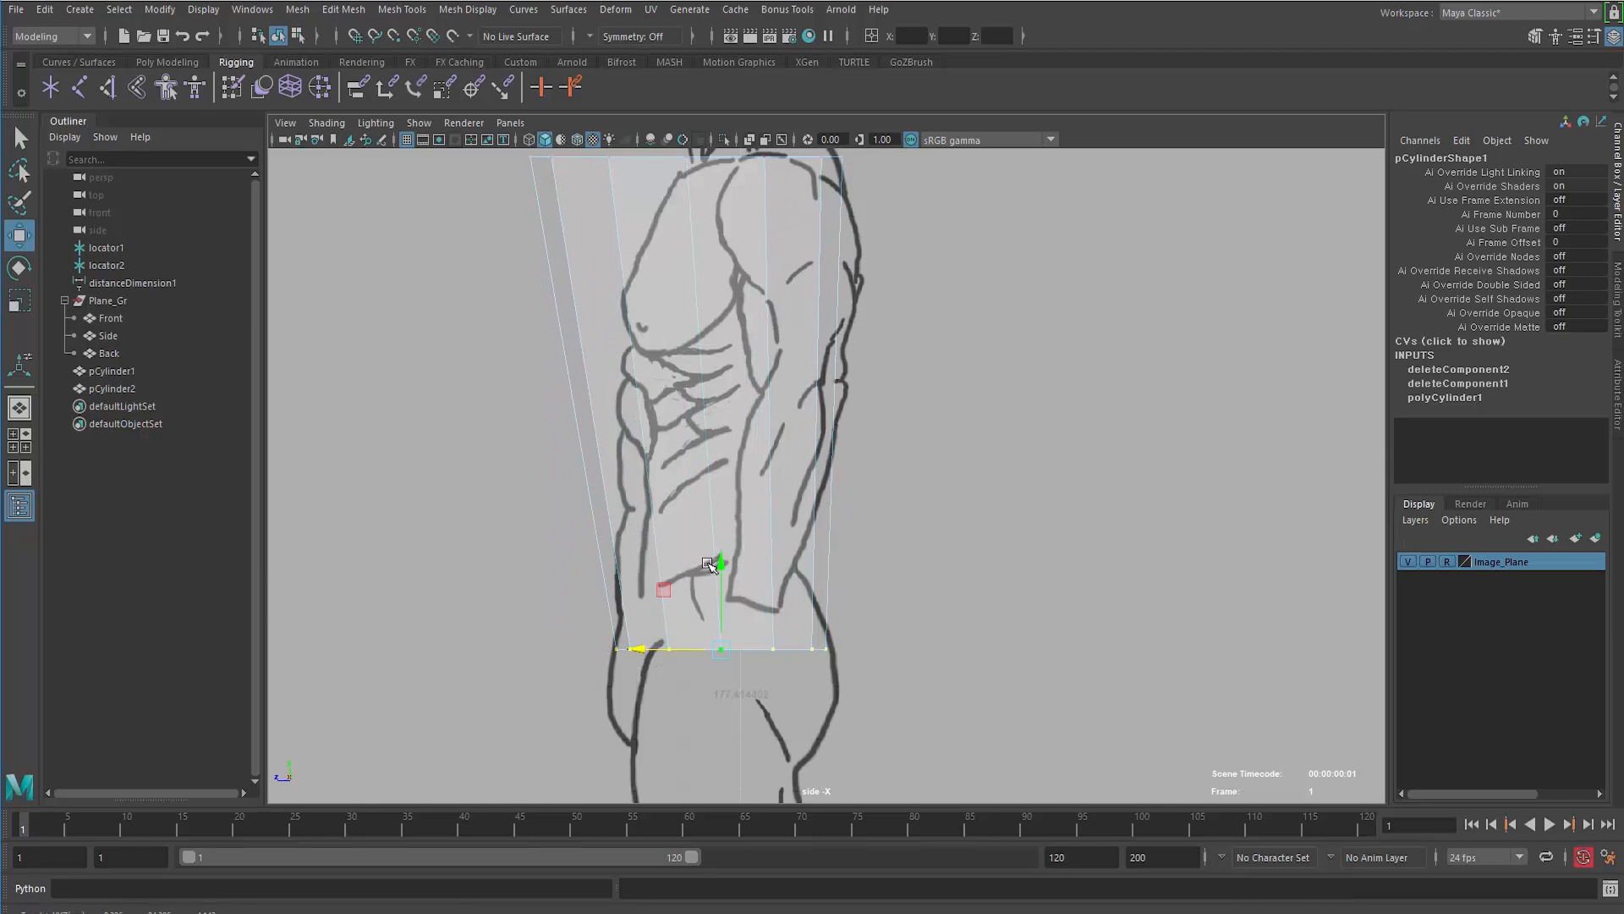
pyautogui.moveTo(719, 557); pyautogui.dragTo(714, 549)
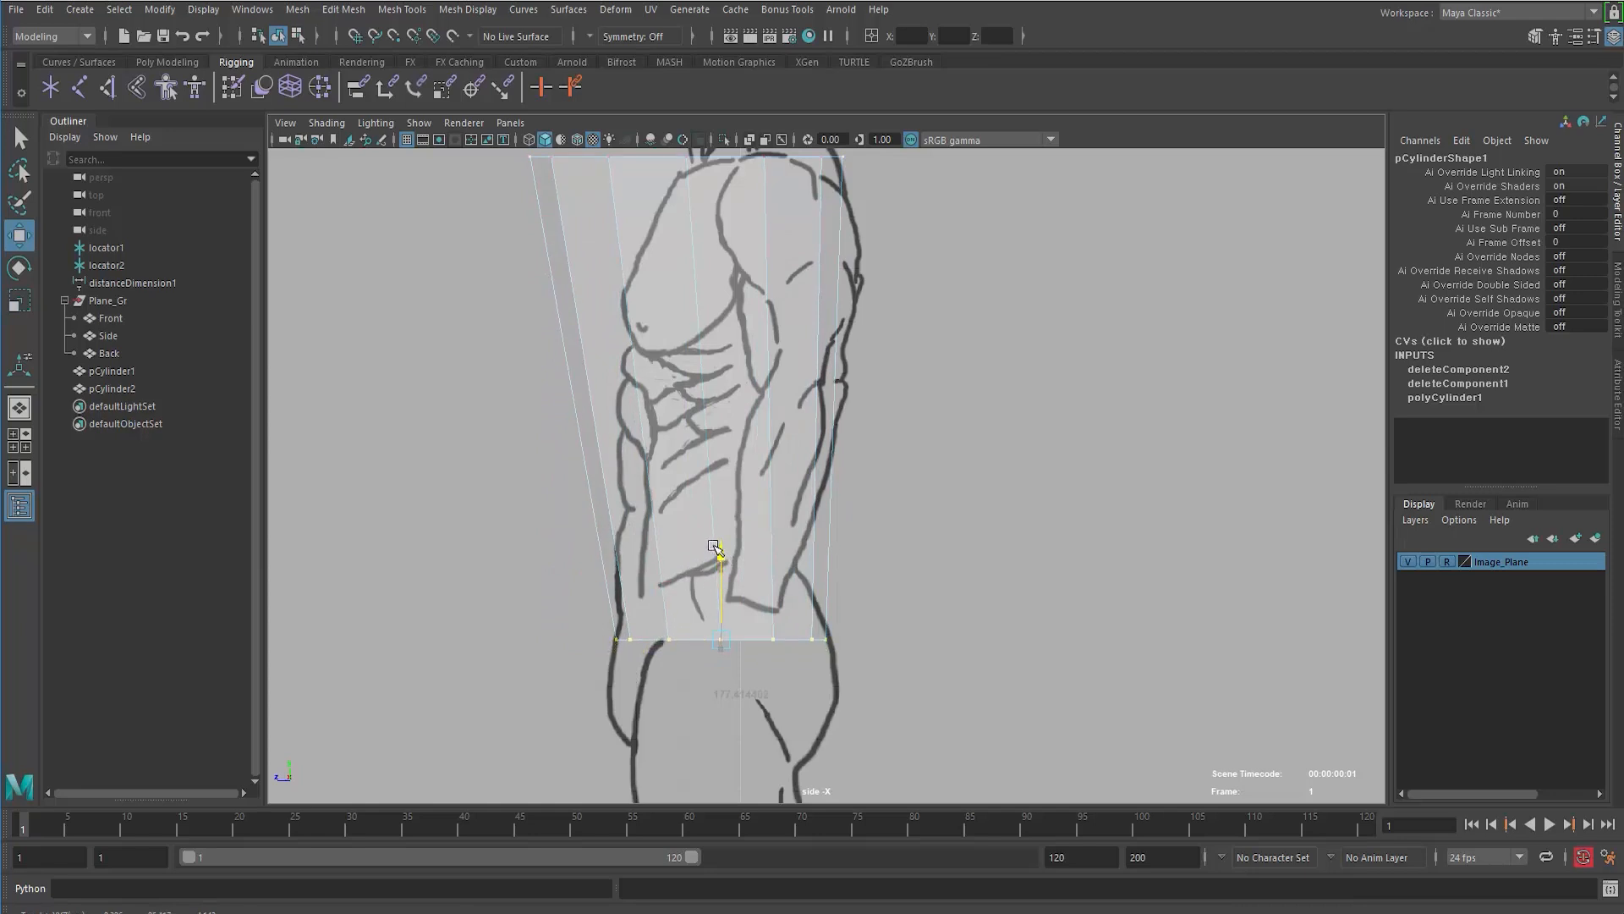
# Step: Scale the top vertex ring down along Z to the shoulder's depth in the side view and shift it toward the back
pyautogui.keyDown('alt'); pyautogui.moveTo(501, 648); pyautogui.dragTo(504, 684, button='middle'); pyautogui.keyUp('alt')
pyautogui.moveTo(455, 299); pyautogui.dragTo(888, 382)
pyautogui.press('r')
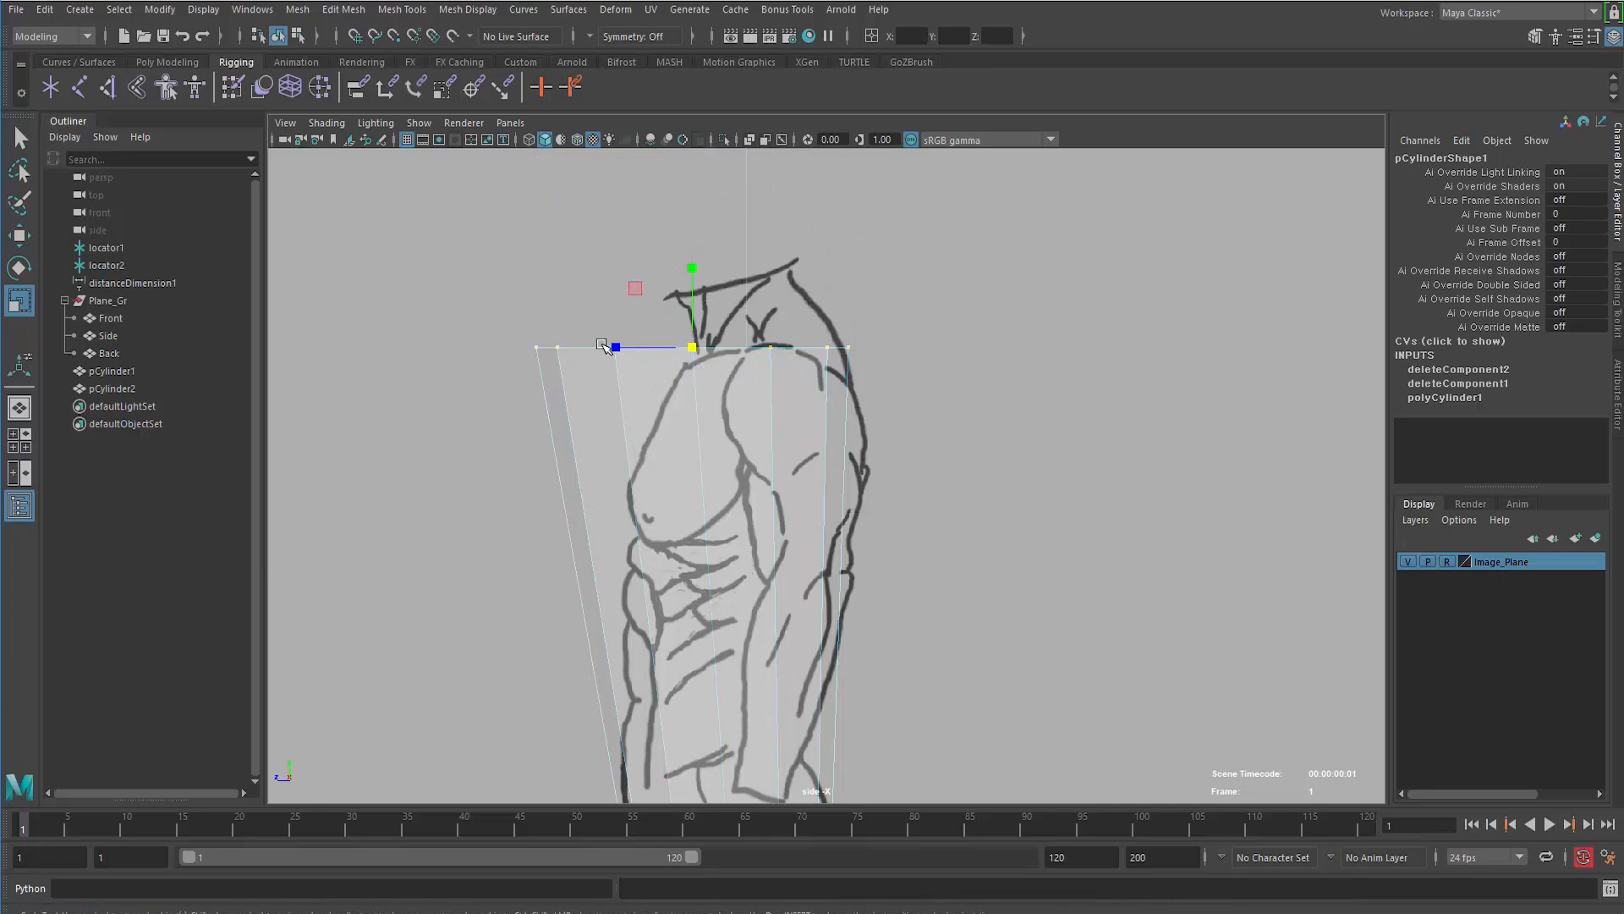
pyautogui.moveTo(604, 347); pyautogui.dragTo(709, 340)
pyautogui.press('w')
pyautogui.press('r')
pyautogui.press('w')
pyautogui.keyDown('alt'); pyautogui.moveTo(595, 391); pyautogui.dragTo(583, 478, button='middle'); pyautogui.keyUp('alt')
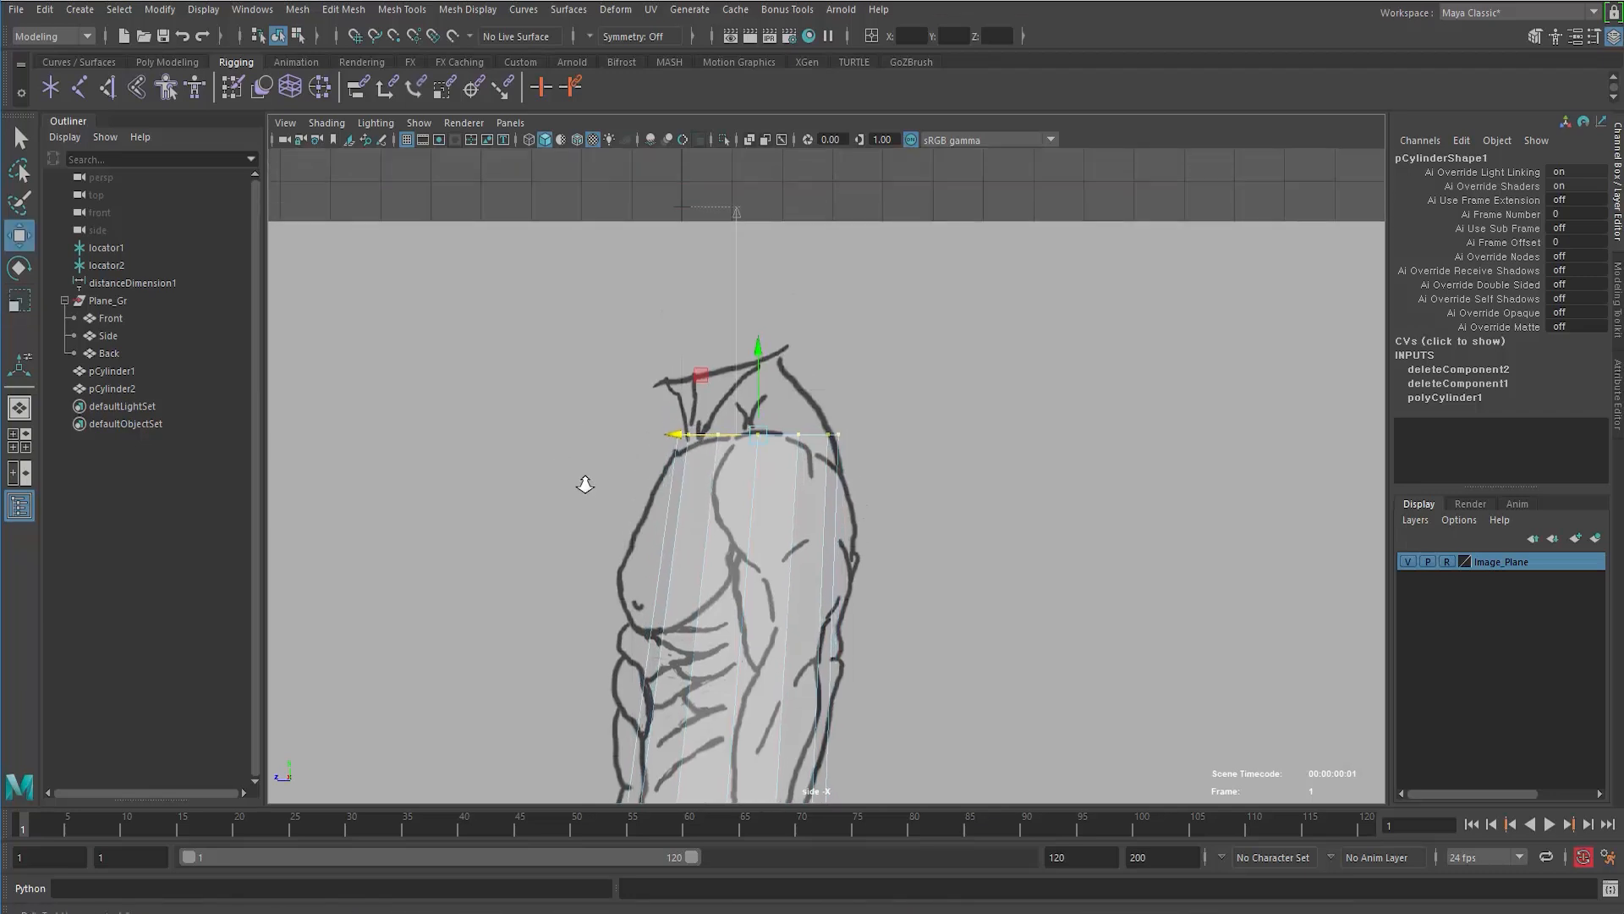
# Step: Try moving the front and back vertices of the top ring separately along Z and undo each move
pyautogui.keyDown('alt'); pyautogui.moveTo(584, 478); pyautogui.dragTo(595, 395, button='right'); pyautogui.keyUp('alt')
pyautogui.moveTo(595, 395); pyautogui.dragTo(706, 465)
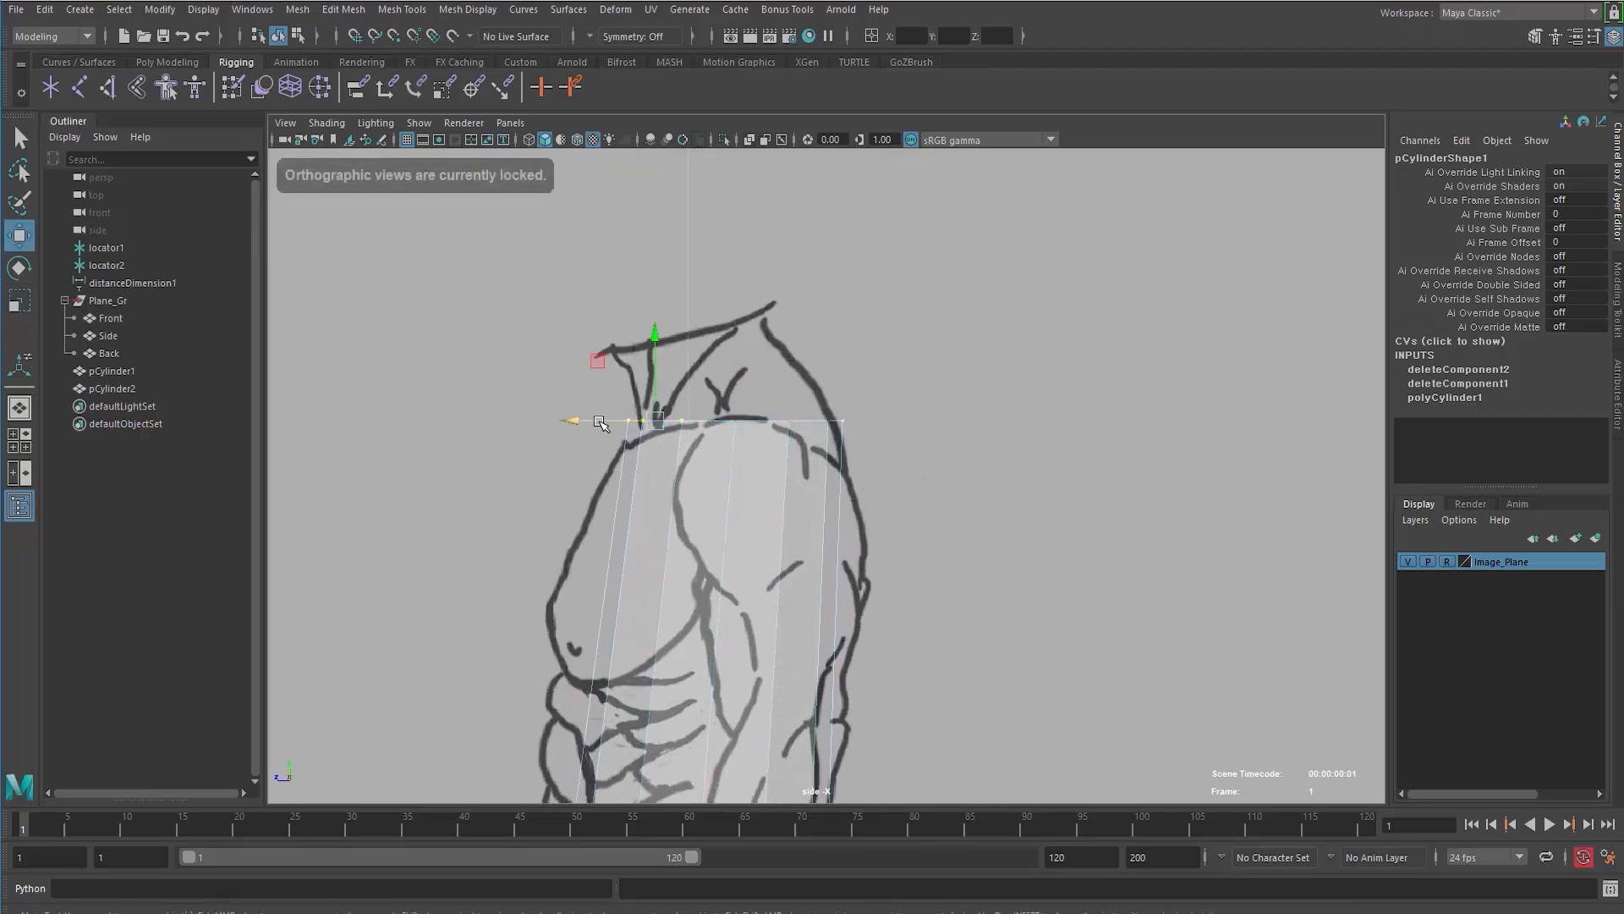
pyautogui.moveTo(599, 421); pyautogui.dragTo(607, 422)
pyautogui.hotkey('ctrl', 'z')
pyautogui.moveTo(765, 391); pyautogui.dragTo(871, 461)
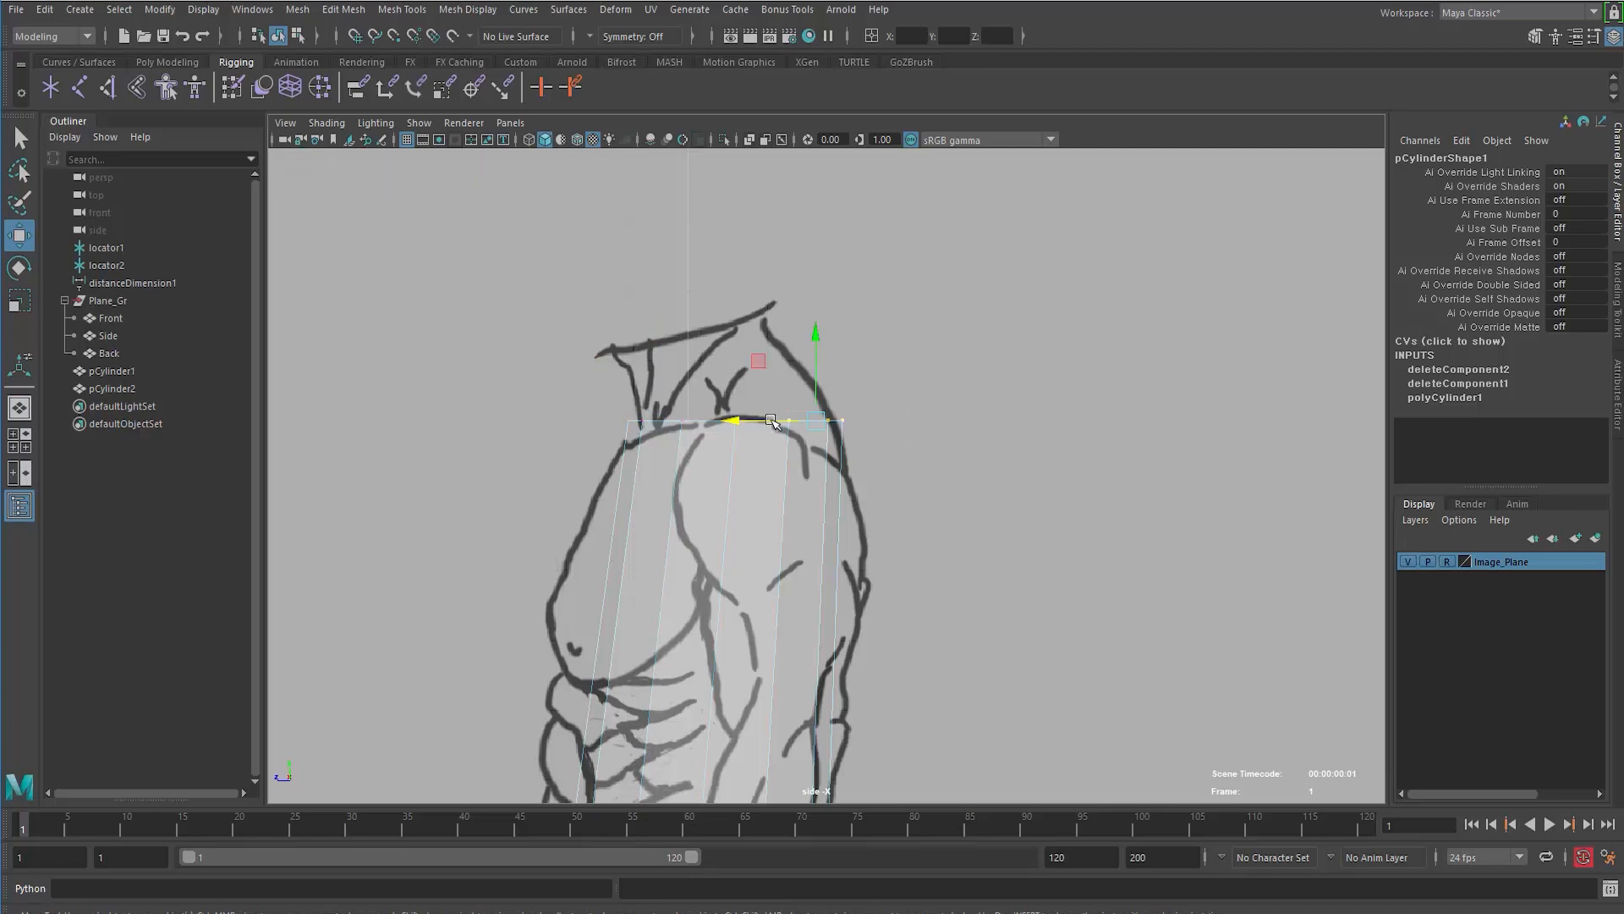
pyautogui.moveTo(734, 421); pyautogui.dragTo(763, 422)
pyautogui.hotkey('ctrl', 'z')
# Step: Select the whole top vertex ring again and lower it slightly toward the shoulder line in the side view
pyautogui.click(596, 376)
pyautogui.moveTo(595, 376); pyautogui.dragTo(948, 464)
pyautogui.press('r')
pyautogui.moveTo(659, 422); pyautogui.dragTo(660, 428)
pyautogui.press('w')
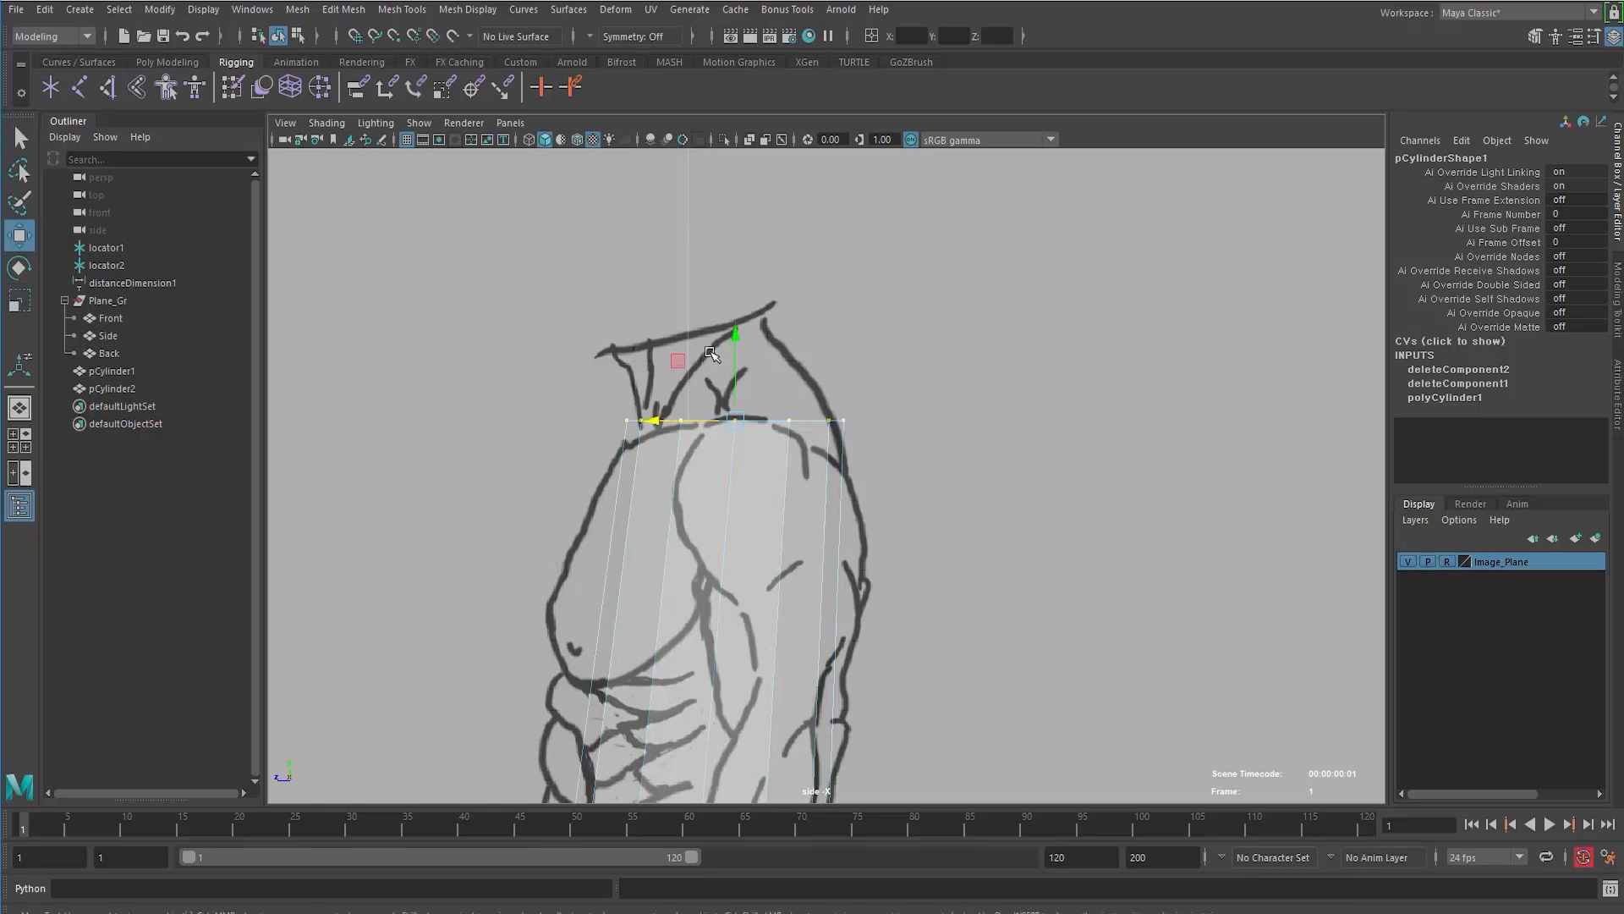
pyautogui.moveTo(719, 356); pyautogui.dragTo(725, 364)
pyautogui.hotkey('ctrl', 'z')
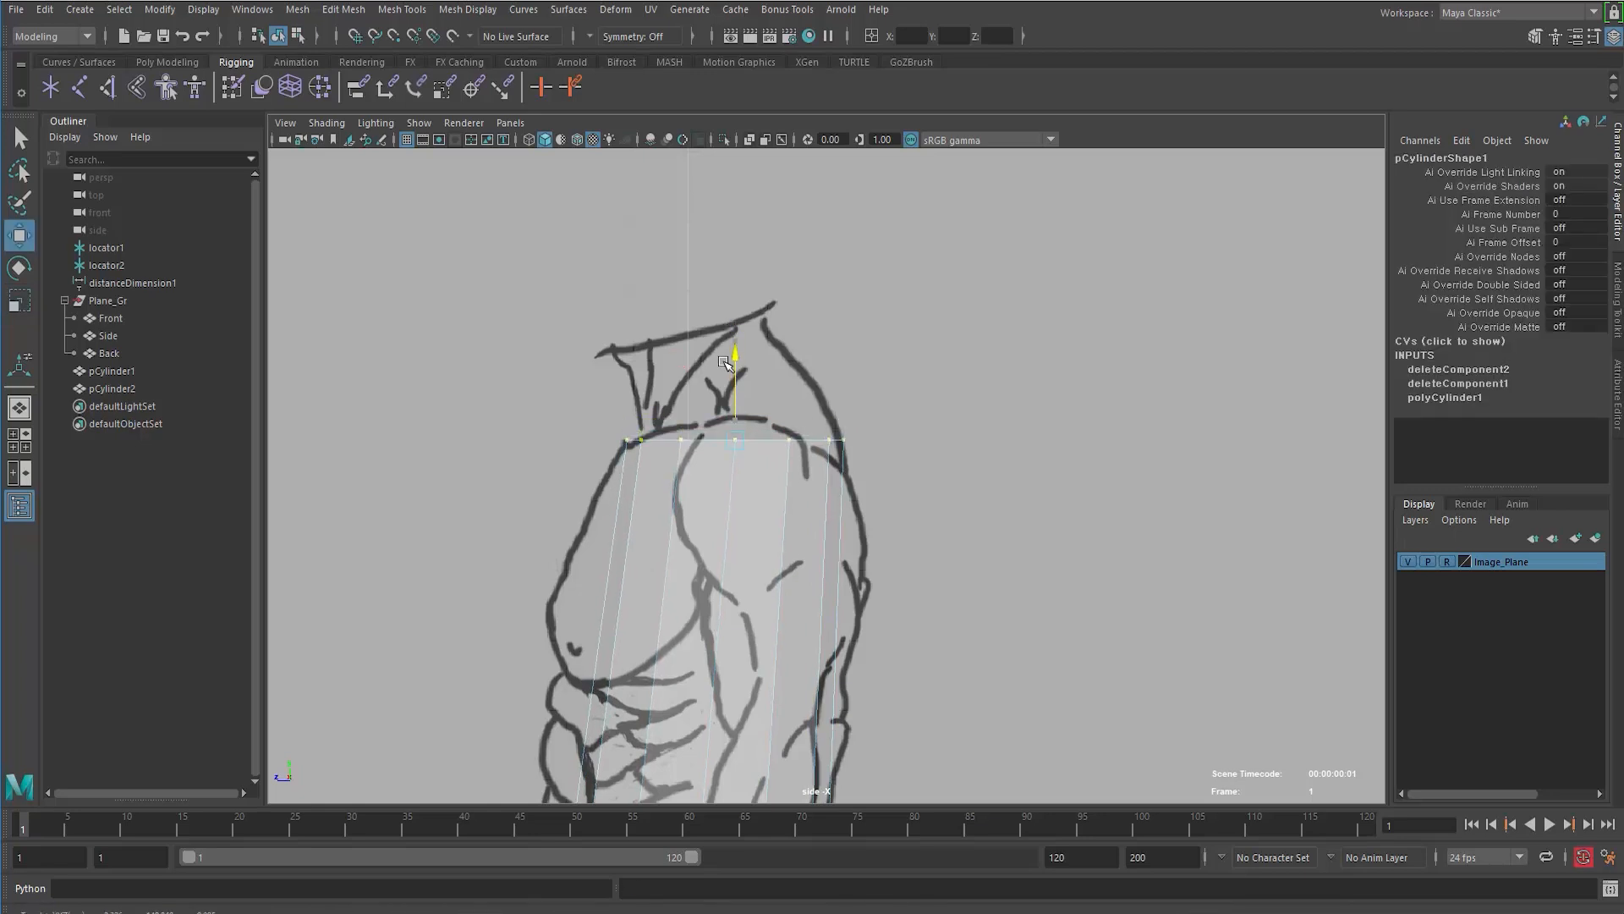
# Step: In the front view, raise the top vertex ring slightly to the shoulder line and compare it with the side view
pyautogui.press('space')
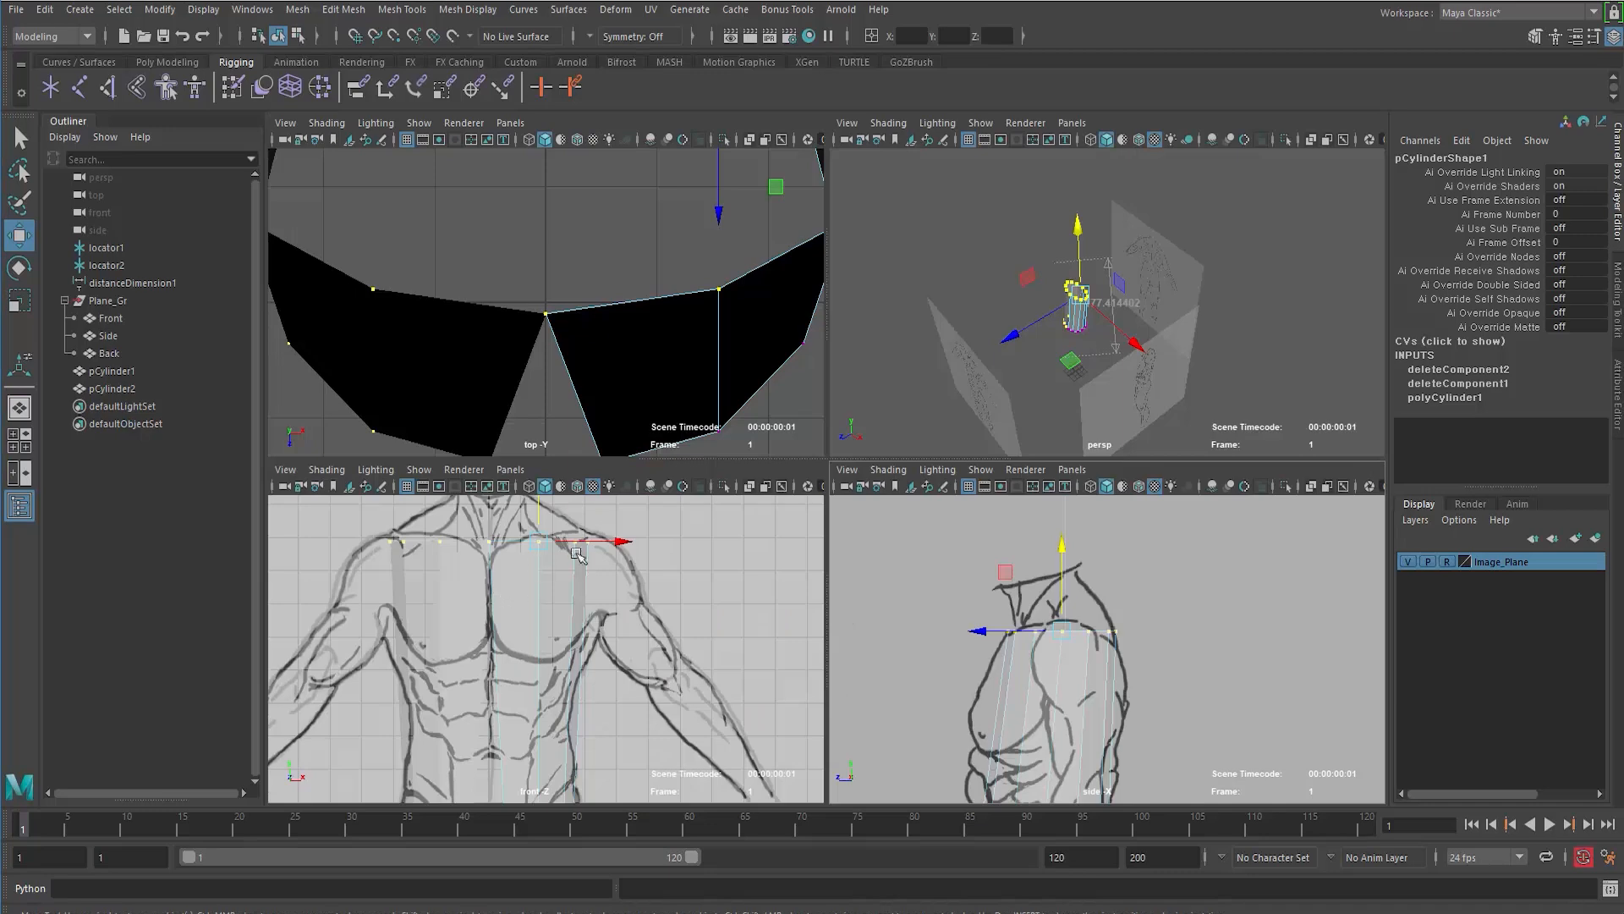
pyautogui.press('space')
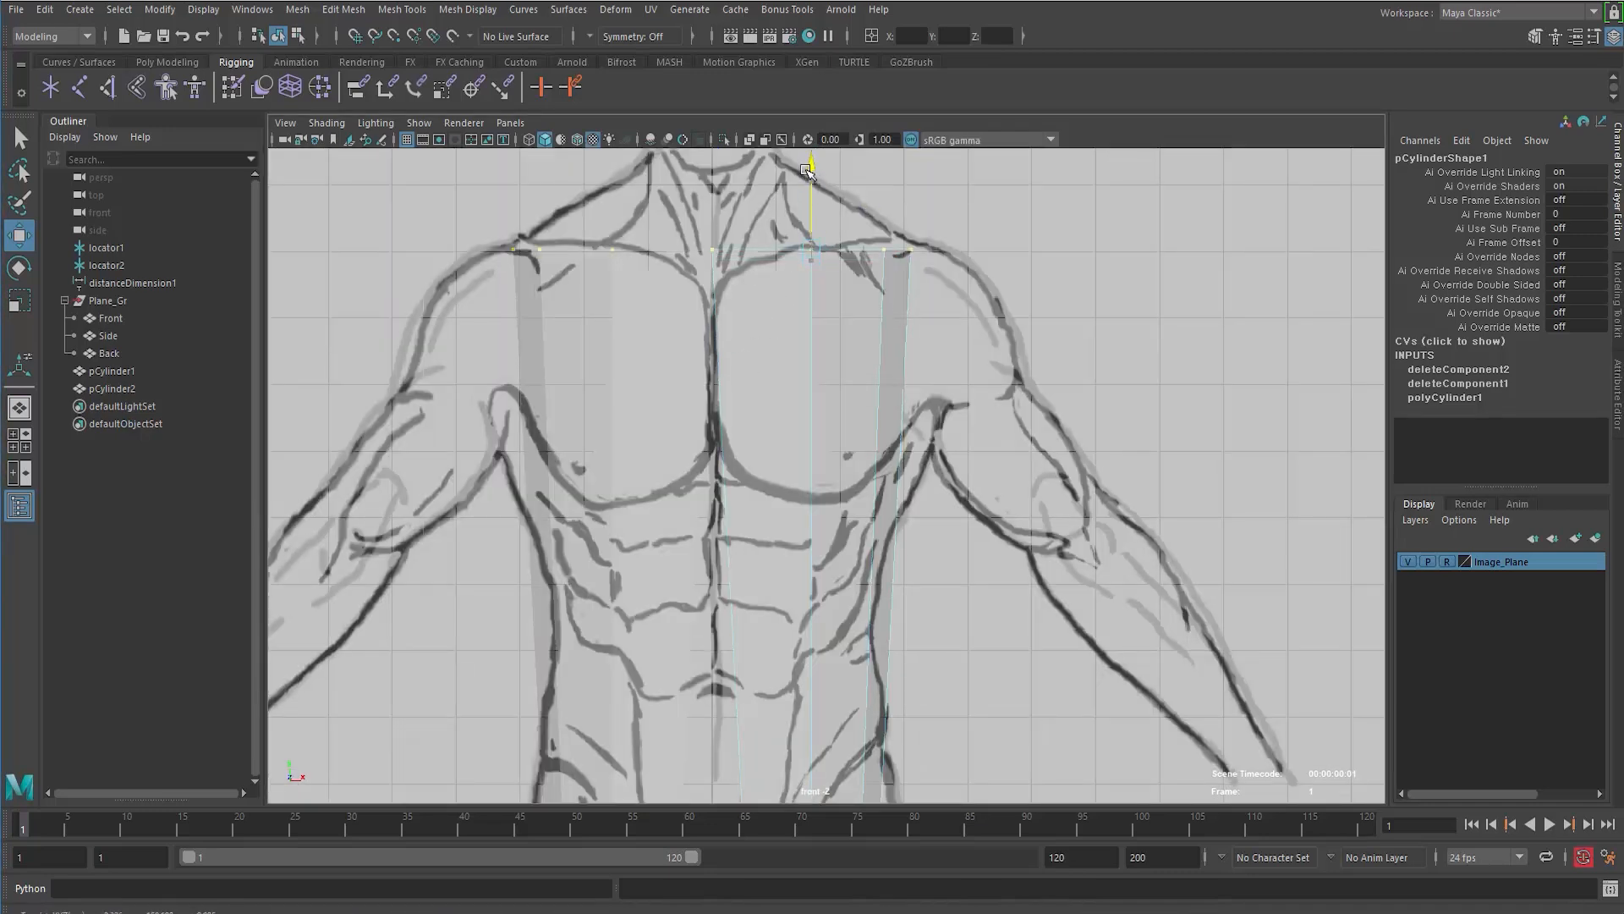
pyautogui.press('space')
pyautogui.press('space')
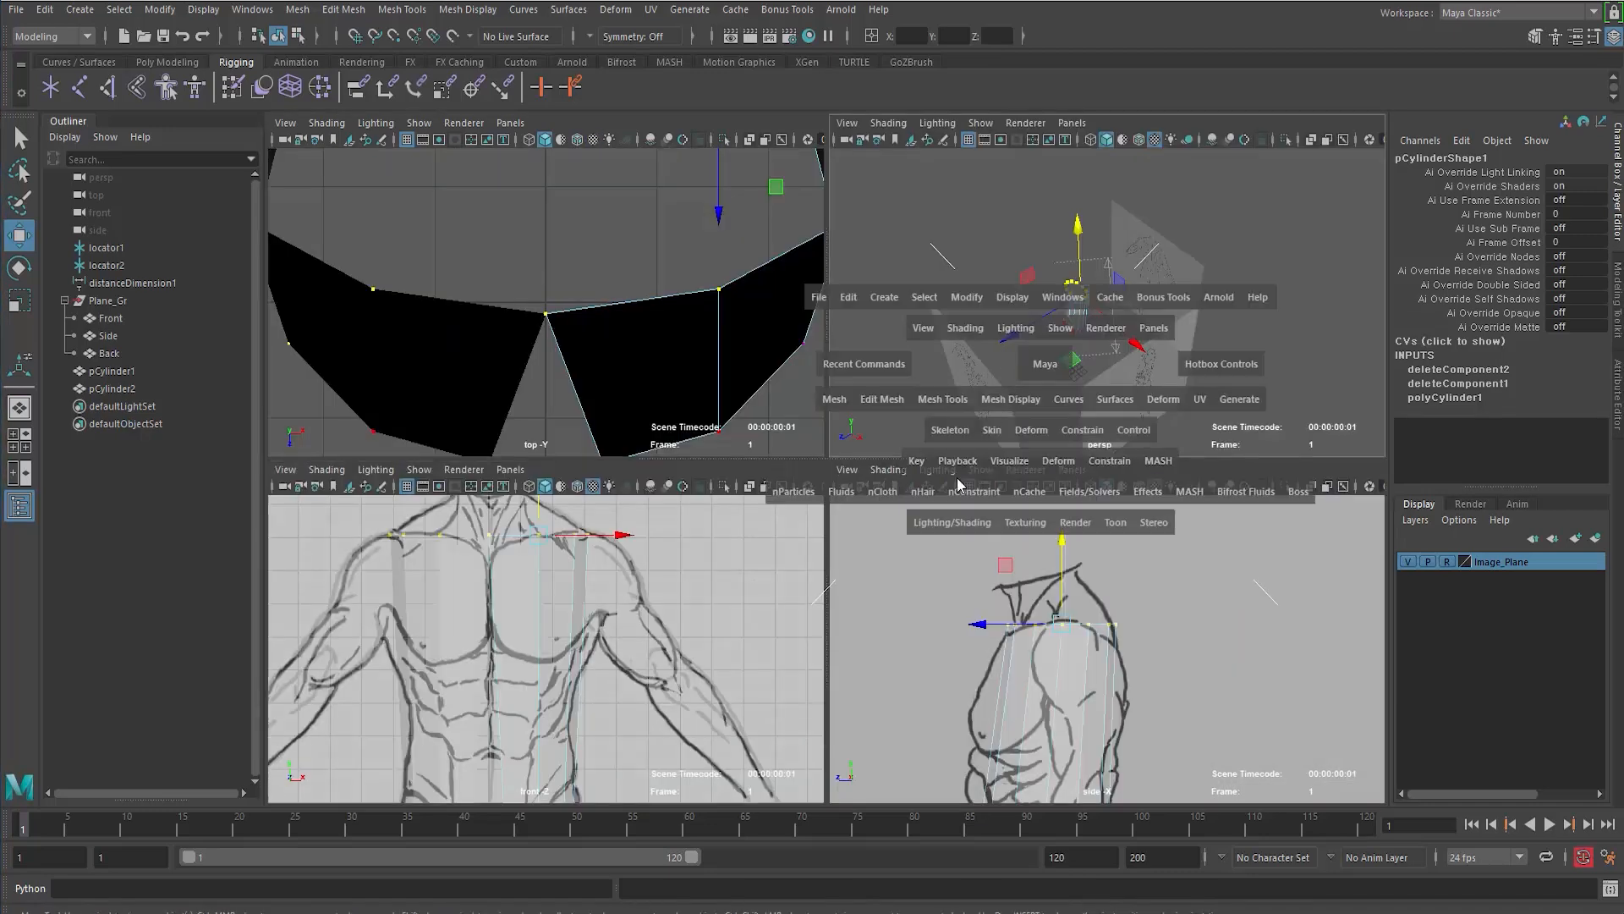
pyautogui.press('space')
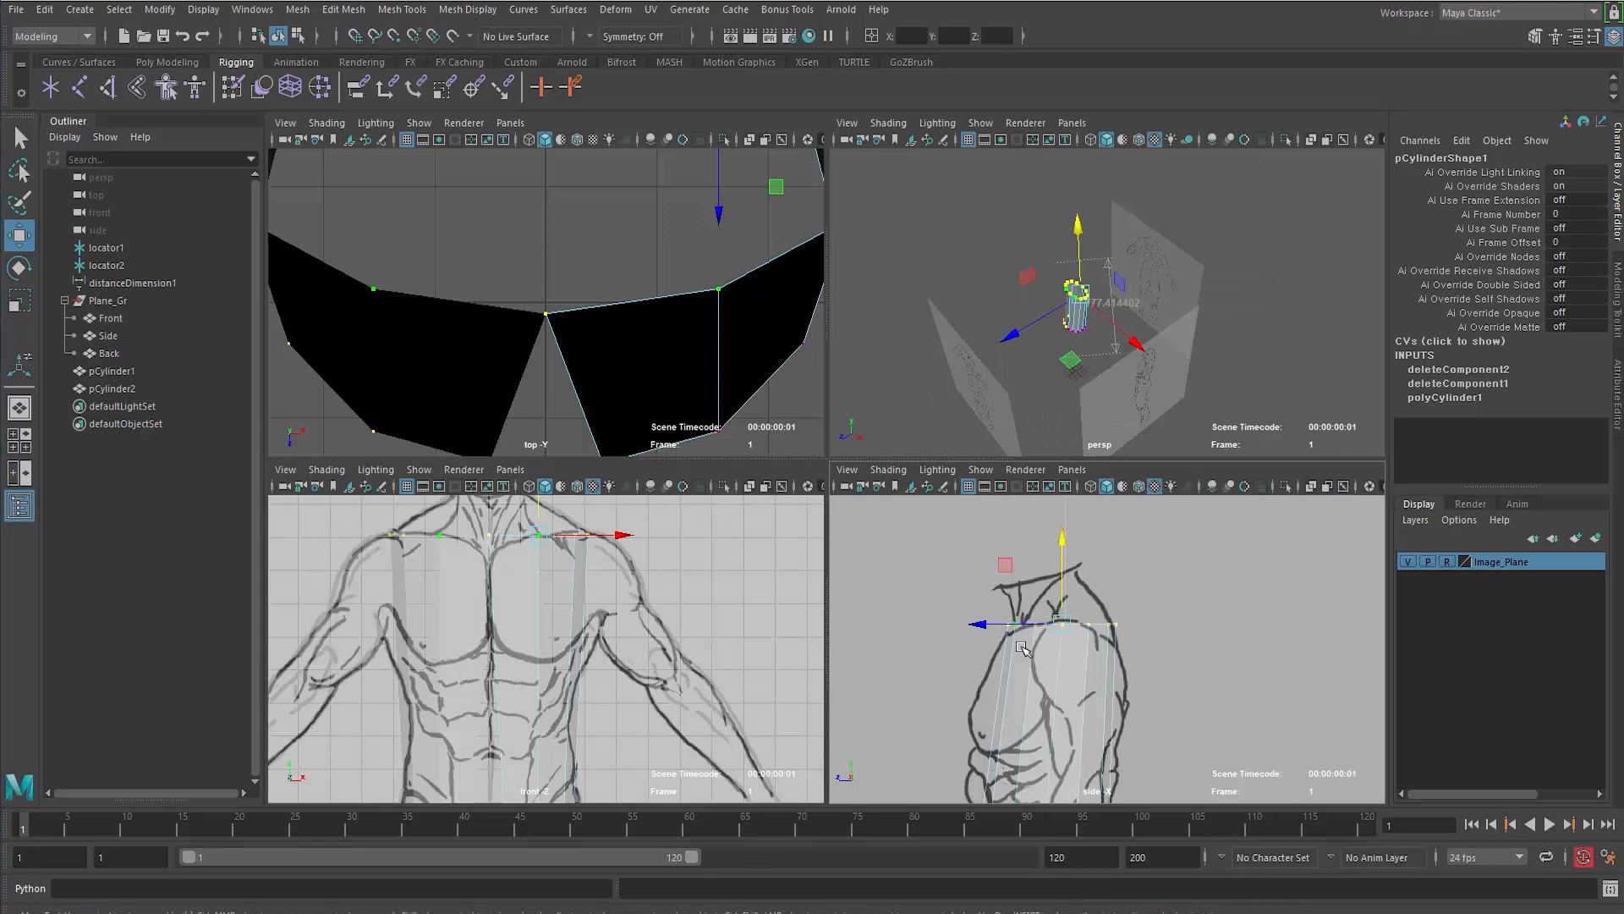
pyautogui.press('space')
pyautogui.press('space')
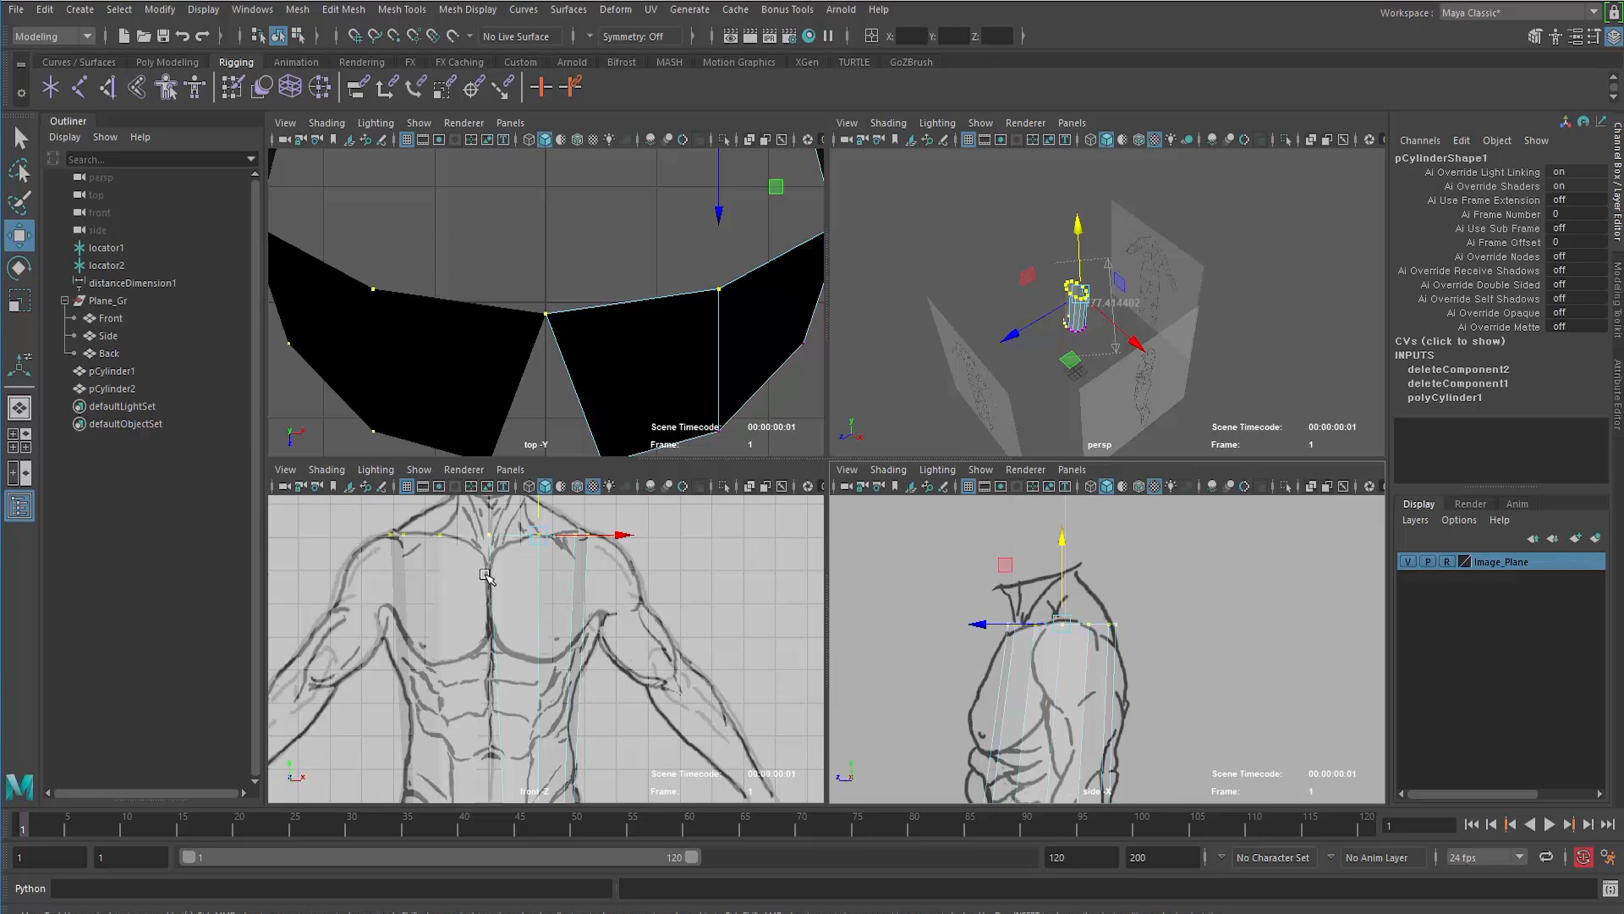
# Step: In the front view, lower the top ring's centre vertices toward the base of the neck and raise the outer ones slightly to the shoulder line
pyautogui.press('space')
pyautogui.click(712, 266)
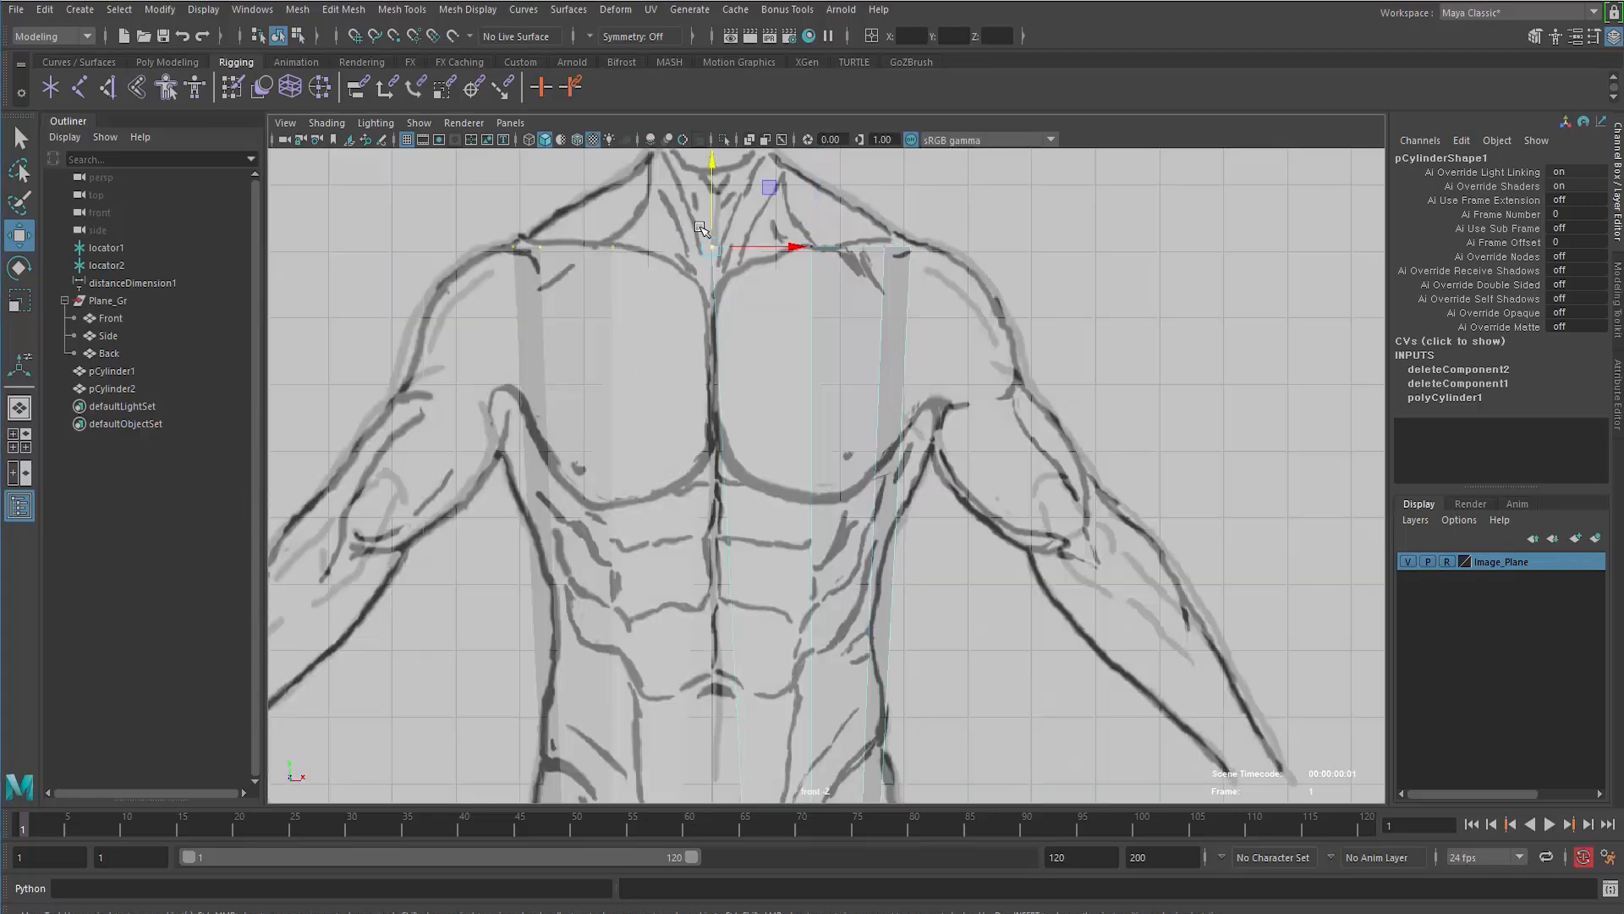
pyautogui.moveTo(712, 155); pyautogui.dragTo(713, 192)
pyautogui.moveTo(873, 211); pyautogui.dragTo(937, 283)
pyautogui.moveTo(898, 167); pyautogui.dragTo(898, 165)
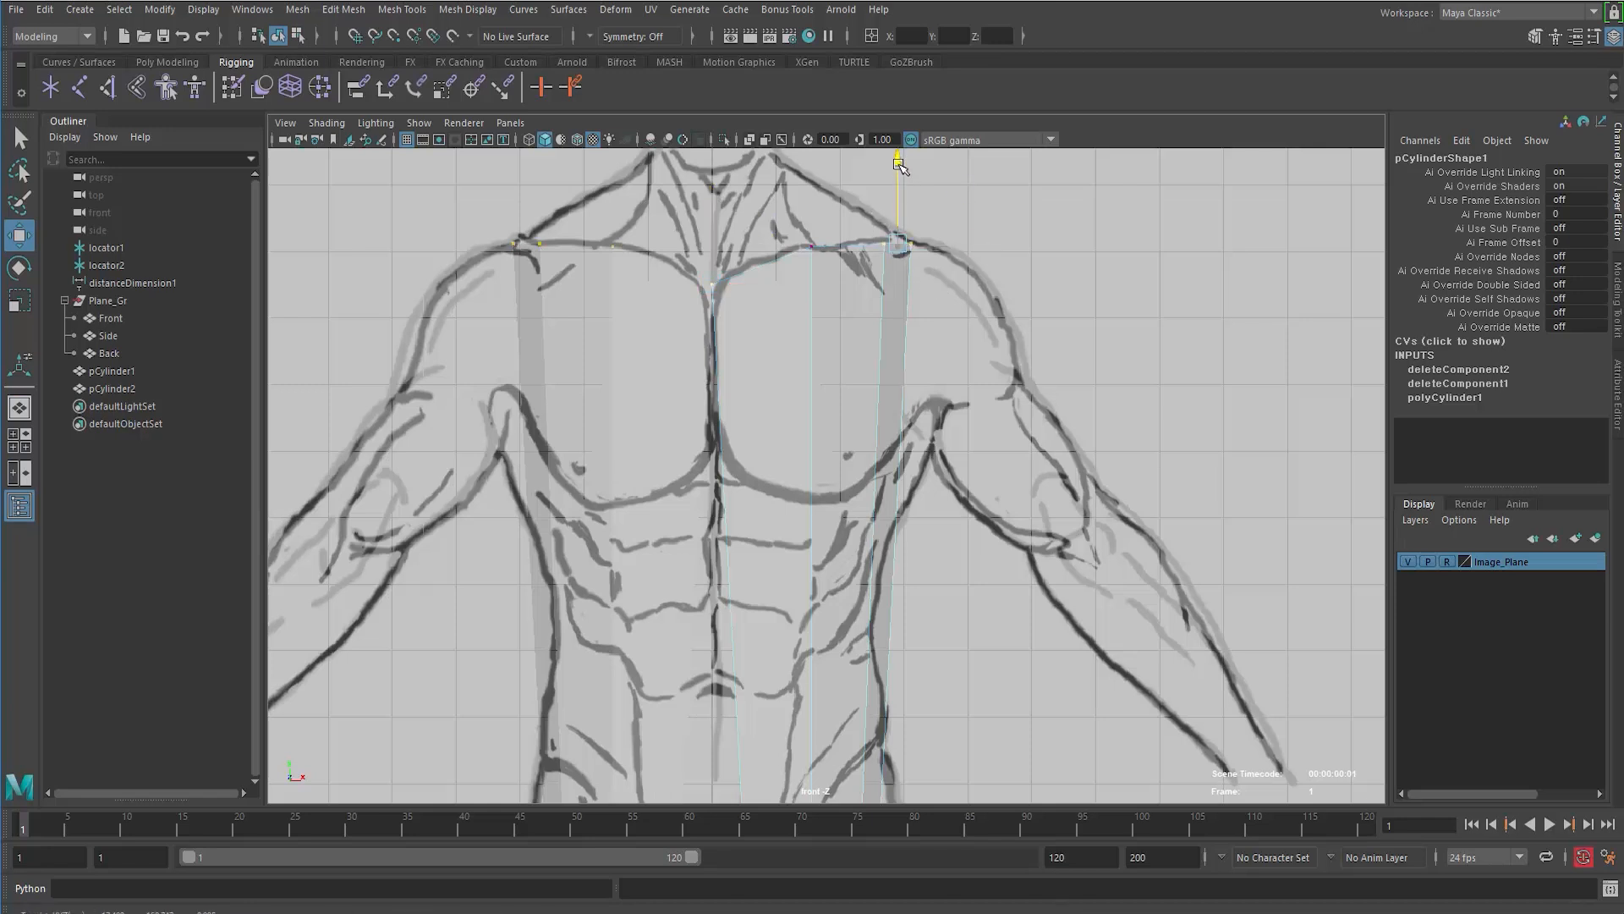
pyautogui.click(812, 252)
pyautogui.click(913, 245)
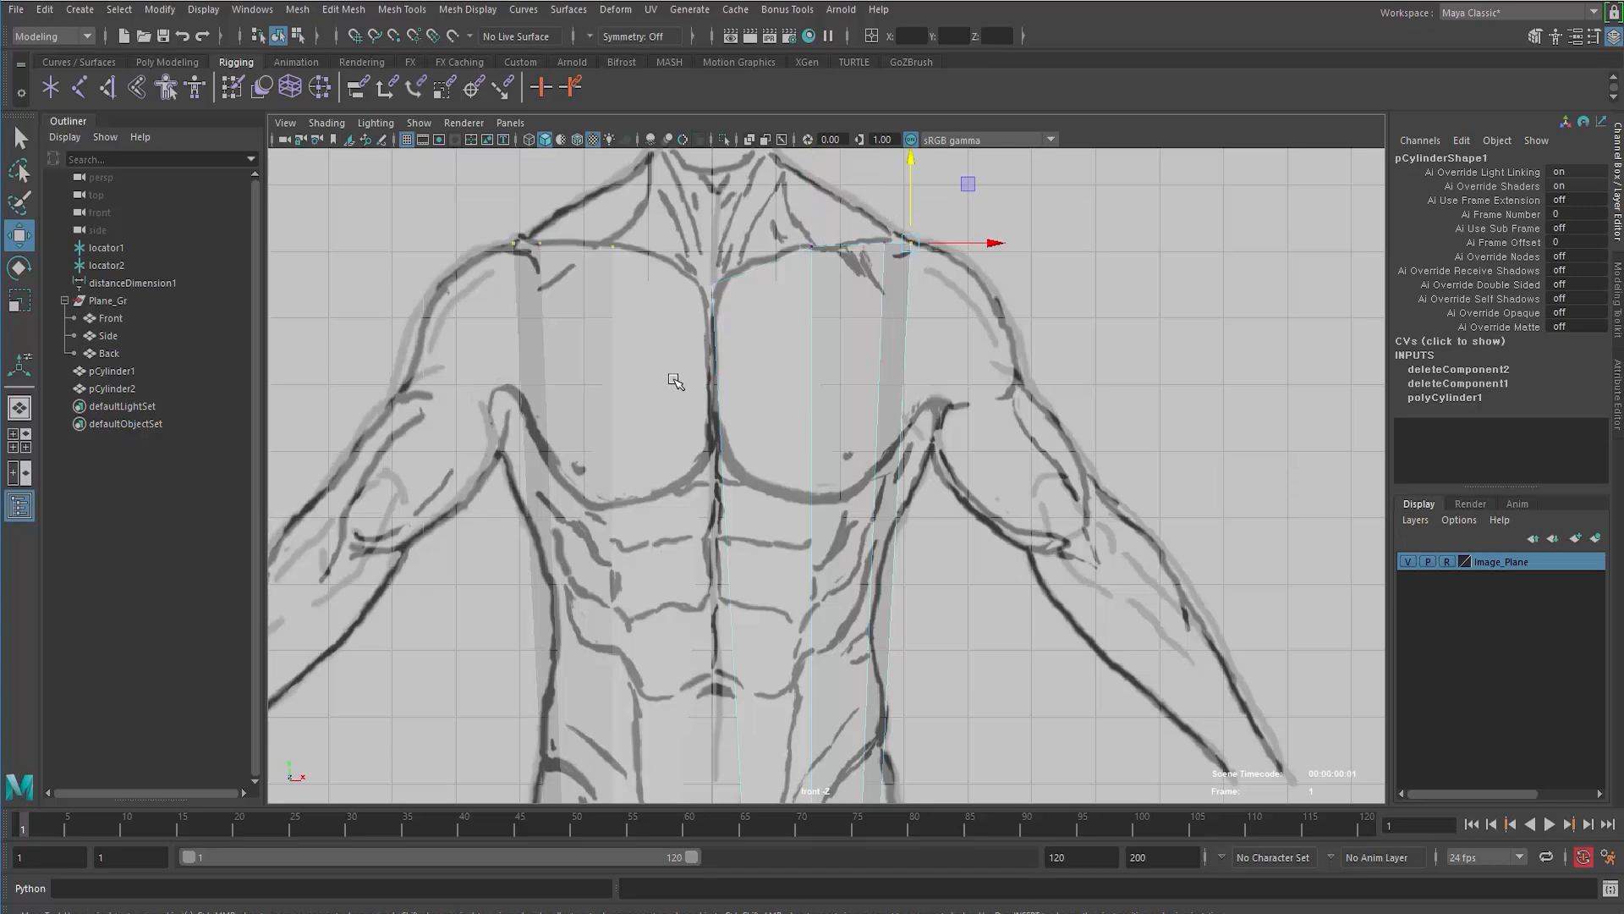
# Step: Select the bottom vertex ring at hip level and scale it wider along X to the hip outline in the front view
pyautogui.keyDown('alt'); pyautogui.moveTo(675, 382); pyautogui.dragTo(655, 469, button='middle'); pyautogui.keyUp('alt')
pyautogui.press('space')
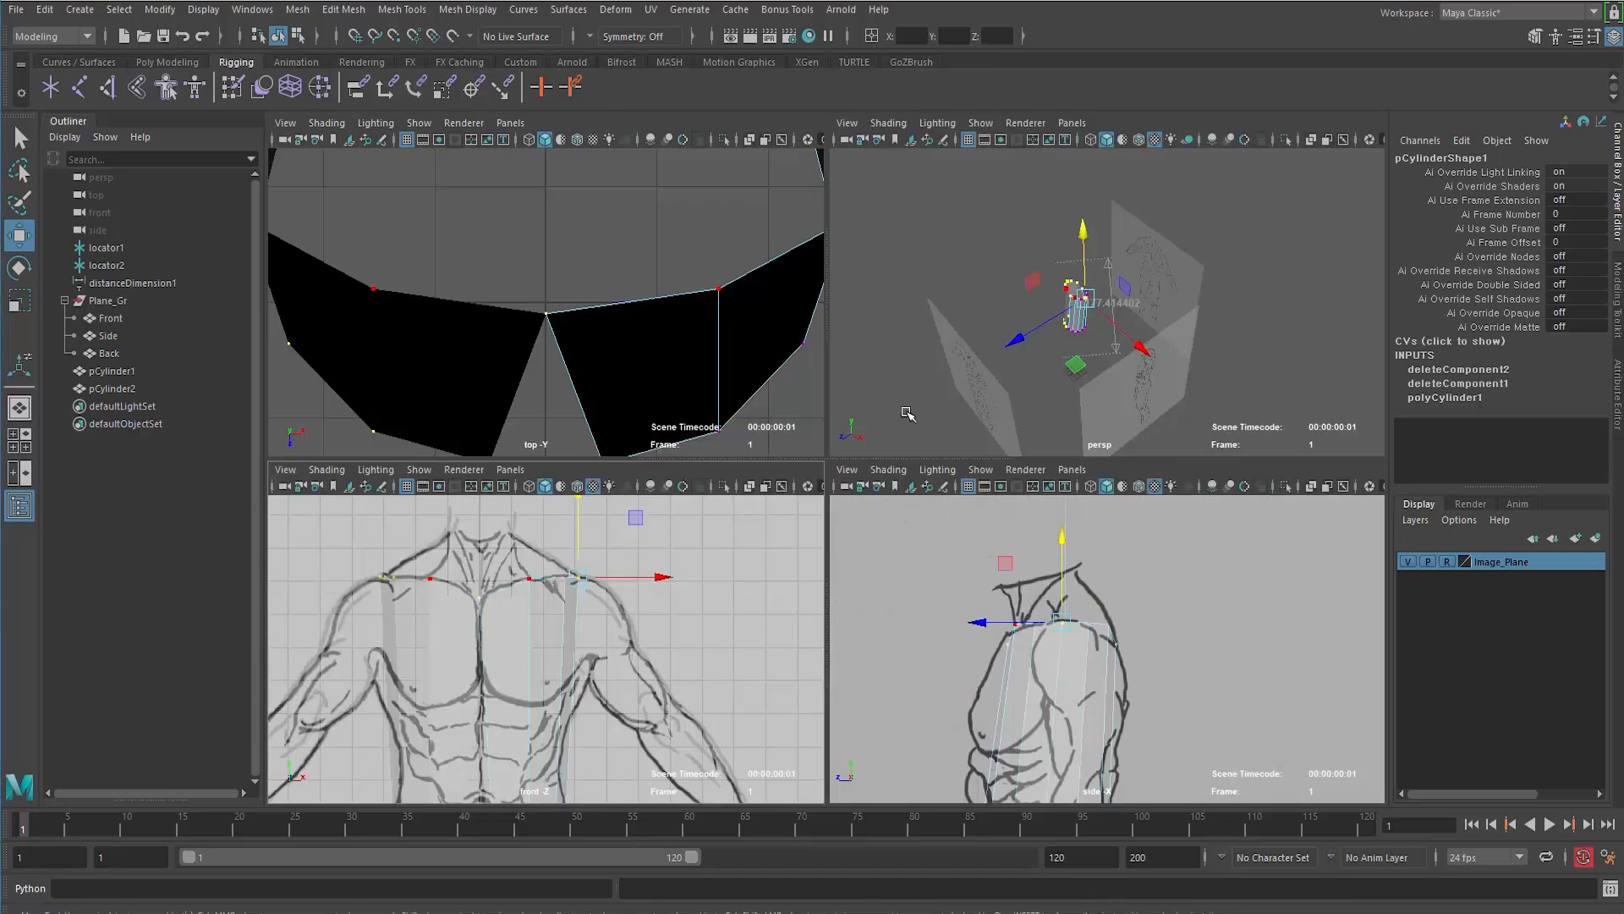
pyautogui.press('space')
pyautogui.keyDown('alt'); pyautogui.moveTo(882, 640); pyautogui.dragTo(824, 497, button='middle'); pyautogui.keyUp('alt')
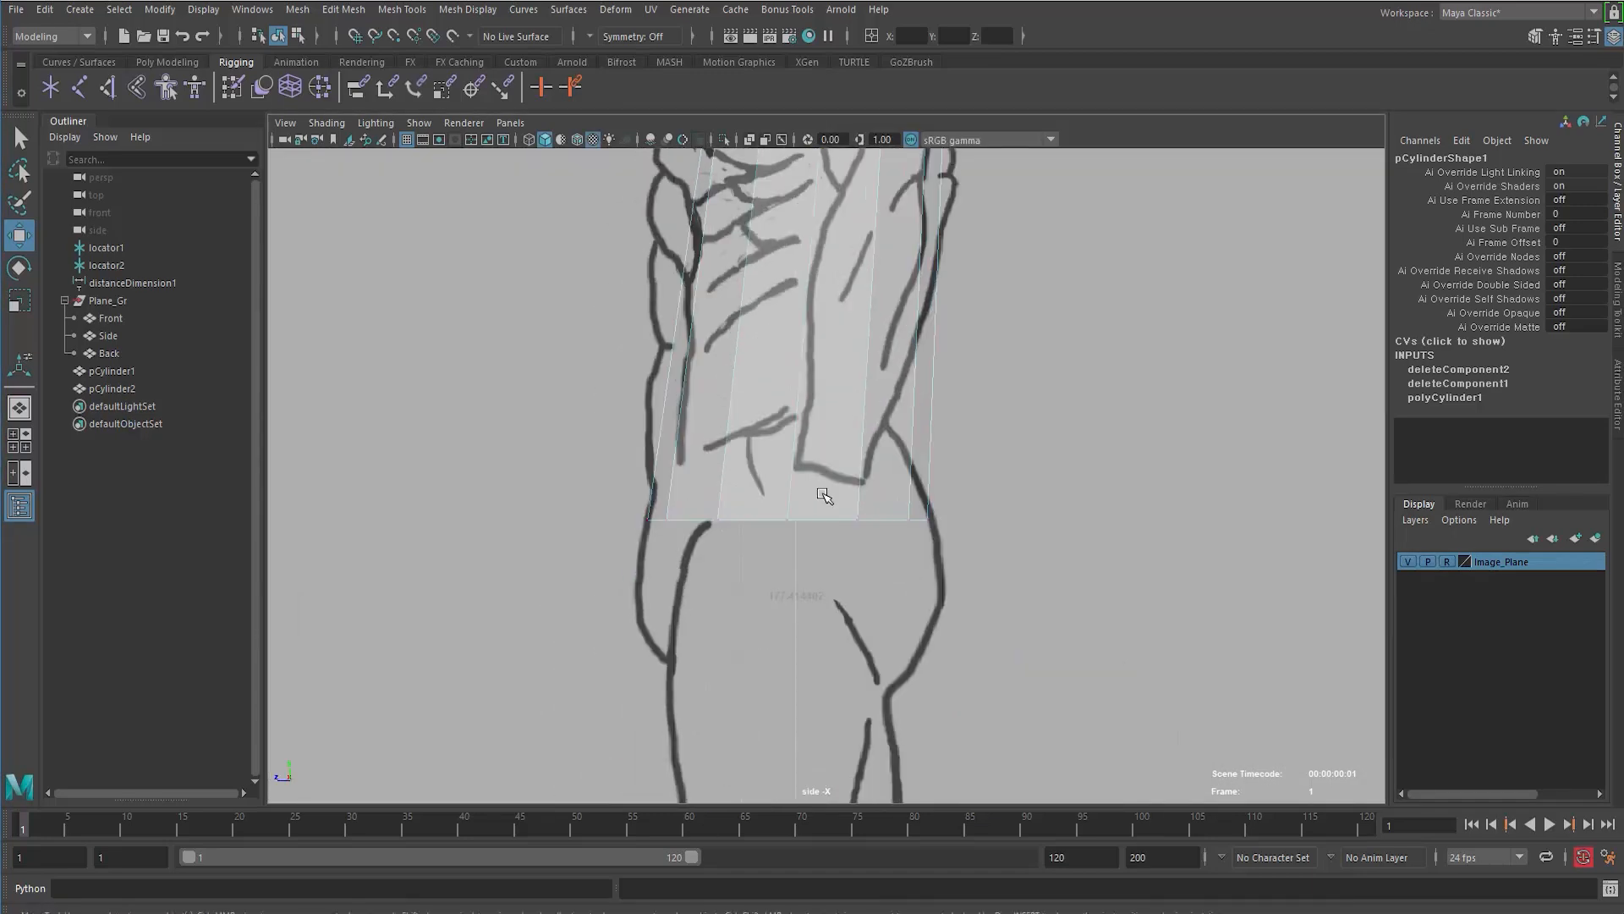
pyautogui.moveTo(584, 469); pyautogui.dragTo(998, 571)
pyautogui.keyDown('alt'); pyautogui.moveTo(472, 453); pyautogui.dragTo(544, 461); pyautogui.keyUp('alt')
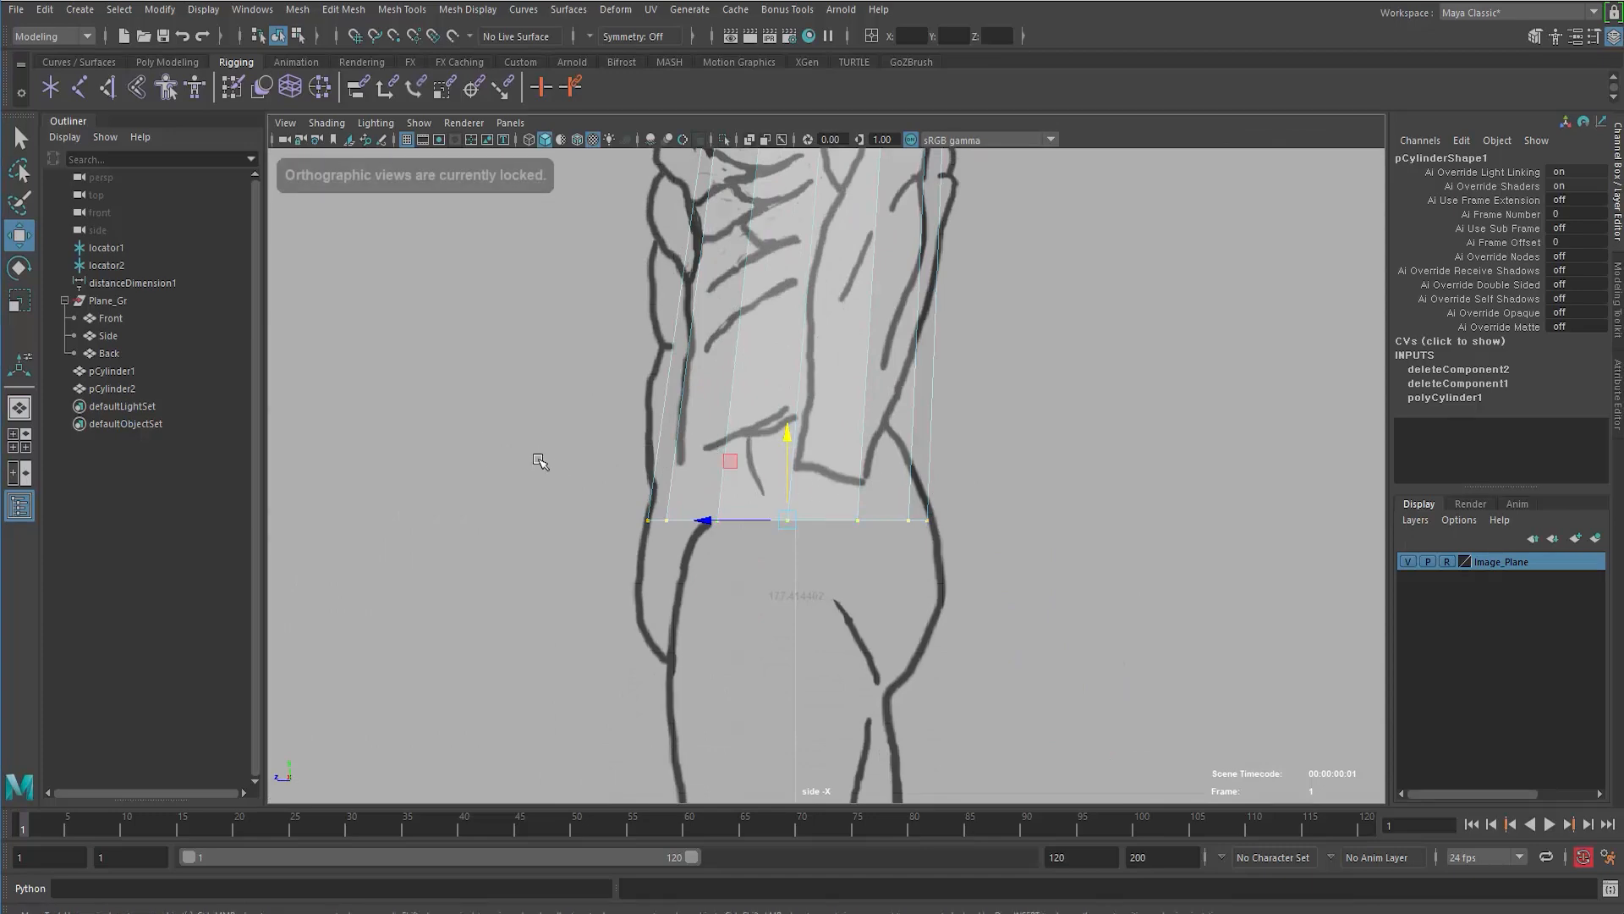
pyautogui.press('space')
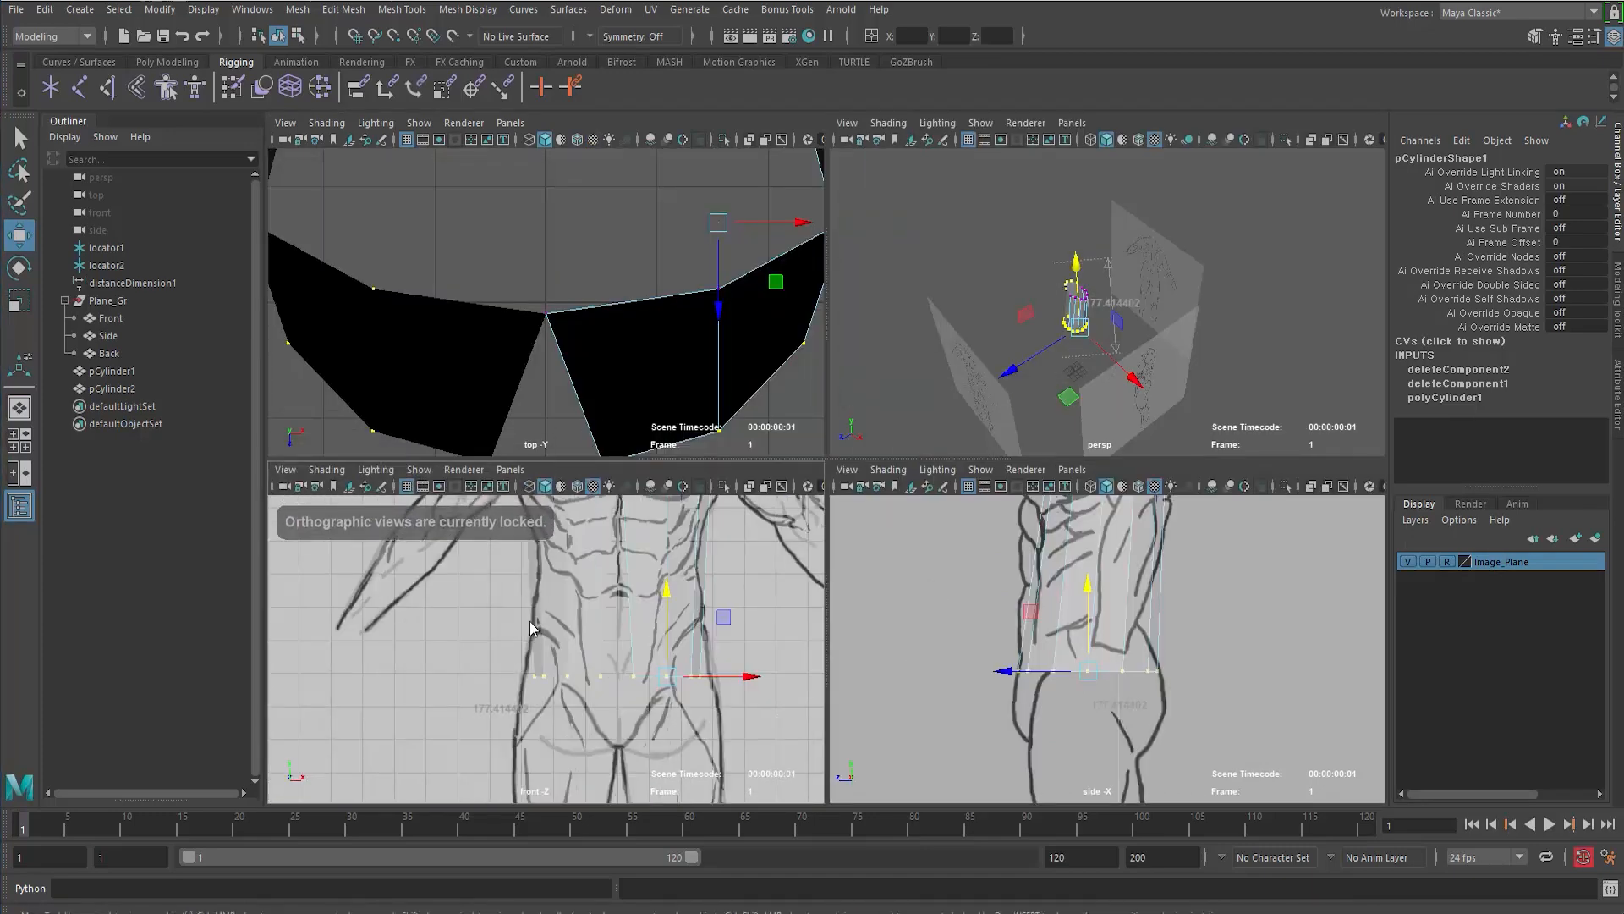
pyautogui.press('space')
pyautogui.press('r')
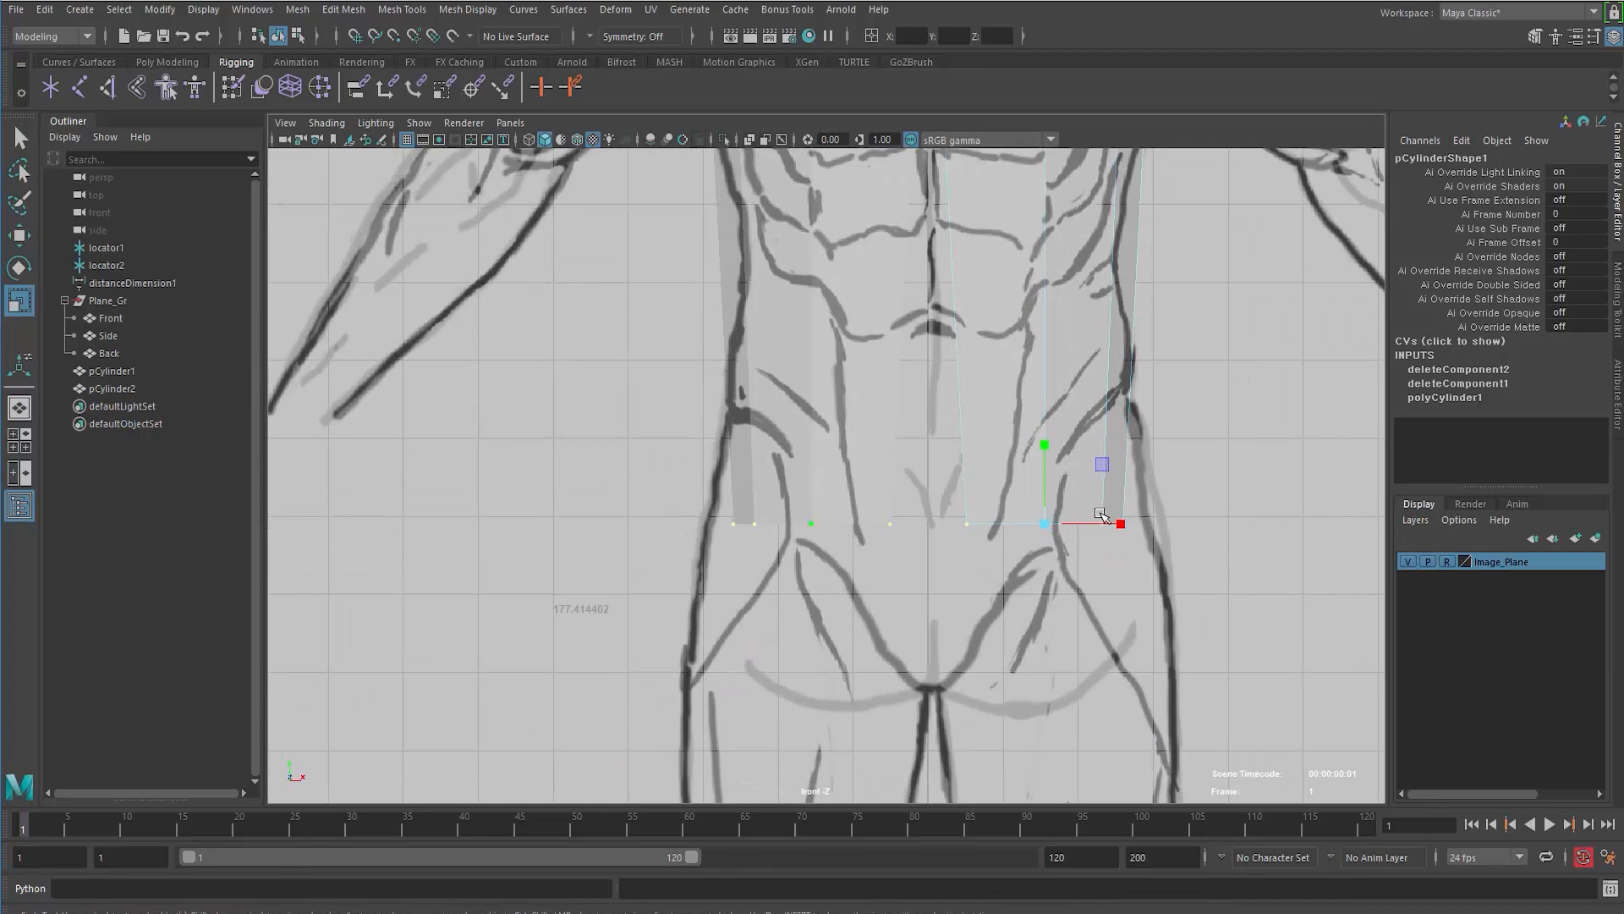
pyautogui.moveTo(1128, 525); pyautogui.dragTo(1156, 523)
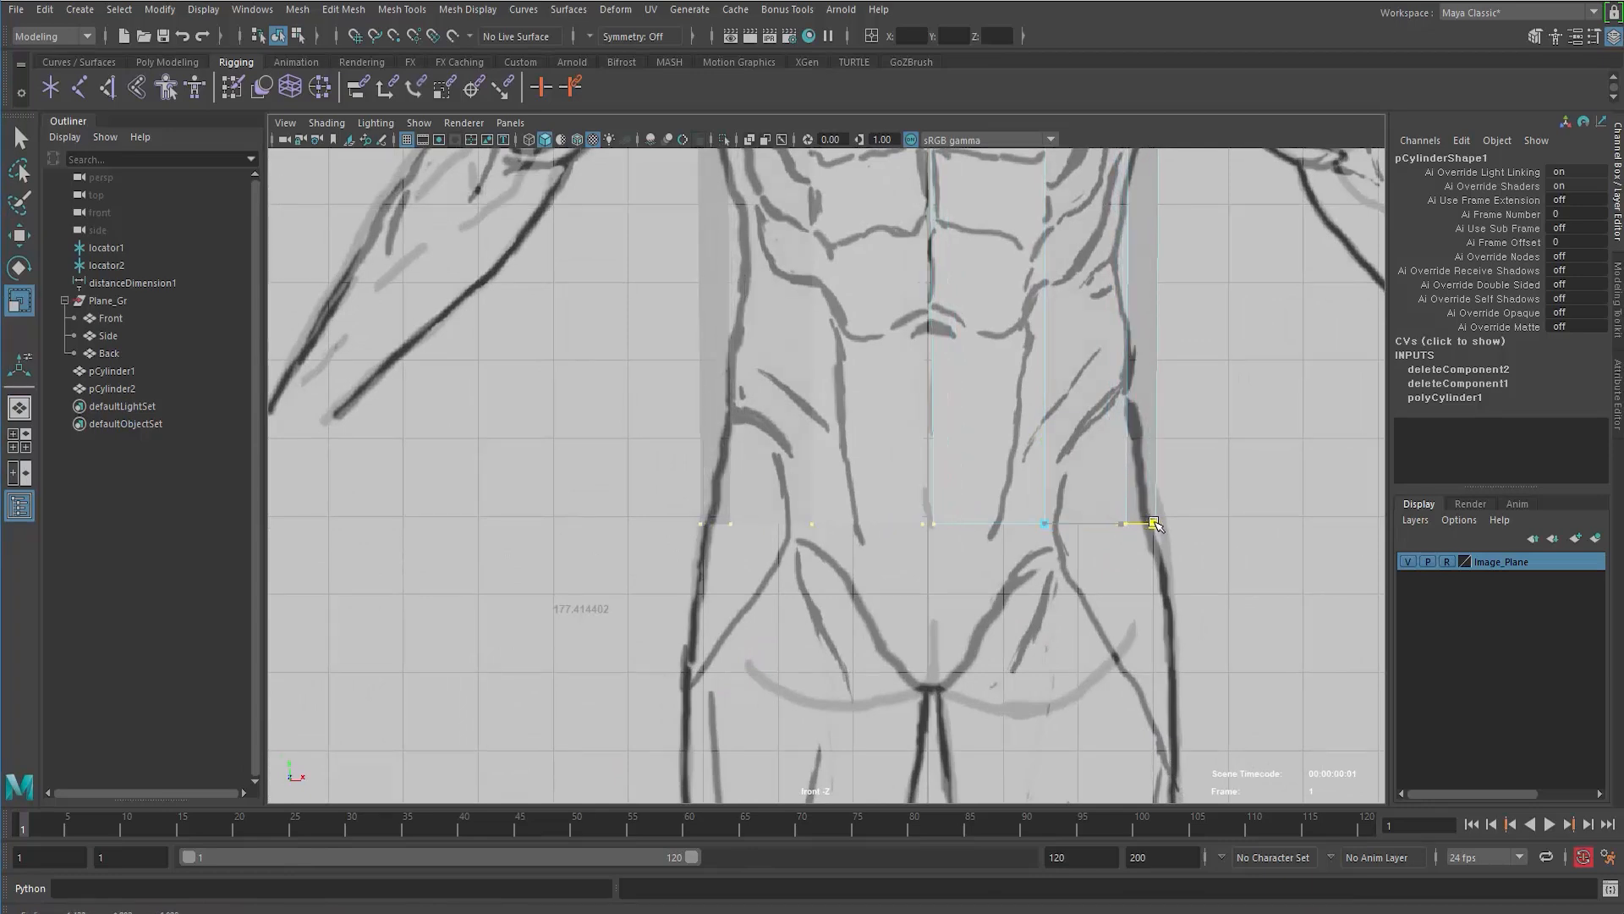
# Step: Select the bottom ring's centre vertices and examine the seam between the two halves from below in the perspective view
pyautogui.moveTo(889, 502); pyautogui.dragTo(961, 564)
pyautogui.press('space')
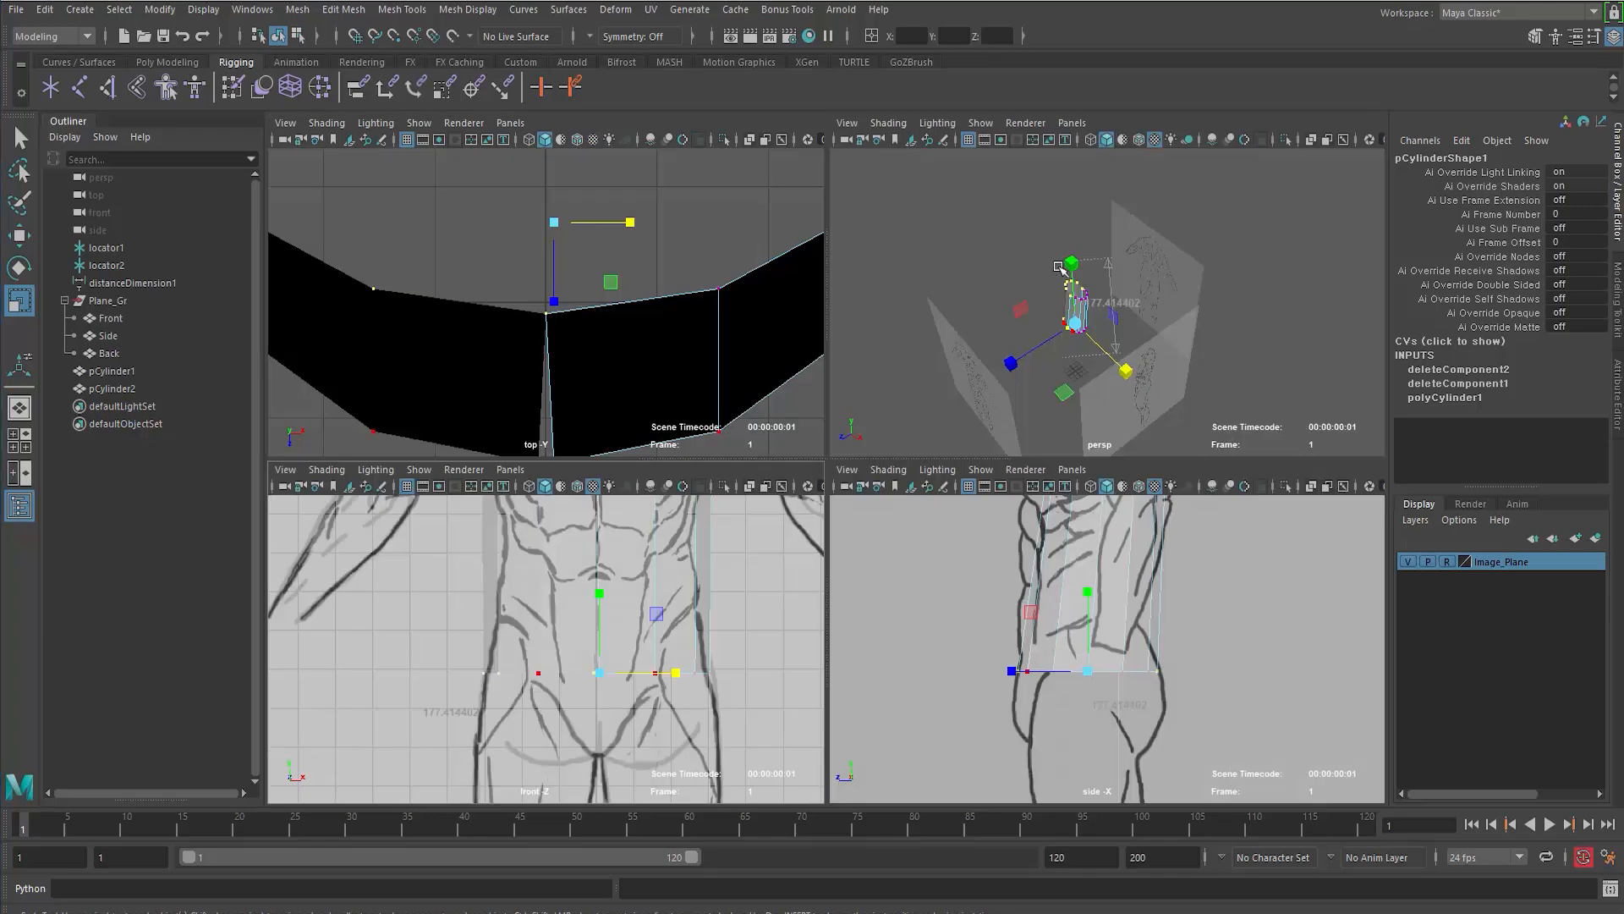
pyautogui.press('space')
pyautogui.press('f')
pyautogui.keyDown('alt'); pyautogui.moveTo(787, 482); pyautogui.dragTo(444, 389, button='right'); pyautogui.keyUp('alt')
pyautogui.keyDown('alt'); pyautogui.moveTo(445, 390); pyautogui.dragTo(656, 398); pyautogui.keyUp('alt')
pyautogui.click(735, 550)
pyautogui.moveTo(795, 364); pyautogui.dragTo(802, 514)
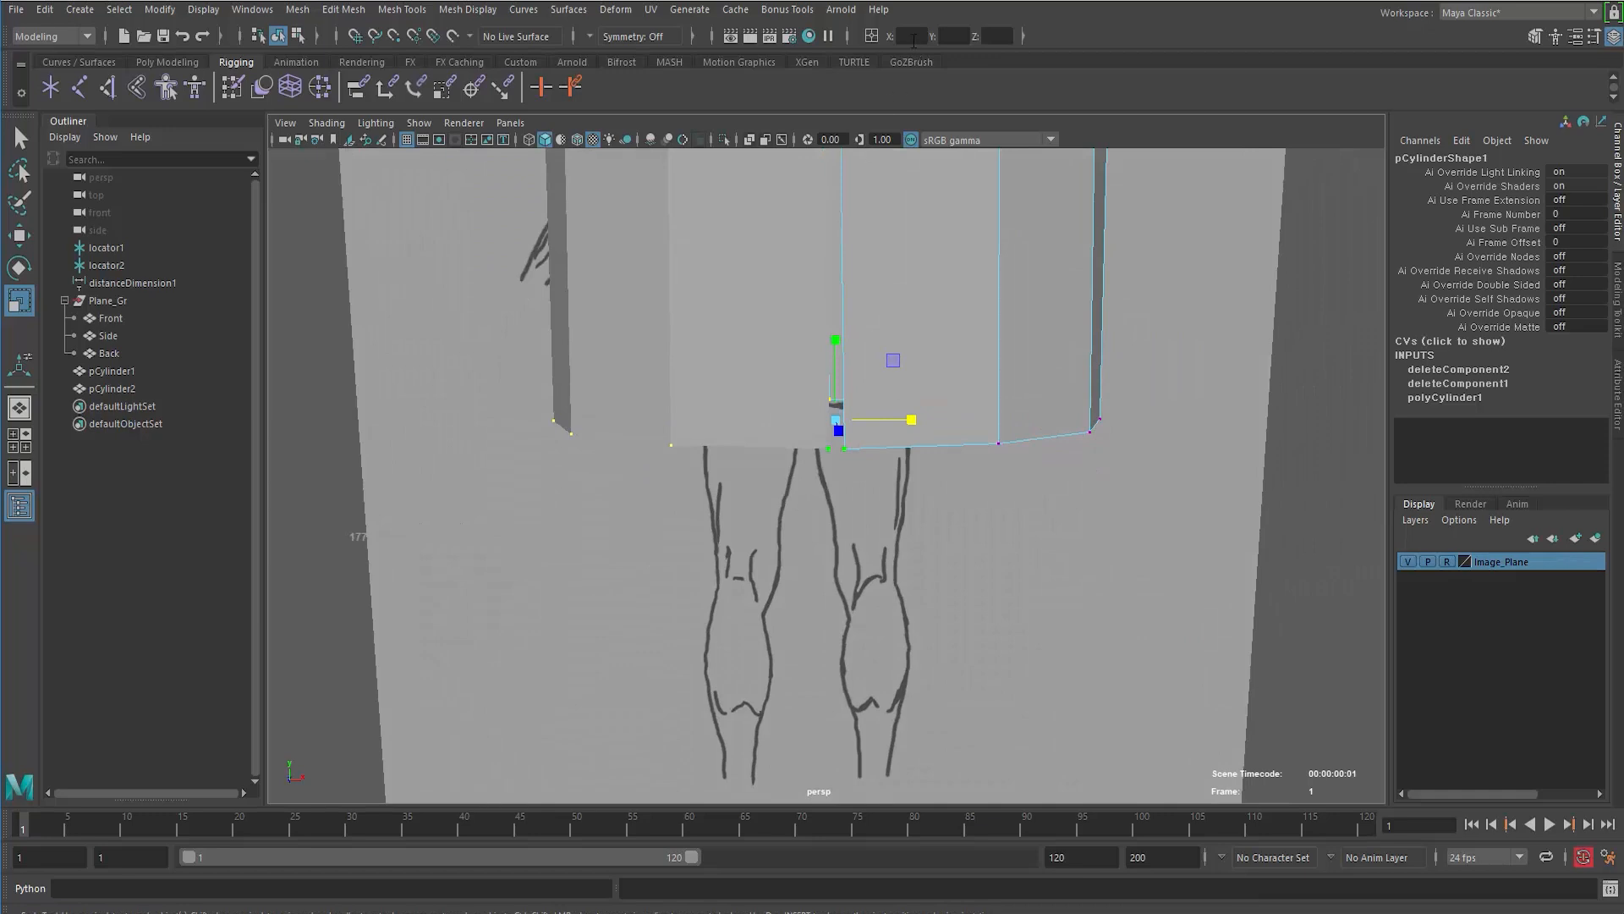
pyautogui.press('Return')
pyautogui.keyDown('alt'); pyautogui.moveTo(450, 496); pyautogui.dragTo(516, 486); pyautogui.keyUp('alt')
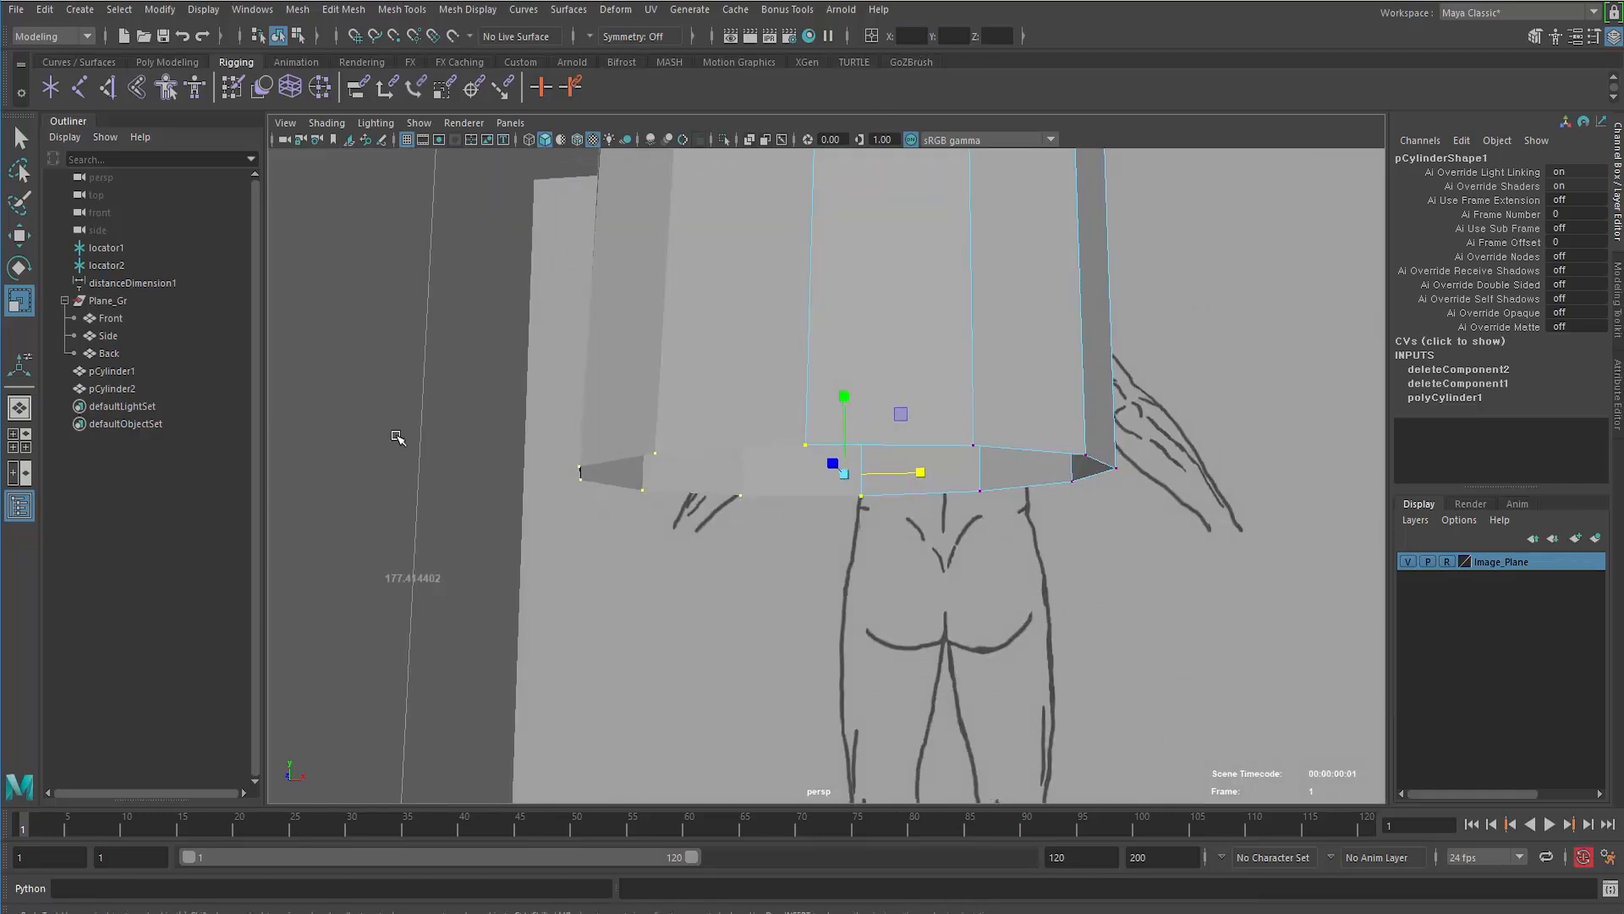
pyautogui.click(741, 366)
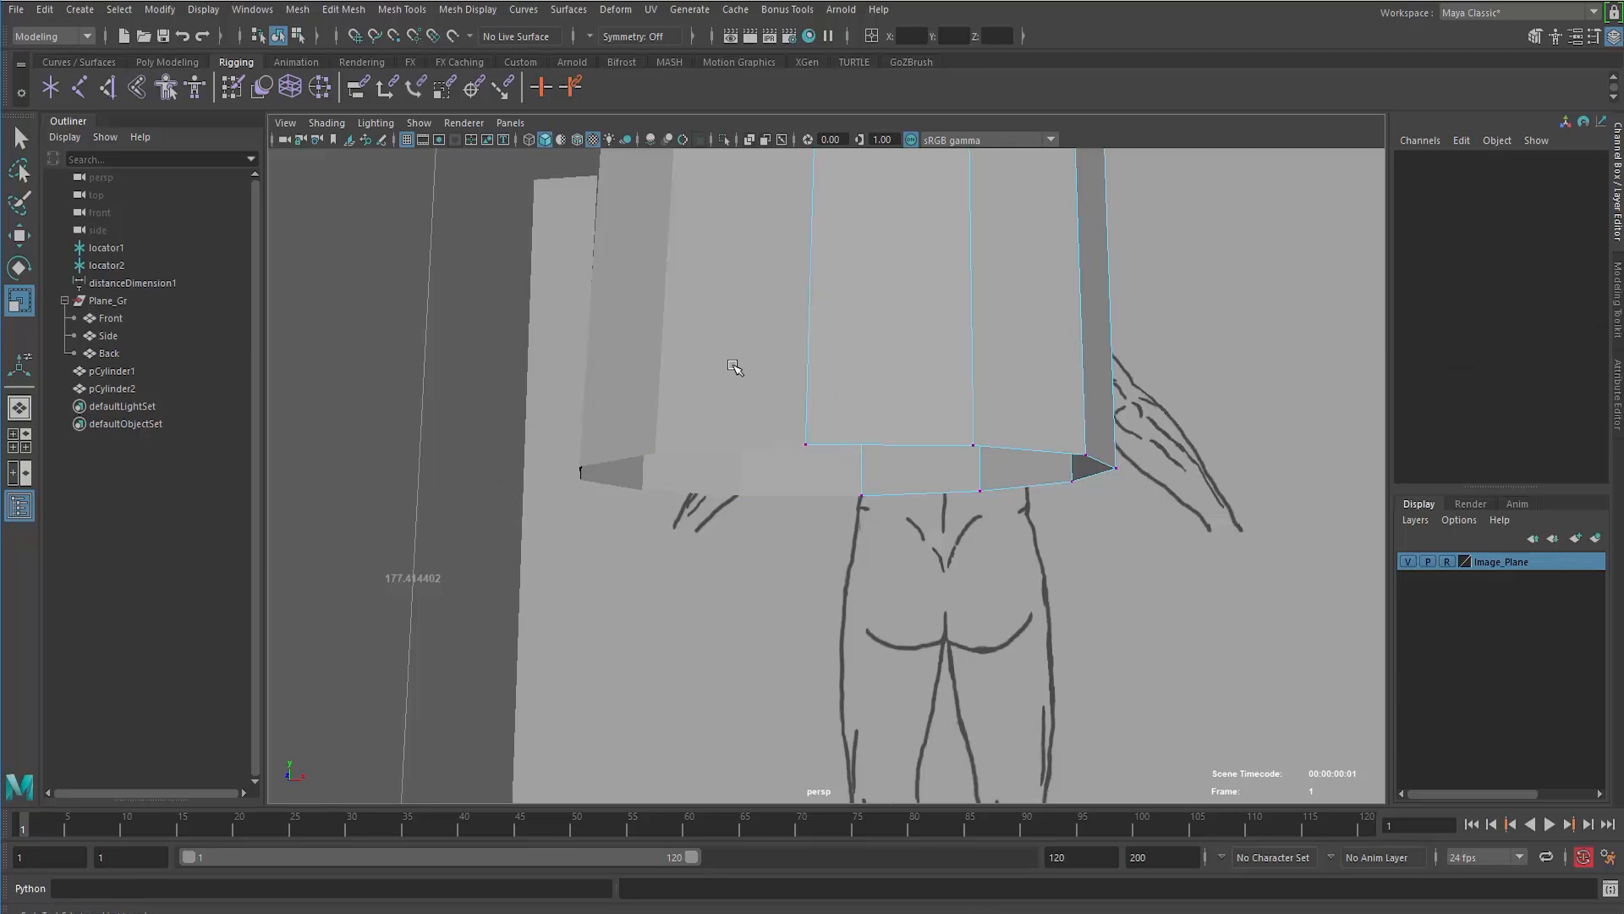
# Step: Switch to component selection and set the Scale tool's symmetry to Object X
pyautogui.press('F8')
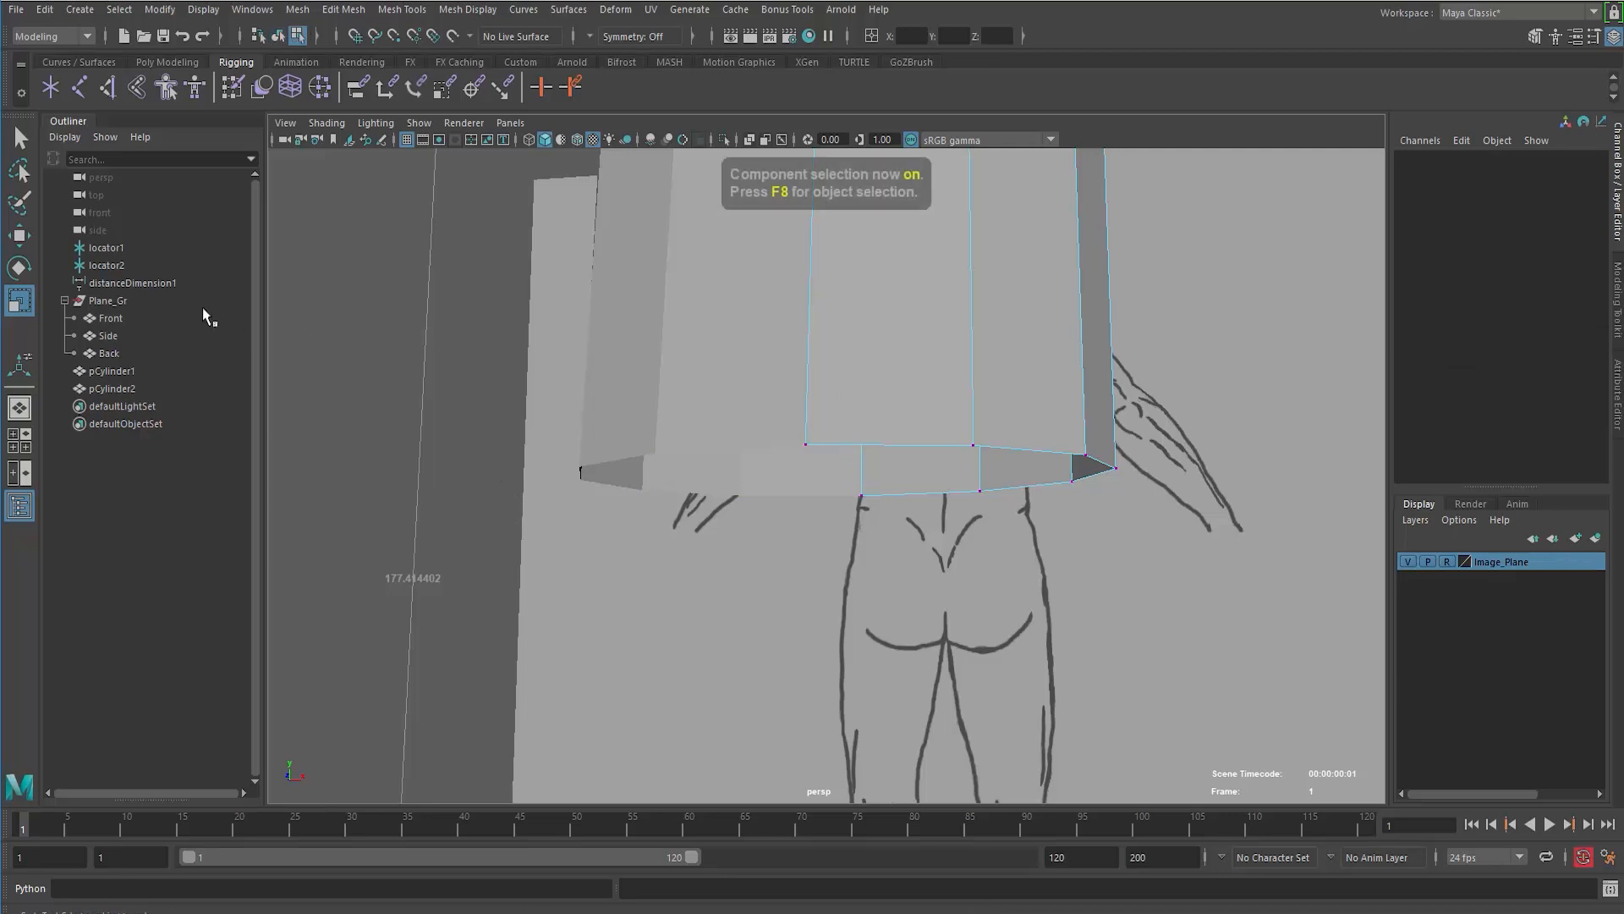
pyautogui.click(16, 302)
pyautogui.doubleClick(19, 300)
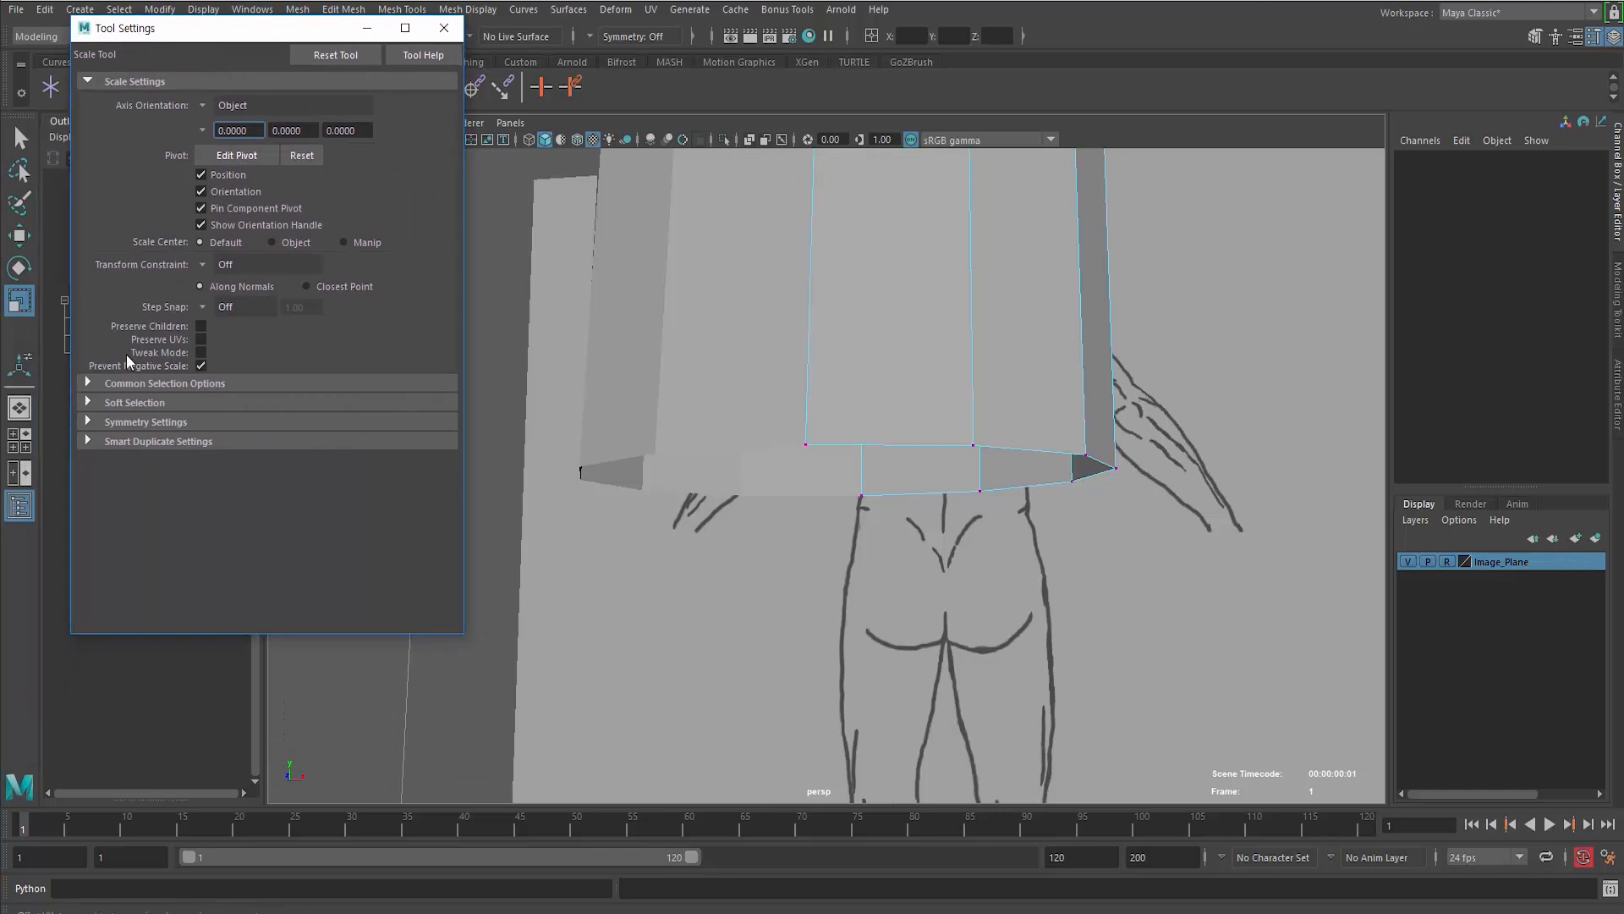
pyautogui.click(90, 421)
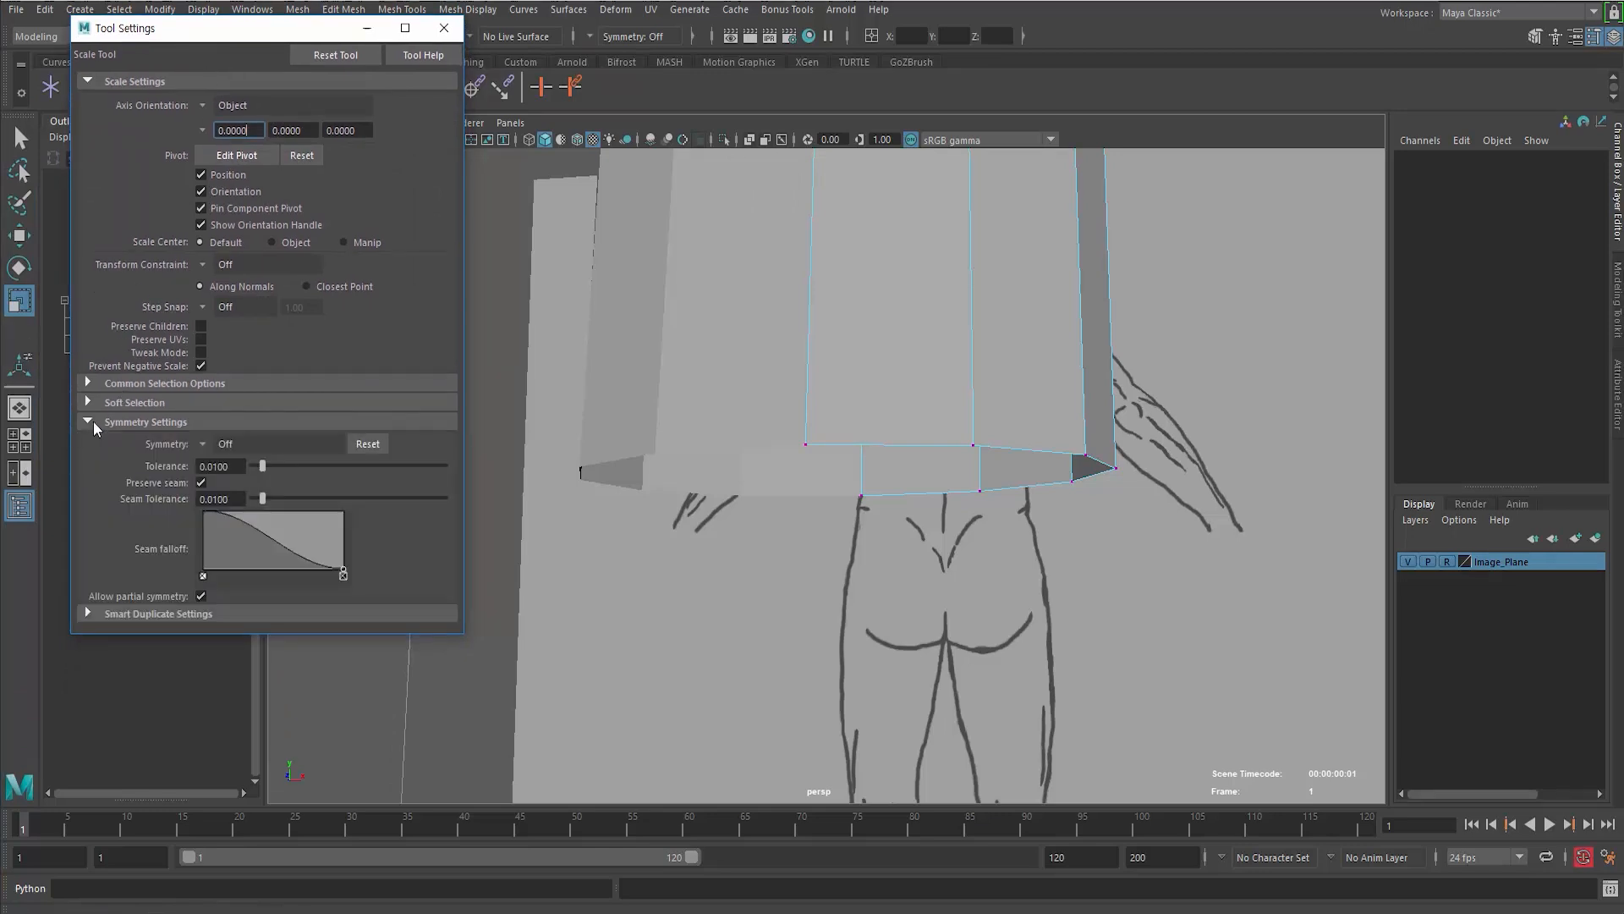
pyautogui.click(196, 443)
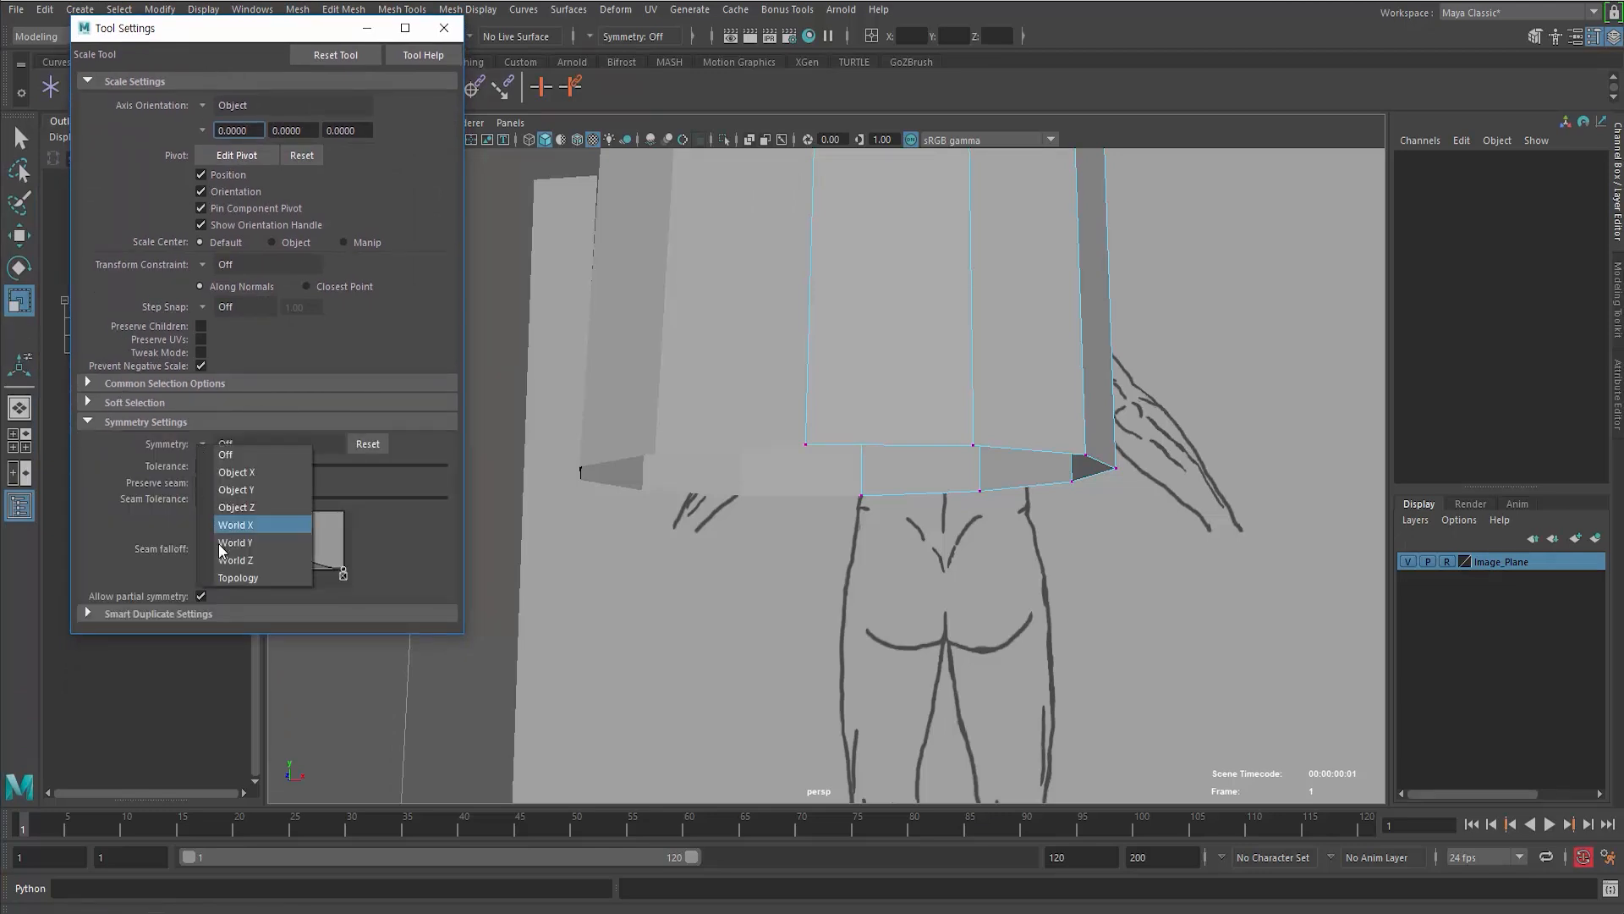
pyautogui.click(226, 472)
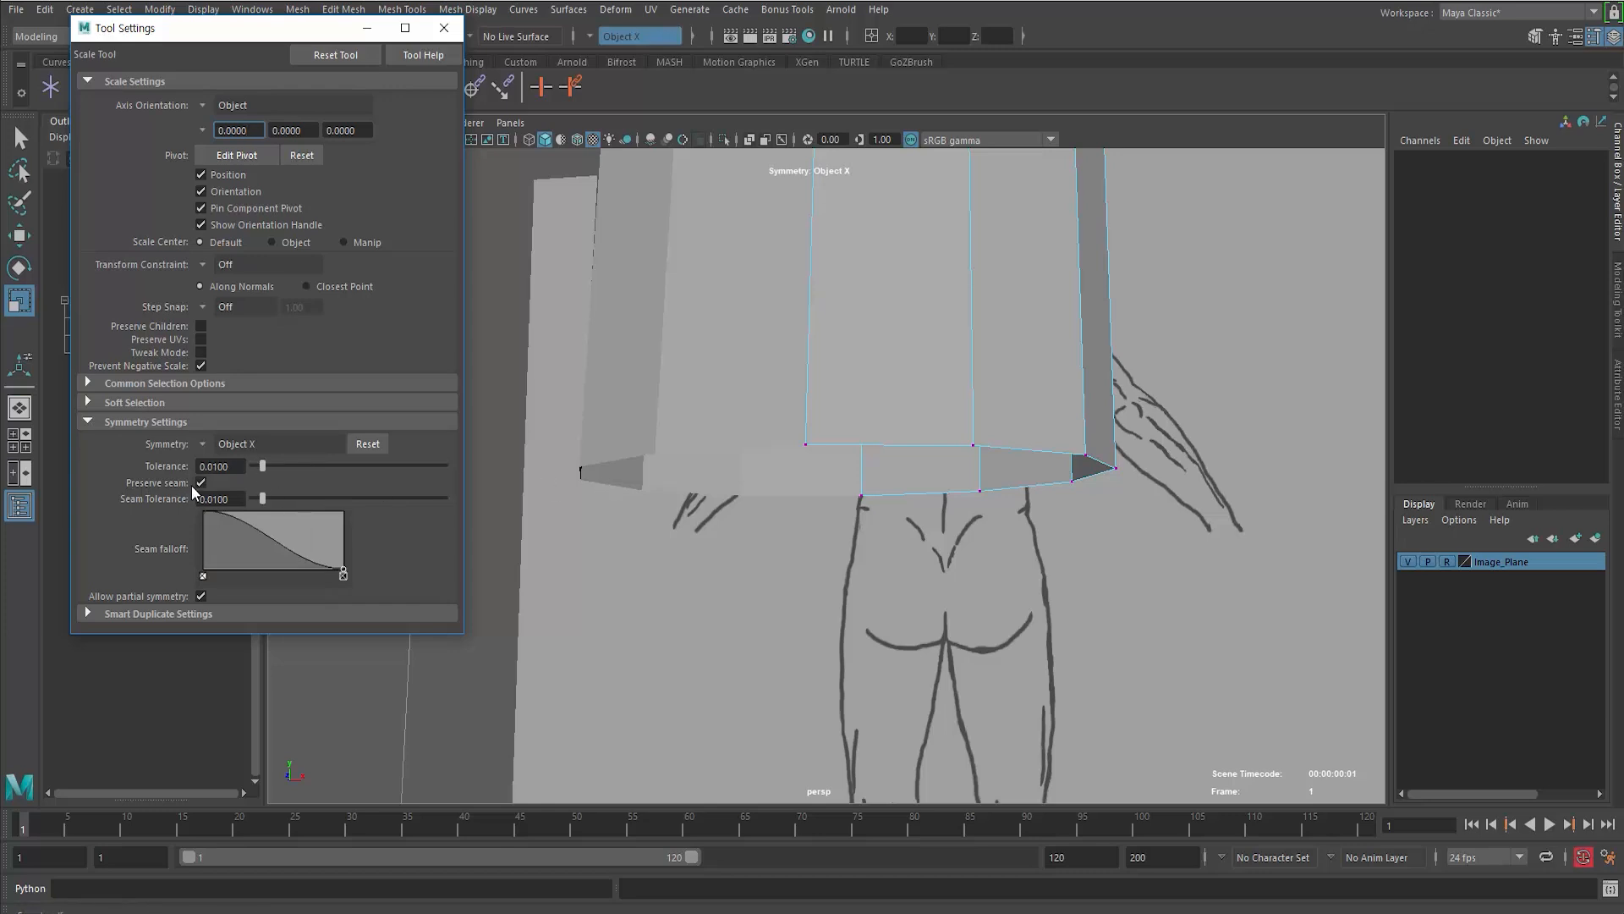
# Step: Try moving the bottom ring's centre seam vertices with Object X symmetry on and undo the moves
pyautogui.moveTo(795, 427); pyautogui.dragTo(900, 532)
pyautogui.press('w')
pyautogui.click(939, 495)
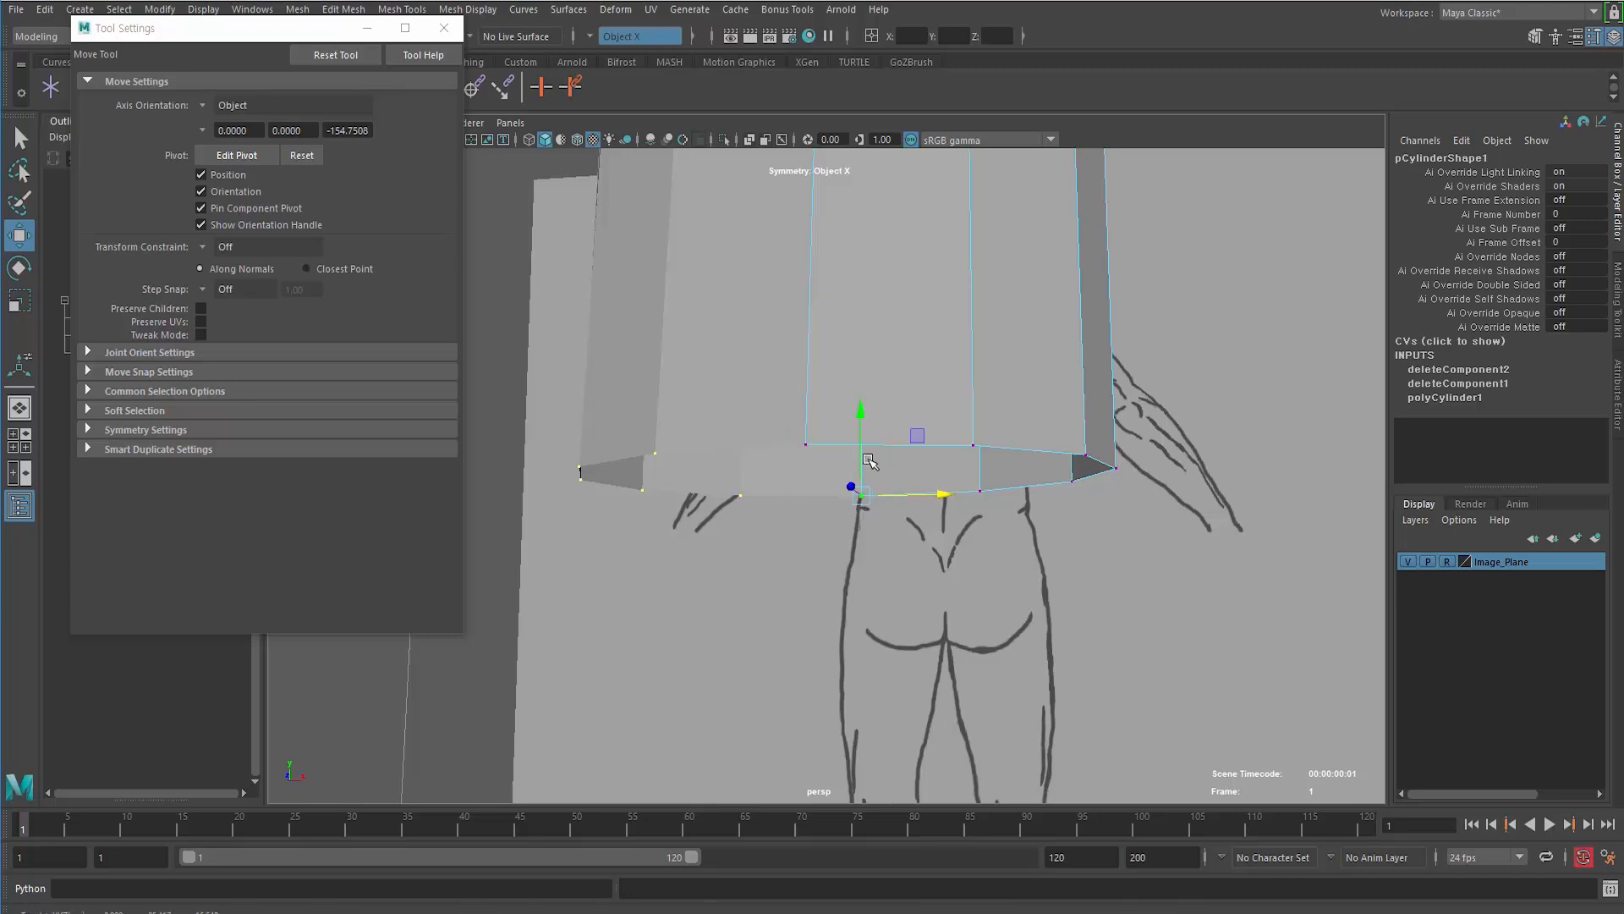
pyautogui.click(806, 443)
pyautogui.moveTo(804, 401); pyautogui.dragTo(775, 360)
pyautogui.hotkey('ctrl', 'z')
pyautogui.moveTo(741, 450)
pyautogui.keyDown('alt'); pyautogui.mouseDown()
pyautogui.moveTo(648, 470)
pyautogui.moveTo(753, 473)
pyautogui.mouseUp(); pyautogui.keyUp('alt')
pyautogui.hotkey('ctrl', 'z')
pyautogui.moveTo(861, 432); pyautogui.dragTo(890, 446)
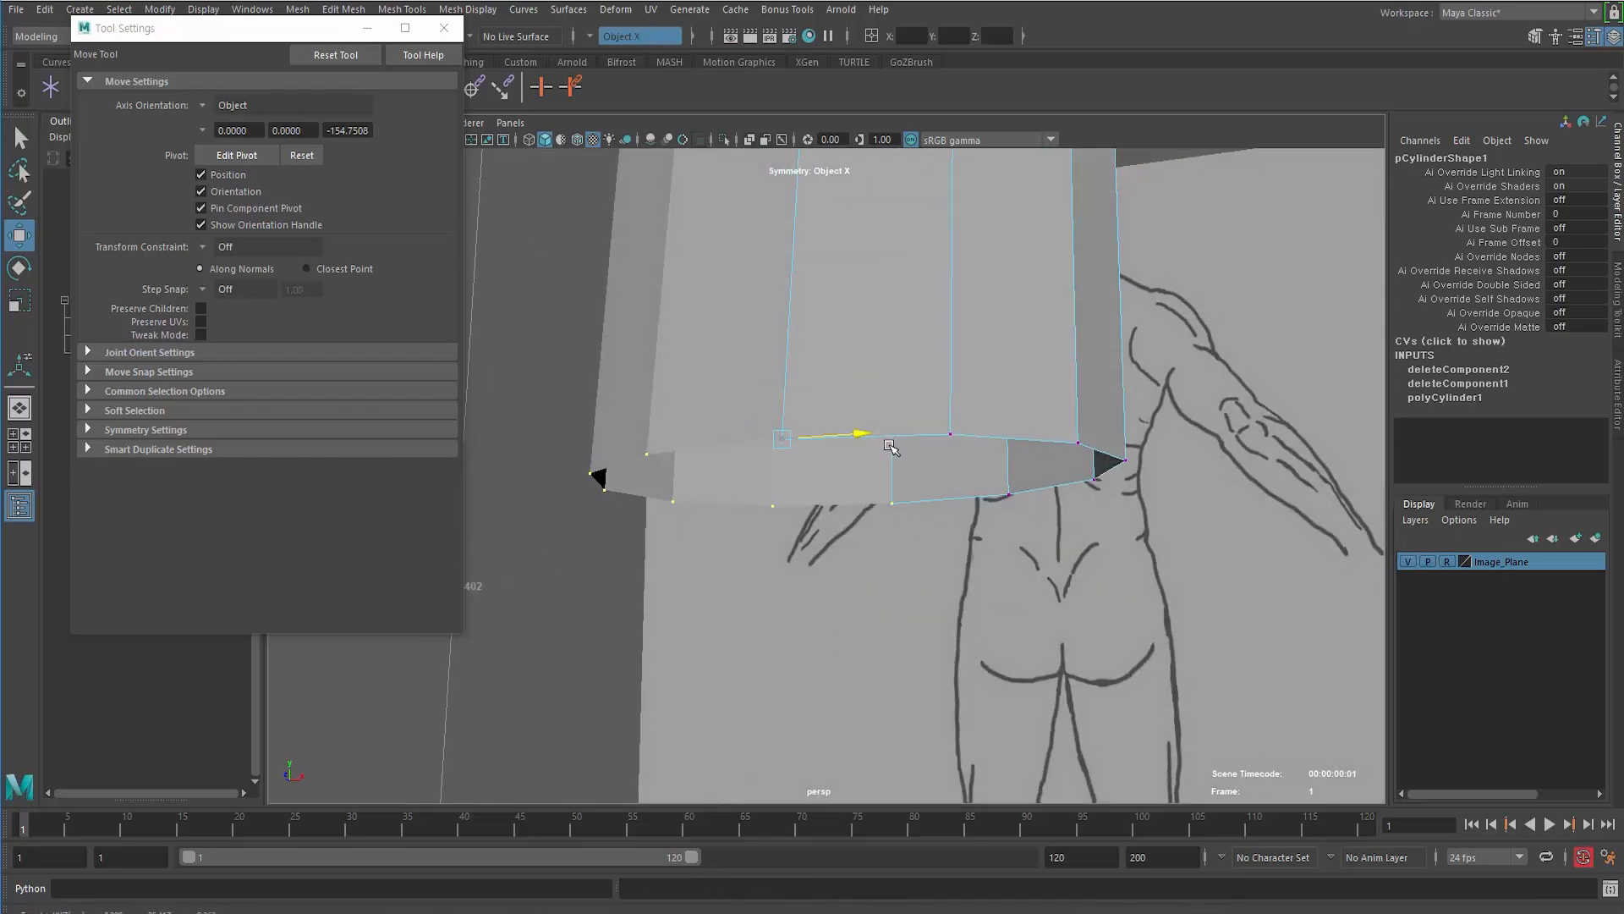
# Step: Try moving the bottom-ring vertex beside the centre seam with symmetry on, undo it, and select the centre vertex again
pyautogui.keyDown('alt'); pyautogui.moveTo(616, 557); pyautogui.dragTo(653, 561); pyautogui.keyUp('alt')
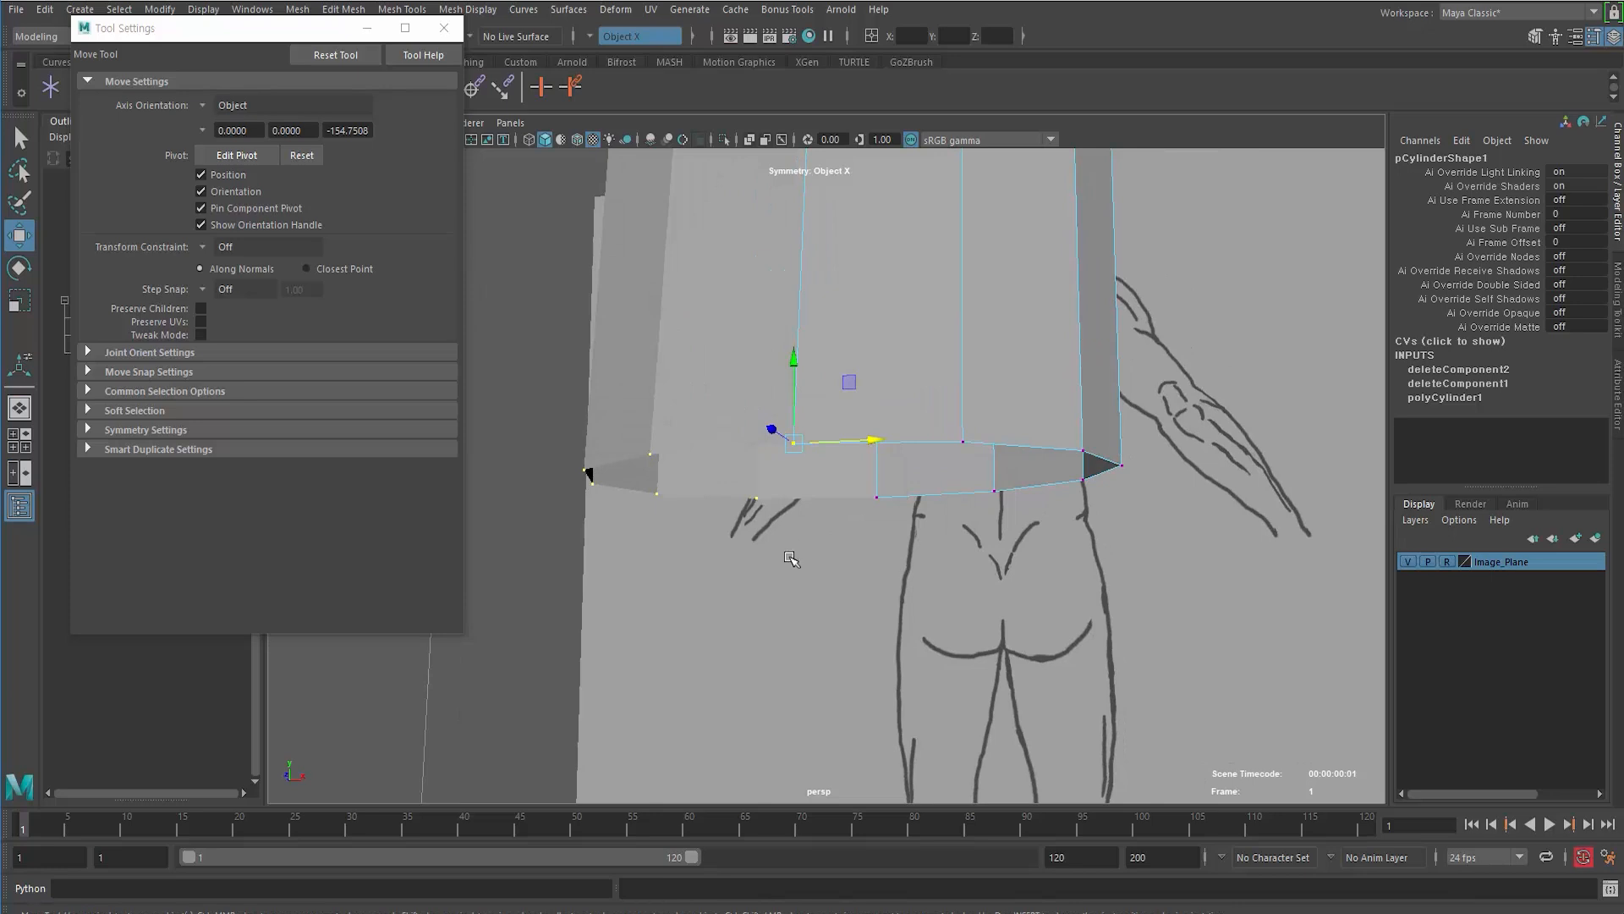
pyautogui.keyDown('alt'); pyautogui.moveTo(868, 513); pyautogui.dragTo(889, 535); pyautogui.keyUp('alt')
pyautogui.click(985, 478)
pyautogui.moveTo(973, 457); pyautogui.dragTo(992, 487)
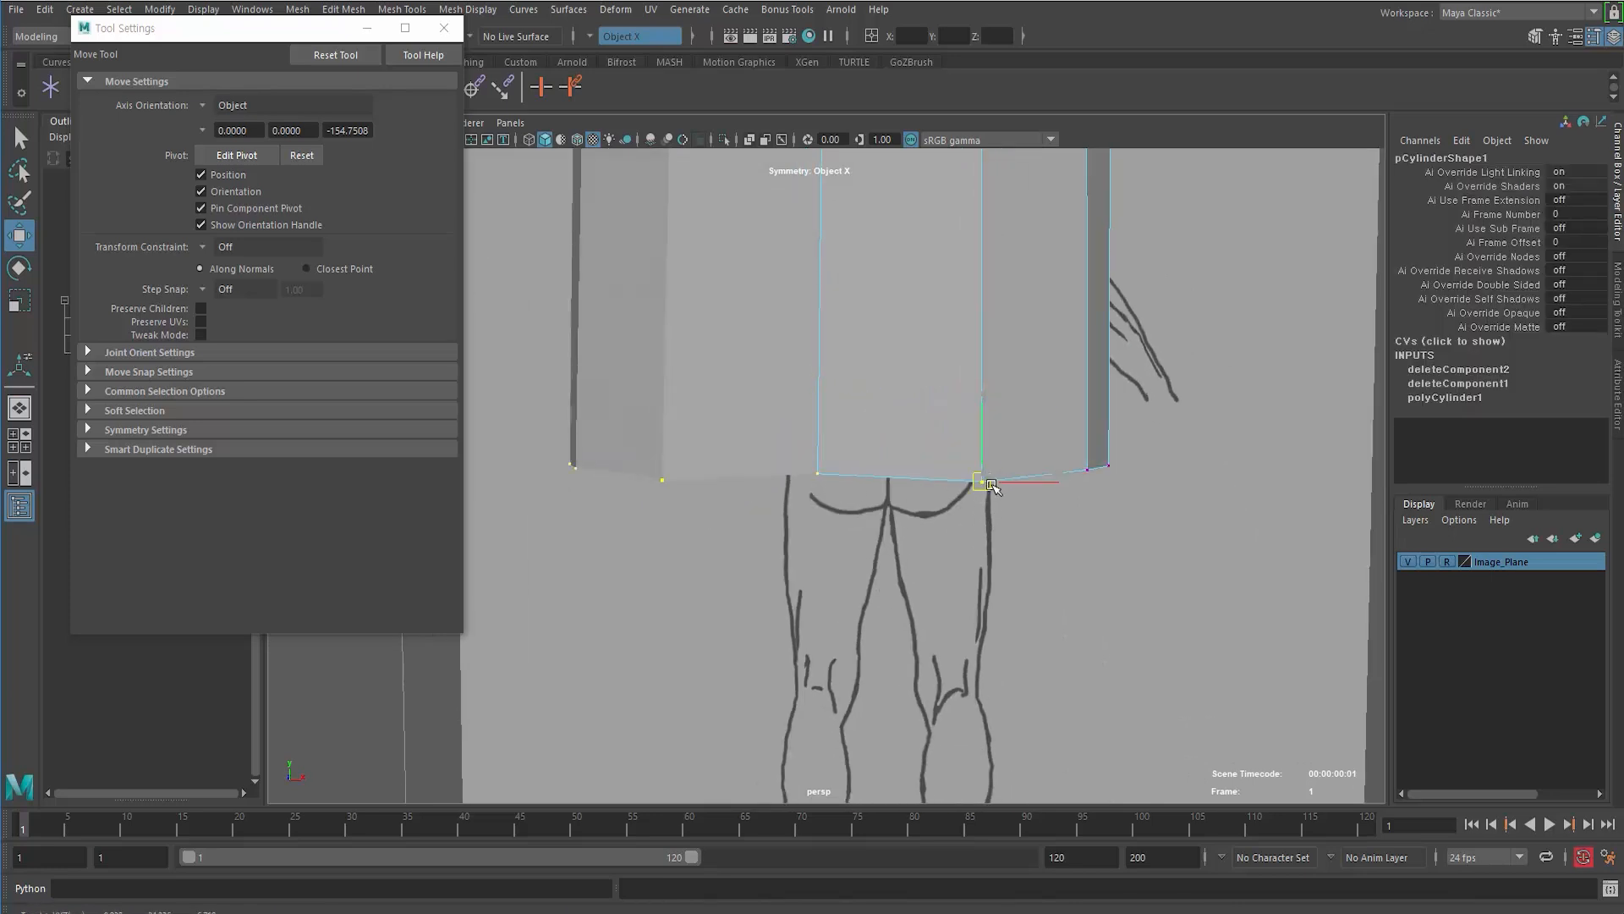
pyautogui.hotkey('ctrl', 'z')
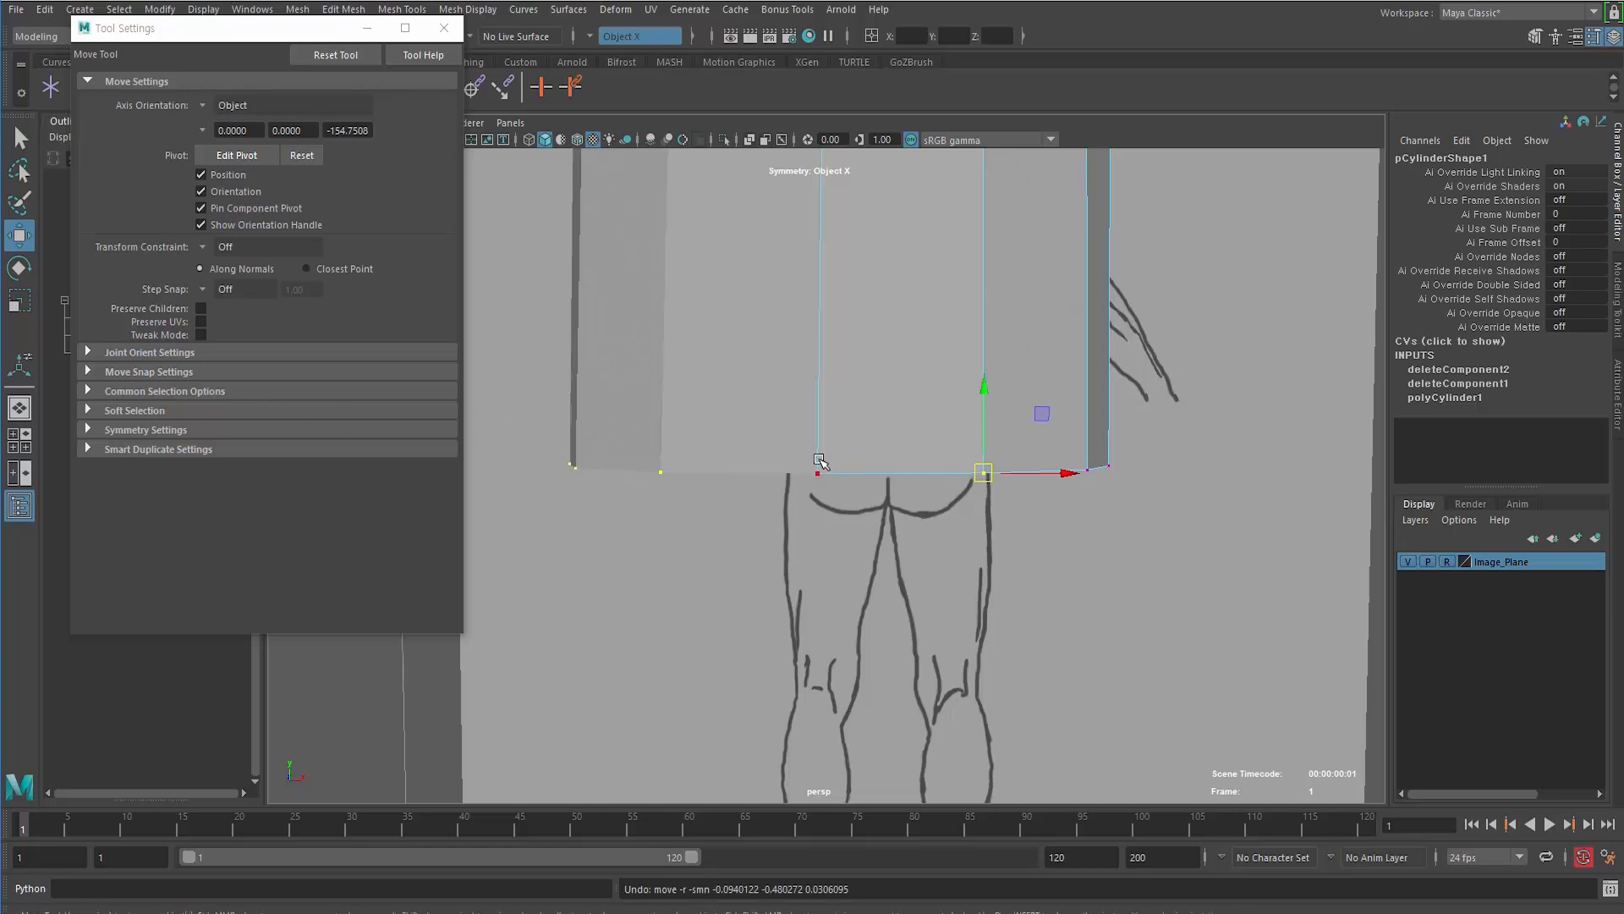
pyautogui.click(804, 458)
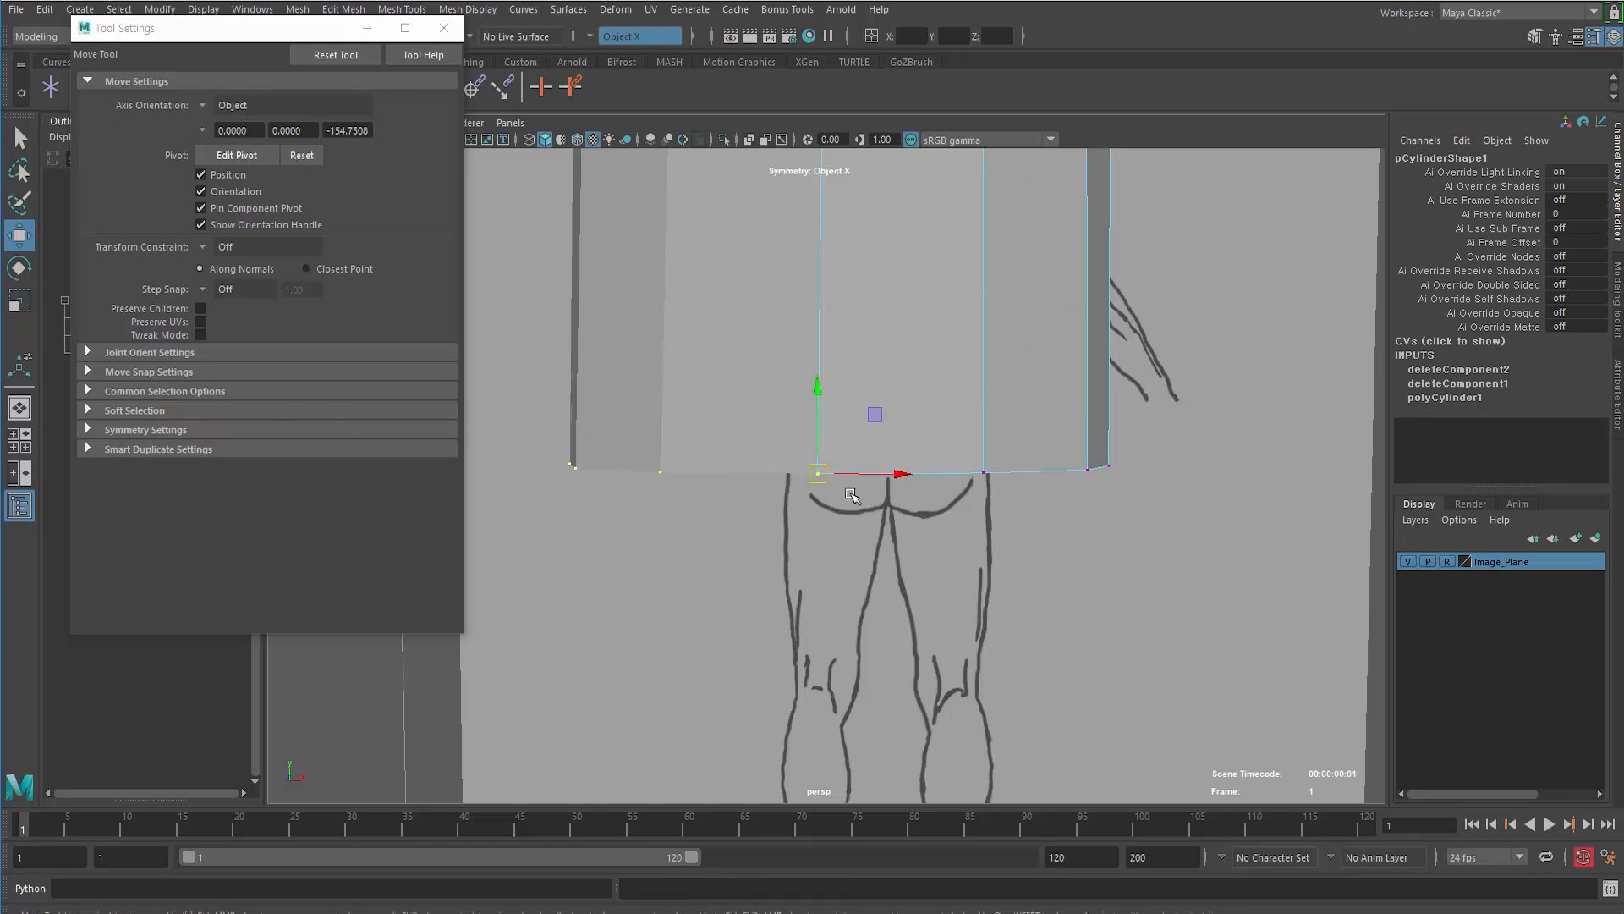
# Step: Review the Move tool's symmetry tolerance with the other bottom-ring vertex selected, close the tool settings, and clear the selection
pyautogui.click(1012, 509)
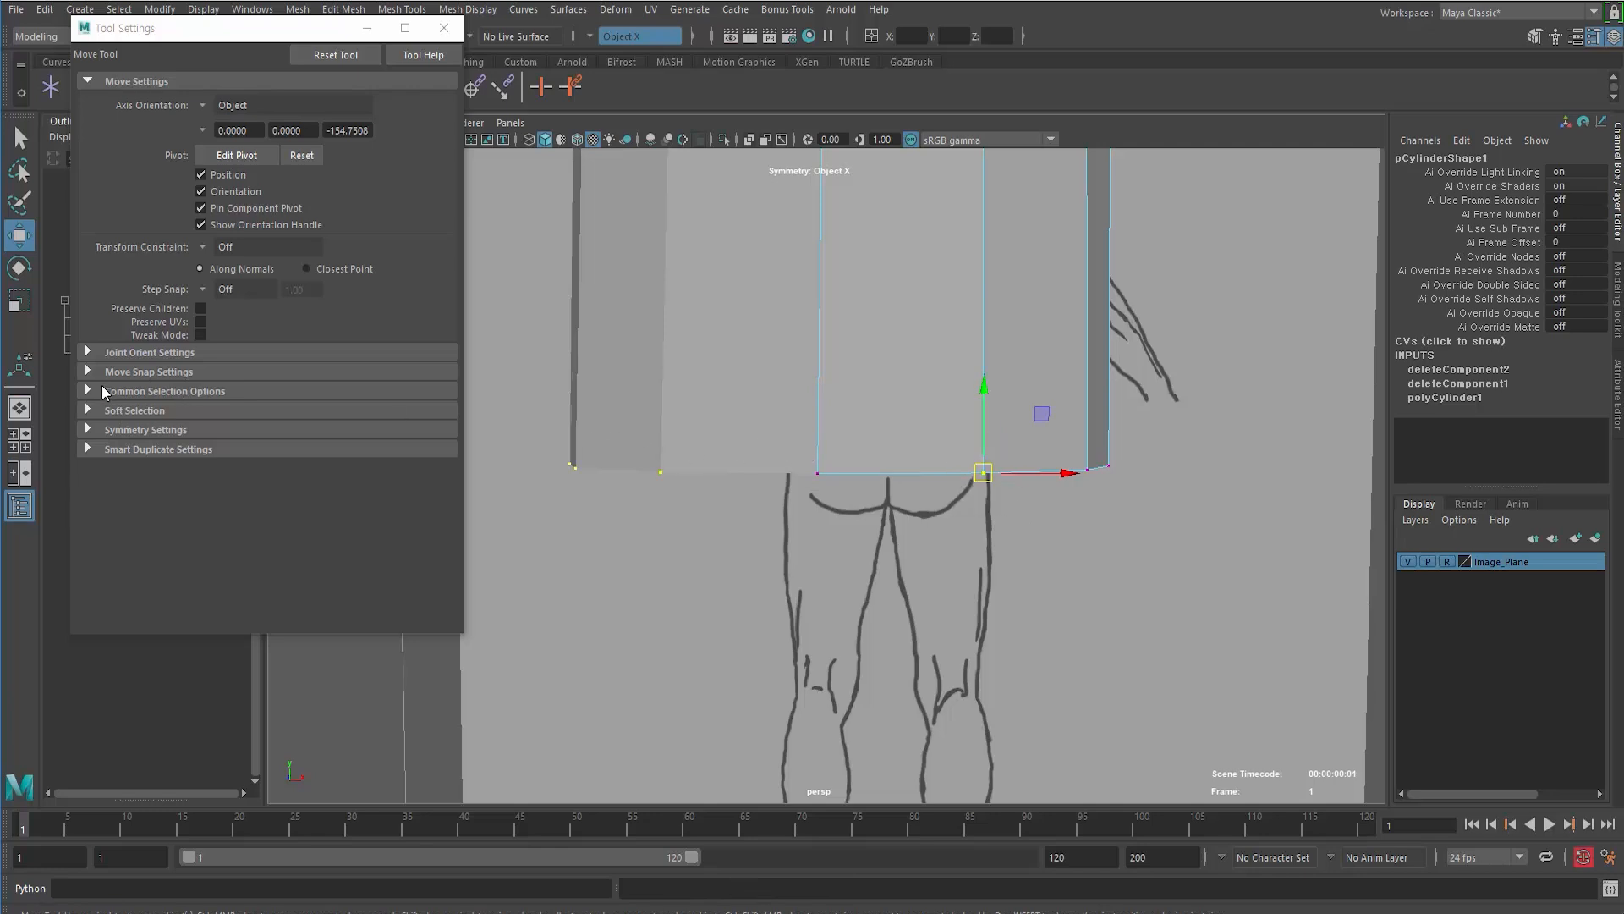
pyautogui.click(89, 432)
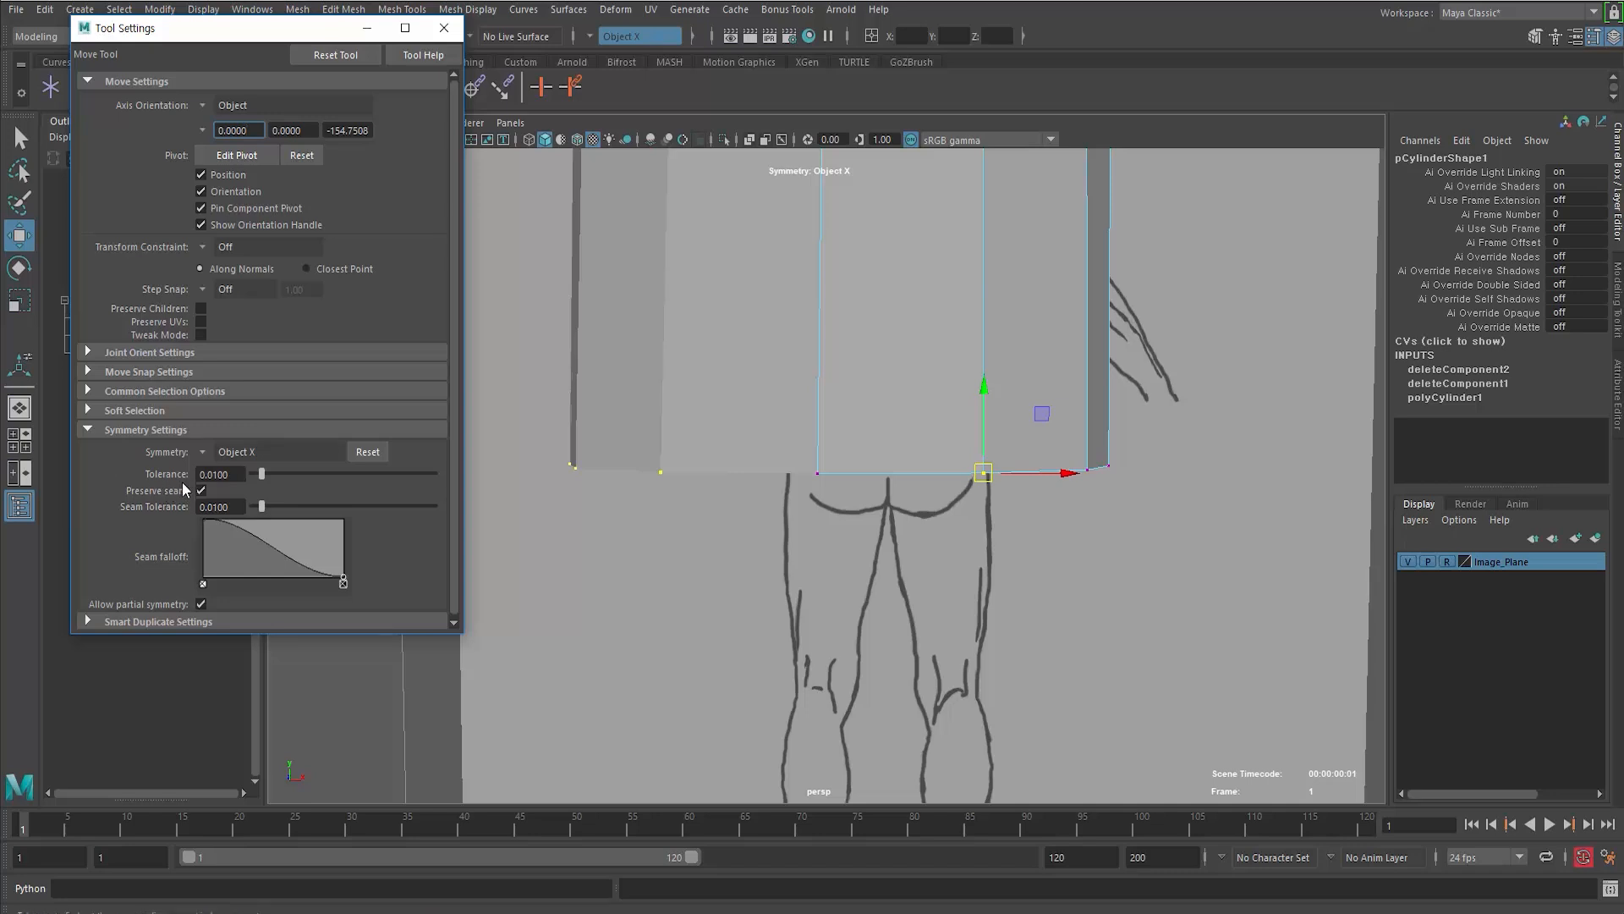
pyautogui.click(217, 474)
pyautogui.keyDown('alt'); pyautogui.moveTo(790, 539); pyautogui.dragTo(685, 501, button='right'); pyautogui.keyUp('alt')
pyautogui.keyDown('alt'); pyautogui.moveTo(685, 501); pyautogui.dragTo(660, 587, button='middle'); pyautogui.keyUp('alt')
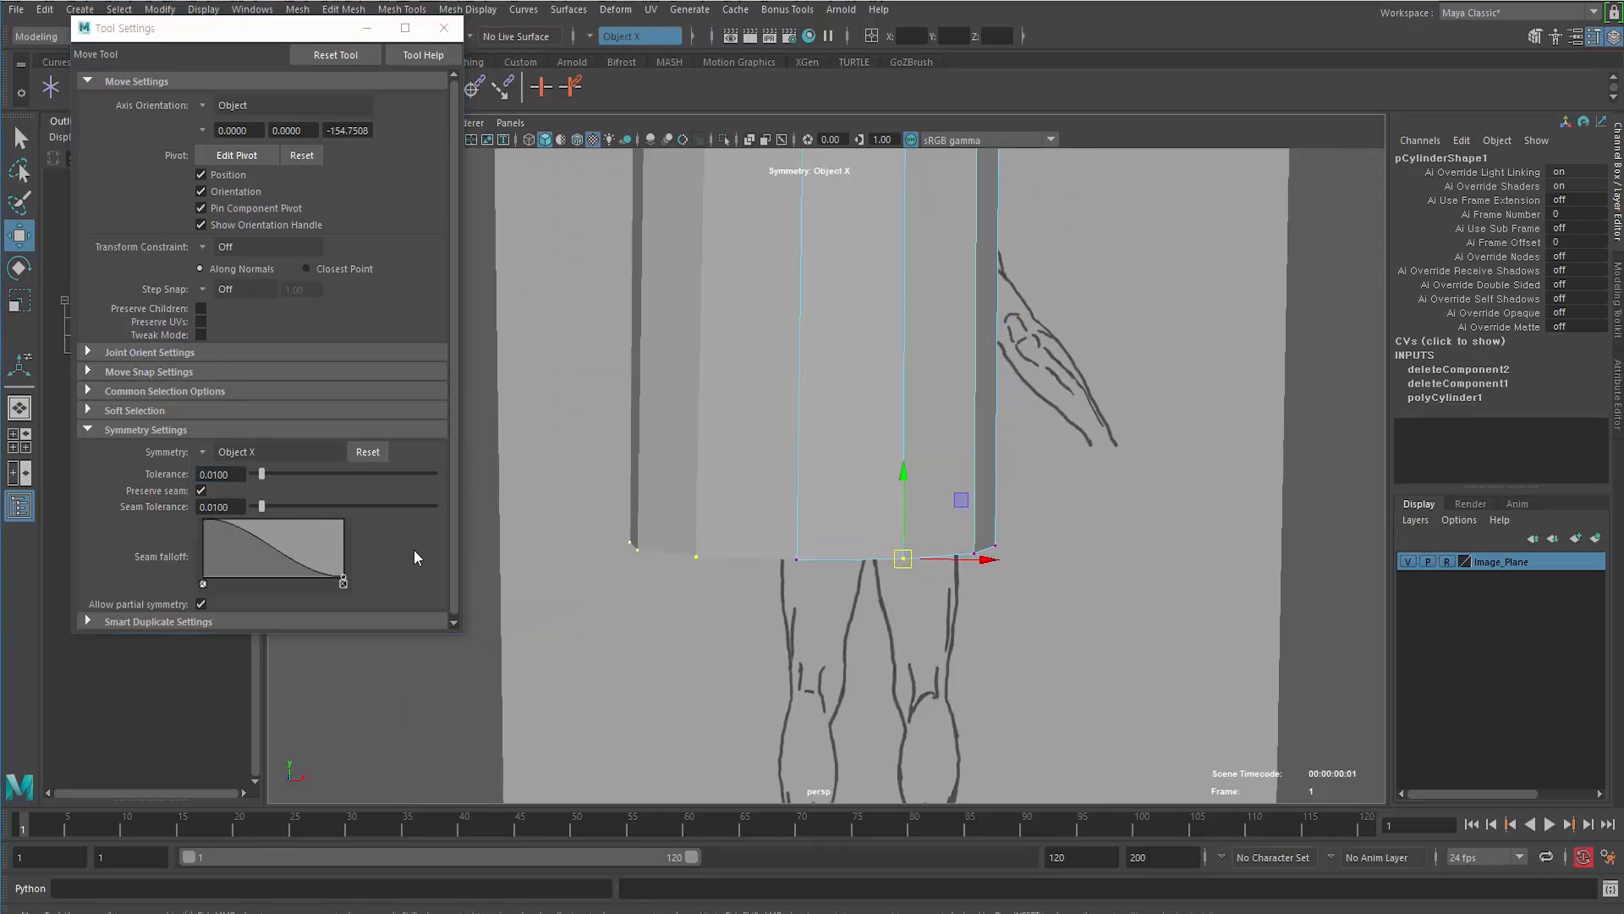
pyautogui.click(443, 28)
pyautogui.keyDown('alt'); pyautogui.moveTo(624, 388); pyautogui.dragTo(515, 539, button='right'); pyautogui.keyUp('alt')
pyautogui.keyDown('alt'); pyautogui.moveTo(514, 539); pyautogui.dragTo(464, 566); pyautogui.keyUp('alt')
pyautogui.click(475, 569)
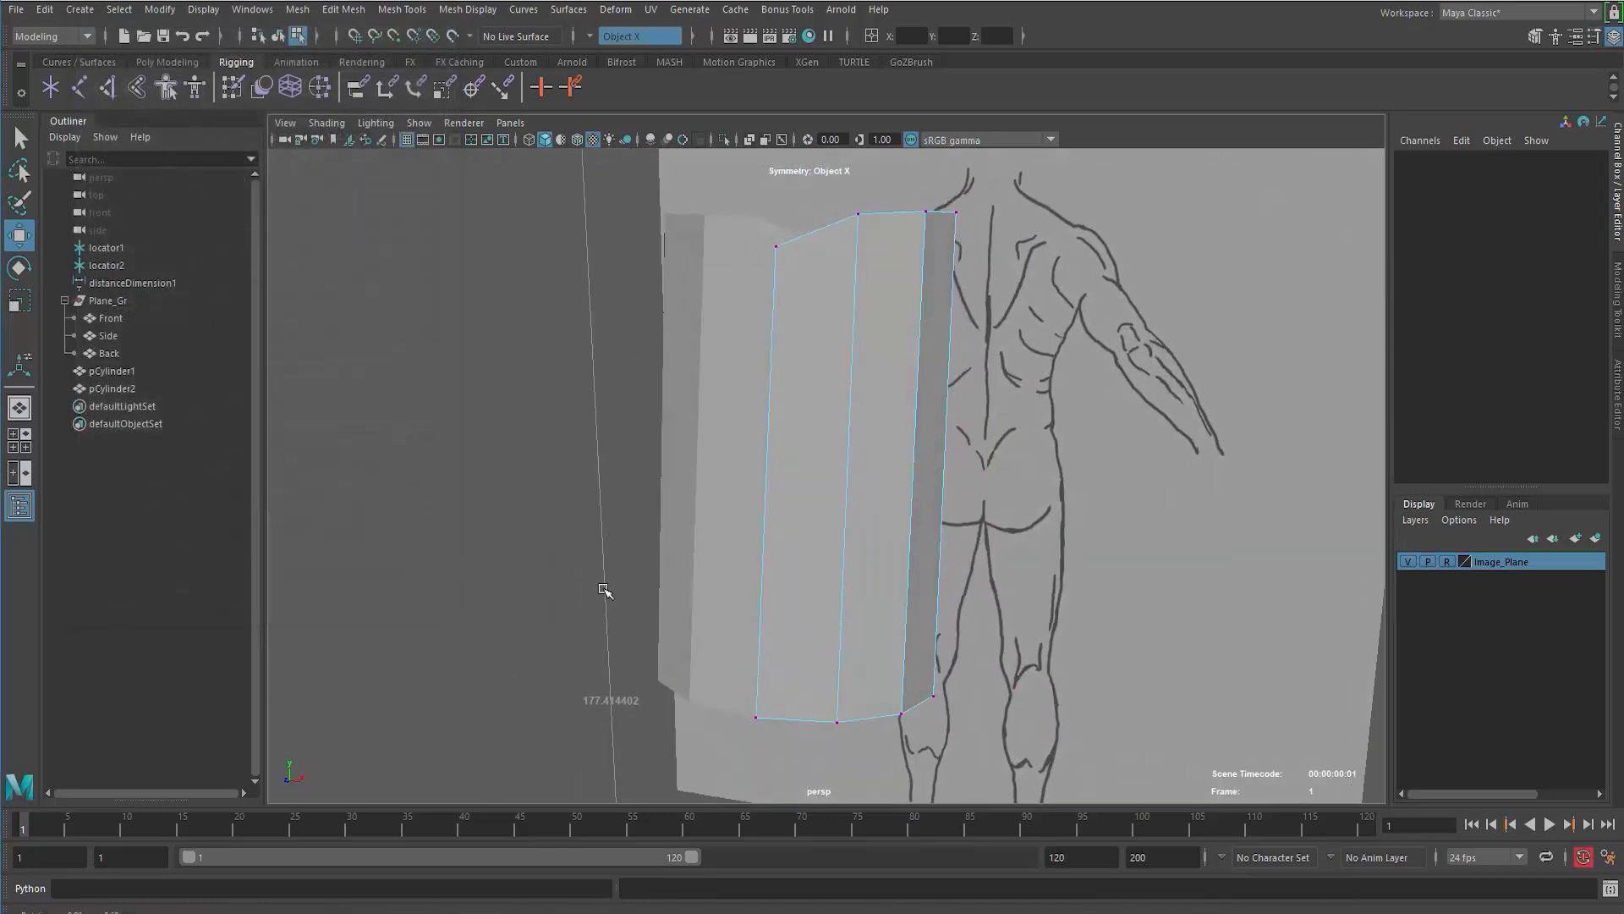
# Step: In the side view, move the top ring's front centre vertex forward onto the upper chest outline of the reference
pyautogui.keyDown('alt'); pyautogui.moveTo(606, 591); pyautogui.dragTo(576, 605); pyautogui.keyUp('alt')
pyautogui.keyDown('alt'); pyautogui.moveTo(579, 572); pyautogui.dragTo(502, 602, button='middle'); pyautogui.keyUp('alt')
pyautogui.moveTo(501, 602)
pyautogui.keyDown('alt'); pyautogui.mouseDown()
pyautogui.moveTo(540, 625)
pyautogui.moveTo(453, 631)
pyautogui.moveTo(469, 583)
pyautogui.moveTo(455, 602)
pyautogui.moveTo(469, 596)
pyautogui.moveTo(439, 482)
pyautogui.moveTo(410, 524)
pyautogui.moveTo(574, 578)
pyautogui.mouseUp(); pyautogui.keyUp('alt')
pyautogui.press('space')
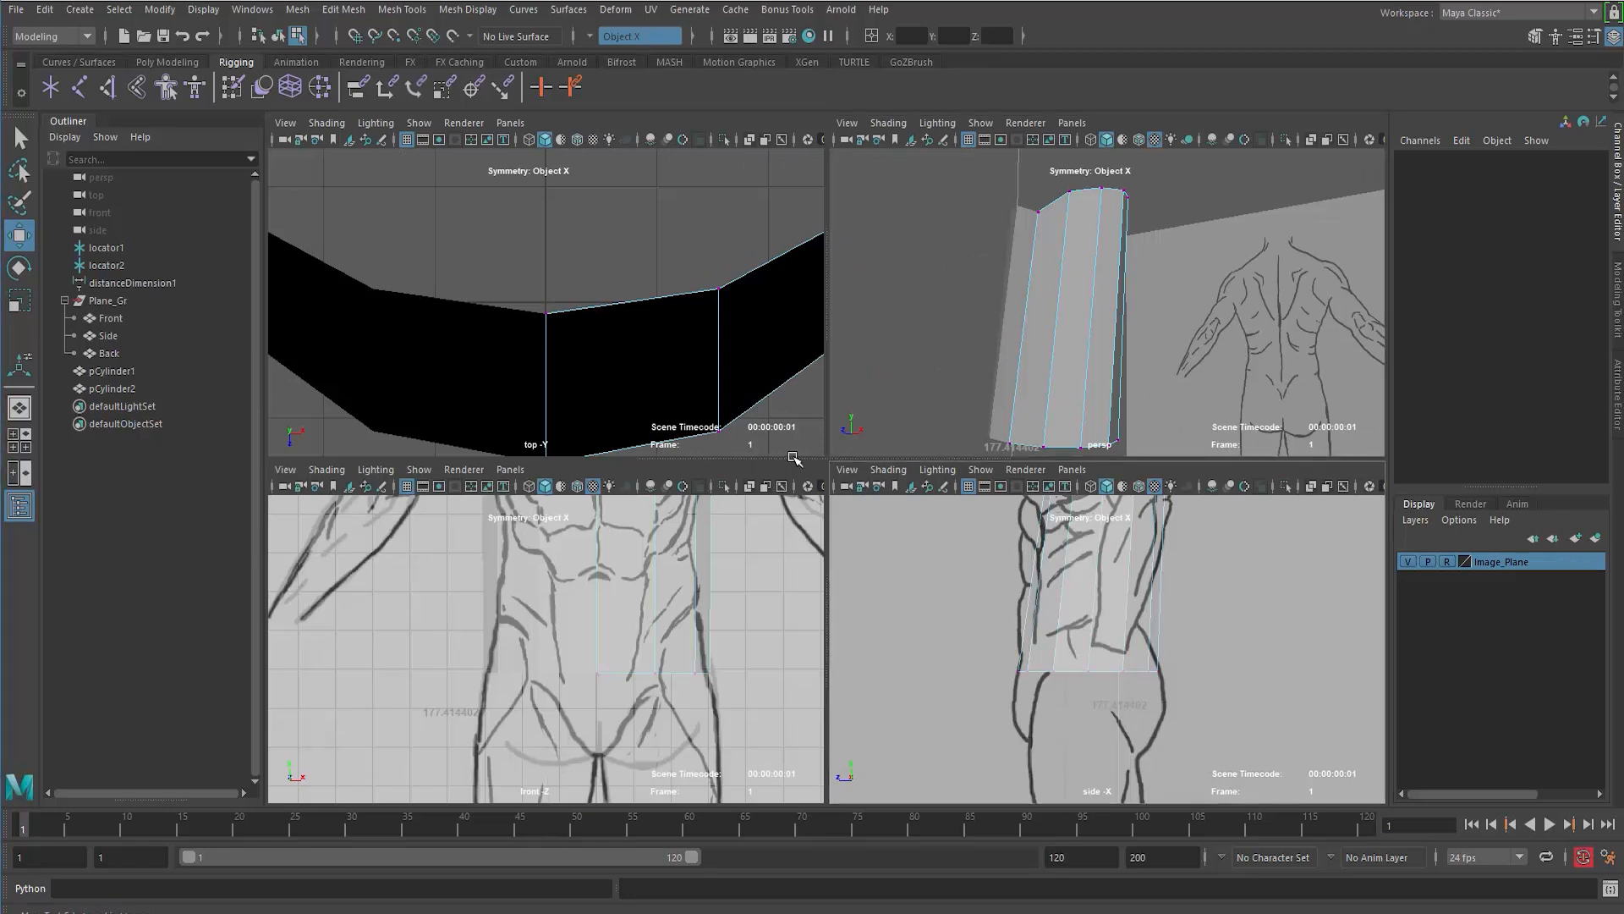
pyautogui.press('space')
pyautogui.keyDown('alt'); pyautogui.moveTo(808, 538); pyautogui.dragTo(804, 689, button='middle'); pyautogui.keyUp('alt')
pyautogui.scroll(1, 805, 689)
pyautogui.keyDown('alt'); pyautogui.moveTo(606, 269); pyautogui.dragTo(602, 305); pyautogui.keyUp('alt')
pyautogui.keyDown('alt'); pyautogui.moveTo(601, 306); pyautogui.dragTo(678, 427, button='middle'); pyautogui.keyUp('alt')
pyautogui.scroll(3, 679, 428)
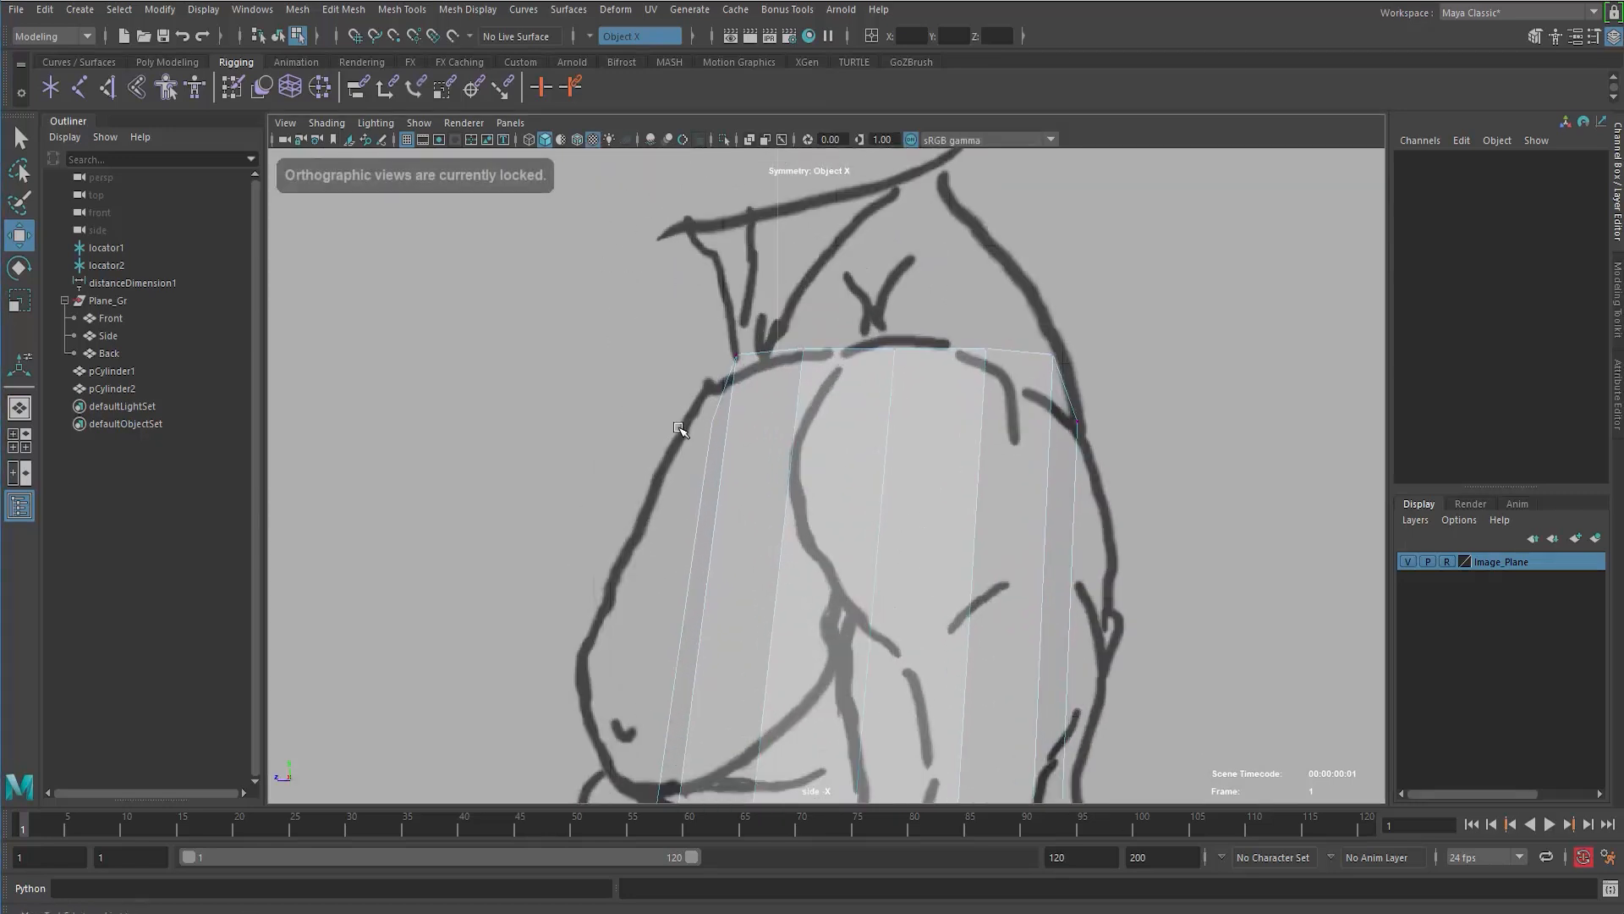
pyautogui.moveTo(697, 400); pyautogui.dragTo(742, 446)
pyautogui.moveTo(632, 422); pyautogui.dragTo(607, 424)
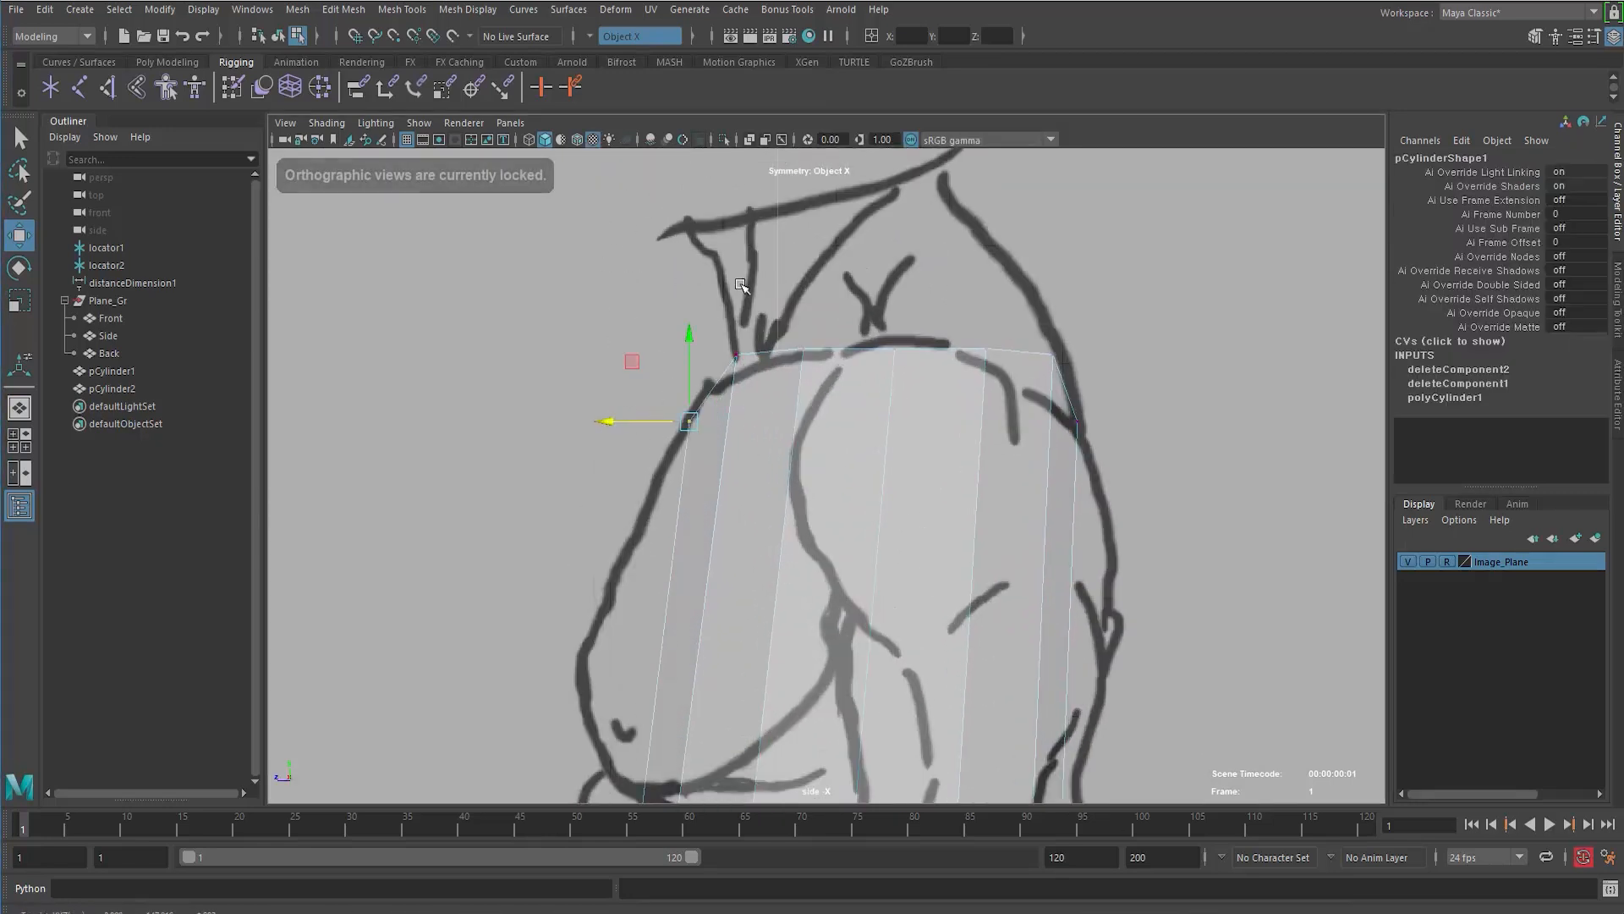
# Step: Lower the next two top-ring vertices behind the front centre one onto the shoulder line of the side reference
pyautogui.moveTo(675, 259); pyautogui.dragTo(748, 379)
pyautogui.moveTo(743, 267); pyautogui.dragTo(737, 287)
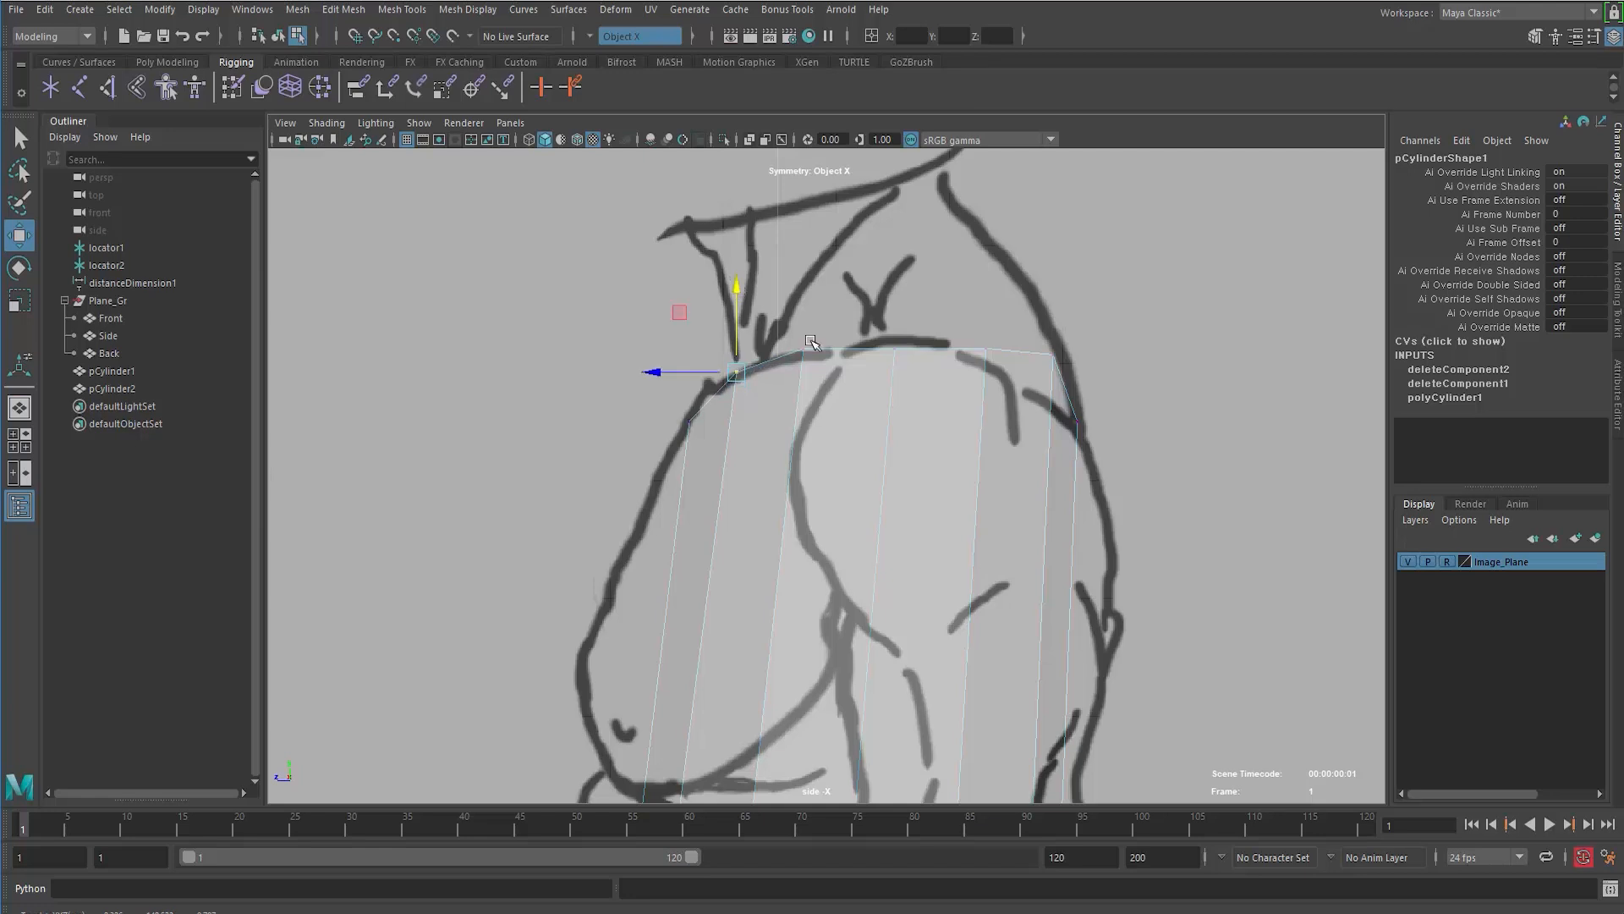
pyautogui.click(803, 350)
pyautogui.moveTo(809, 245); pyautogui.dragTo(795, 272)
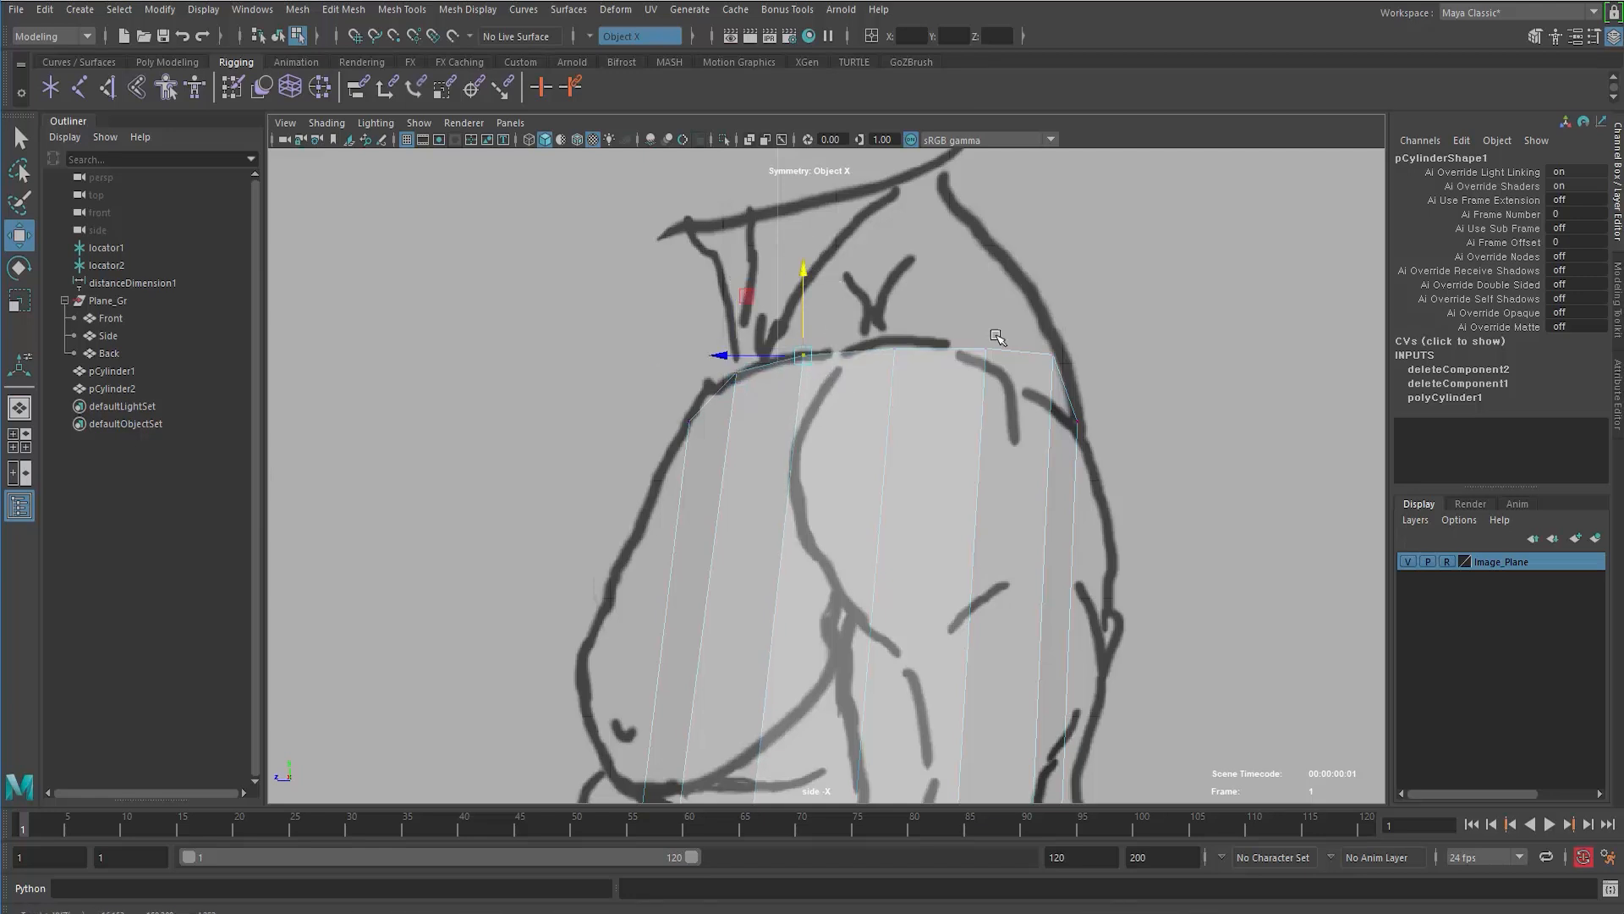
# Step: Lower the top ring's rear vertices so its edge slopes down along the upper back outline in the side view
pyautogui.click(1053, 354)
pyautogui.moveTo(1053, 296); pyautogui.dragTo(1084, 316)
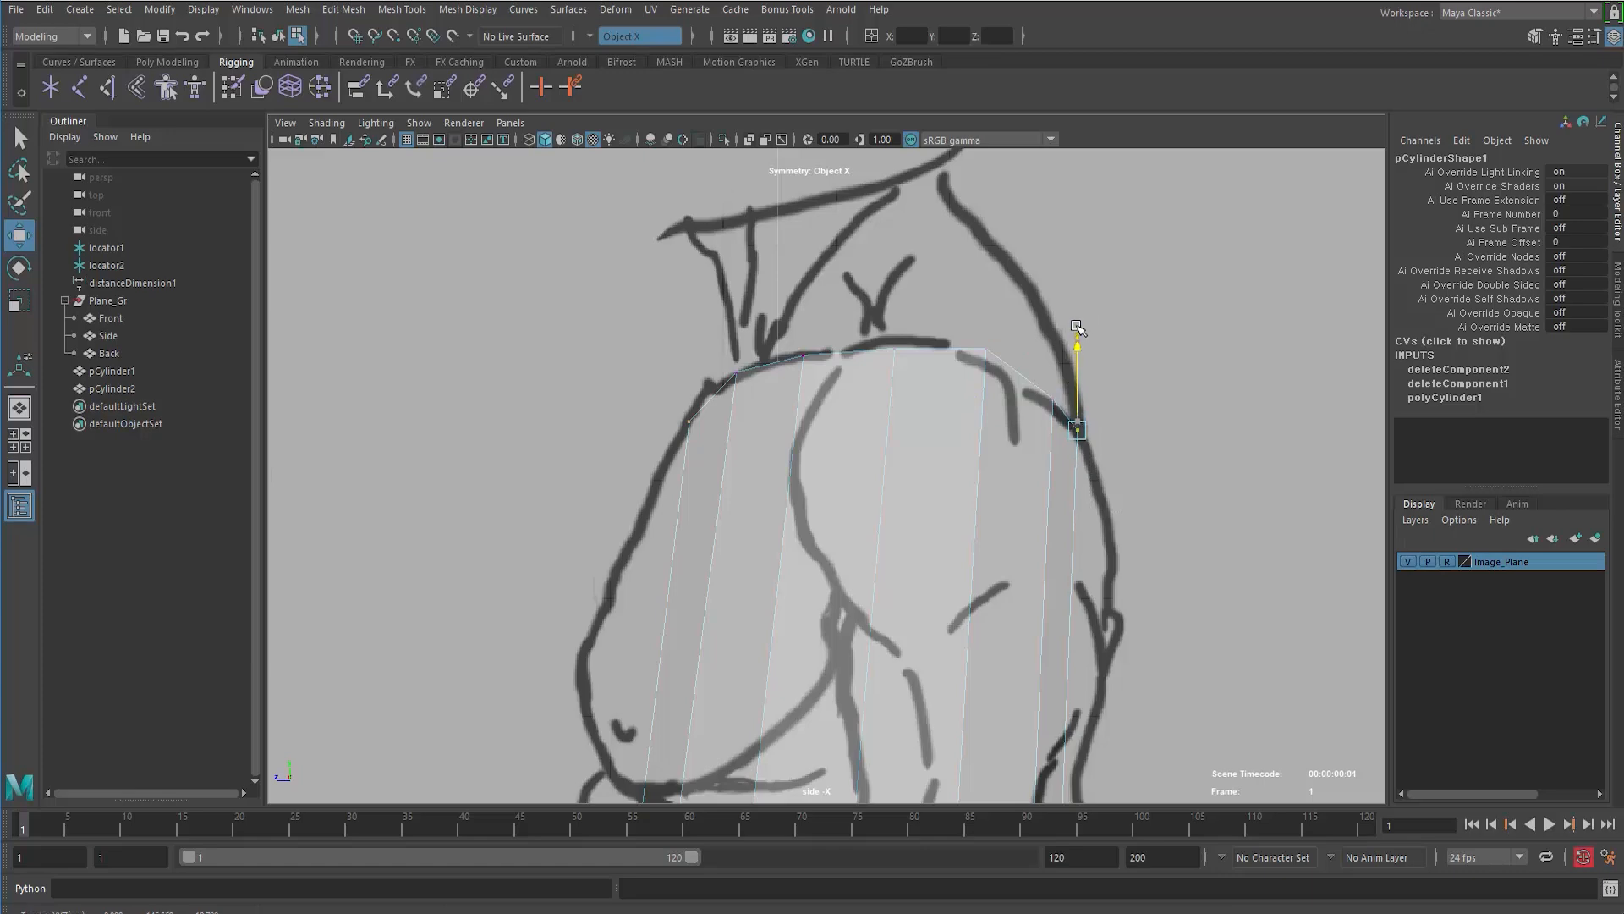
pyautogui.click(986, 347)
pyautogui.moveTo(984, 263); pyautogui.dragTo(986, 271)
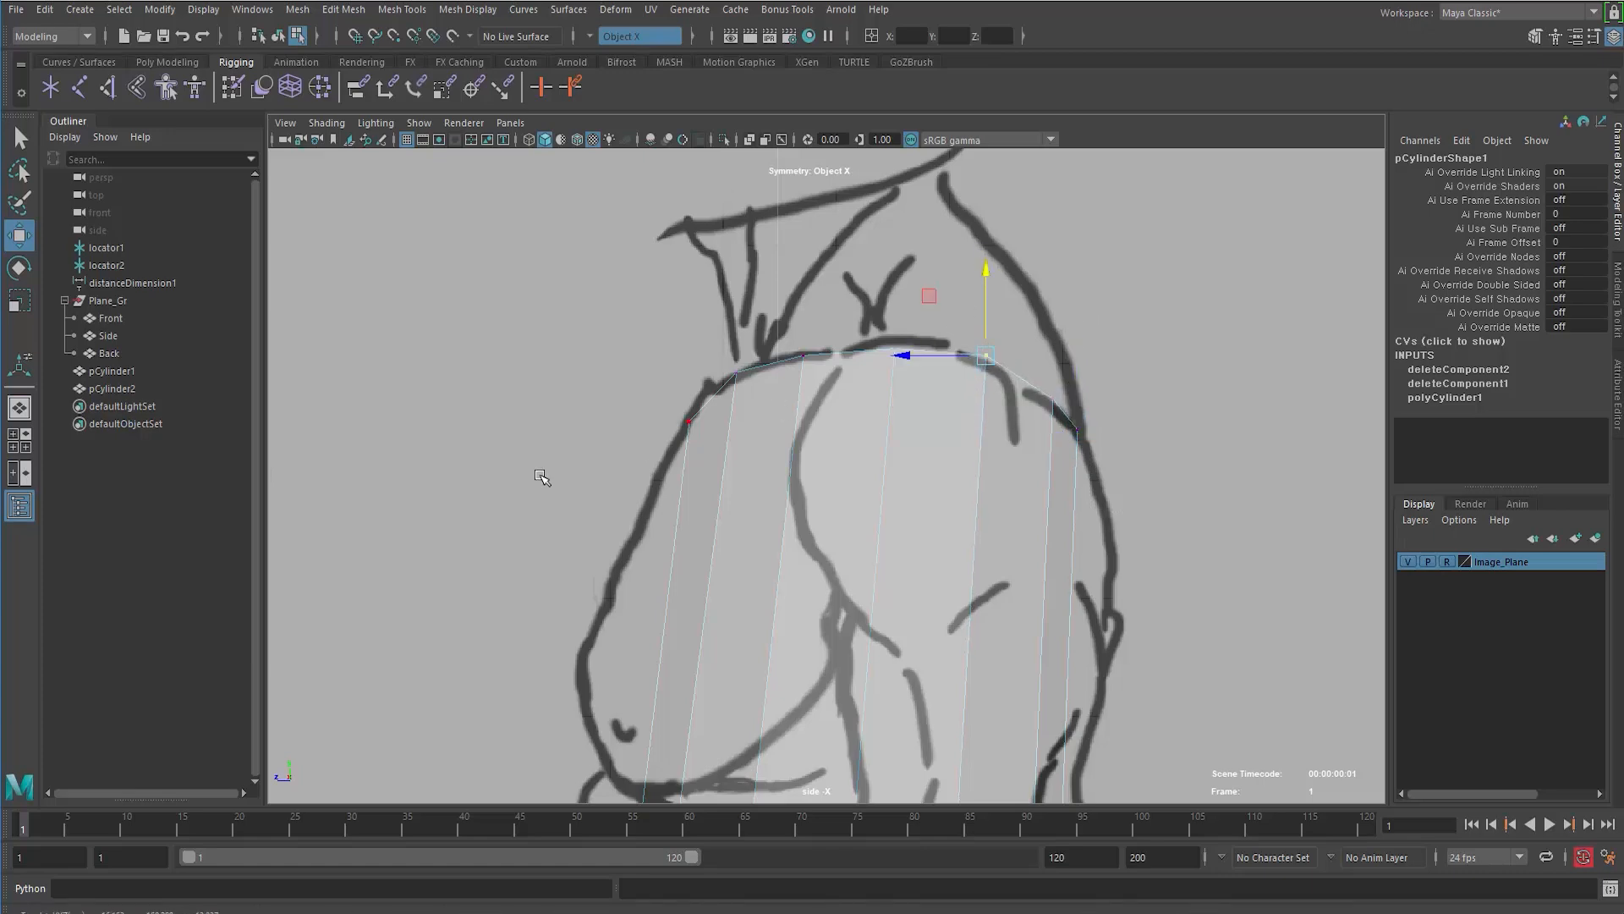
# Step: Return to object selection in the perspective view, inspect the reshaped top edge, and select the edited half cylinder
pyautogui.click(544, 477)
pyautogui.keyDown('alt'); pyautogui.moveTo(545, 490); pyautogui.dragTo(555, 279, button='middle'); pyautogui.keyUp('alt')
pyautogui.keyDown('alt'); pyautogui.moveTo(554, 279); pyautogui.dragTo(526, 377, button='right'); pyautogui.keyUp('alt')
pyautogui.keyDown('alt'); pyautogui.moveTo(525, 377); pyautogui.dragTo(535, 360, button='middle'); pyautogui.keyUp('alt')
pyautogui.press('space')
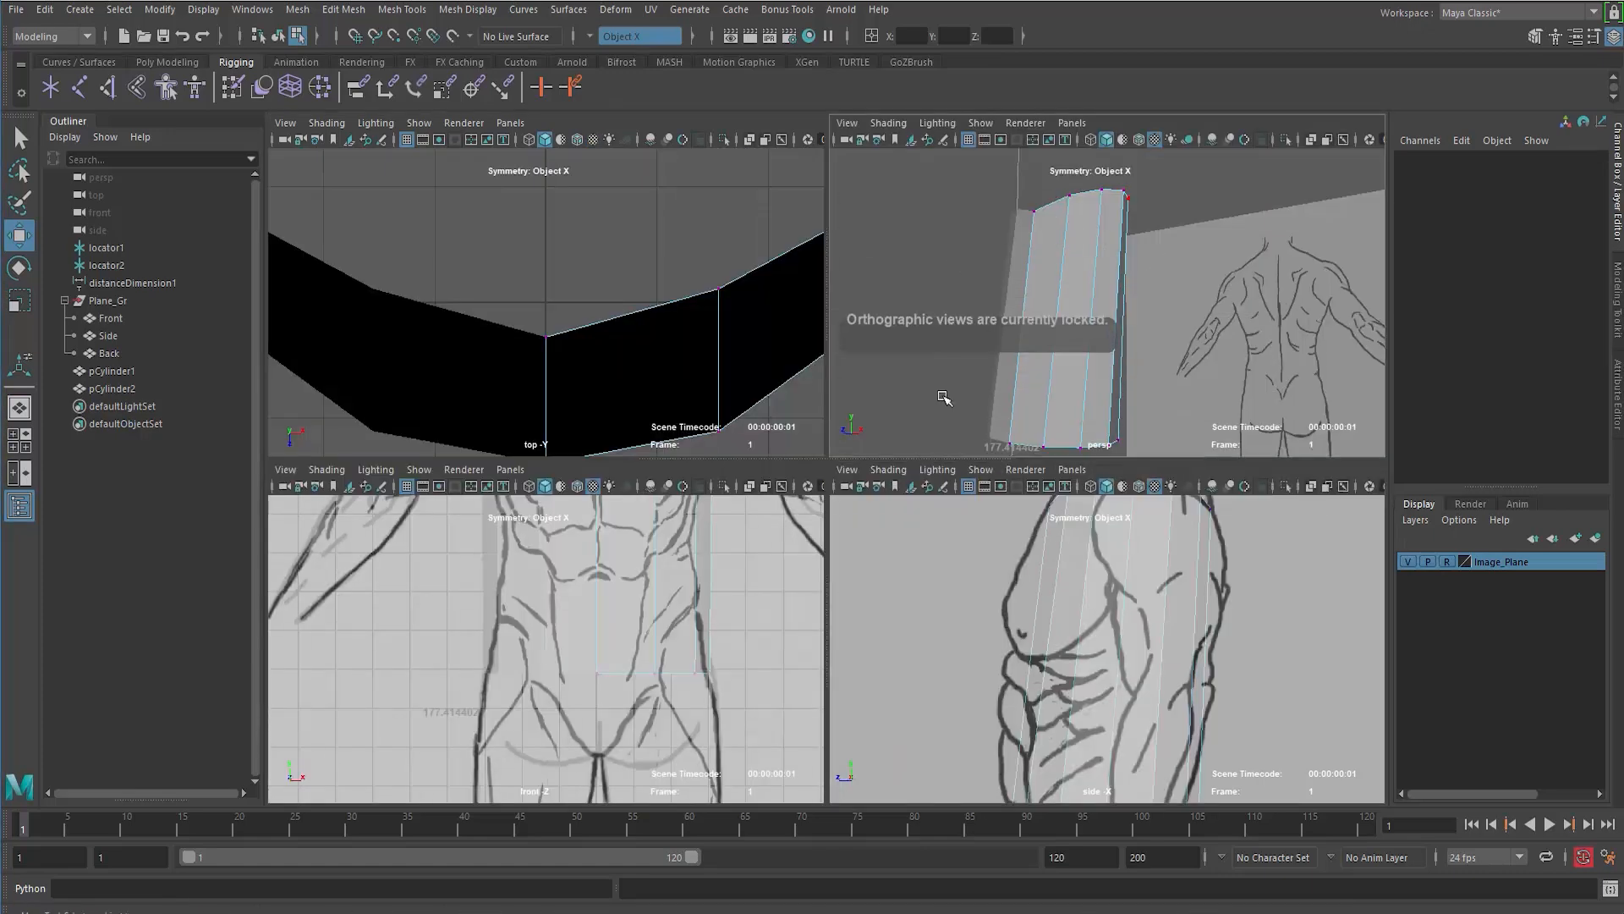
pyautogui.press('space')
pyautogui.keyDown('alt'); pyautogui.moveTo(942, 398); pyautogui.dragTo(990, 415); pyautogui.keyUp('alt')
pyautogui.keyDown('alt'); pyautogui.moveTo(914, 423); pyautogui.dragTo(761, 453, button='right'); pyautogui.keyUp('alt')
pyautogui.keyDown('alt'); pyautogui.moveTo(744, 454); pyautogui.dragTo(544, 497); pyautogui.keyUp('alt')
pyautogui.press('F8')
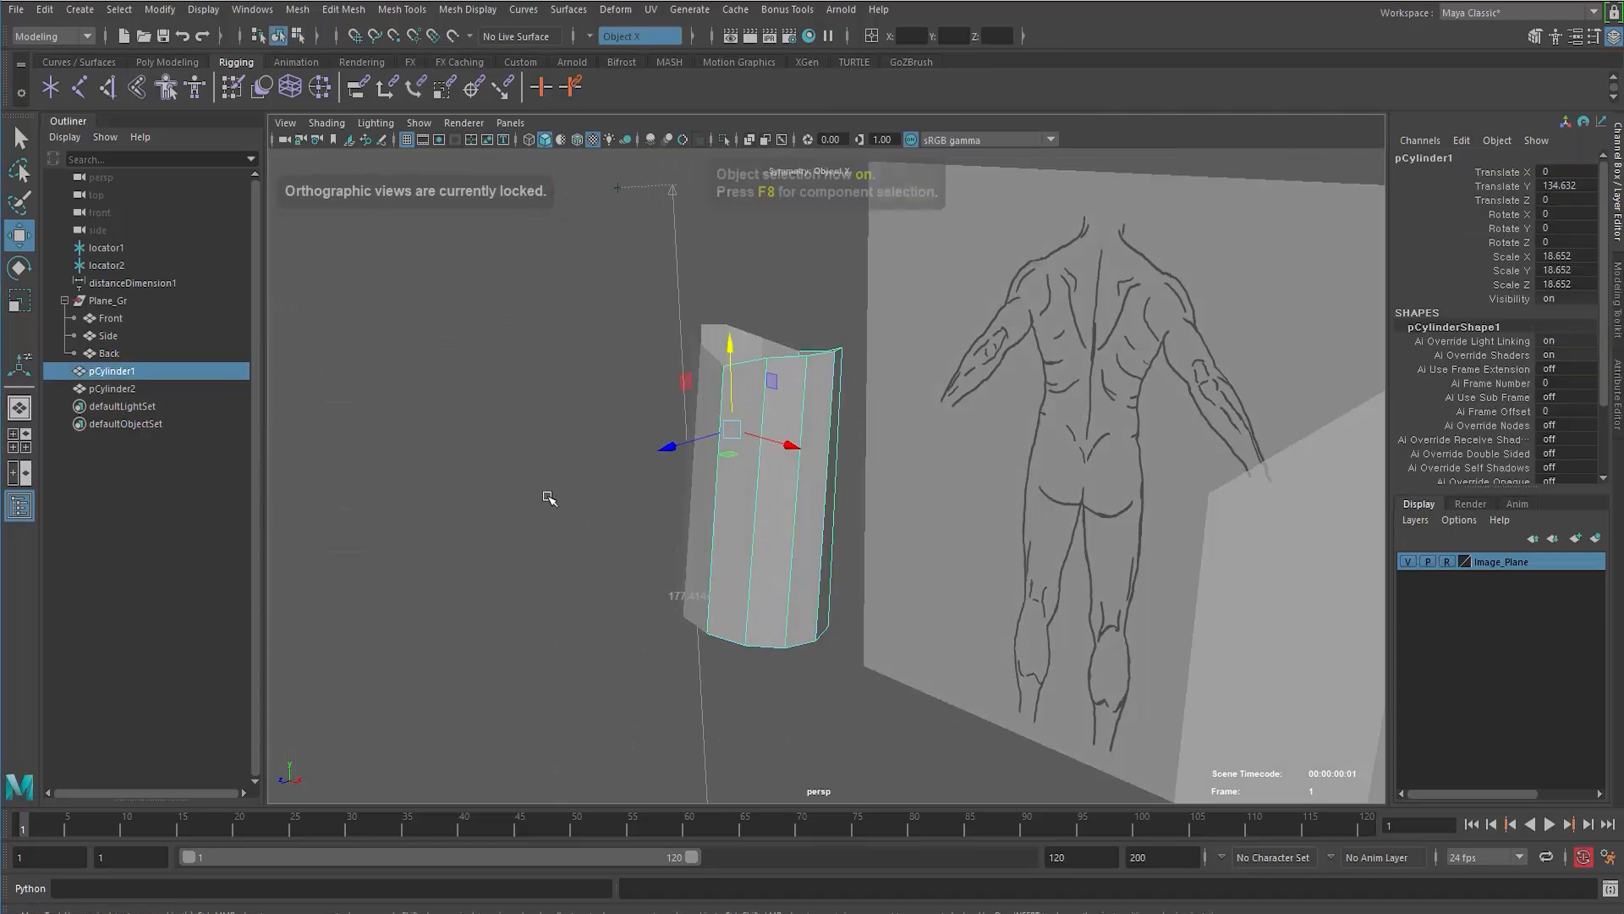
pyautogui.click(642, 519)
pyautogui.keyDown('alt'); pyautogui.moveTo(666, 522); pyautogui.dragTo(607, 541); pyautogui.keyUp('alt')
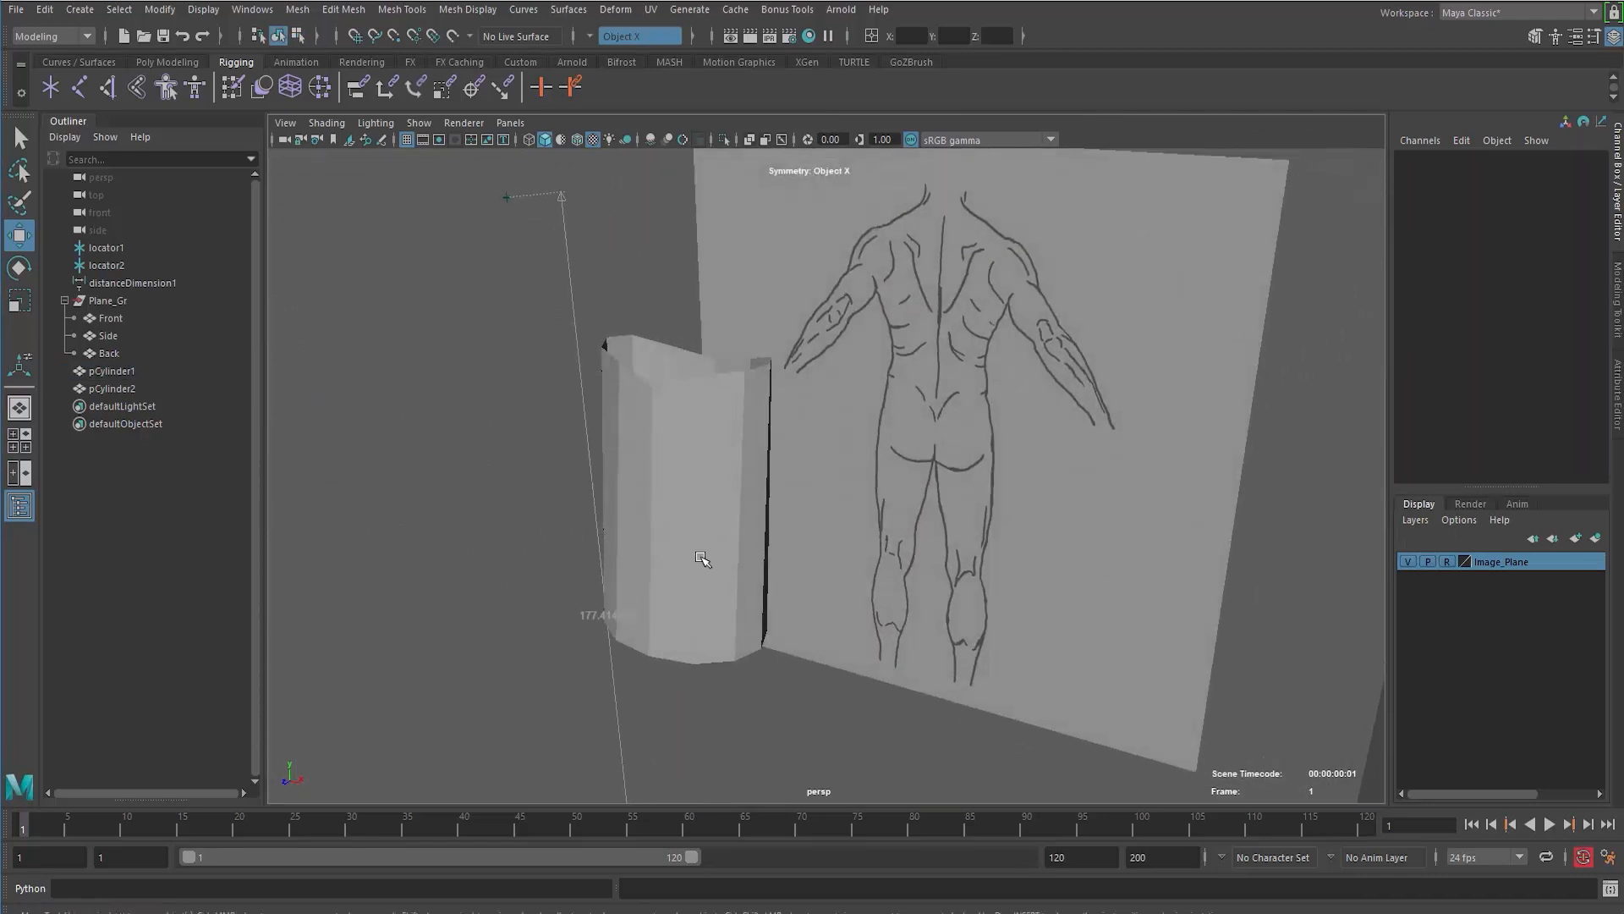
pyautogui.click(701, 558)
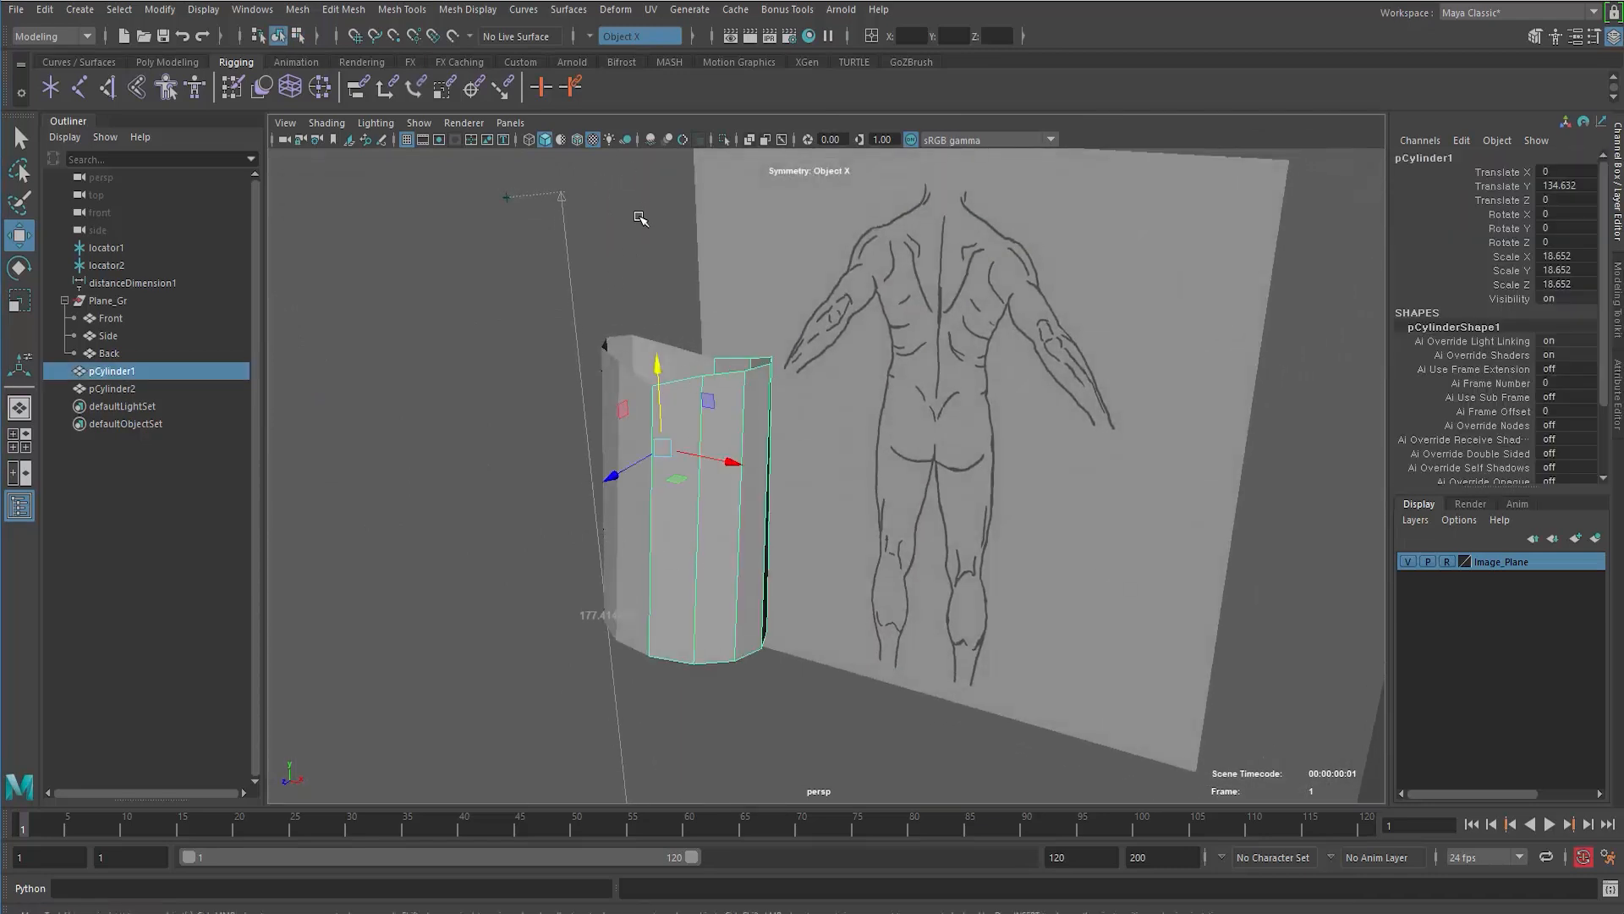